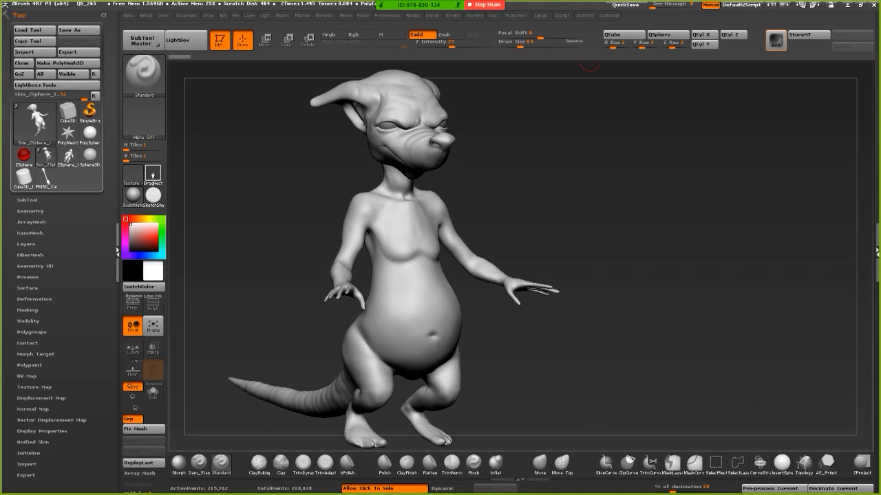
# - Switch to the Zoom meeting window with the shared Unreal Editor level and raise the audio volume
pyautogui.press('super')
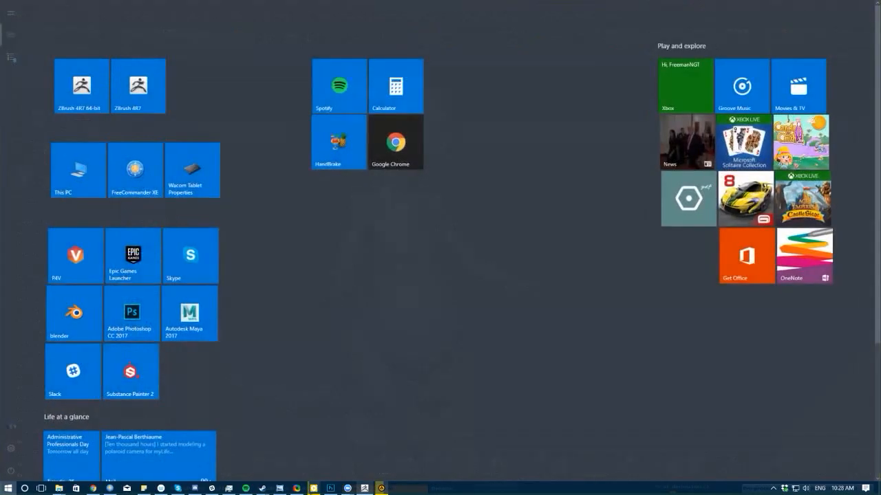
pyautogui.moveTo(348, 487)
pyautogui.click(362, 462)
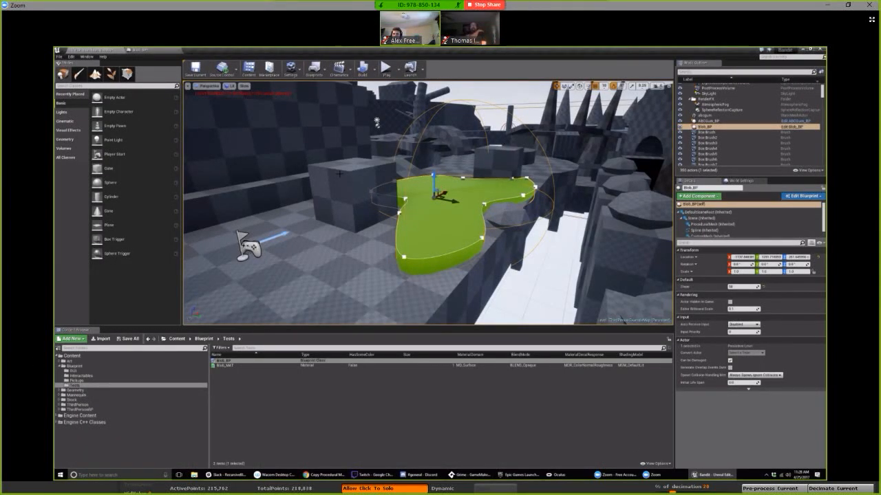
pyautogui.press('XF86AudioRaiseVolume')
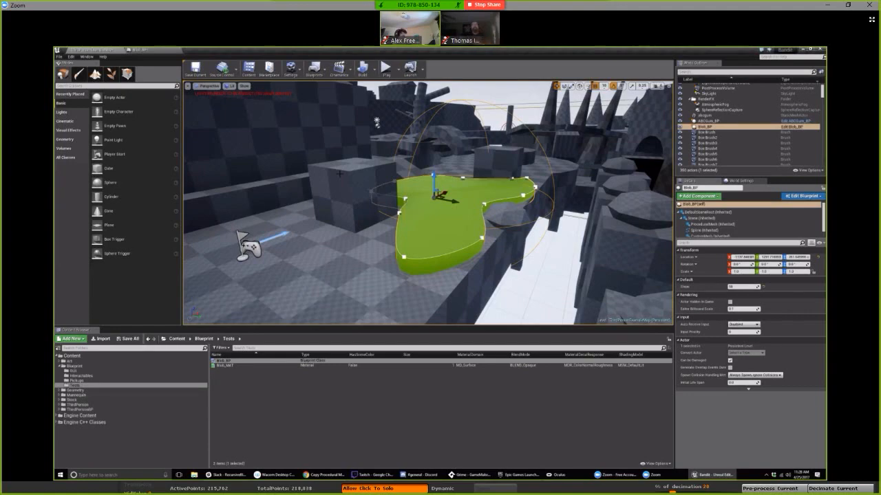
# - Examine the green blob mesh and its surrounding spline points from several angles in the level
pyautogui.moveTo(345, 176); pyautogui.dragTo(327, 196, button='right')
pyautogui.moveTo(543, 199); pyautogui.dragTo(503, 213, button='right')
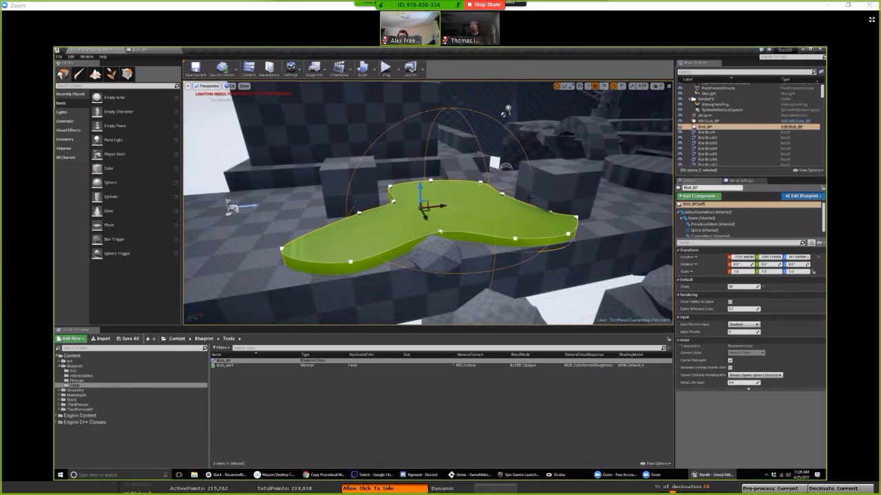
pyautogui.moveTo(527, 197); pyautogui.dragTo(487, 210, button='right')
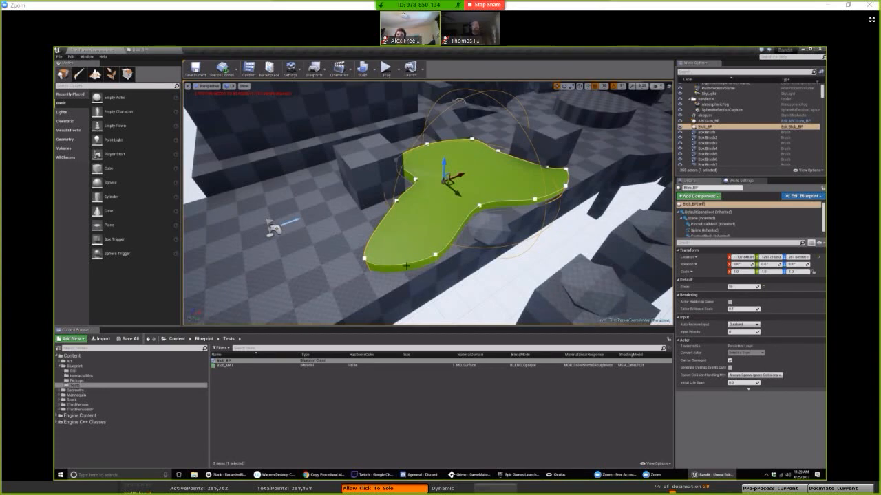
pyautogui.moveTo(432, 215); pyautogui.dragTo(428, 219, button='right')
pyautogui.keyDown('alt'); pyautogui.moveTo(428, 219); pyautogui.dragTo(334, 196); pyautogui.keyUp('alt')
pyautogui.scroll(4, 424, 198)
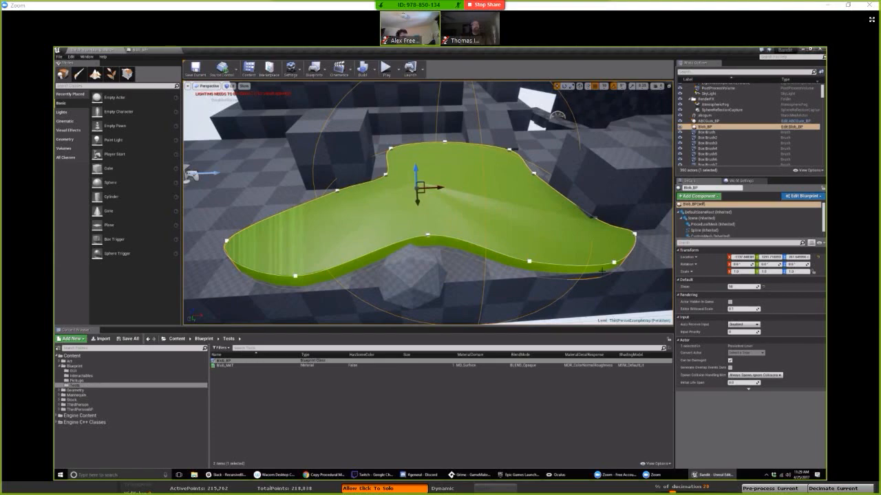
pyautogui.keyDown('alt'); pyautogui.moveTo(319, 244); pyautogui.dragTo(386, 229); pyautogui.keyUp('alt')
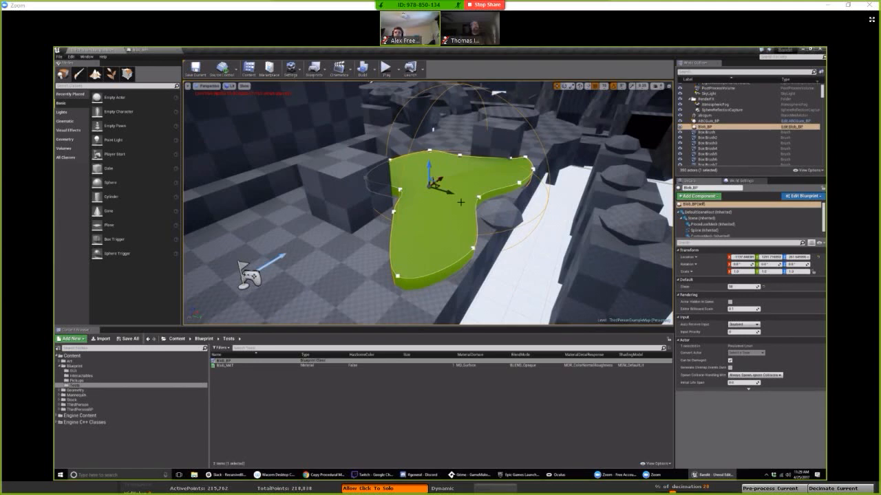
pyautogui.keyDown('alt'); pyautogui.moveTo(447, 213); pyautogui.dragTo(447, 195); pyautogui.keyUp('alt')
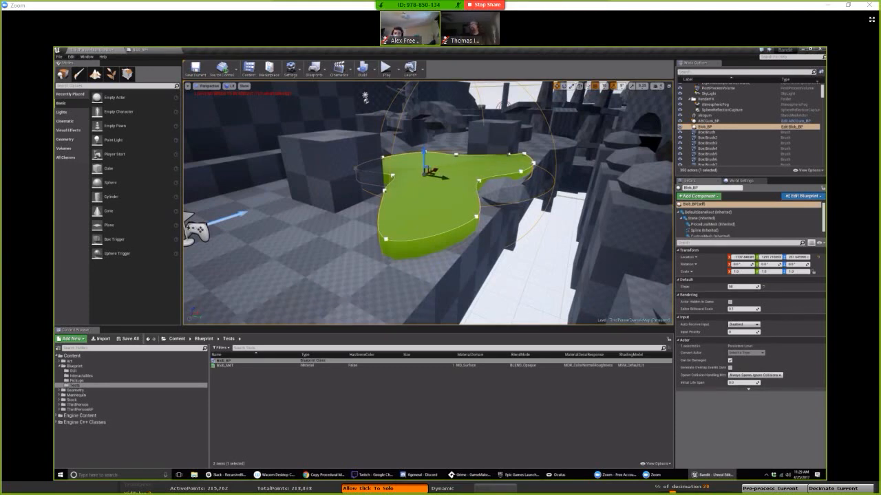
pyautogui.moveTo(574, 218); pyautogui.dragTo(491, 190, button='right')
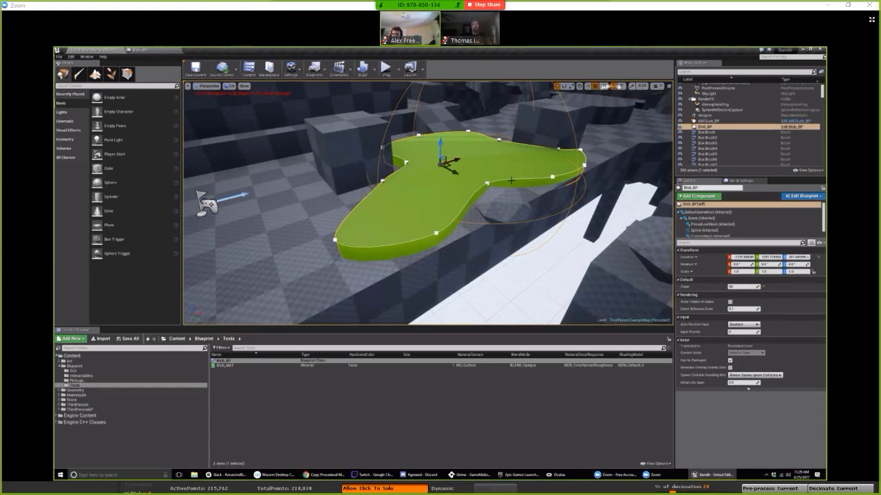
pyautogui.moveTo(511, 180); pyautogui.dragTo(510, 163, button='right')
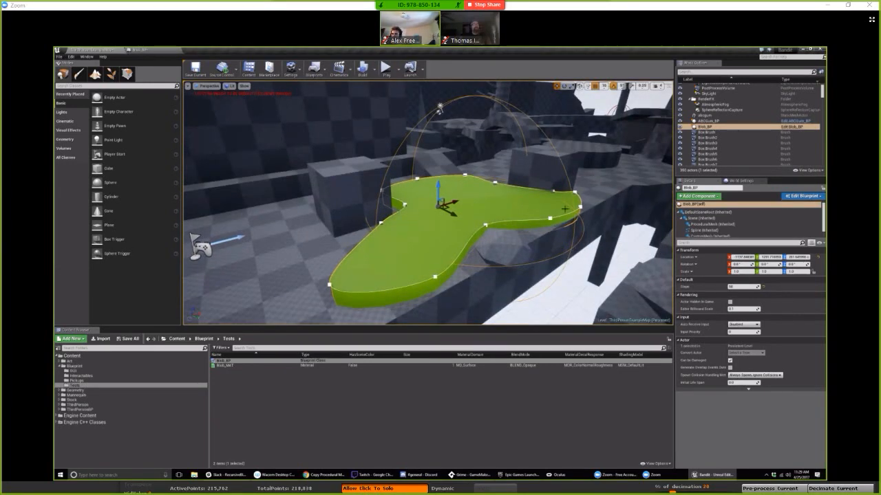
pyautogui.moveTo(526, 217); pyautogui.dragTo(475, 162, button='right')
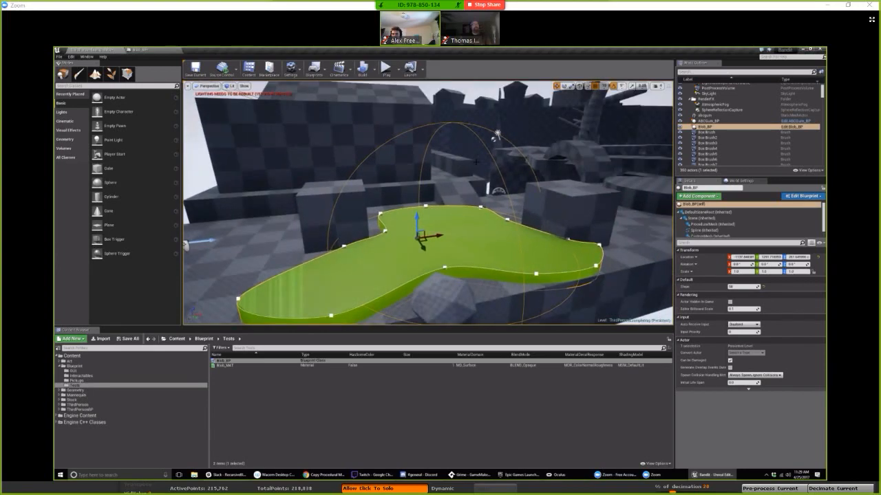
pyautogui.moveTo(457, 124); pyautogui.dragTo(482, 194, button='right')
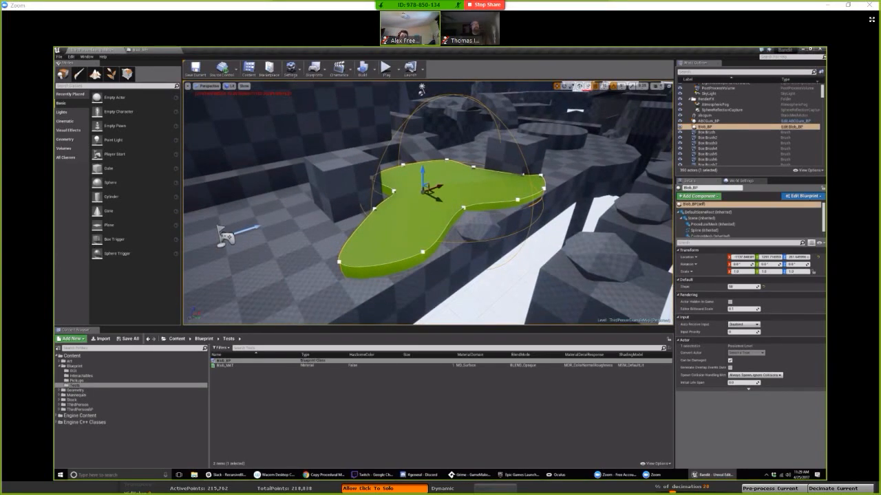
pyautogui.moveTo(427, 247); pyautogui.dragTo(426, 217, button='right')
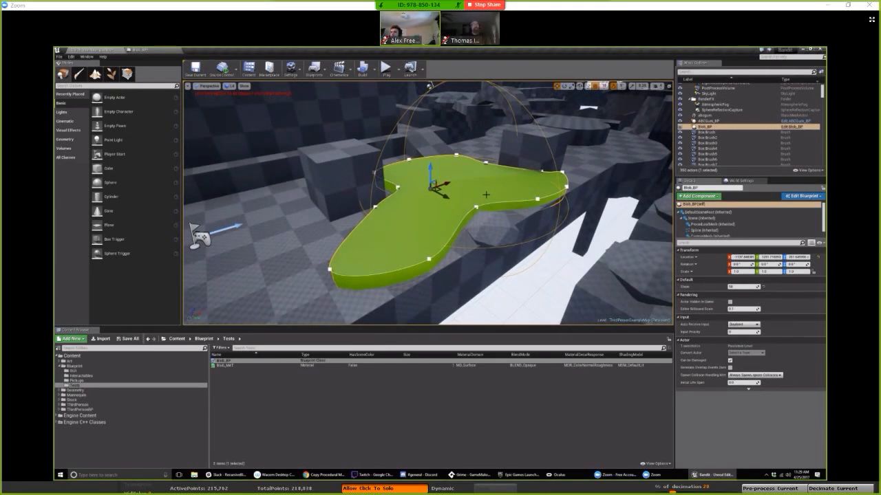
pyautogui.moveTo(464, 203)
pyautogui.mouseDown(button='right')
pyautogui.moveTo(444, 201)
pyautogui.moveTo(485, 198)
pyautogui.moveTo(480, 185)
pyautogui.moveTo(473, 196)
pyautogui.mouseUp(button='right')
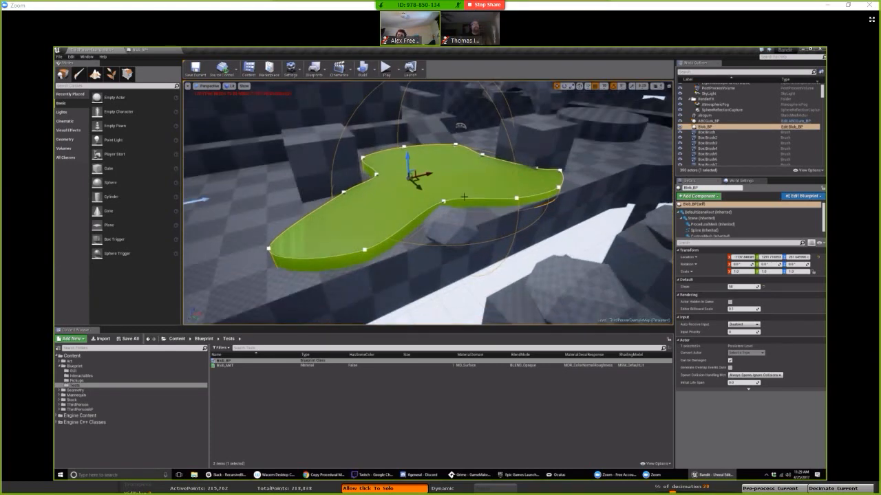
# - Nudge the spline point at the blob's inner bend and the neighbouring point on its near lobe slightly outward
pyautogui.click(443, 201)
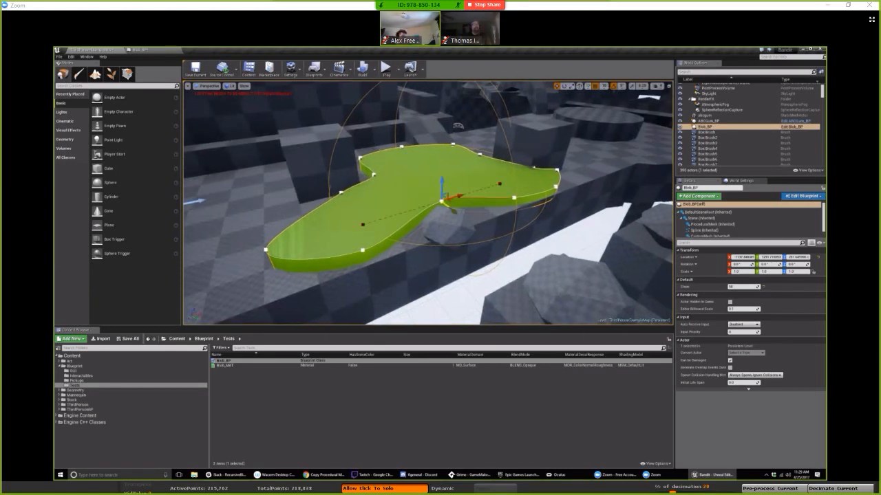
pyautogui.moveTo(451, 207)
pyautogui.mouseDown()
pyautogui.moveTo(432, 193)
pyautogui.moveTo(454, 209)
pyautogui.mouseUp()
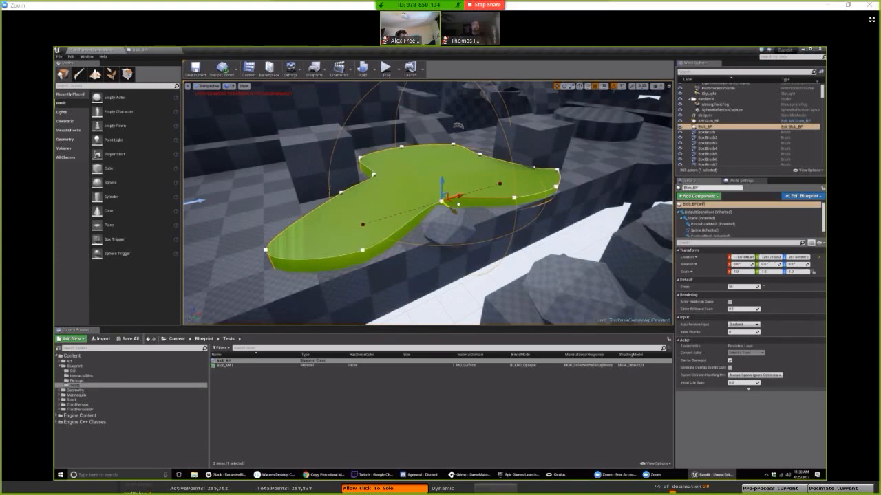
pyautogui.moveTo(458, 205); pyautogui.dragTo(417, 252, button='right')
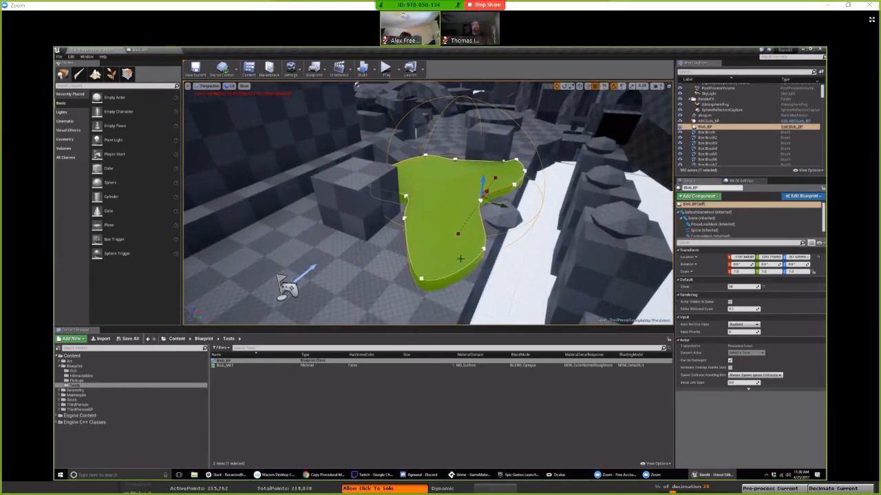
pyautogui.click(484, 249)
pyautogui.moveTo(501, 253)
pyautogui.mouseDown()
pyautogui.moveTo(473, 242)
pyautogui.moveTo(504, 253)
pyautogui.mouseUp()
pyautogui.moveTo(532, 243)
pyautogui.mouseDown(button='right')
pyautogui.moveTo(506, 238)
pyautogui.moveTo(547, 238)
pyautogui.mouseUp(button='right')
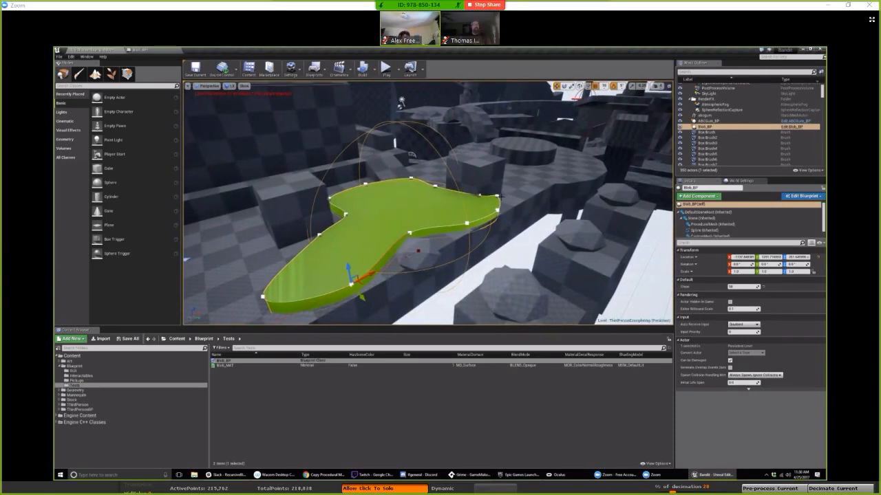
# - Raise the spline point at the blob's far tip well above the surface and lower it back to the mesh's level
pyautogui.click(497, 198)
pyautogui.moveTo(497, 187); pyautogui.dragTo(504, 160)
pyautogui.moveTo(405, 190); pyautogui.dragTo(405, 152, button='right')
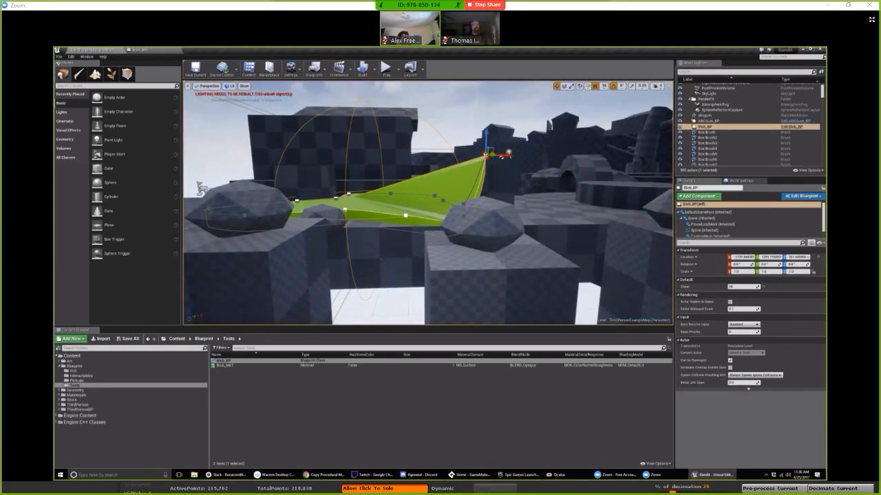
pyautogui.moveTo(372, 196); pyautogui.dragTo(520, 243, button='right')
pyautogui.moveTo(455, 159); pyautogui.dragTo(455, 203)
pyautogui.moveTo(455, 203)
pyautogui.mouseDown(button='right')
pyautogui.moveTo(427, 207)
pyautogui.moveTo(445, 200)
pyautogui.mouseUp(button='right')
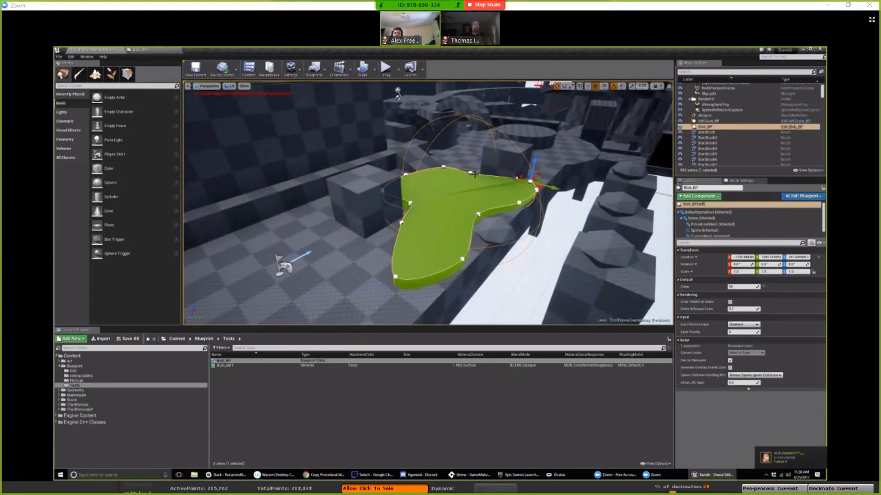
pyautogui.moveTo(416, 272); pyautogui.dragTo(421, 280, button='right')
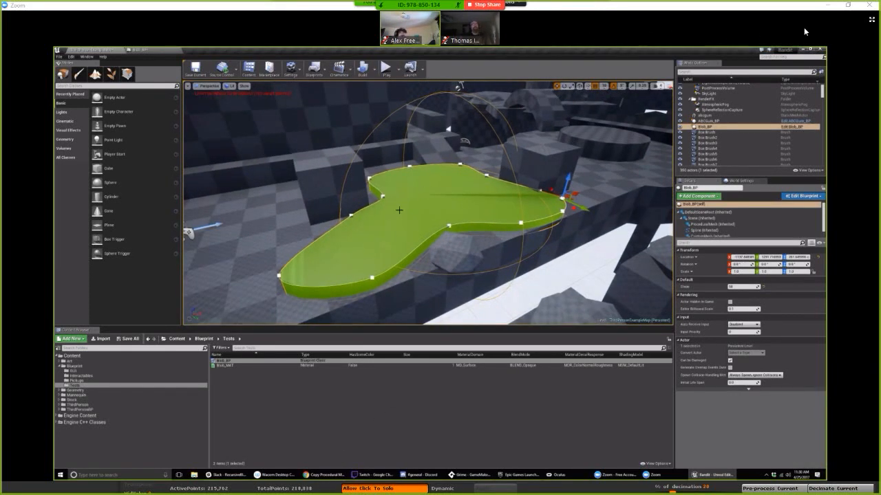
# - Restore the maximized Zoom window to a smaller size and move it off this display to uncover the ZBrush creature
pyautogui.click(849, 6)
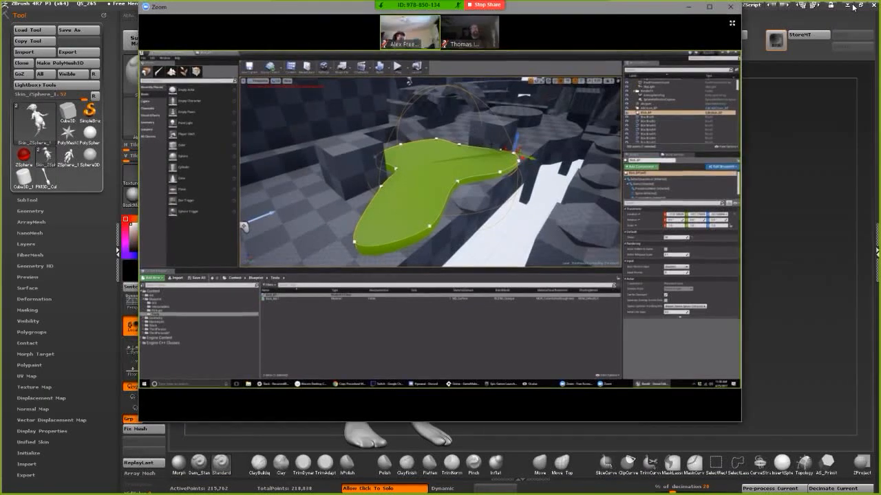
pyautogui.moveTo(647, 14); pyautogui.dragTo(636, 34)
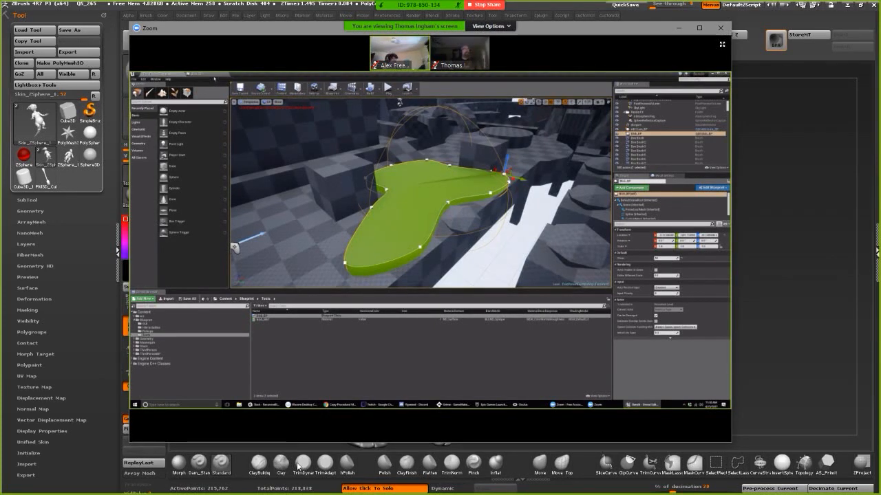
pyautogui.press('super')
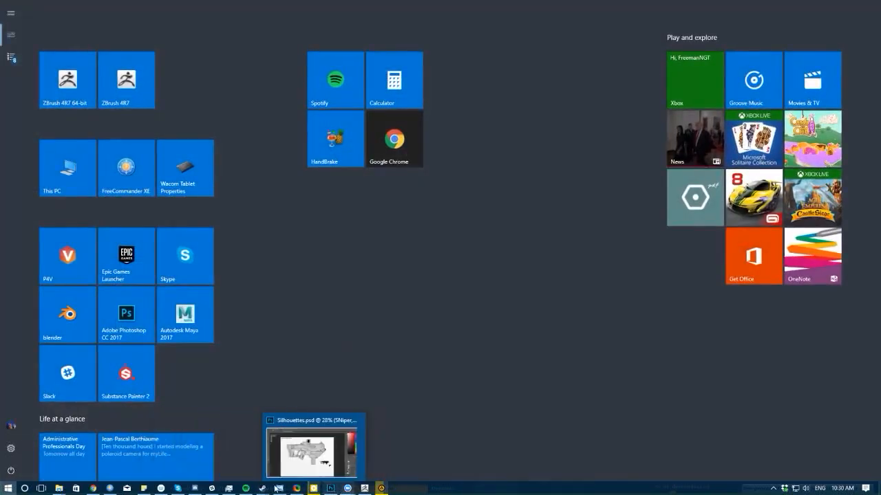
pyautogui.click(200, 488)
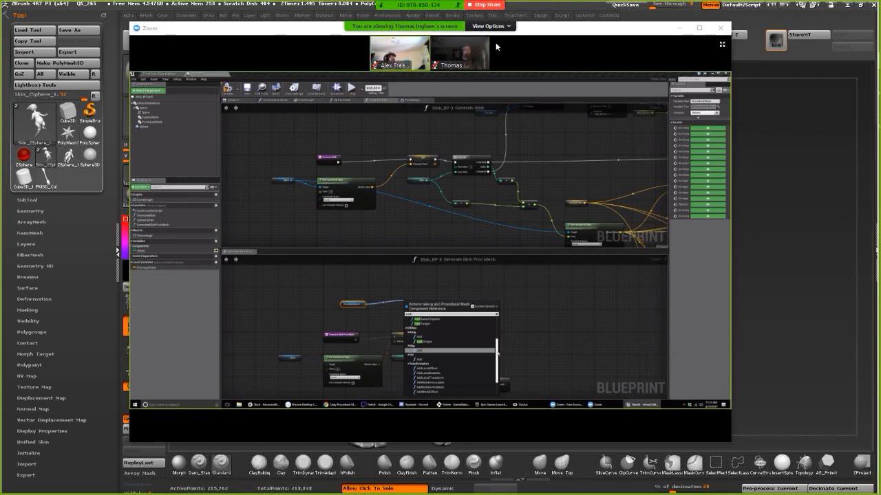
pyautogui.moveTo(537, 35); pyautogui.dragTo(447, 33)
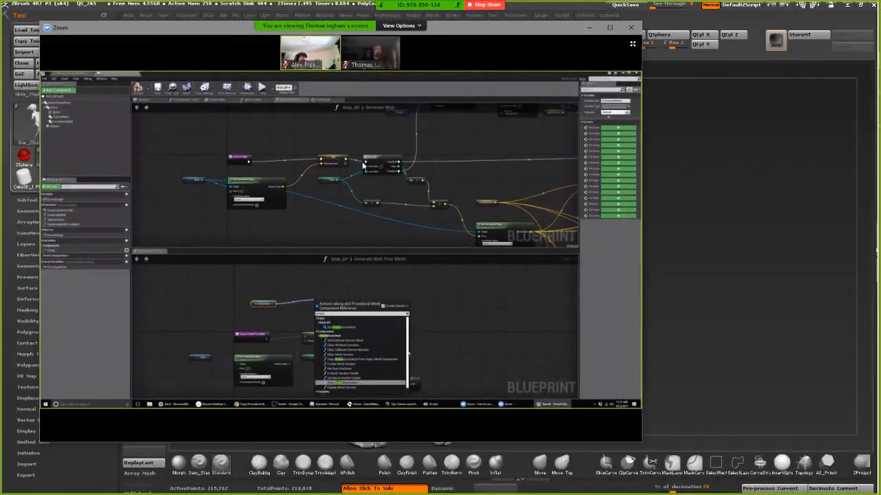
pyautogui.press('super')
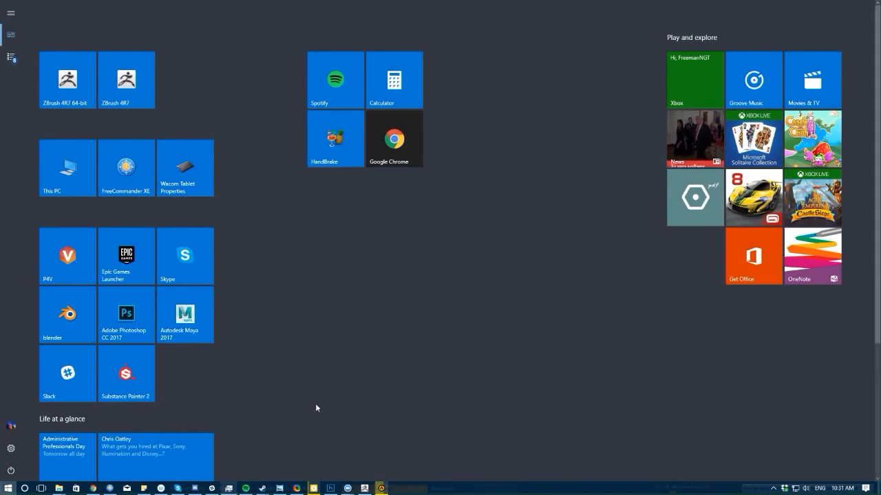
pyautogui.click(381, 489)
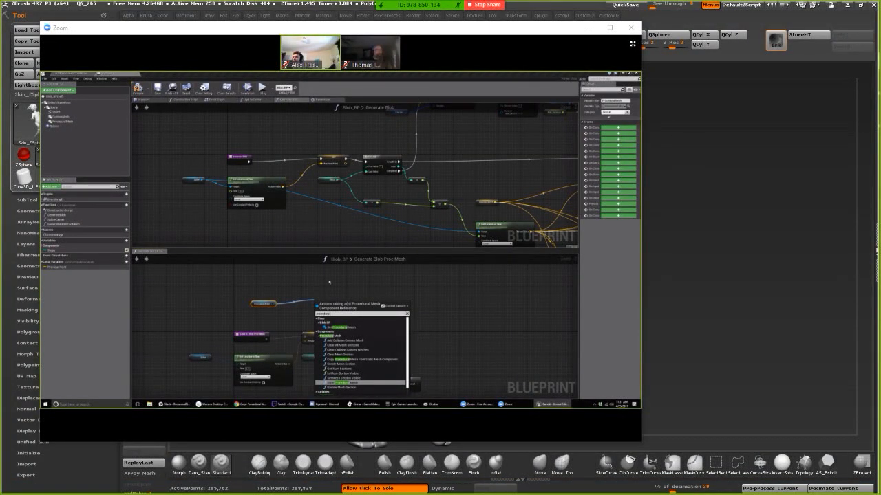
pyautogui.moveTo(492, 30); pyautogui.dragTo(880, 51)
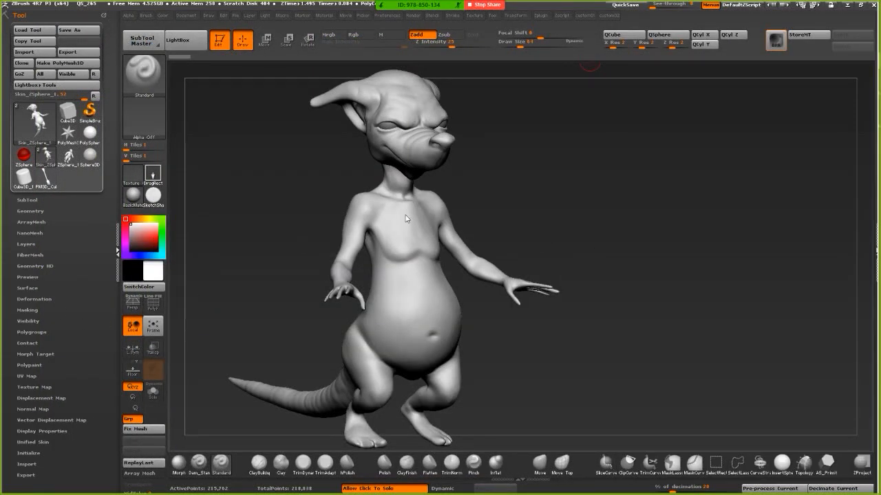
# - Examine the creature sculpt's overall proportions from the side and the front
pyautogui.moveTo(591, 181); pyautogui.dragTo(589, 177)
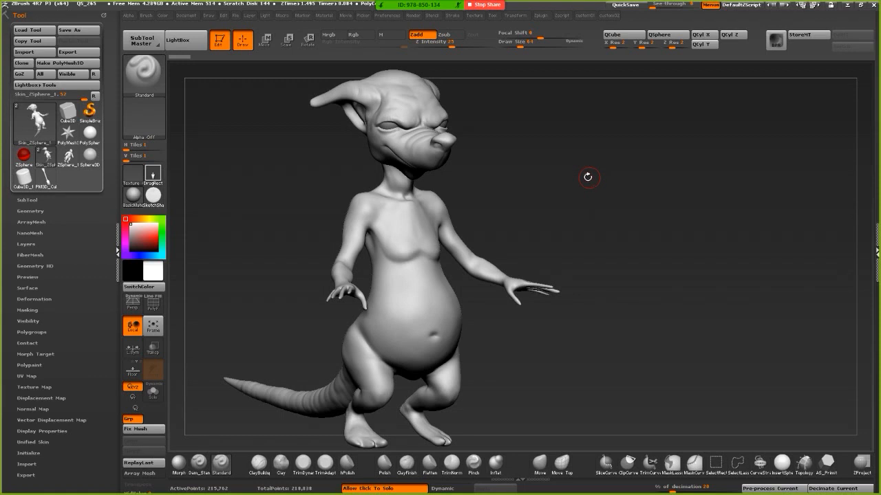
pyautogui.moveTo(277, 216); pyautogui.dragTo(249, 271)
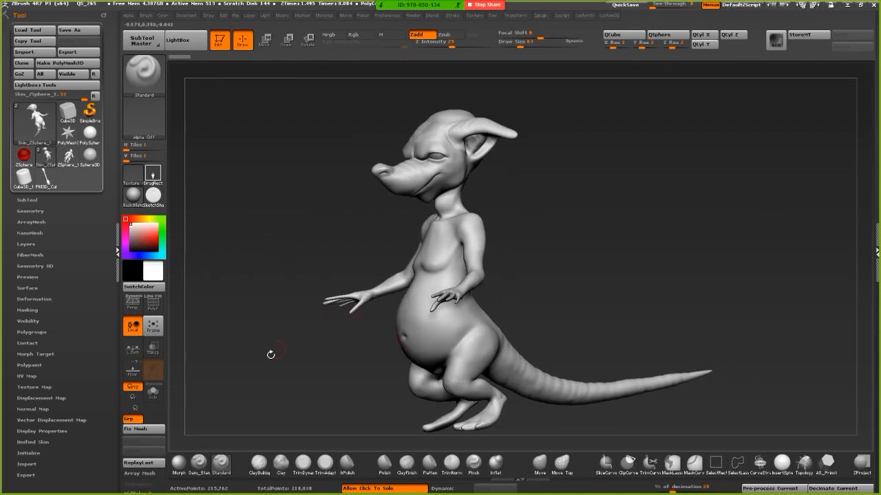
pyautogui.press('super')
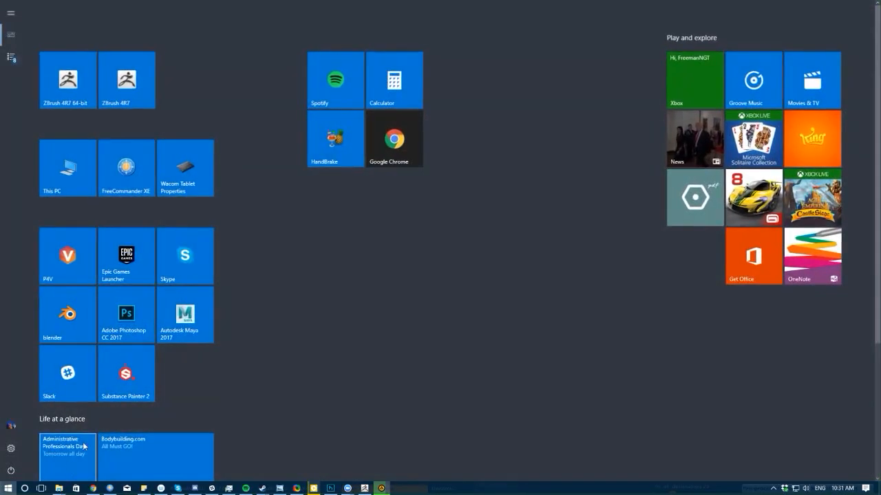
pyautogui.click(96, 490)
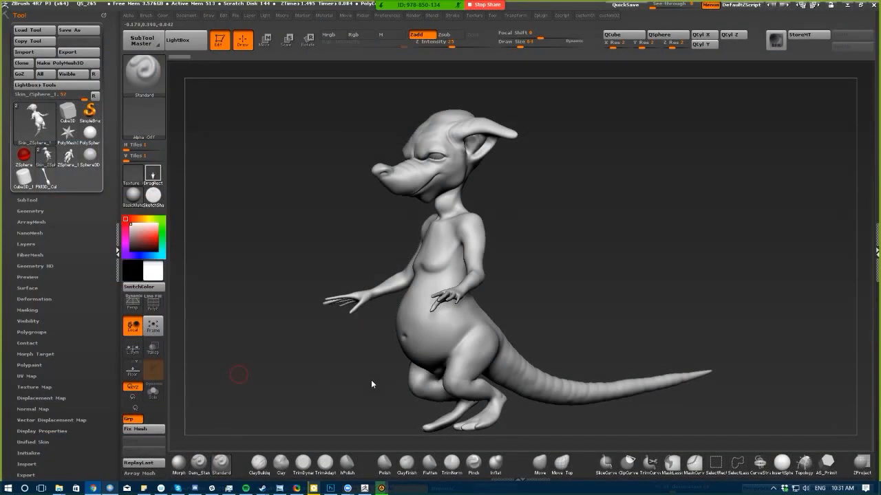
pyautogui.moveTo(245, 235); pyautogui.dragTo(272, 309)
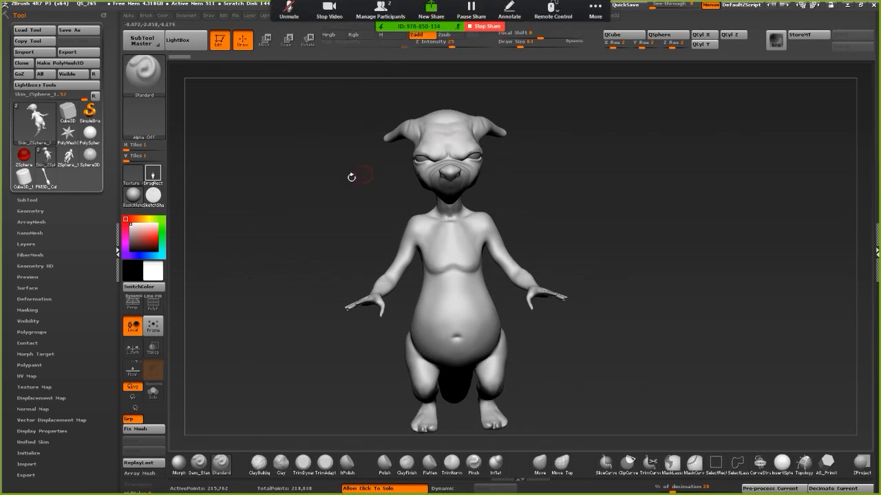
pyautogui.moveTo(351, 177); pyautogui.dragTo(388, 104)
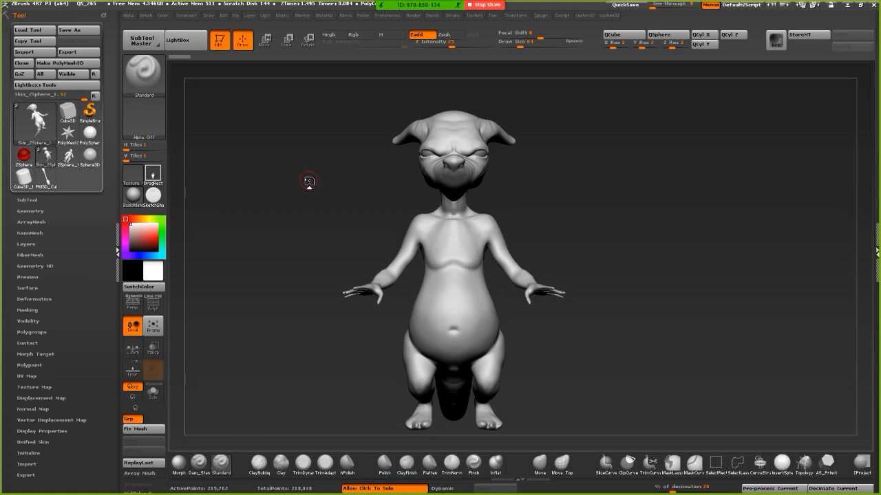
# - Examine the creature sculpt's head, torso and full silhouette from the front, side and three-quarter views
pyautogui.moveTo(276, 196); pyautogui.dragTo(317, 318)
pyautogui.moveTo(302, 234); pyautogui.dragTo(300, 263)
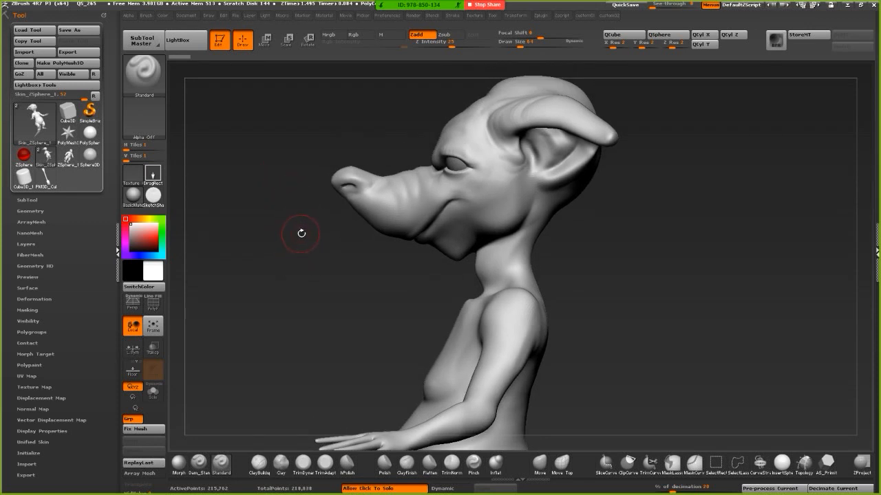
pyautogui.moveTo(282, 246); pyautogui.dragTo(308, 216)
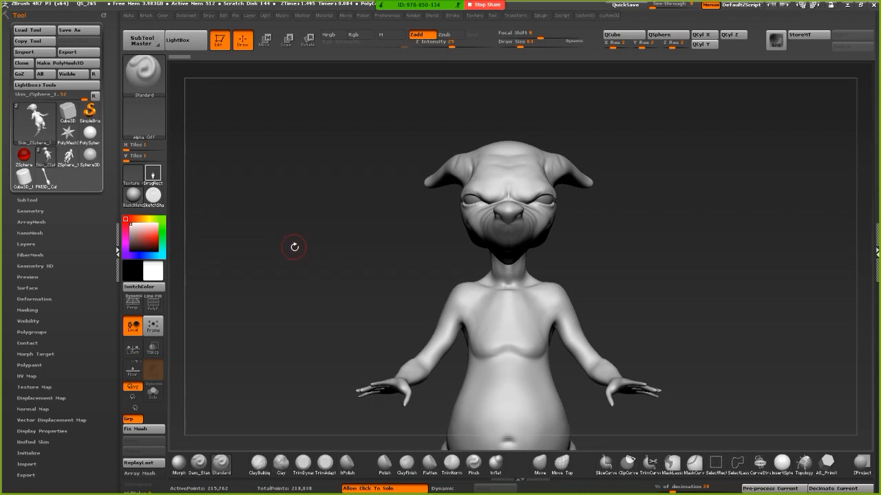
pyautogui.moveTo(287, 250); pyautogui.dragTo(305, 245)
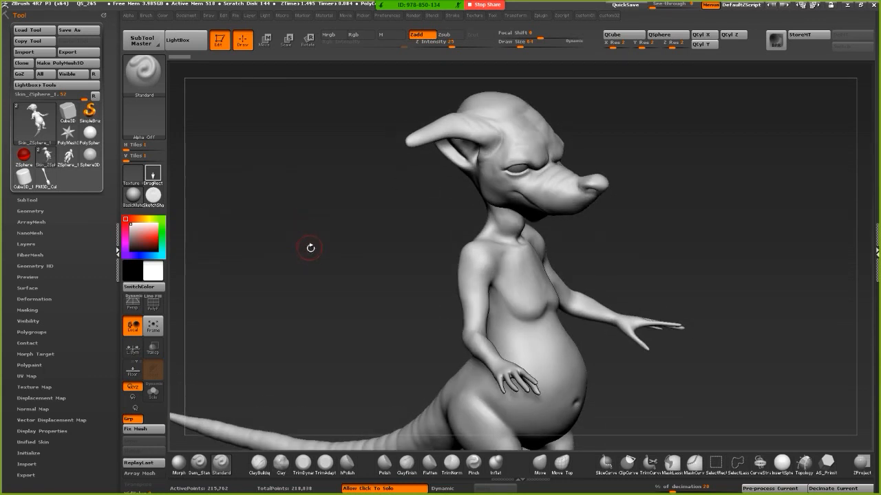
pyautogui.keyDown('alt'); pyautogui.moveTo(319, 291); pyautogui.dragTo(311, 250); pyautogui.keyUp('alt')
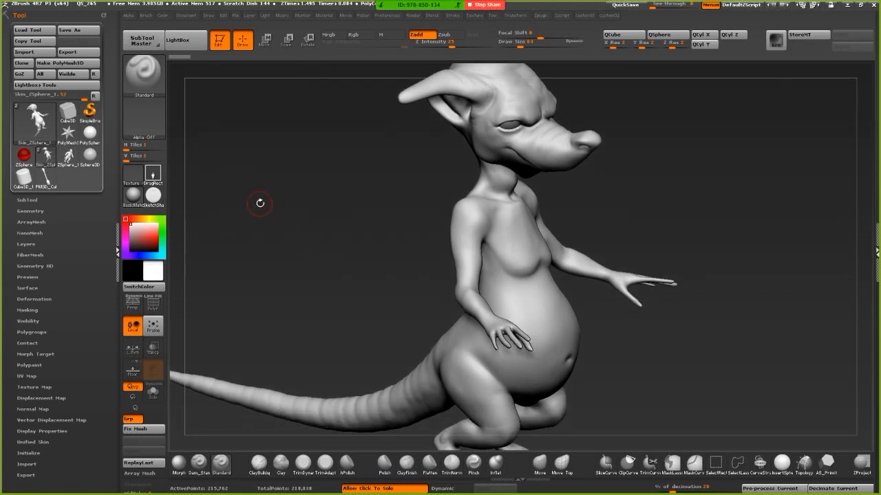
pyautogui.moveTo(260, 203); pyautogui.dragTo(279, 199)
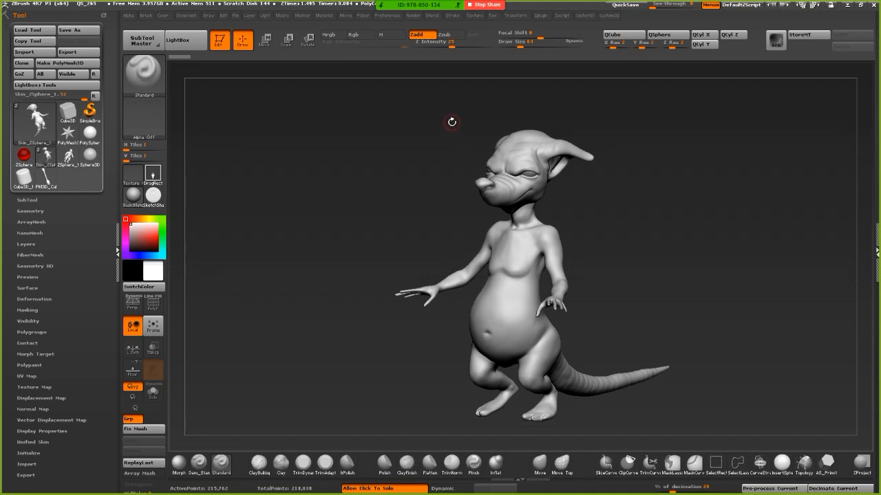
pyautogui.moveTo(422, 130)
pyautogui.mouseDown()
pyautogui.moveTo(381, 157)
pyautogui.moveTo(354, 161)
pyautogui.moveTo(355, 170)
pyautogui.moveTo(424, 165)
pyautogui.moveTo(429, 179)
pyautogui.moveTo(411, 172)
pyautogui.moveTo(396, 265)
pyautogui.moveTo(380, 257)
pyautogui.moveTo(367, 144)
pyautogui.moveTo(385, 186)
pyautogui.moveTo(424, 208)
pyautogui.moveTo(373, 191)
pyautogui.moveTo(381, 198)
pyautogui.mouseUp()
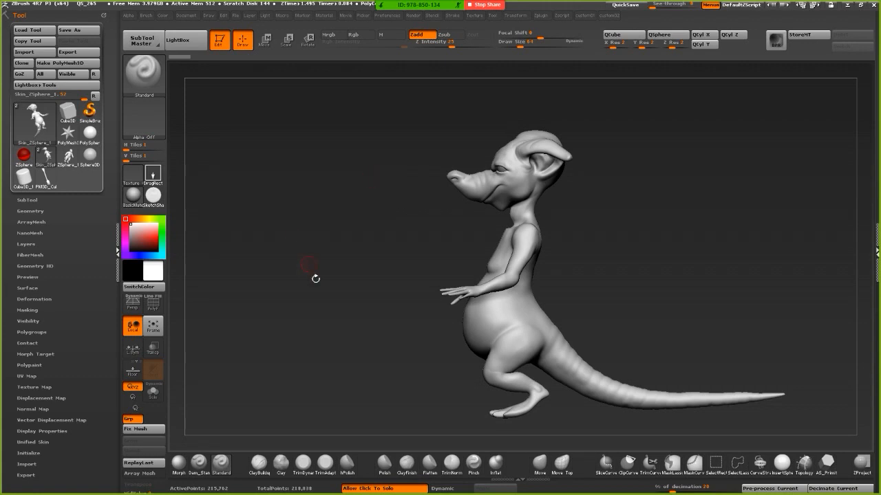
pyautogui.moveTo(315, 278)
pyautogui.mouseDown()
pyautogui.moveTo(319, 297)
pyautogui.moveTo(313, 295)
pyautogui.moveTo(328, 310)
pyautogui.moveTo(369, 326)
pyautogui.moveTo(300, 296)
pyautogui.moveTo(310, 291)
pyautogui.moveTo(357, 308)
pyautogui.moveTo(407, 422)
pyautogui.moveTo(321, 301)
pyautogui.moveTo(303, 309)
pyautogui.moveTo(307, 278)
pyautogui.moveTo(330, 324)
pyautogui.moveTo(329, 289)
pyautogui.moveTo(330, 305)
pyautogui.moveTo(320, 283)
pyautogui.moveTo(319, 407)
pyautogui.moveTo(318, 282)
pyautogui.moveTo(323, 407)
pyautogui.moveTo(328, 297)
pyautogui.moveTo(318, 289)
pyautogui.moveTo(322, 401)
pyautogui.moveTo(315, 381)
pyautogui.moveTo(320, 346)
pyautogui.moveTo(279, 350)
pyautogui.moveTo(336, 257)
pyautogui.moveTo(265, 250)
pyautogui.mouseUp()
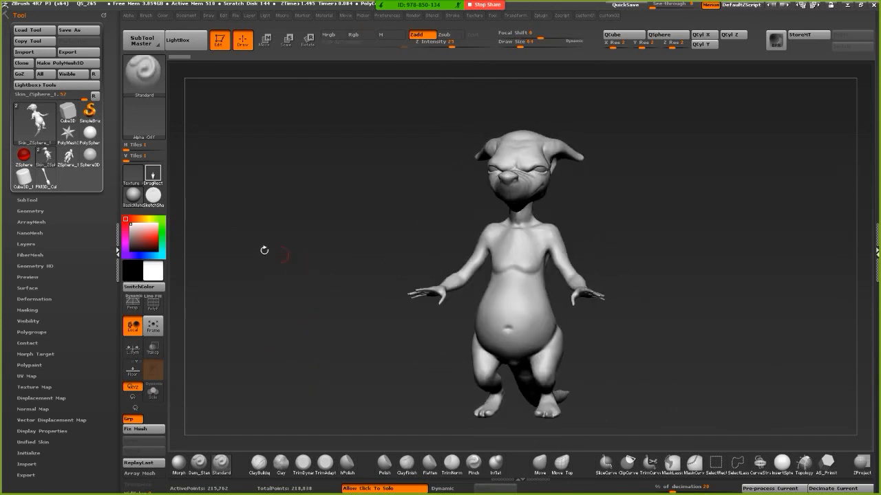
# - Duplicate the creature's body SubTool, hide the original and work on the copy at a lower subdivision level
pyautogui.click(21, 201)
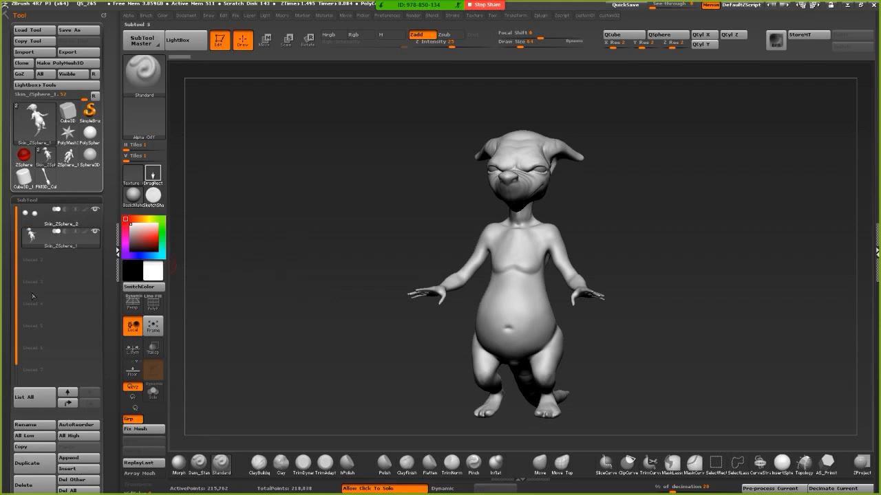
pyautogui.click(27, 462)
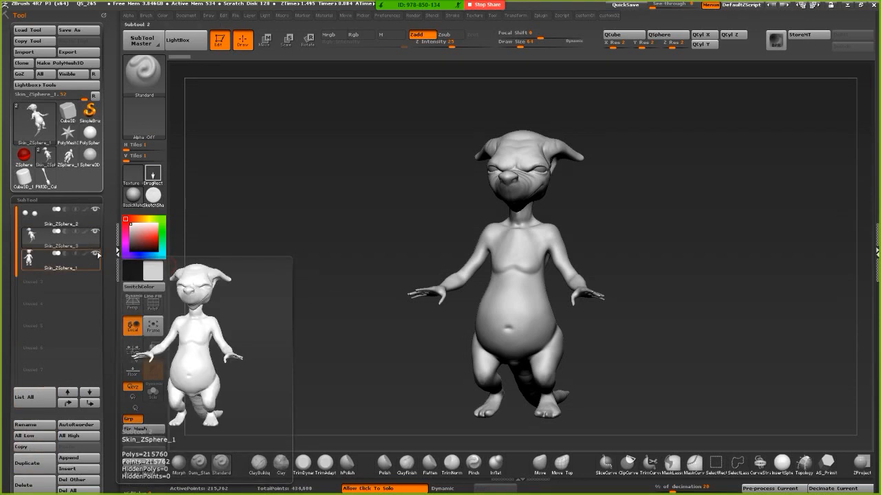
pyautogui.press('space')
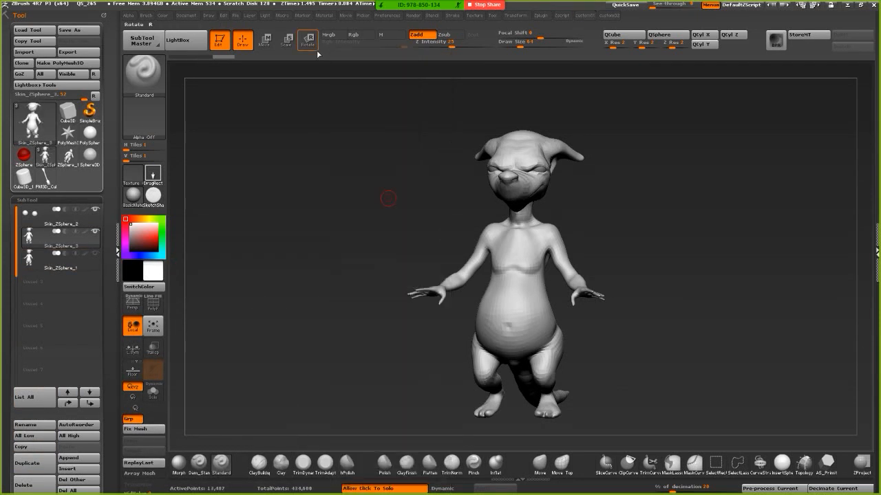
# - Mask the duplicated creature's whole body except its right forearm and hand using the transpose tool
pyautogui.moveTo(387, 197); pyautogui.dragTo(343, 278)
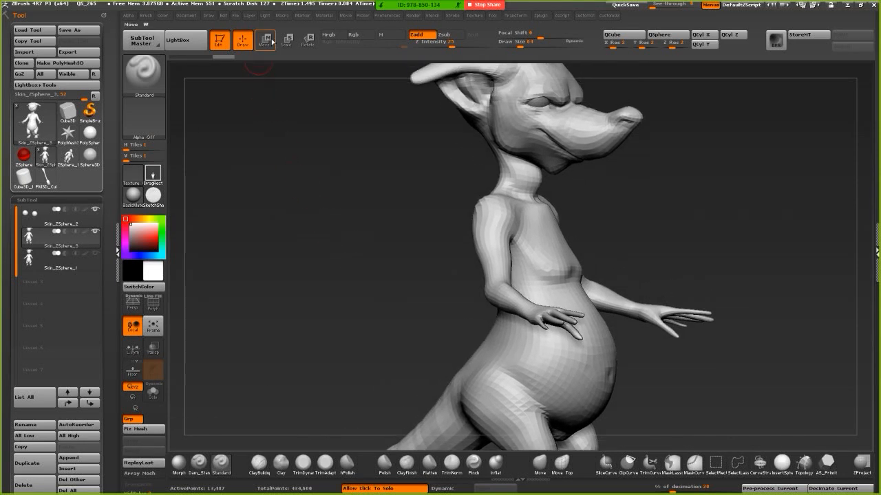
pyautogui.click(265, 39)
pyautogui.moveTo(303, 166); pyautogui.dragTo(368, 173)
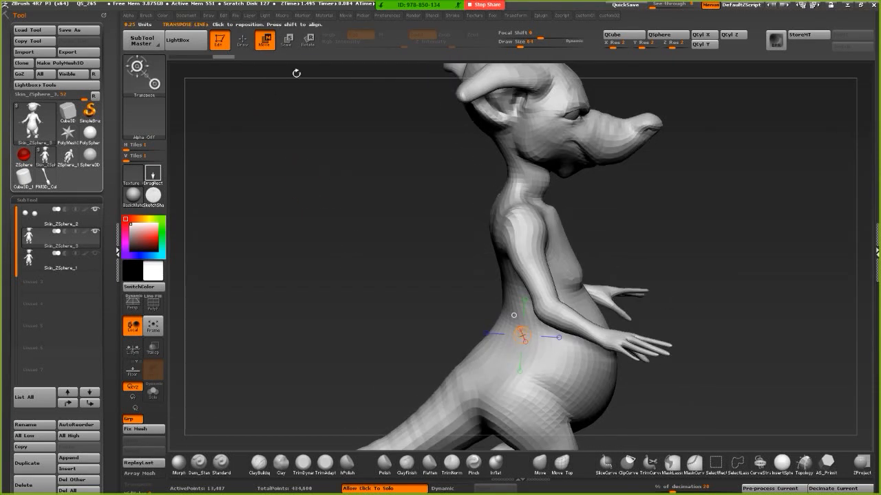
pyautogui.click(308, 40)
pyautogui.moveTo(342, 71); pyautogui.dragTo(487, 329)
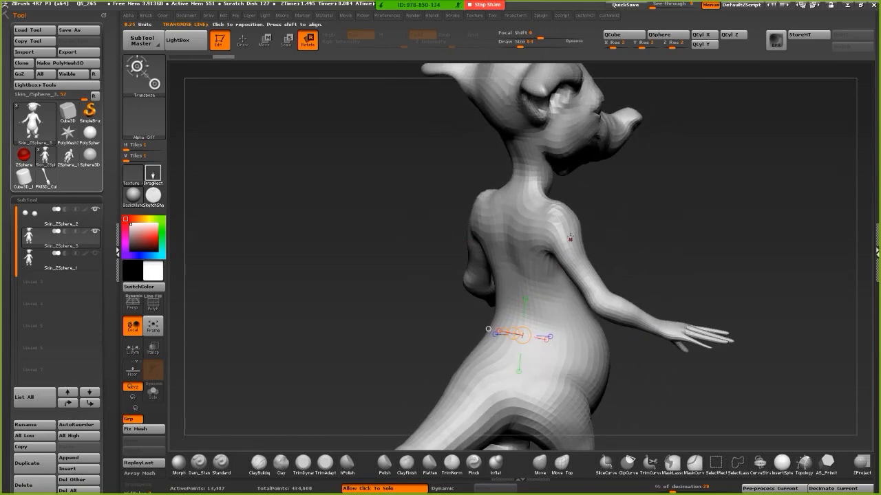
pyautogui.moveTo(688, 337)
pyautogui.keyDown('ctrl'); pyautogui.mouseDown()
pyautogui.moveTo(562, 229)
pyautogui.moveTo(599, 275)
pyautogui.moveTo(674, 310)
pyautogui.moveTo(653, 316)
pyautogui.moveTo(666, 342)
pyautogui.mouseUp(); pyautogui.keyUp('ctrl')
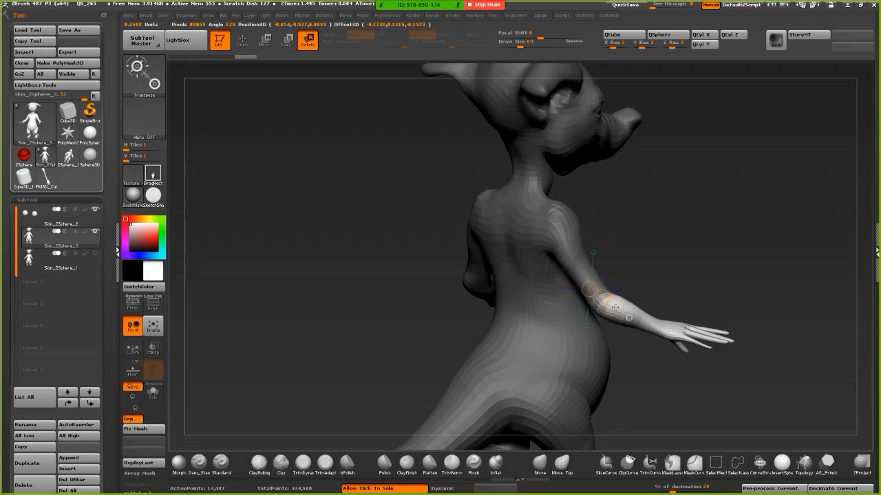
# - Rotate the unmasked right forearm about the elbow so the hand is raised in front of the belly
pyautogui.moveTo(615, 308); pyautogui.dragTo(617, 309)
pyautogui.moveTo(412, 275); pyautogui.dragTo(430, 329)
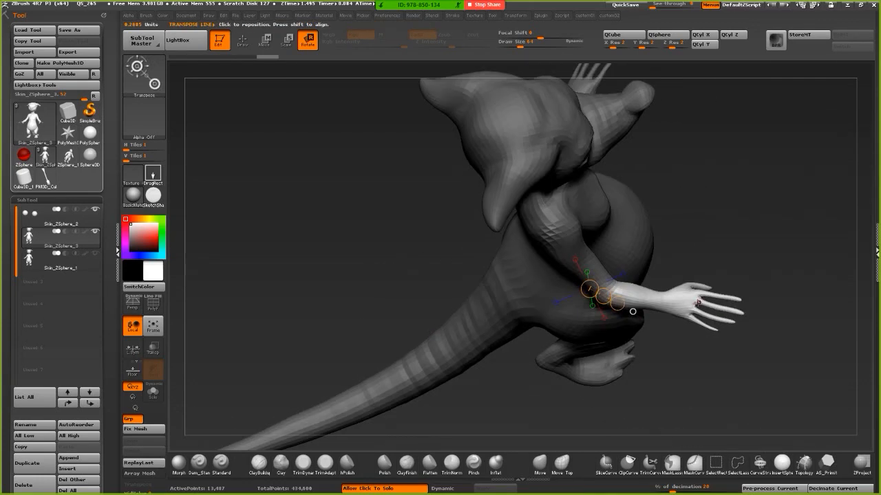
pyautogui.moveTo(613, 285); pyautogui.dragTo(691, 259)
pyautogui.moveTo(350, 276); pyautogui.dragTo(435, 273)
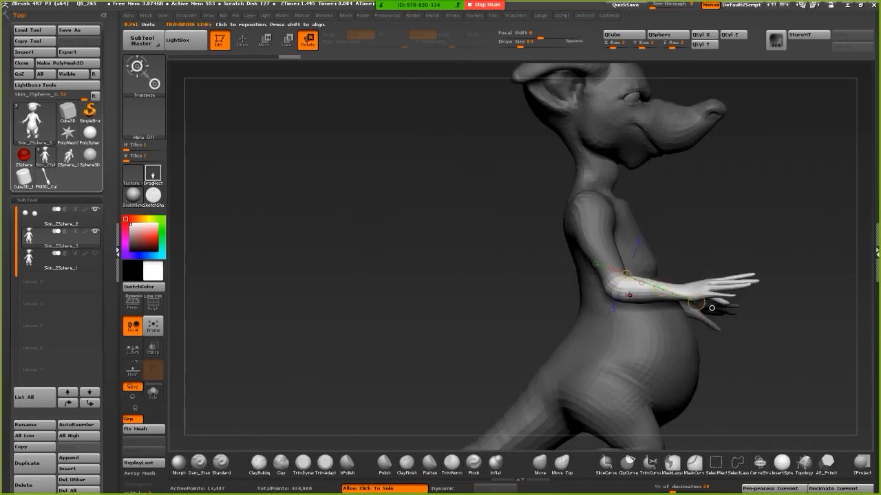
pyautogui.moveTo(615, 292); pyautogui.dragTo(769, 328)
pyautogui.moveTo(432, 273); pyautogui.dragTo(563, 251)
# - Move the unmasked right forearm and hand slightly with the transpose line to adjust the pose
pyautogui.press('w')
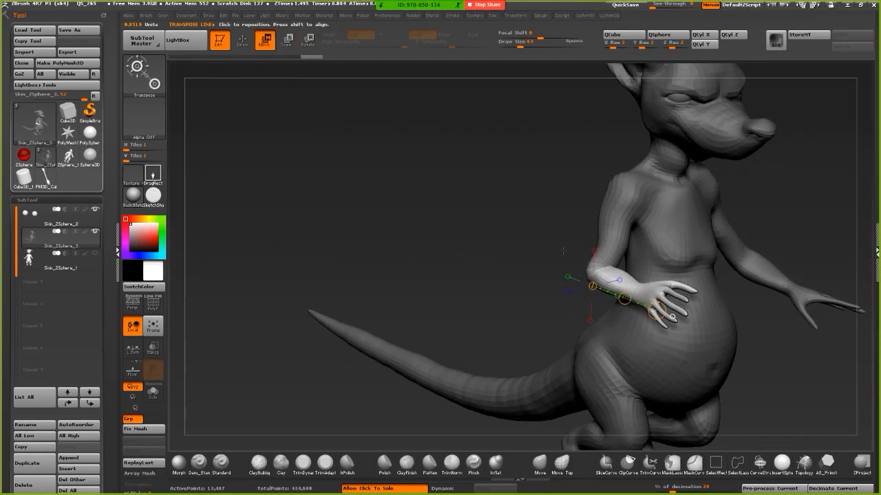
pyautogui.moveTo(625, 299); pyautogui.dragTo(625, 309)
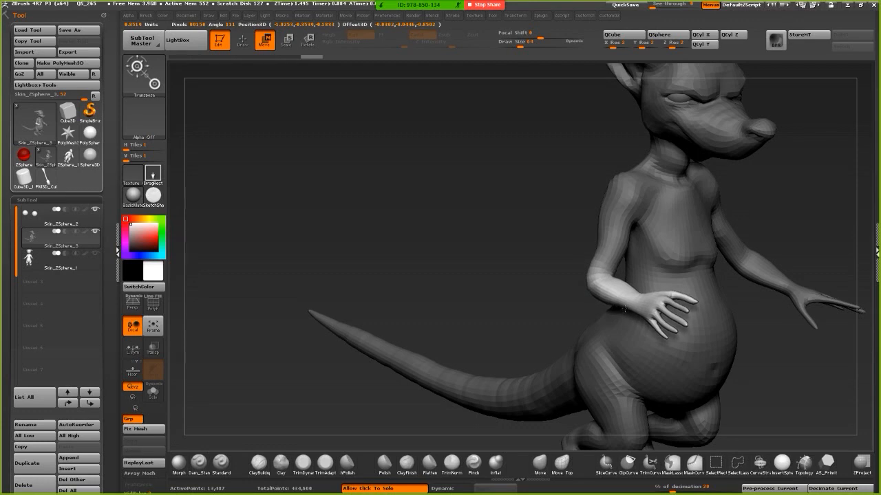
pyautogui.moveTo(507, 227); pyautogui.dragTo(474, 201)
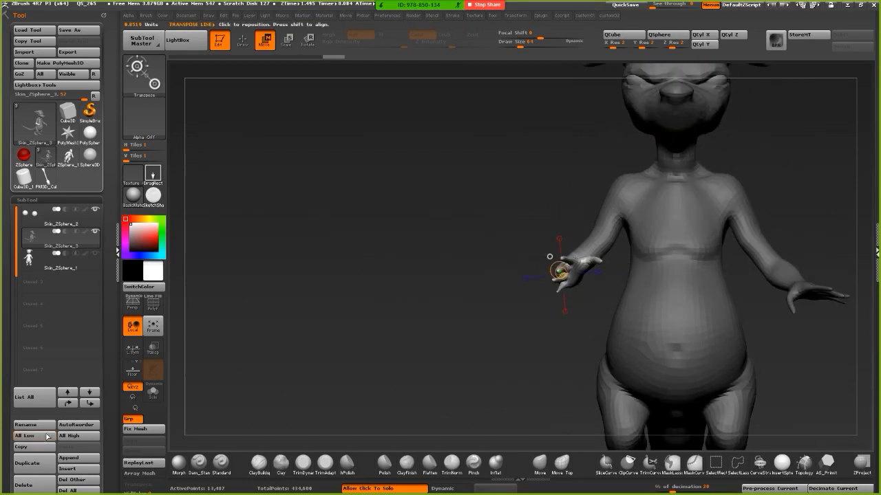
# - Append the fork mesh PM3D_Cube3D_1 as a new SubTool and make it the active one
pyautogui.click(62, 458)
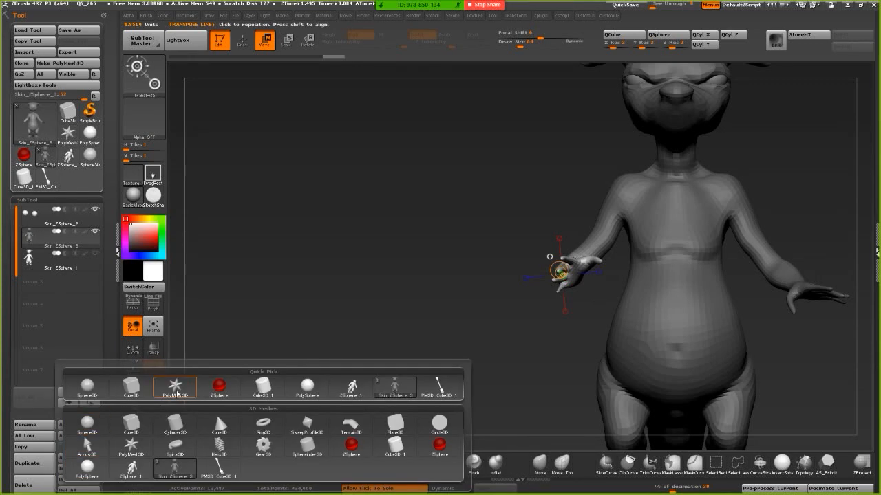
pyautogui.click(219, 469)
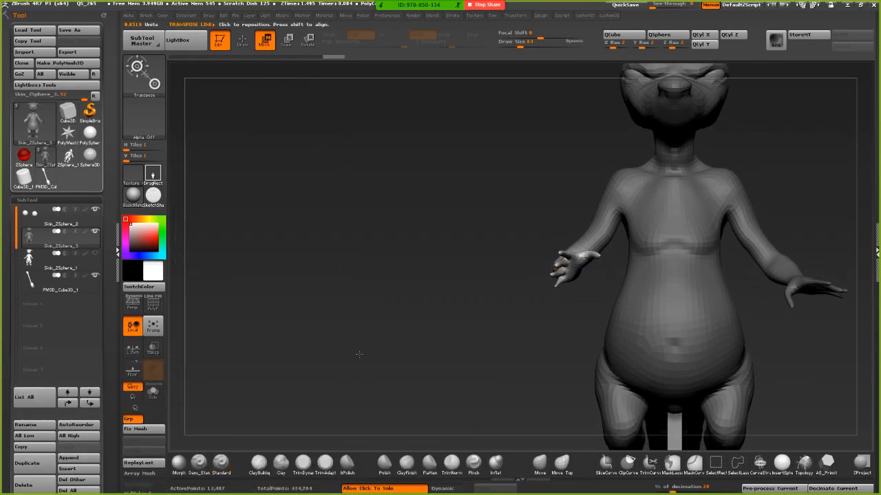
pyautogui.keyDown('alt'); pyautogui.moveTo(360, 354); pyautogui.dragTo(440, 366); pyautogui.keyUp('alt')
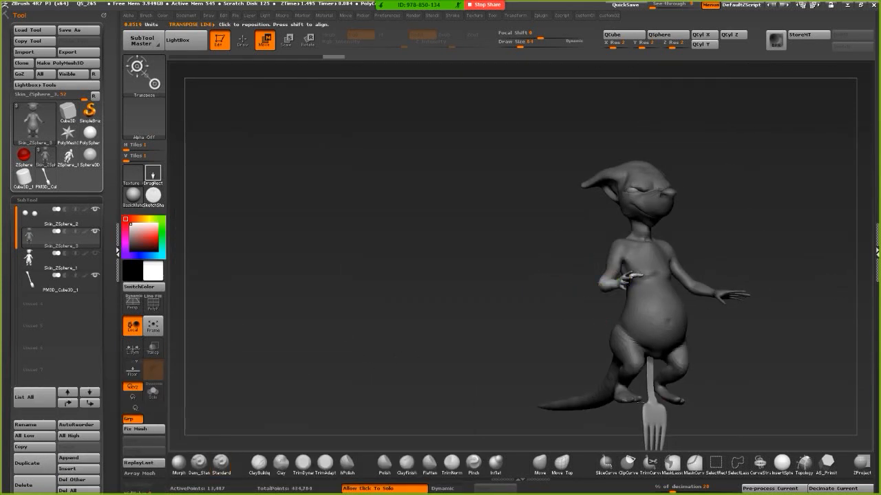
pyautogui.click(242, 40)
pyautogui.keyDown('alt'); pyautogui.click(653, 419); pyautogui.keyUp('alt')
pyautogui.moveTo(454, 309); pyautogui.dragTo(243, 94)
pyautogui.click(265, 40)
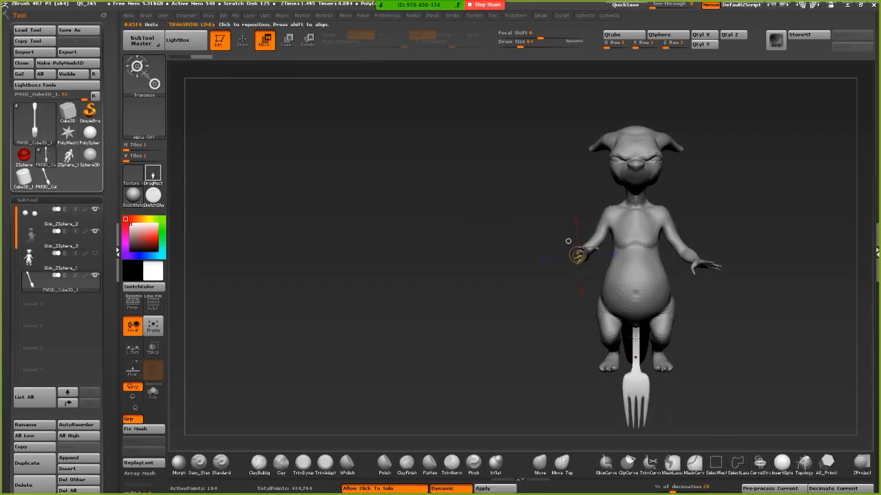
pyautogui.moveTo(635, 337); pyautogui.dragTo(650, 406)
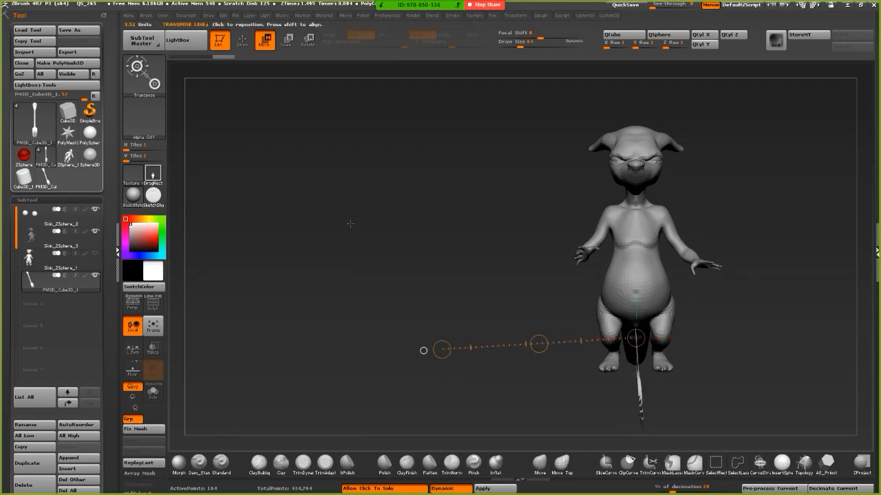
pyautogui.hotkey('ctrl', 'z')
# - Rotate the fork so its tines point upward and place it diagonally in front of the creature's body
pyautogui.click(299, 42)
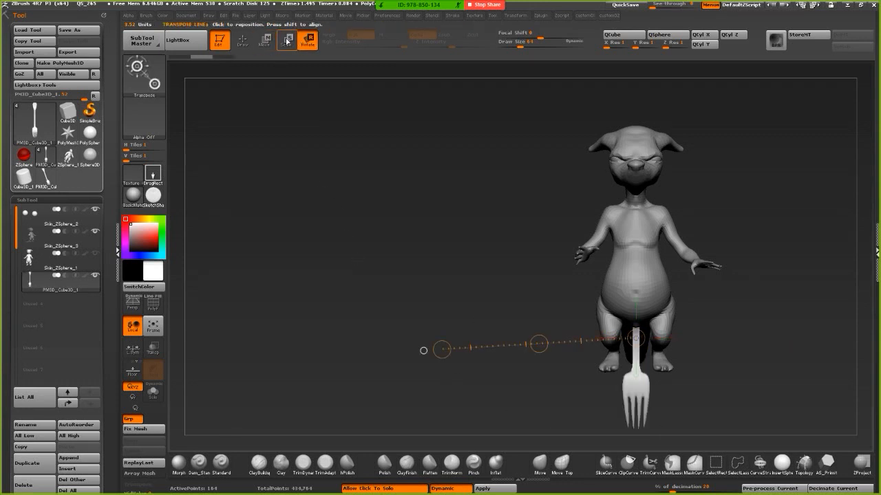
pyautogui.moveTo(441, 350); pyautogui.dragTo(695, 355)
pyautogui.keyDown('alt'); pyautogui.moveTo(349, 187); pyautogui.dragTo(441, 154); pyautogui.keyUp('alt')
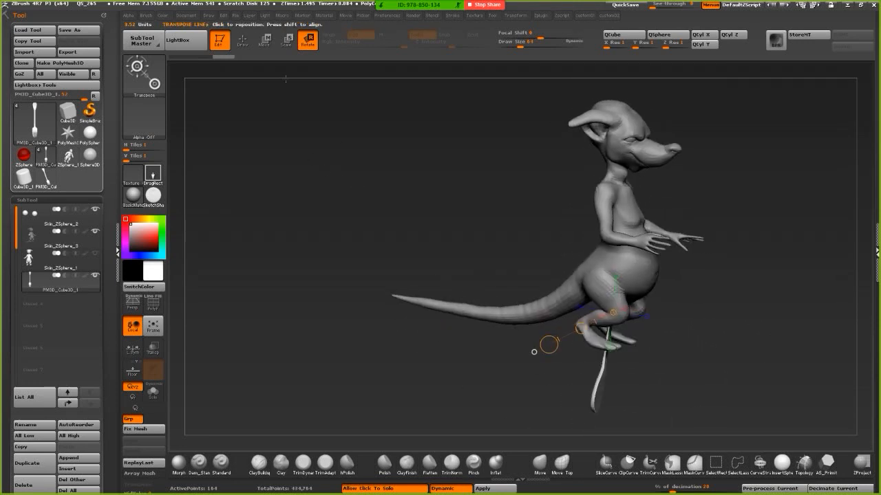
pyautogui.click(265, 42)
pyautogui.moveTo(580, 328); pyautogui.dragTo(637, 263)
pyautogui.moveTo(413, 241); pyautogui.dragTo(383, 221)
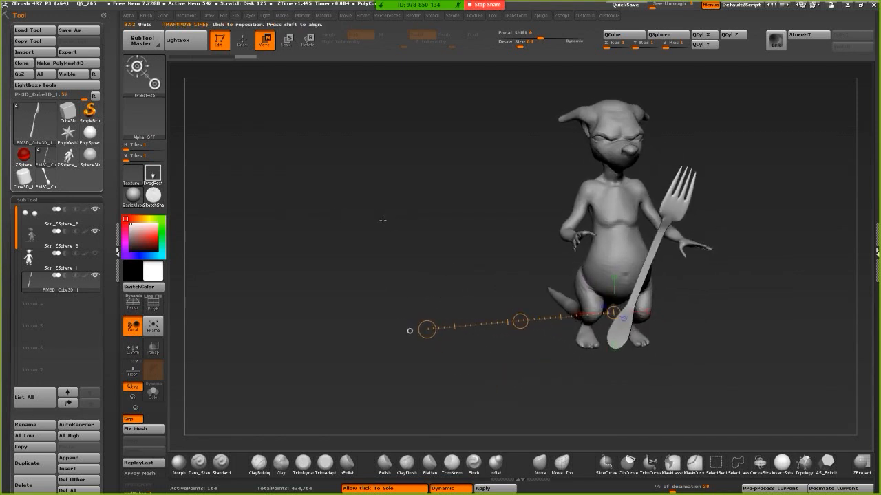
# - Redraw the transpose line from the fork's handle end and shift the fork slightly toward its tines' side
pyautogui.click(308, 40)
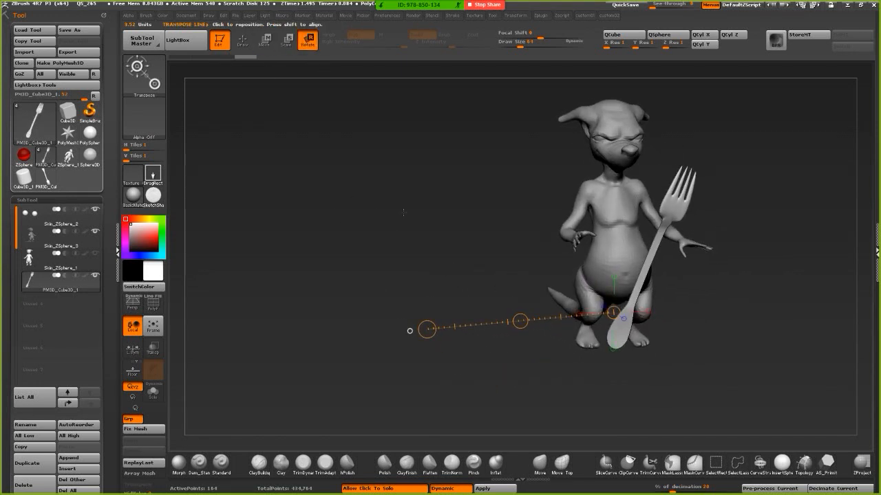
pyautogui.moveTo(619, 333); pyautogui.dragTo(517, 411)
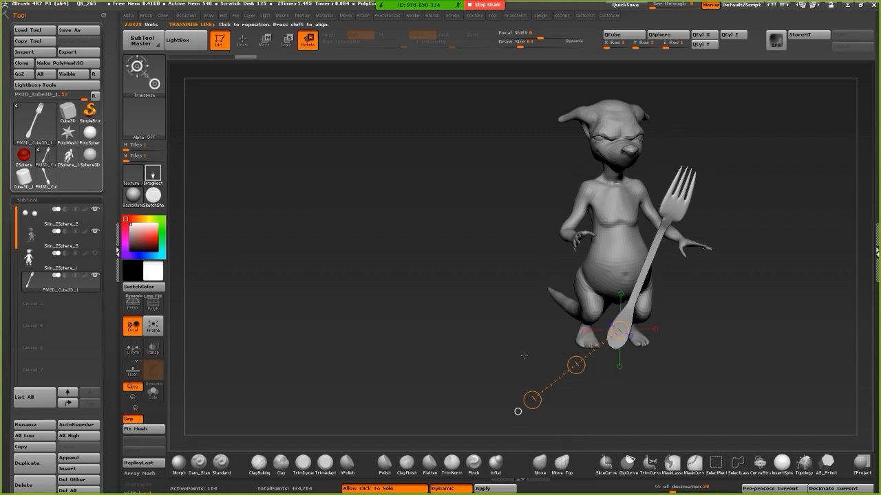
pyautogui.click(285, 40)
pyautogui.click(265, 40)
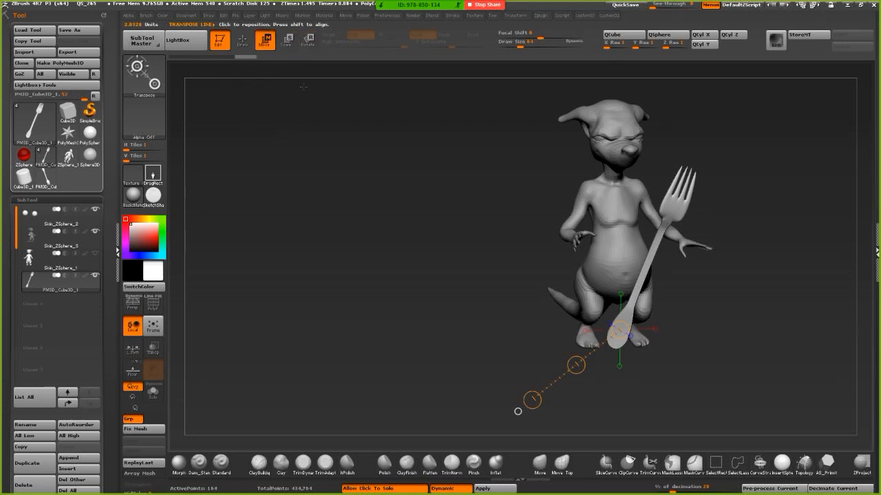
pyautogui.moveTo(577, 363)
pyautogui.mouseDown()
pyautogui.moveTo(555, 374)
pyautogui.moveTo(583, 359)
pyautogui.mouseUp()
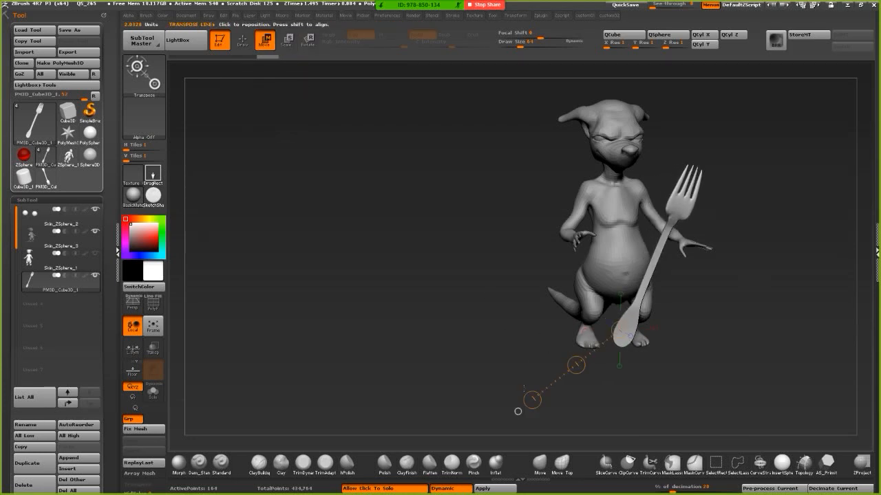
pyautogui.moveTo(532, 400); pyautogui.dragTo(532, 425)
pyautogui.hotkey('ctrl', 'z')
pyautogui.click(292, 44)
pyautogui.click(309, 43)
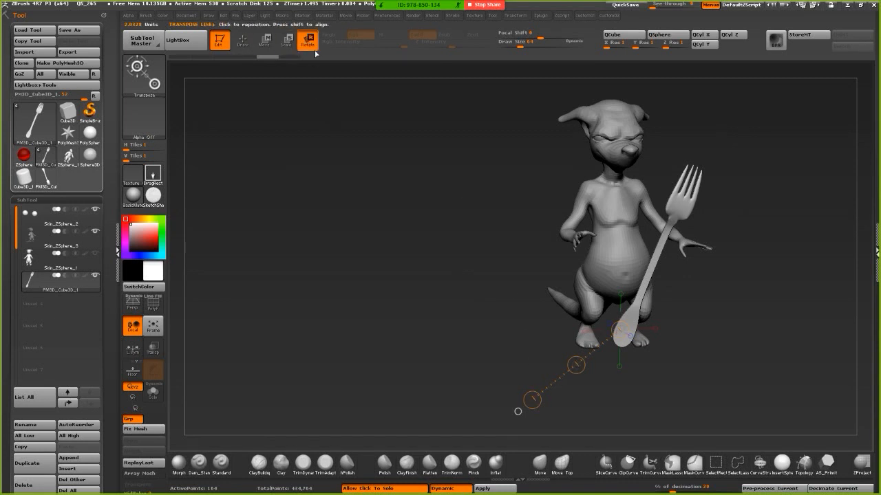
pyautogui.moveTo(528, 403); pyautogui.dragTo(489, 415)
pyautogui.hotkey('ctrl', 'z')
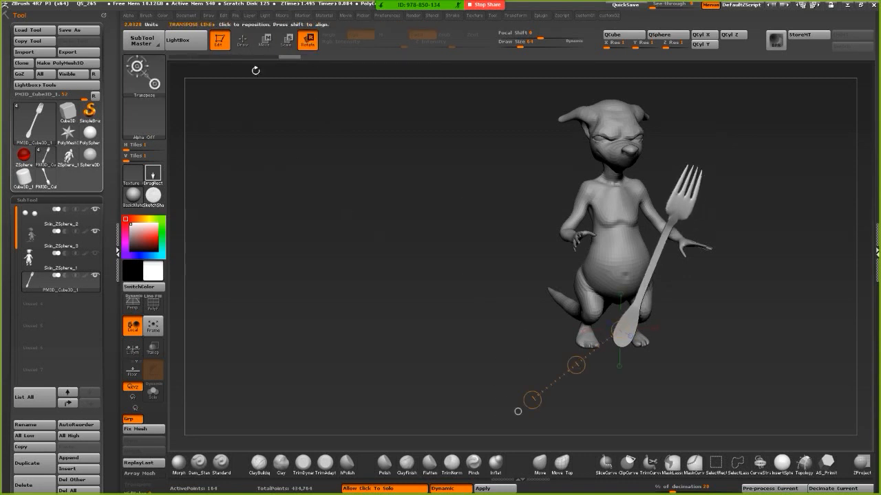
# - Scale the fork up to slightly taller than the creature and rotate it upright in front of the body
pyautogui.click(266, 45)
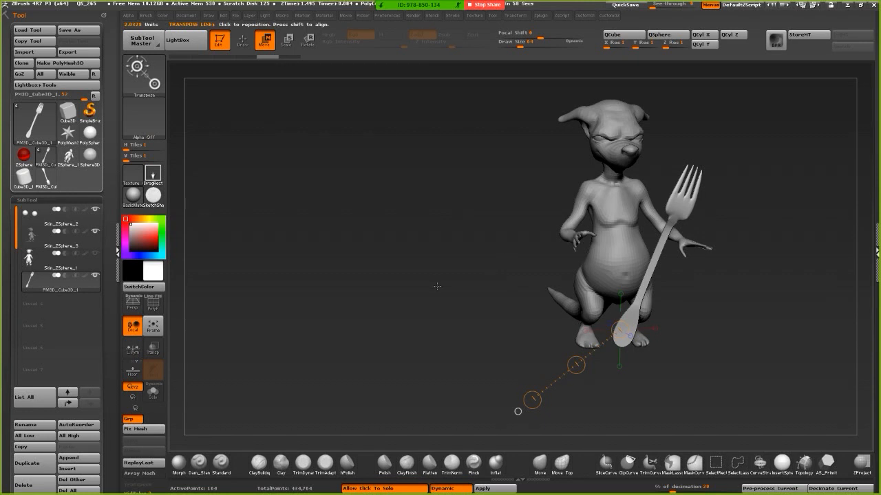
pyautogui.click(284, 40)
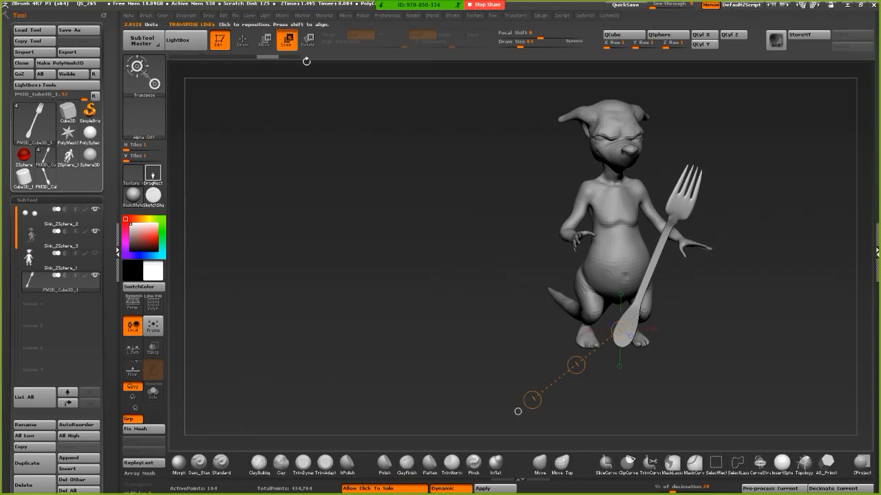
pyautogui.moveTo(533, 400); pyautogui.dragTo(324, 162)
pyautogui.moveTo(538, 238); pyautogui.dragTo(579, 273)
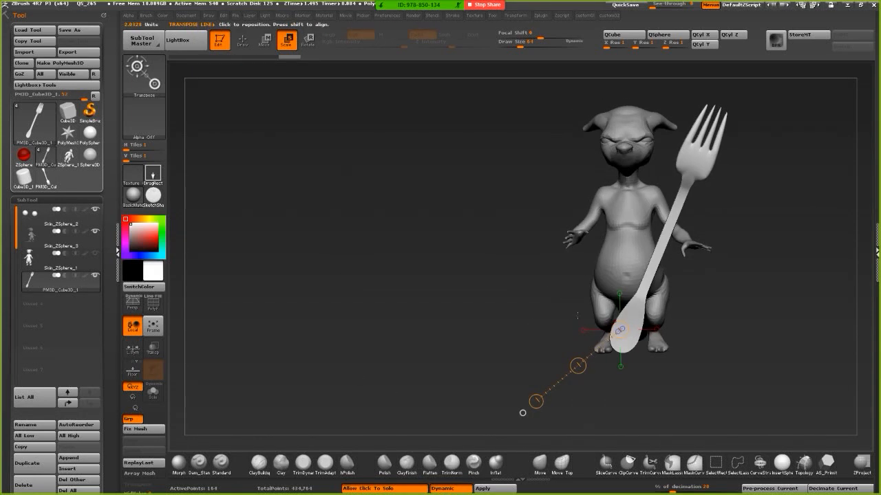
pyautogui.press('r')
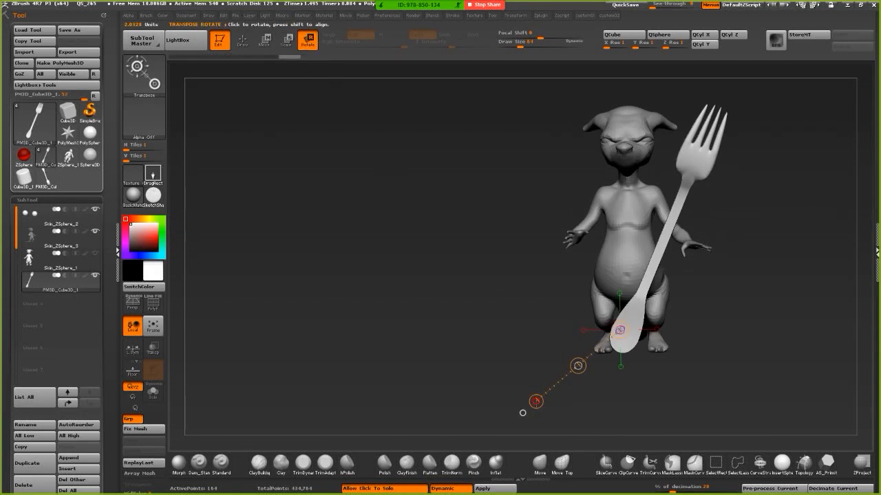
pyautogui.moveTo(536, 401); pyautogui.dragTo(571, 428)
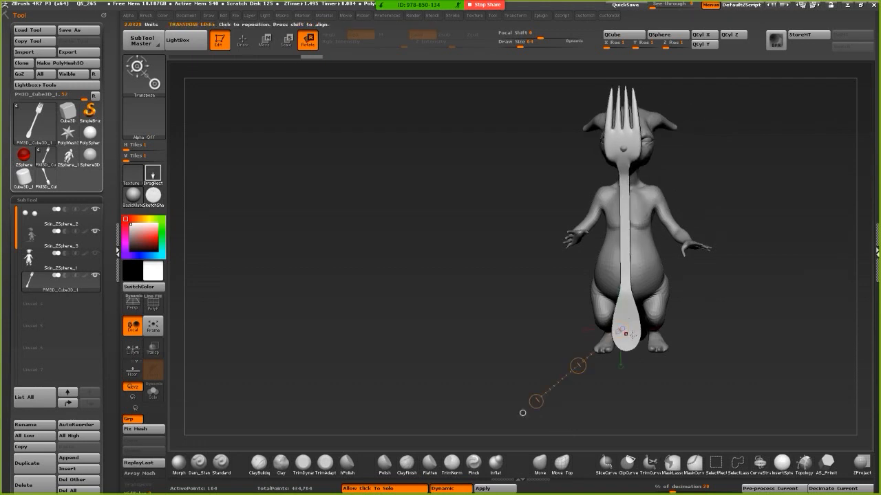
# - Mask the fork's lower handle and pull its unmasked tine end upward to lengthen the fork
pyautogui.moveTo(623, 332)
pyautogui.mouseDown()
pyautogui.moveTo(613, 181)
pyautogui.moveTo(594, 137)
pyautogui.moveTo(626, 271)
pyautogui.moveTo(624, 110)
pyautogui.moveTo(624, 132)
pyautogui.mouseUp()
pyautogui.click(265, 40)
pyautogui.keyDown('alt'); pyautogui.moveTo(534, 173); pyautogui.dragTo(513, 242); pyautogui.keyUp('alt')
pyautogui.keyDown('ctrl'); pyautogui.moveTo(502, 102); pyautogui.dragTo(695, 260); pyautogui.keyUp('ctrl')
pyautogui.keyDown('ctrl'); pyautogui.click(542, 198); pyautogui.keyUp('ctrl')
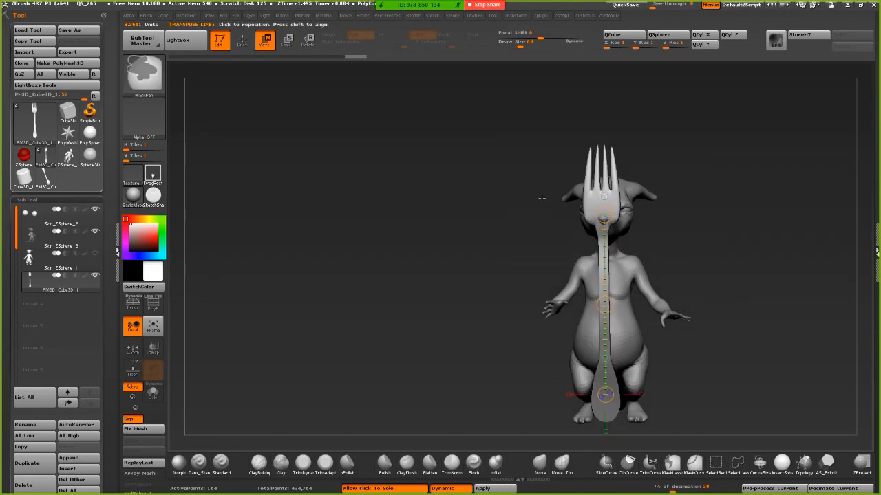
pyautogui.moveTo(603, 266); pyautogui.dragTo(593, 192)
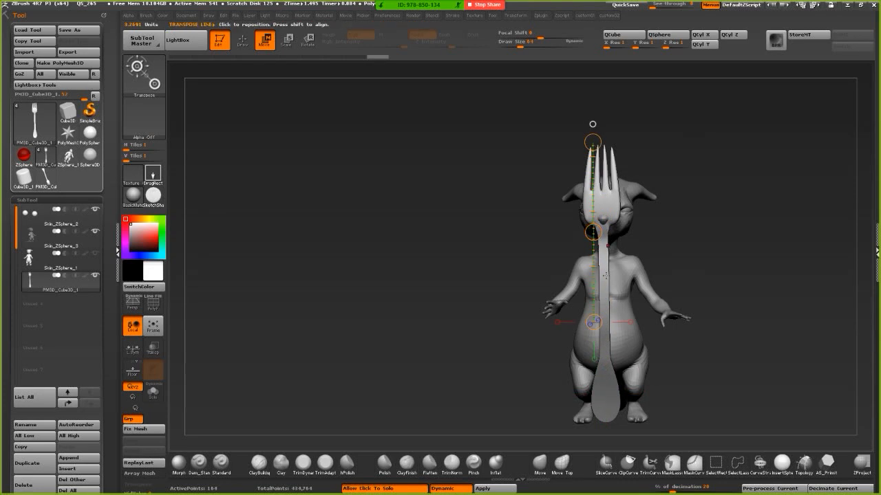
pyautogui.keyDown('shift'); pyautogui.moveTo(606, 276); pyautogui.dragTo(605, 62); pyautogui.keyUp('shift')
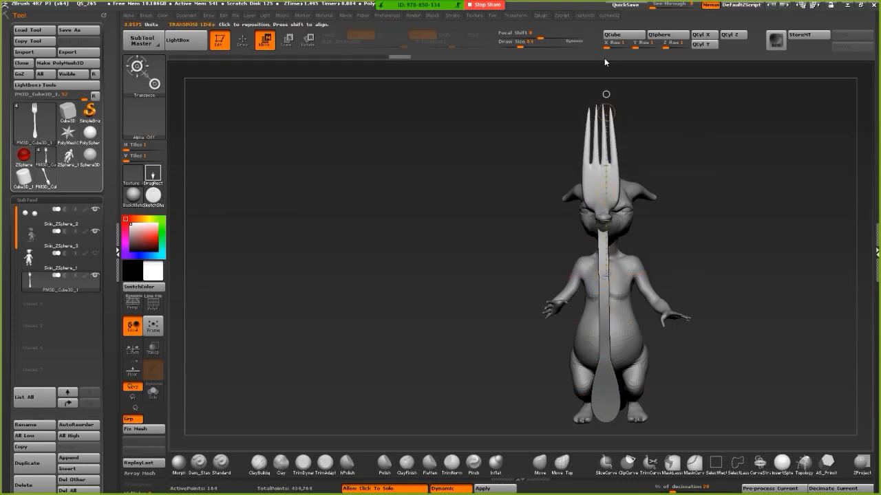
# - Clear the fork's mask and move the whole fork sideways so it stands beside the creature's left hand
pyautogui.click(243, 46)
pyautogui.keyDown('ctrl'); pyautogui.moveTo(355, 193); pyautogui.dragTo(433, 228); pyautogui.keyUp('ctrl')
pyautogui.click(267, 45)
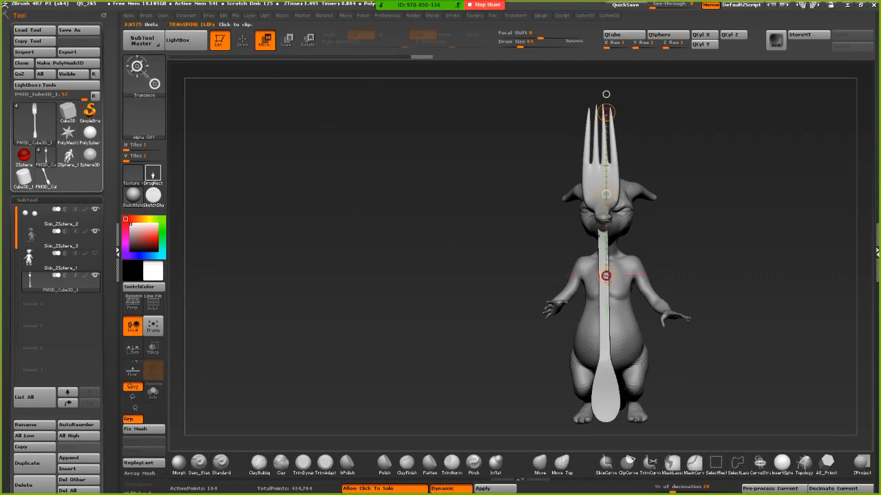
pyautogui.moveTo(606, 298); pyautogui.dragTo(421, 327)
pyautogui.moveTo(514, 311)
pyautogui.mouseDown()
pyautogui.moveTo(553, 311)
pyautogui.moveTo(485, 313)
pyautogui.moveTo(591, 317)
pyautogui.mouseUp()
pyautogui.moveTo(363, 260)
pyautogui.mouseDown()
pyautogui.moveTo(431, 259)
pyautogui.moveTo(374, 262)
pyautogui.mouseUp()
# - Redraw the transpose line vertically along the fork's length and slightly scale the fork's cross-section
pyautogui.keyDown('shift'); pyautogui.moveTo(683, 384); pyautogui.dragTo(680, 148); pyautogui.keyUp('shift')
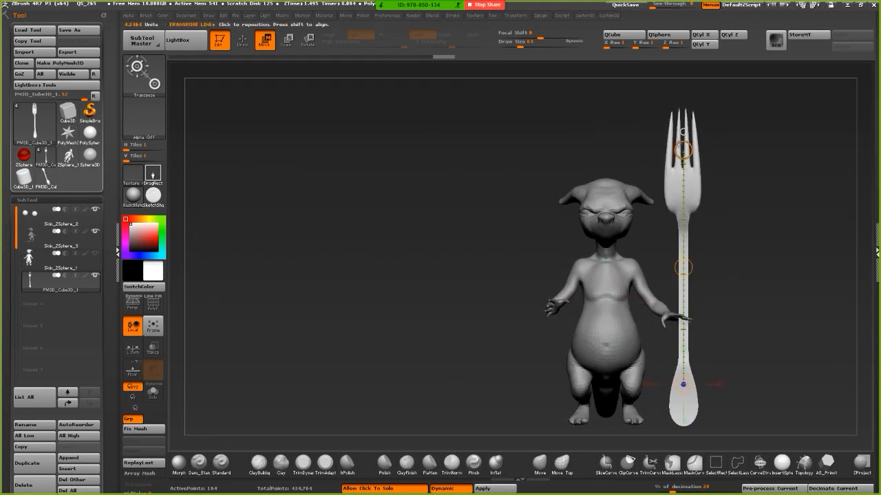
pyautogui.click(286, 41)
pyautogui.moveTo(684, 267); pyautogui.dragTo(673, 282)
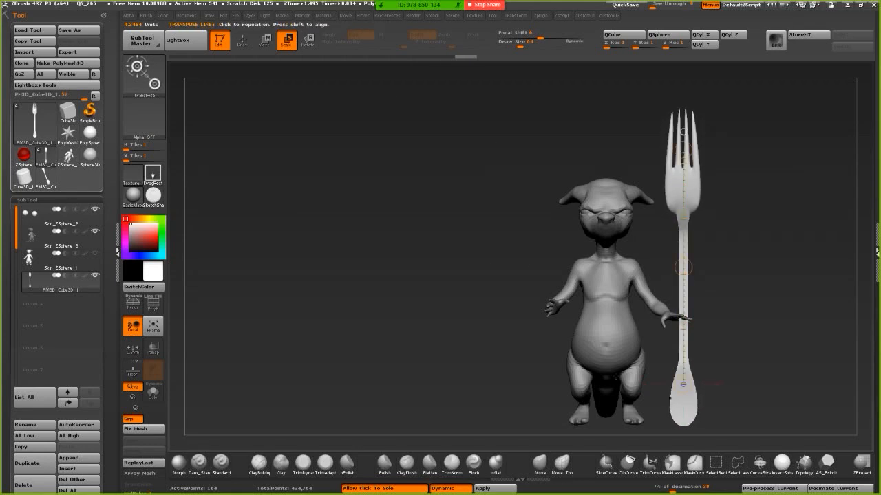
pyautogui.moveTo(381, 237); pyautogui.dragTo(507, 230)
pyautogui.keyDown('shift'); pyautogui.moveTo(396, 188); pyautogui.dragTo(357, 148); pyautogui.keyUp('shift')
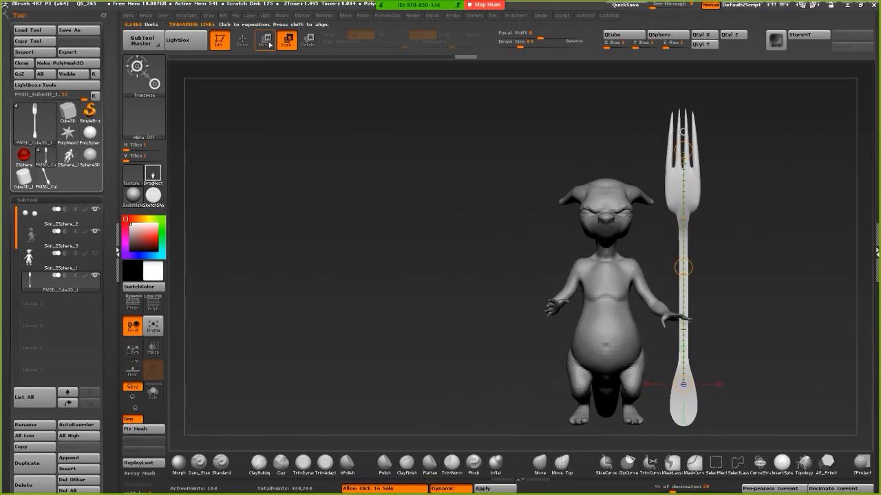
# - Spin the fork around its long axis so its tines face forward with a slight turn
pyautogui.click(306, 39)
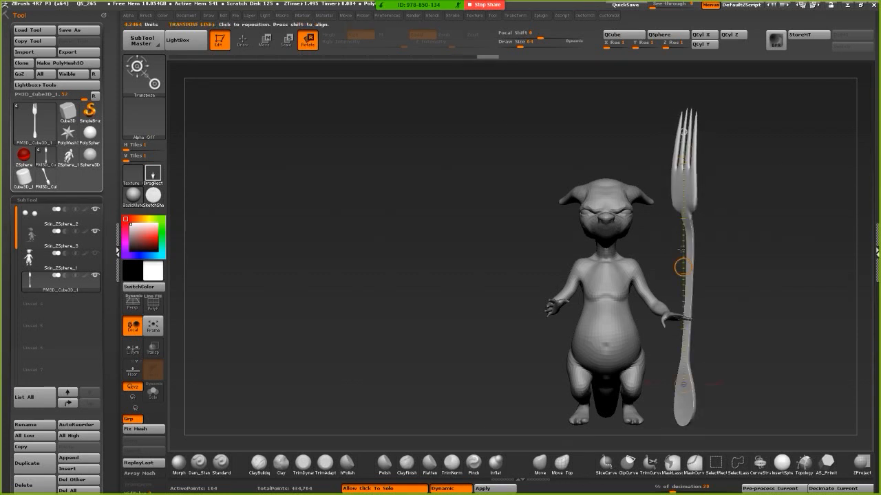
pyautogui.moveTo(707, 479); pyautogui.dragTo(707, 470)
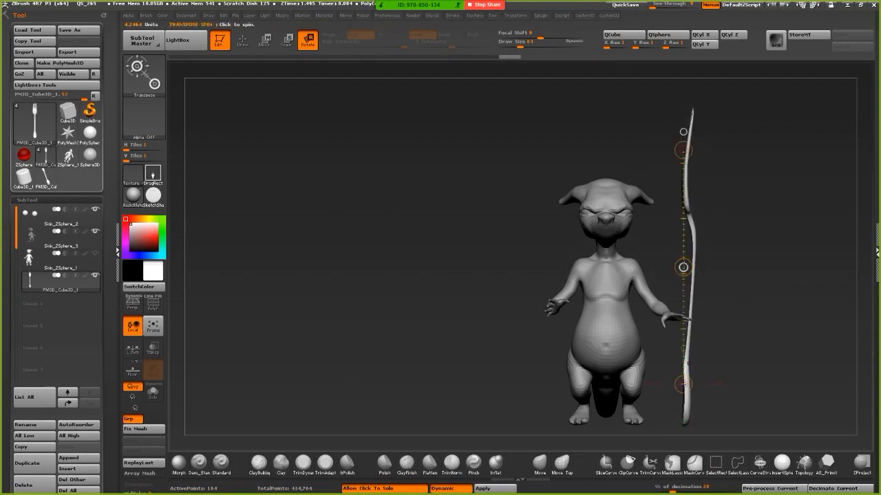
pyautogui.moveTo(683, 267)
pyautogui.mouseDown()
pyautogui.moveTo(667, 458)
pyautogui.moveTo(681, 283)
pyautogui.mouseUp()
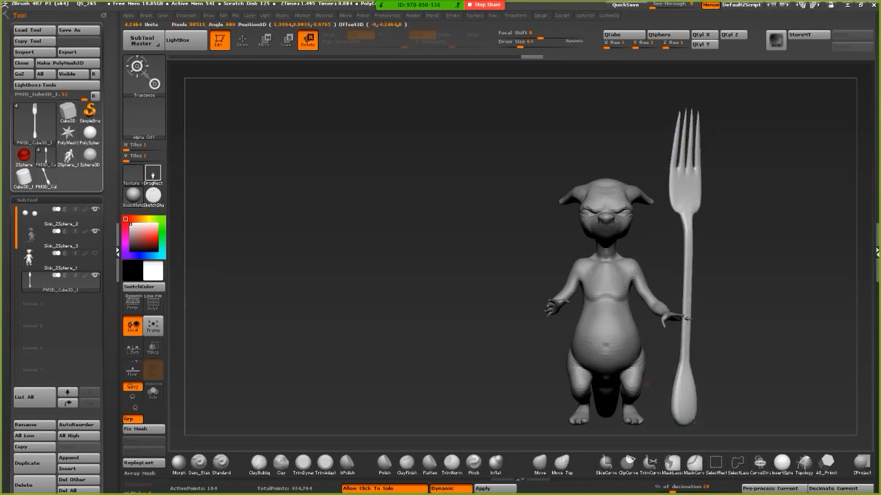
pyautogui.moveTo(692, 421); pyautogui.dragTo(692, 423)
# - Move the fork backward in depth toward the creature's left hand and tilt it slightly with the transpose line
pyautogui.moveTo(447, 331); pyautogui.dragTo(642, 334)
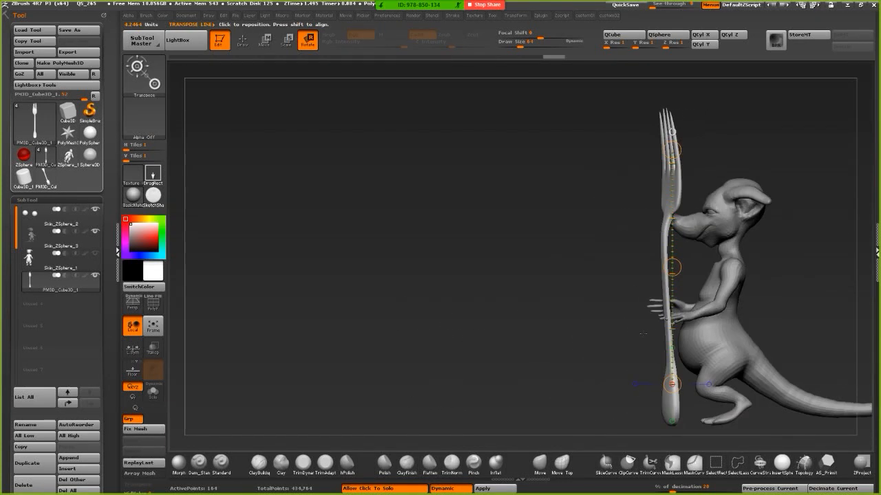
pyautogui.click(264, 40)
pyautogui.moveTo(667, 312); pyautogui.dragTo(450, 309)
pyautogui.moveTo(558, 308); pyautogui.dragTo(575, 310)
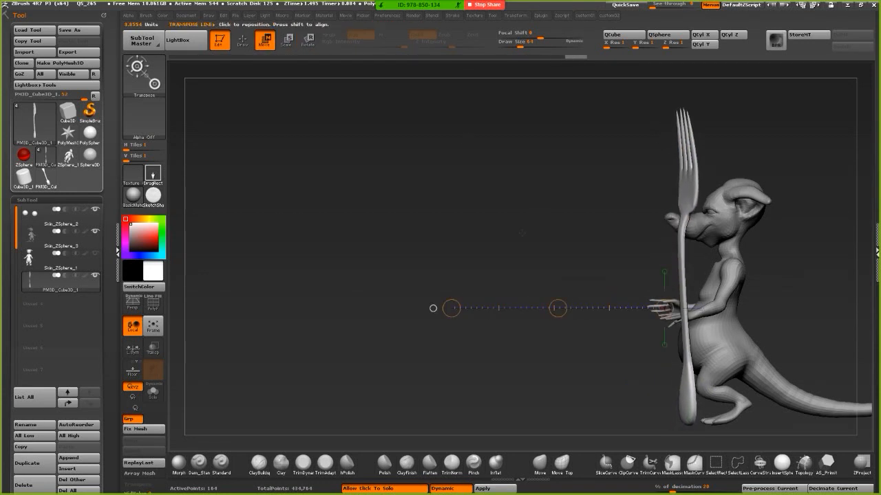
pyautogui.press('r')
pyautogui.moveTo(451, 308)
pyautogui.mouseDown()
pyautogui.moveTo(456, 330)
pyautogui.moveTo(451, 308)
pyautogui.mouseUp()
pyautogui.press('w')
pyautogui.moveTo(557, 308); pyautogui.dragTo(557, 309)
# - Make the creature body Skin_ZSphere_3 the active SubTool with the left arm in view from behind
pyautogui.moveTo(364, 251)
pyautogui.mouseDown()
pyautogui.moveTo(426, 253)
pyautogui.moveTo(421, 310)
pyautogui.moveTo(369, 201)
pyautogui.moveTo(383, 204)
pyautogui.moveTo(344, 171)
pyautogui.mouseUp()
pyautogui.click(243, 42)
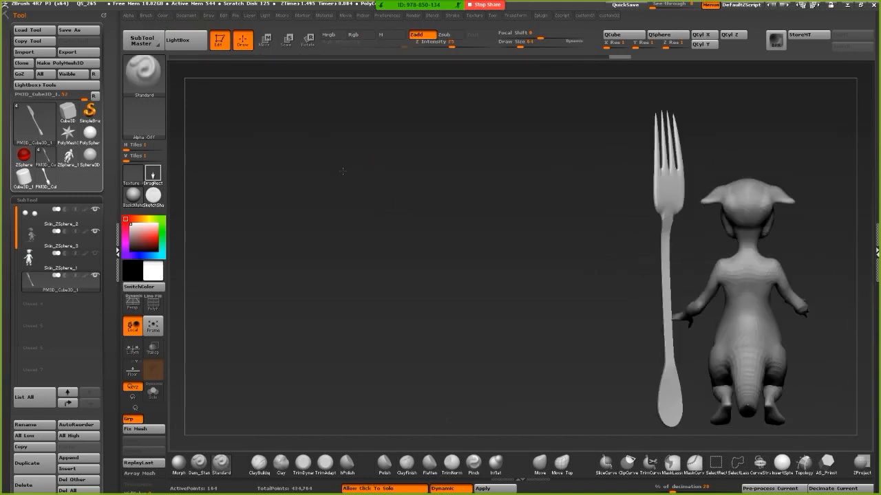
pyautogui.moveTo(422, 210)
pyautogui.mouseDown()
pyautogui.moveTo(409, 249)
pyautogui.moveTo(459, 234)
pyautogui.moveTo(452, 232)
pyautogui.moveTo(517, 335)
pyautogui.moveTo(501, 330)
pyautogui.mouseUp()
pyautogui.click(266, 42)
pyautogui.keyDown('alt'); pyautogui.click(737, 256); pyautogui.keyUp('alt')
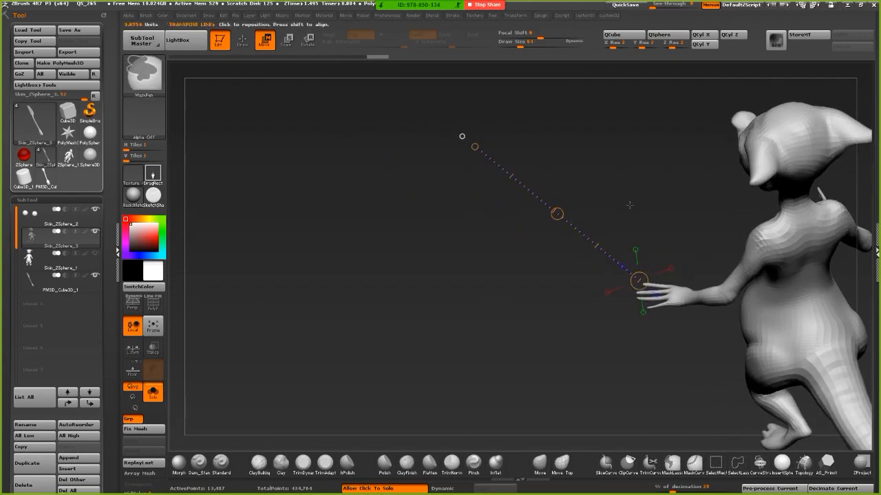
pyautogui.keyDown('ctrl'); pyautogui.moveTo(633, 205); pyautogui.dragTo(695, 251); pyautogui.keyUp('ctrl')
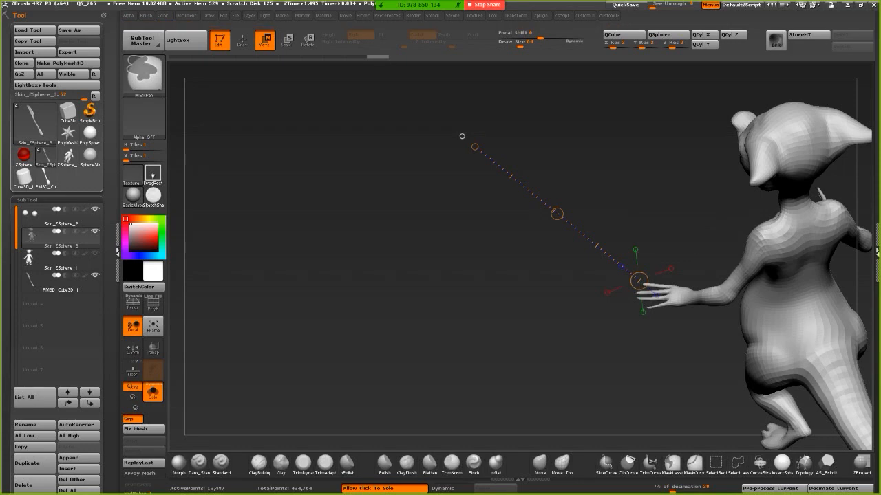
pyautogui.press('b')
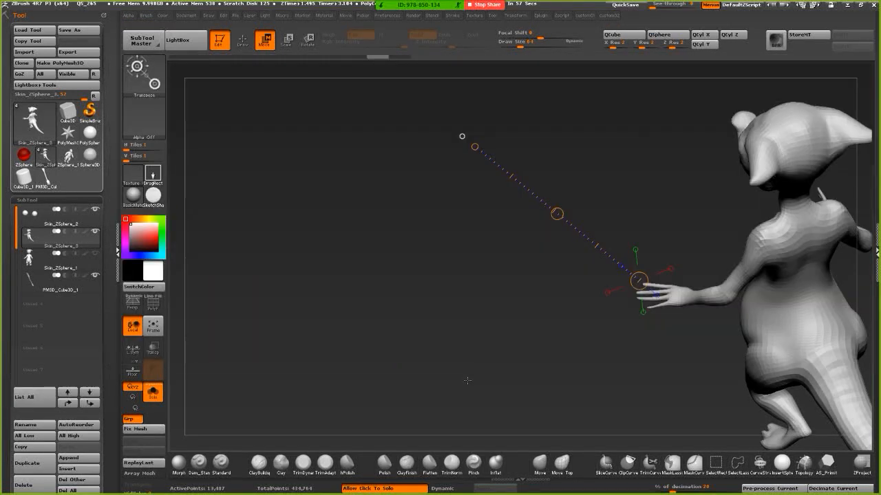
pyautogui.moveTo(465, 380); pyautogui.dragTo(455, 350)
pyautogui.press('1')
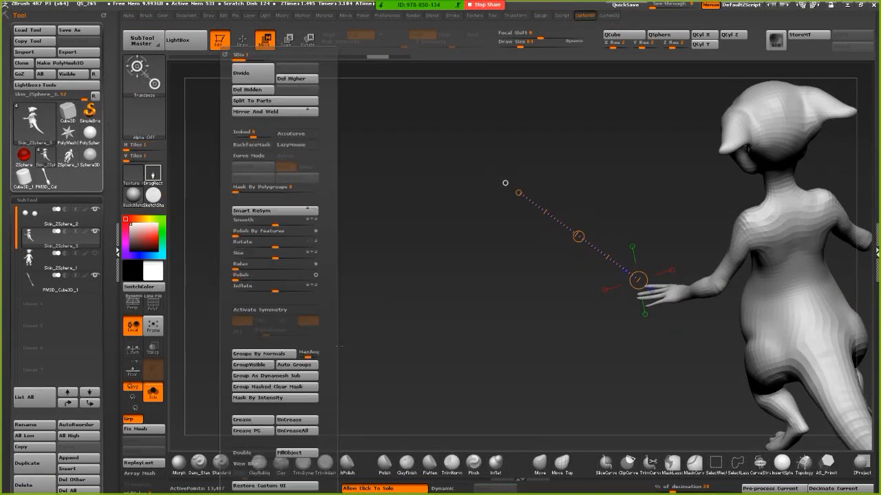
pyautogui.moveTo(305, 211); pyautogui.dragTo(406, 218)
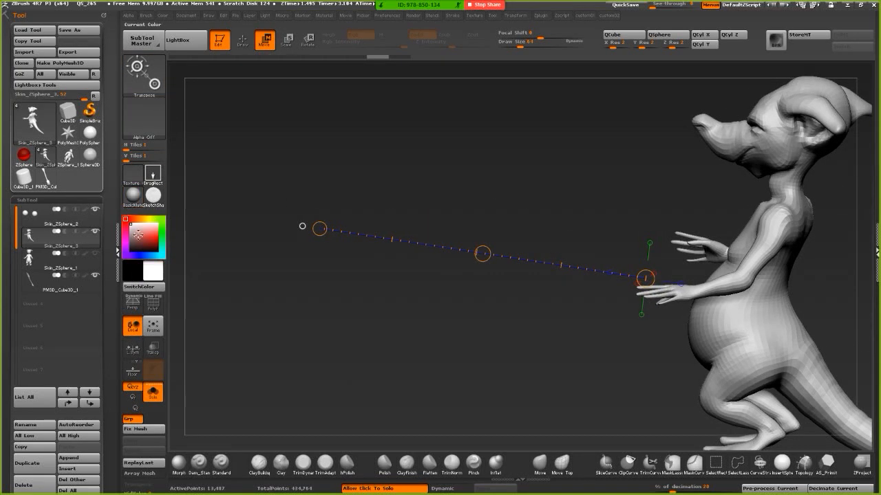
pyautogui.click(135, 199)
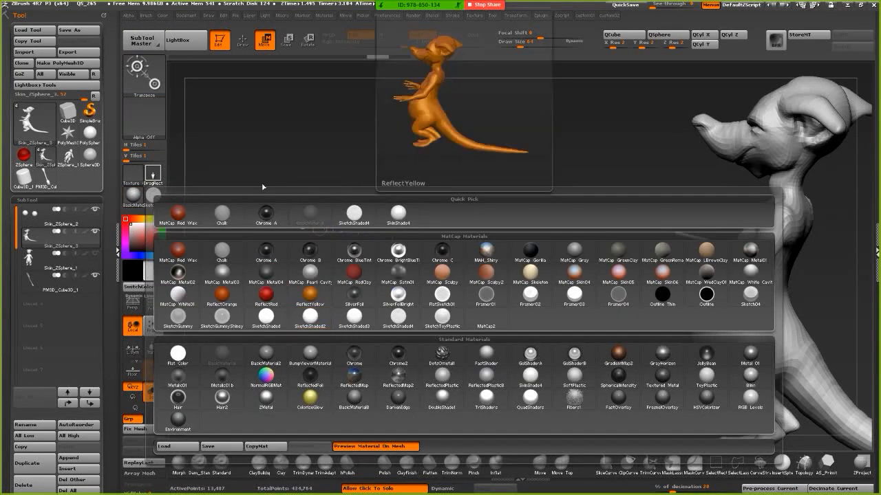
pyautogui.moveTo(268, 155); pyautogui.dragTo(231, 141)
pyautogui.click(241, 41)
pyautogui.moveTo(429, 186); pyautogui.dragTo(375, 243)
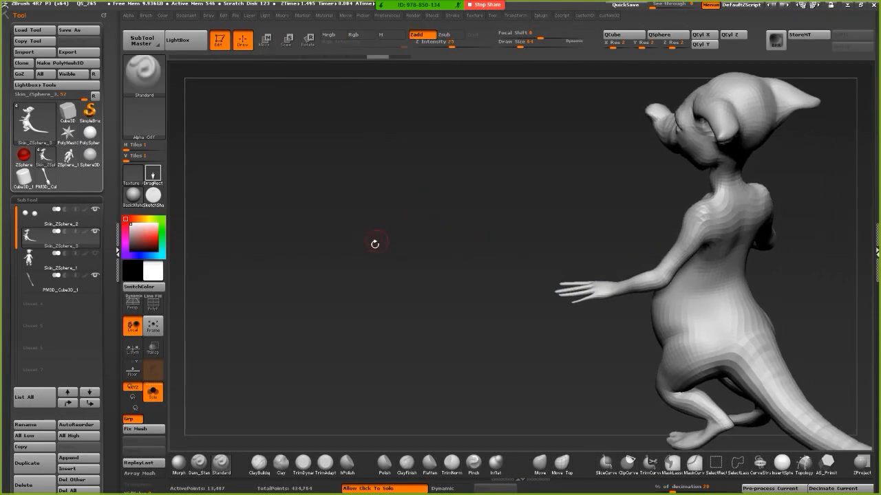
pyautogui.click(154, 309)
pyautogui.click(154, 309)
pyautogui.press('2')
pyautogui.click(324, 410)
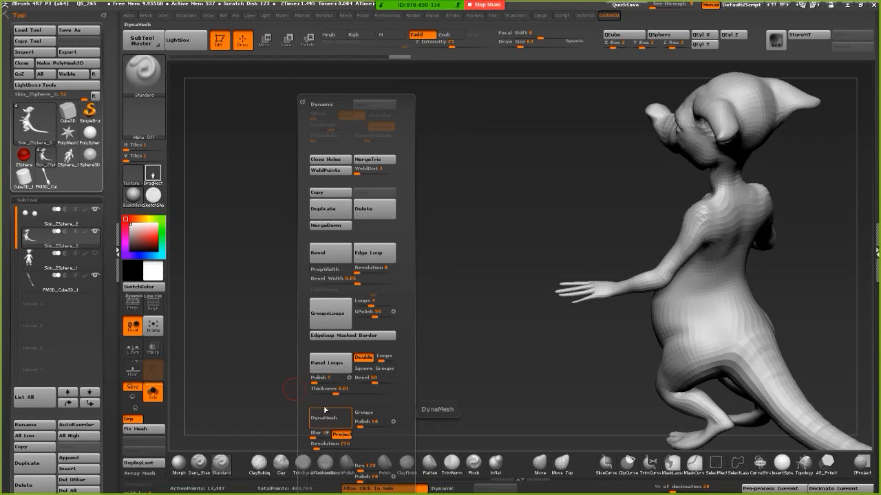
pyautogui.click(441, 391)
# - Try to mask the creature's left forearm near the elbow with the MaskPen brush
pyautogui.moveTo(441, 392); pyautogui.dragTo(397, 339)
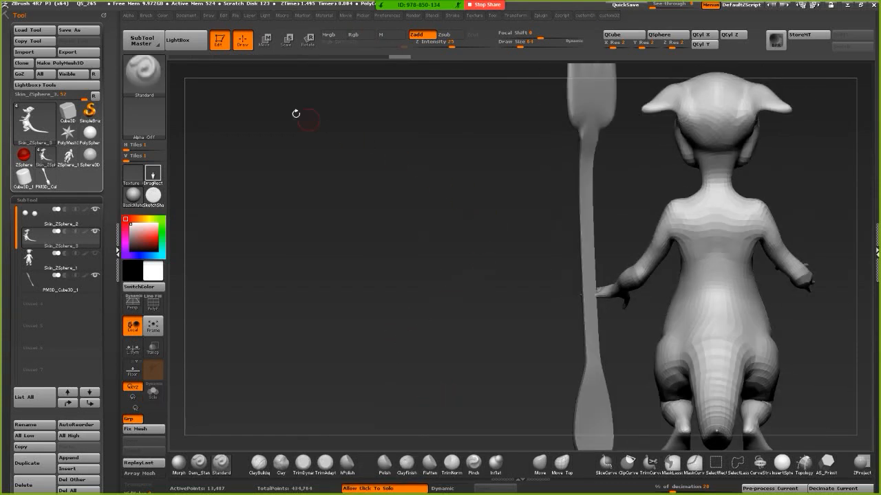
pyautogui.click(266, 42)
pyautogui.moveTo(347, 209); pyautogui.dragTo(411, 211)
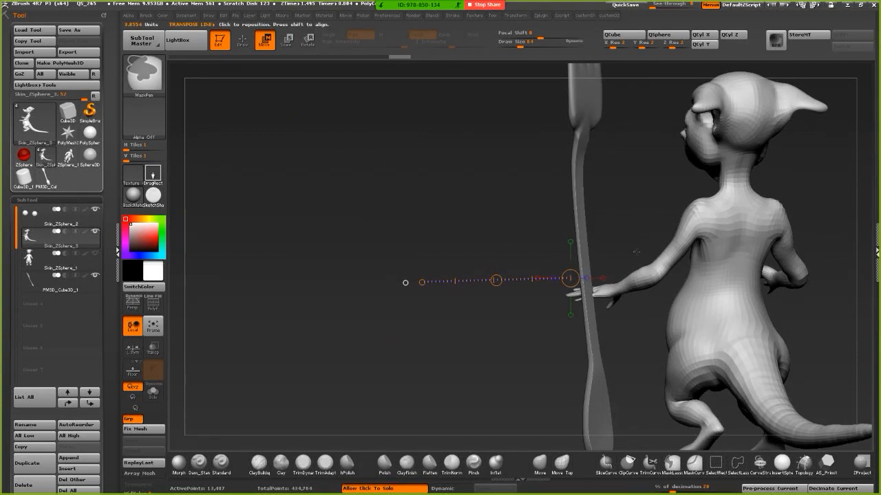
pyautogui.keyDown('ctrl'); pyautogui.moveTo(633, 250); pyautogui.dragTo(661, 294); pyautogui.keyUp('ctrl')
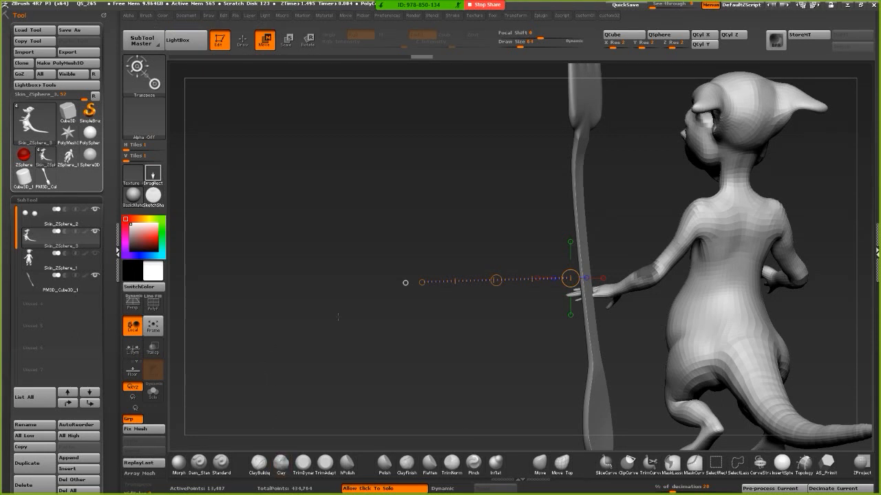
pyautogui.click(537, 464)
pyautogui.press('ctrl')
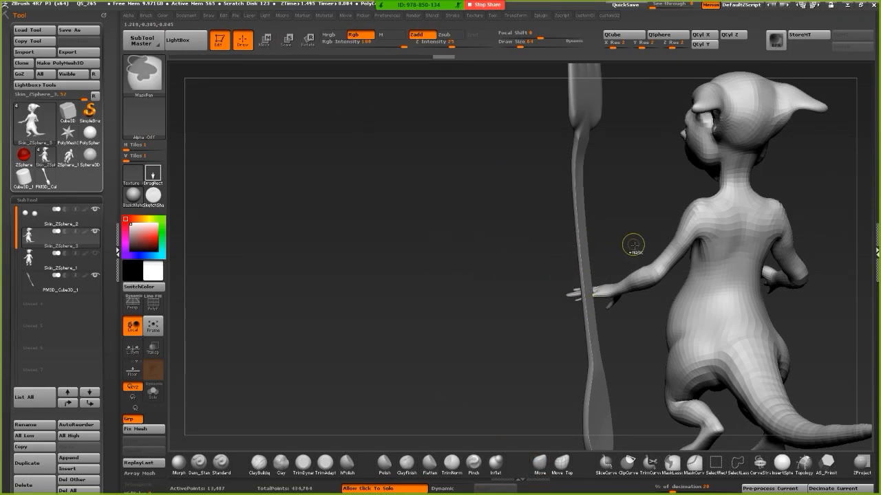
pyautogui.keyDown('ctrl'); pyautogui.click(145, 77); pyautogui.keyUp('ctrl')
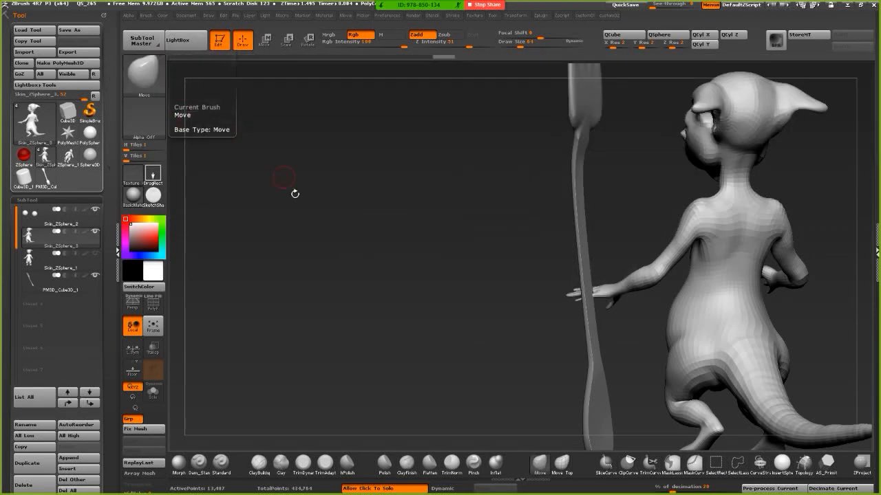
pyautogui.press('ctrl')
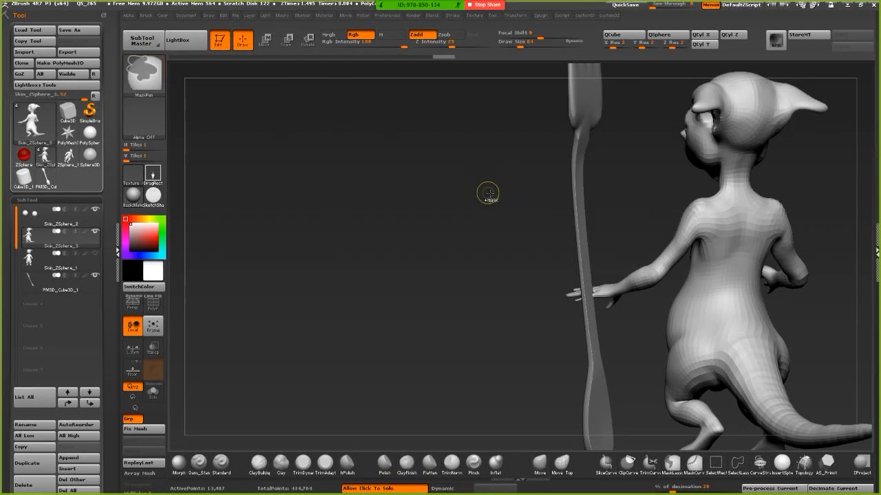
pyautogui.keyDown('ctrl'); pyautogui.moveTo(644, 276); pyautogui.dragTo(657, 283); pyautogui.keyUp('ctrl')
# - Set the masking brush to MaskLasso and mask the creature's body so only the left forearm and hand stay unmasked
pyautogui.keyDown('ctrl'); pyautogui.click(158, 76); pyautogui.keyUp('ctrl')
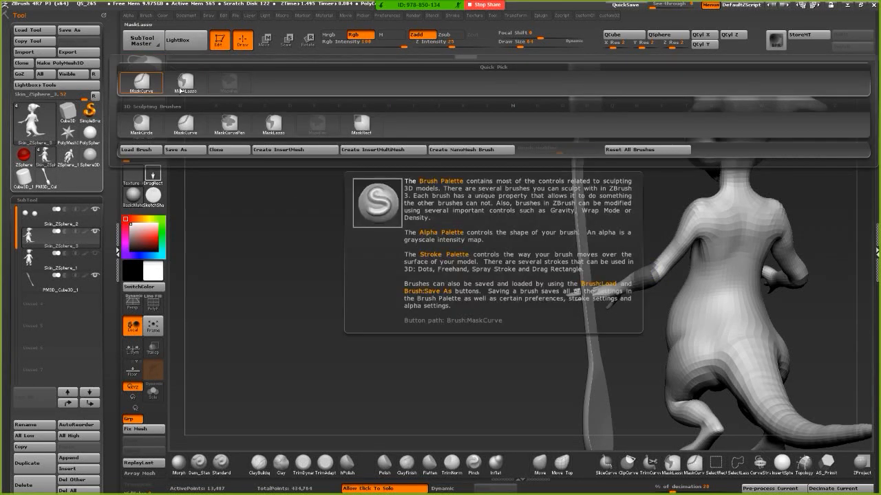
pyautogui.keyDown('ctrl'); pyautogui.click(181, 78); pyautogui.keyUp('ctrl')
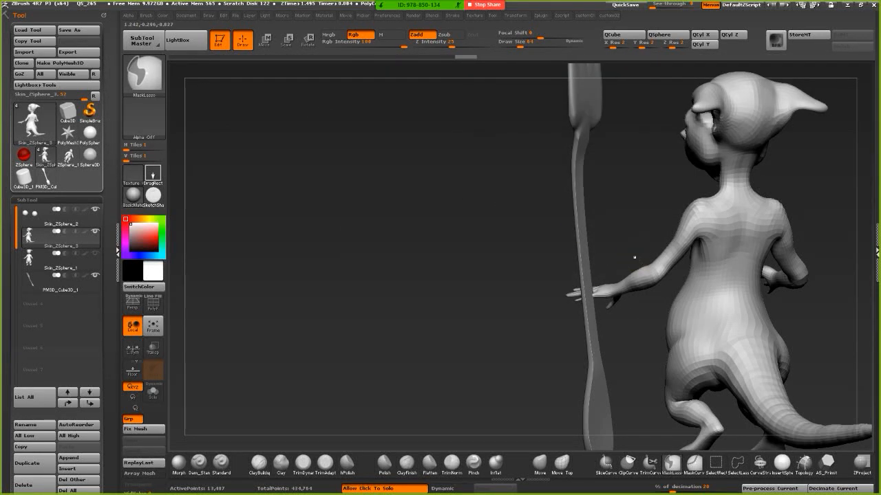
pyautogui.keyDown('ctrl'); pyautogui.moveTo(634, 258); pyautogui.dragTo(598, 324); pyautogui.keyUp('ctrl')
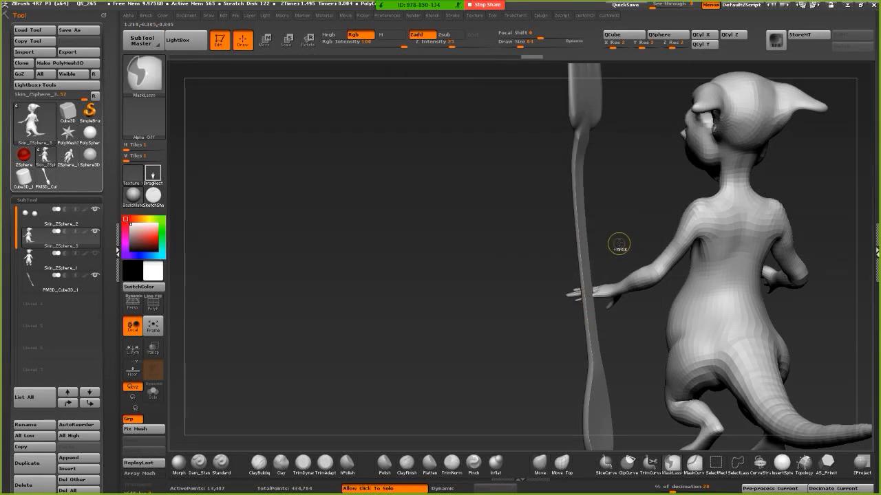
pyautogui.moveTo(659, 292)
pyautogui.keyDown('ctrl'); pyautogui.mouseDown()
pyautogui.moveTo(503, 207)
pyautogui.moveTo(487, 234)
pyautogui.mouseUp(); pyautogui.keyUp('ctrl')
pyautogui.moveTo(487, 234)
pyautogui.mouseDown()
pyautogui.moveTo(494, 326)
pyautogui.moveTo(480, 296)
pyautogui.moveTo(490, 237)
pyautogui.mouseUp()
pyautogui.moveTo(639, 252)
pyautogui.keyDown('ctrl'); pyautogui.mouseDown()
pyautogui.moveTo(650, 316)
pyautogui.moveTo(522, 256)
pyautogui.moveTo(417, 381)
pyautogui.moveTo(417, 309)
pyautogui.moveTo(428, 327)
pyautogui.moveTo(331, 130)
pyautogui.mouseUp(); pyautogui.keyUp('ctrl')
# - Rotate the unmasked left forearm about the elbow toward the fork handle with a transpose line
pyautogui.click(311, 41)
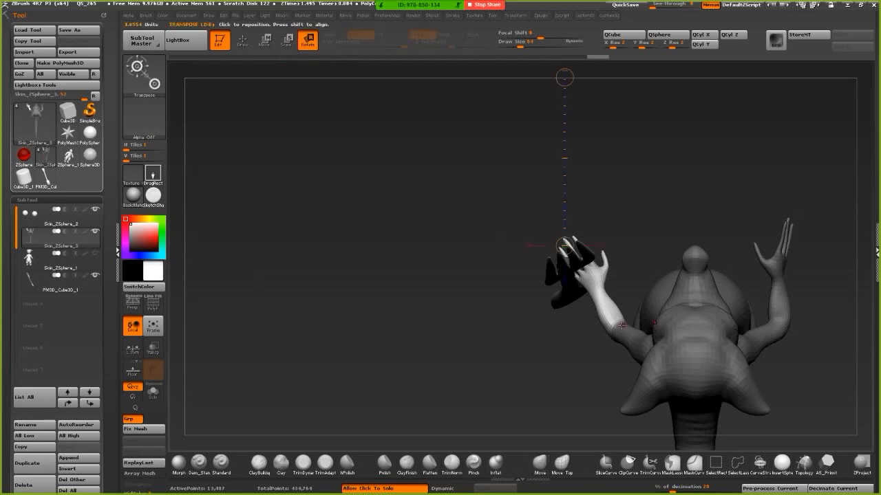
pyautogui.moveTo(622, 325); pyautogui.dragTo(580, 256)
pyautogui.moveTo(548, 280)
pyautogui.mouseDown()
pyautogui.moveTo(551, 260)
pyautogui.moveTo(517, 227)
pyautogui.mouseUp()
pyautogui.hotkey('ctrl', 'z')
pyautogui.moveTo(582, 256); pyautogui.dragTo(548, 277)
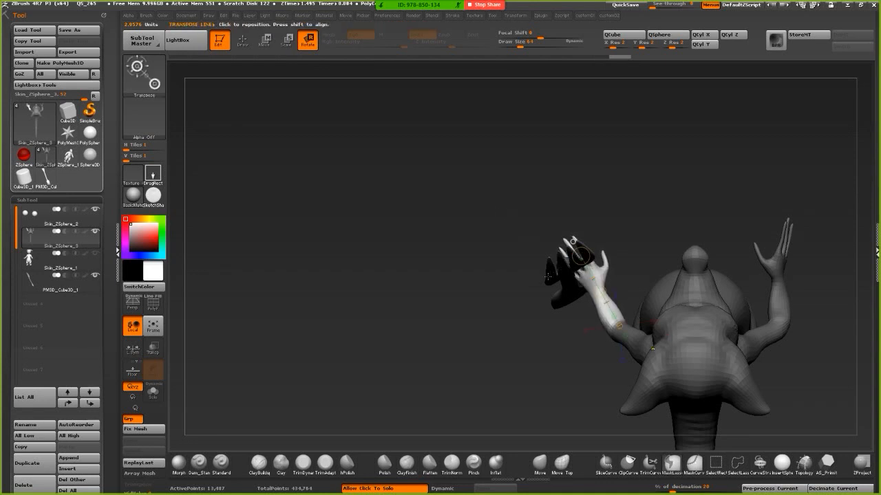
pyautogui.moveTo(573, 240); pyautogui.dragTo(534, 210)
pyautogui.moveTo(527, 264); pyautogui.dragTo(373, 117)
# - Adjust the bend of the left elbow and forearm from the front with the Move brush
pyautogui.press('q')
pyautogui.press('ctrl')
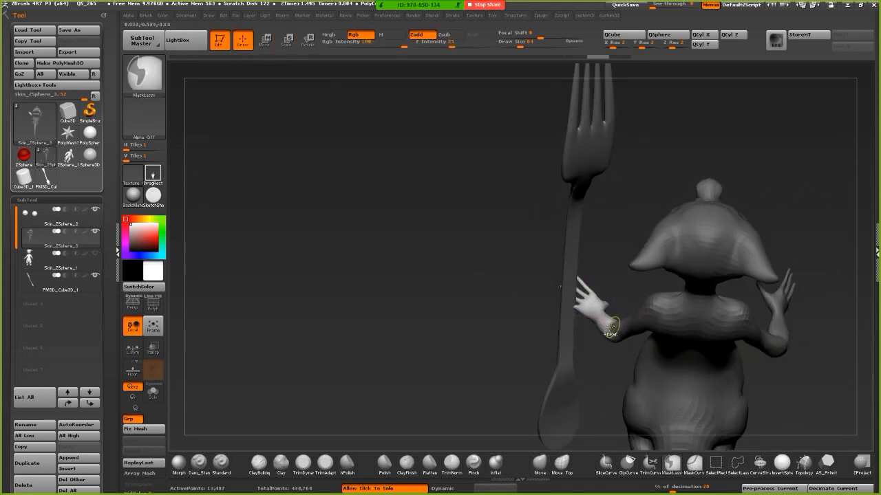
pyautogui.moveTo(457, 196)
pyautogui.mouseDown()
pyautogui.moveTo(405, 187)
pyautogui.moveTo(282, 207)
pyautogui.moveTo(275, 224)
pyautogui.mouseUp()
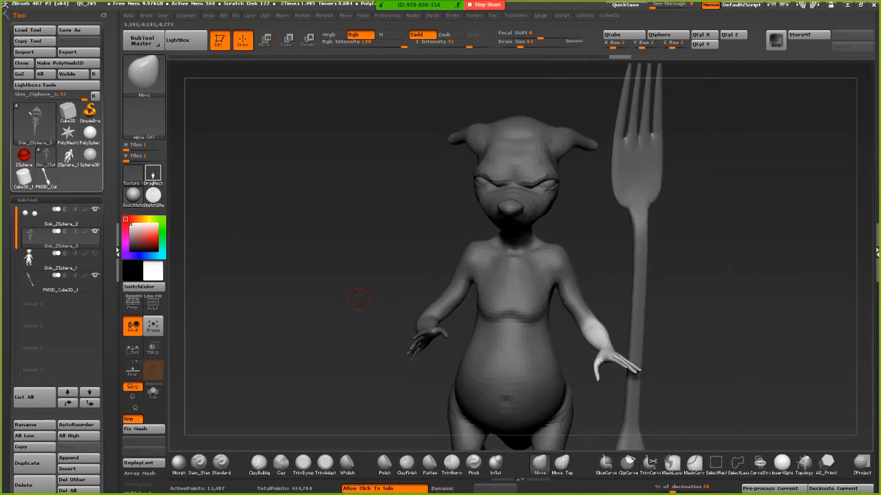
pyautogui.moveTo(358, 299)
pyautogui.keyDown('alt'); pyautogui.mouseDown()
pyautogui.moveTo(357, 278)
pyautogui.moveTo(377, 306)
pyautogui.moveTo(362, 303)
pyautogui.moveTo(395, 345)
pyautogui.mouseUp(); pyautogui.keyUp('alt')
pyautogui.keyDown('alt'); pyautogui.moveTo(374, 310); pyautogui.dragTo(383, 344); pyautogui.keyUp('alt')
pyautogui.moveTo(591, 332); pyautogui.dragTo(610, 362)
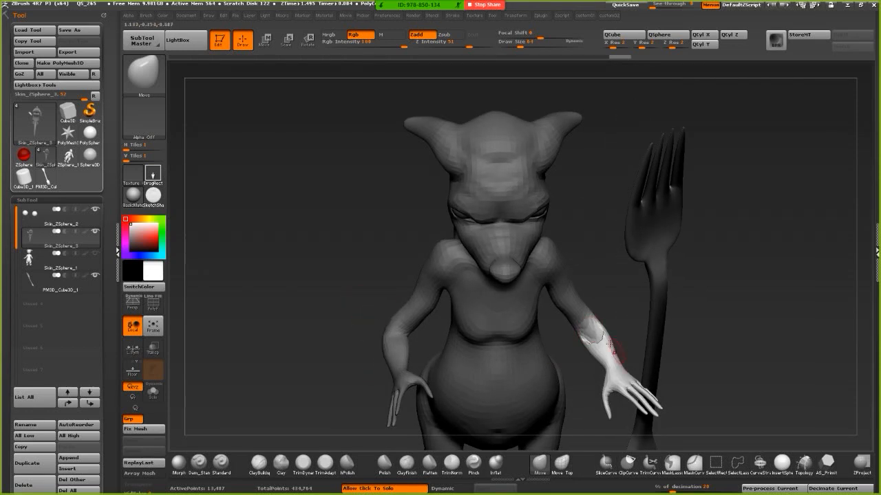
# - Rotate the left forearm outward from the elbow with the transpose line so the hand reaches the fork handle
pyautogui.click(265, 41)
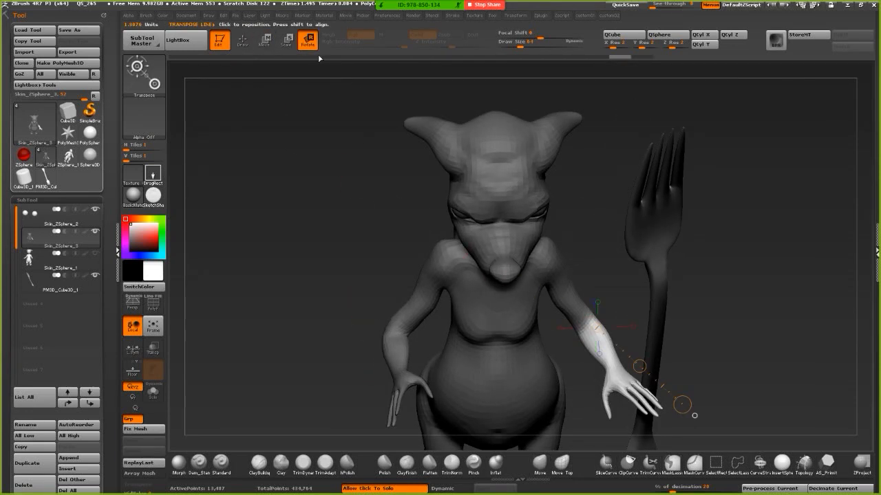
pyautogui.moveTo(694, 416); pyautogui.dragTo(667, 372)
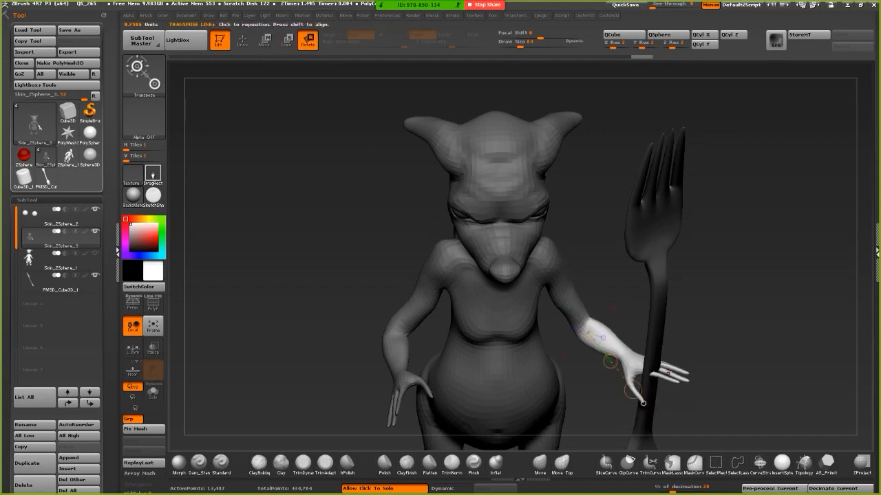
pyautogui.moveTo(587, 417); pyautogui.dragTo(559, 395)
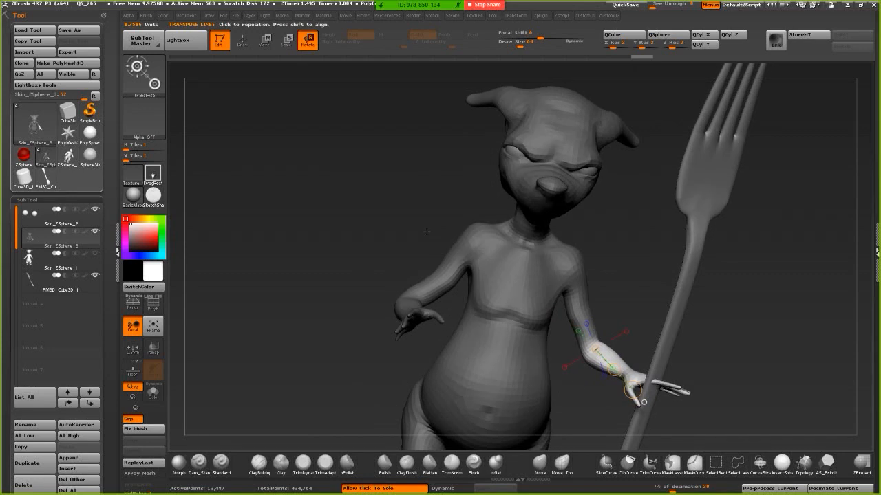
pyautogui.moveTo(600, 351); pyautogui.dragTo(469, 343)
pyautogui.moveTo(384, 356); pyautogui.dragTo(487, 254)
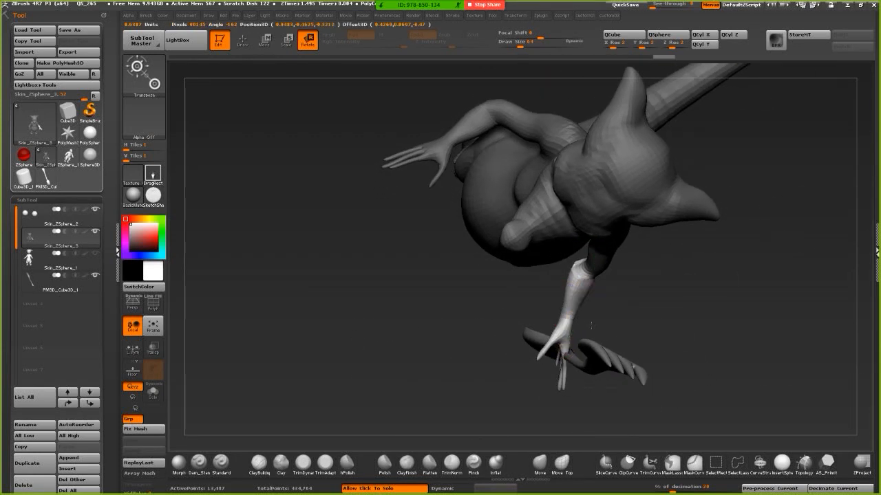
# - Shift the left forearm with the transpose line so the fork handle sits between the thumb and fingers
pyautogui.moveTo(575, 320); pyautogui.dragTo(590, 321)
pyautogui.moveTo(434, 385); pyautogui.dragTo(442, 364)
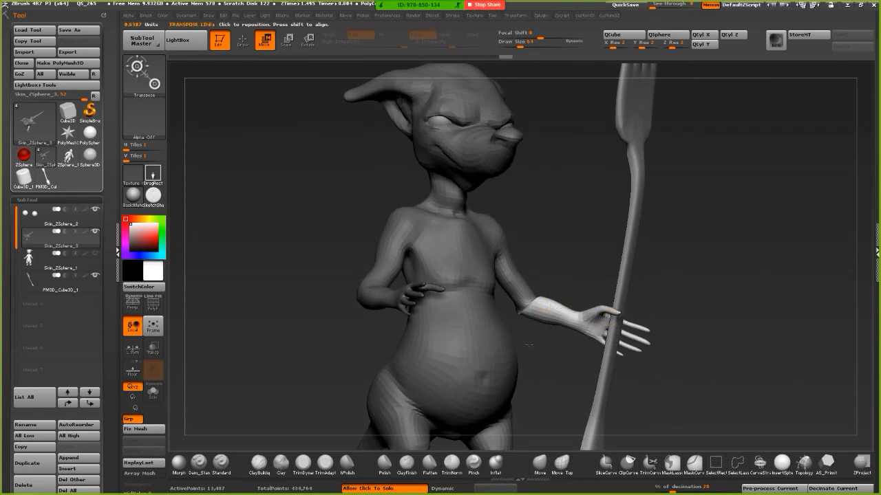
pyautogui.keyDown('alt'); pyautogui.moveTo(522, 329); pyautogui.dragTo(436, 313); pyautogui.keyUp('alt')
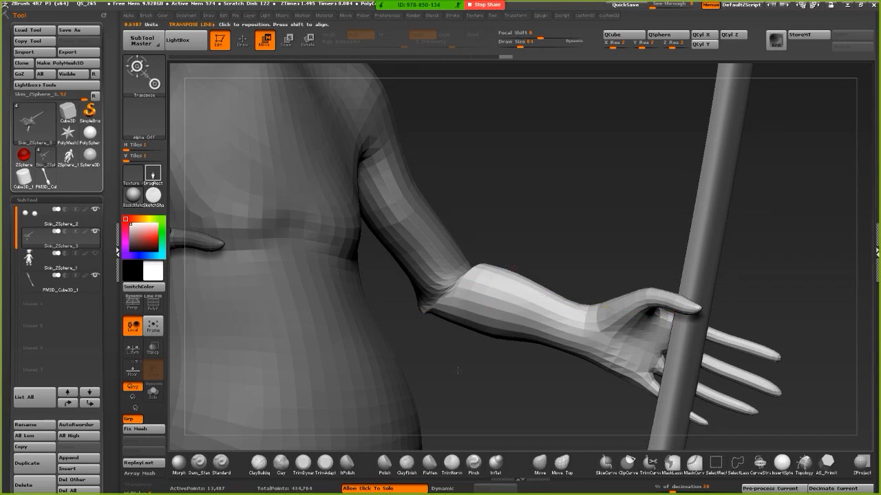
pyautogui.keyDown('alt'); pyautogui.moveTo(458, 370); pyautogui.dragTo(502, 318); pyautogui.keyUp('alt')
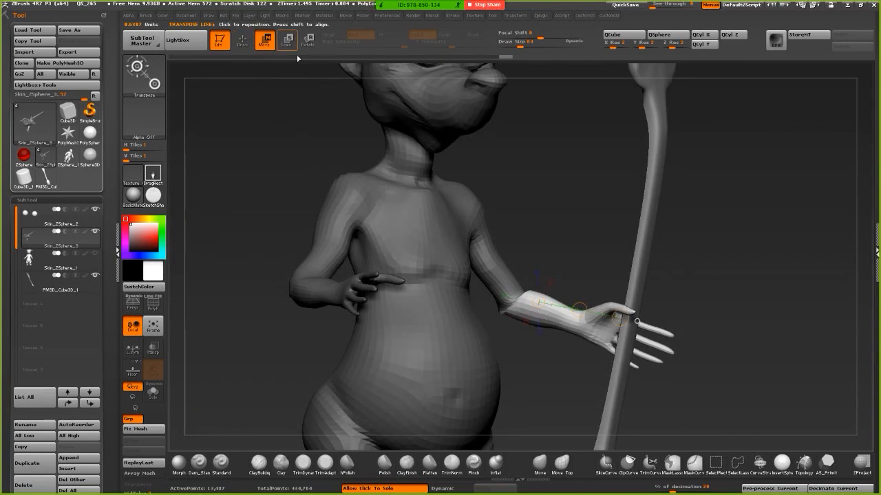
pyautogui.moveTo(579, 311); pyautogui.dragTo(576, 315)
pyautogui.keyDown('alt'); pyautogui.moveTo(554, 374); pyautogui.dragTo(324, 308); pyautogui.keyUp('alt')
pyautogui.moveTo(743, 354); pyautogui.dragTo(351, 317)
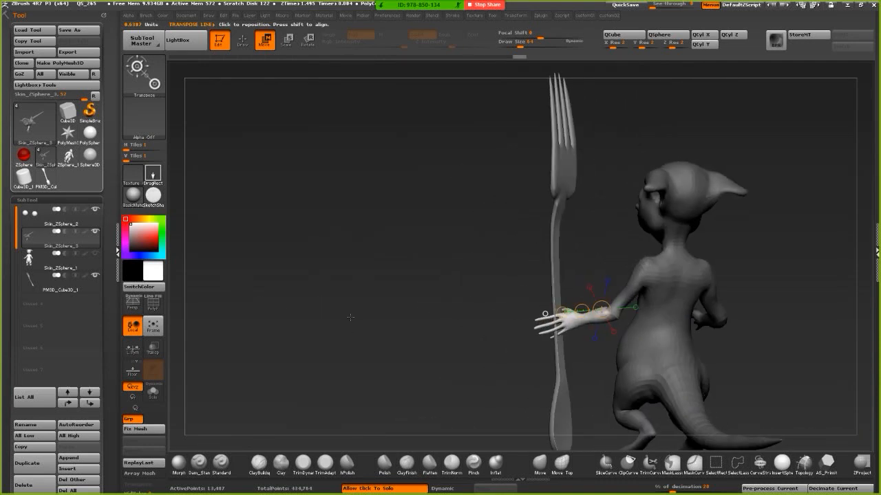
pyautogui.moveTo(703, 369); pyautogui.dragTo(299, 301)
pyautogui.moveTo(419, 317)
pyautogui.mouseDown()
pyautogui.moveTo(303, 313)
pyautogui.moveTo(375, 354)
pyautogui.moveTo(330, 336)
pyautogui.moveTo(220, 327)
pyautogui.mouseUp()
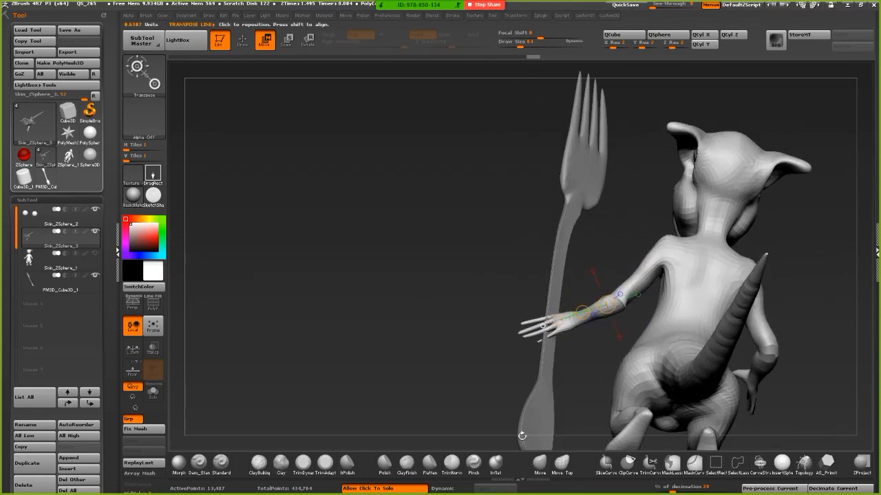
# - Clear the mask, nudge the left hand against the fork handle with the Move brush, and check the mesh with PolyFrame
pyautogui.click(540, 464)
pyautogui.moveTo(431, 331); pyautogui.dragTo(440, 294)
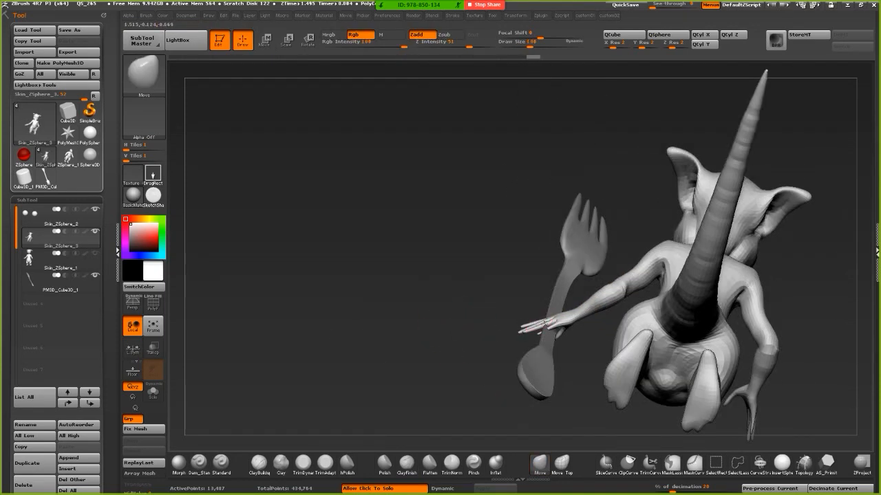
pyautogui.moveTo(432, 306)
pyautogui.mouseDown()
pyautogui.moveTo(461, 372)
pyautogui.moveTo(441, 382)
pyautogui.moveTo(425, 375)
pyautogui.moveTo(463, 342)
pyautogui.moveTo(556, 311)
pyautogui.mouseUp()
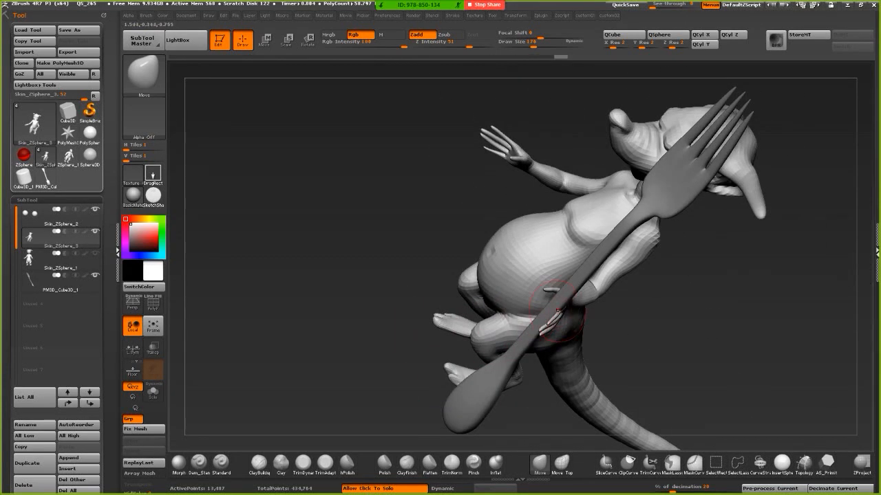
pyautogui.moveTo(513, 288); pyautogui.dragTo(426, 266)
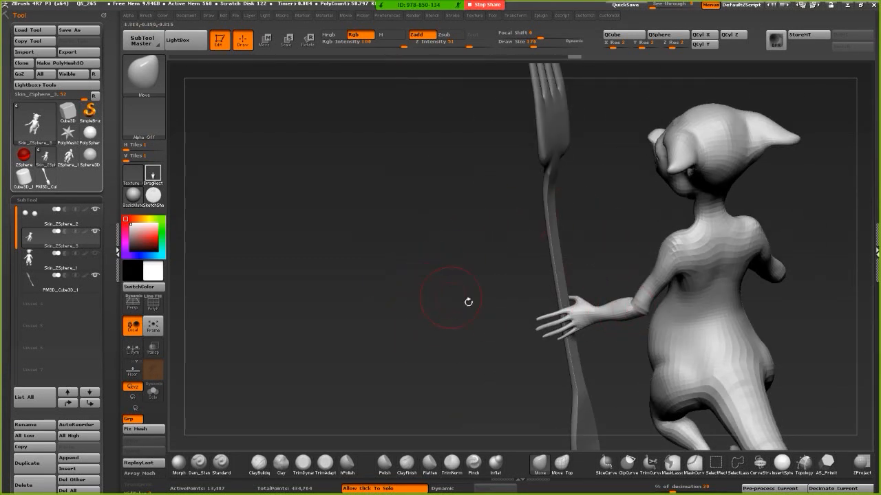
pyautogui.moveTo(415, 225); pyautogui.dragTo(196, 255)
pyautogui.click(153, 300)
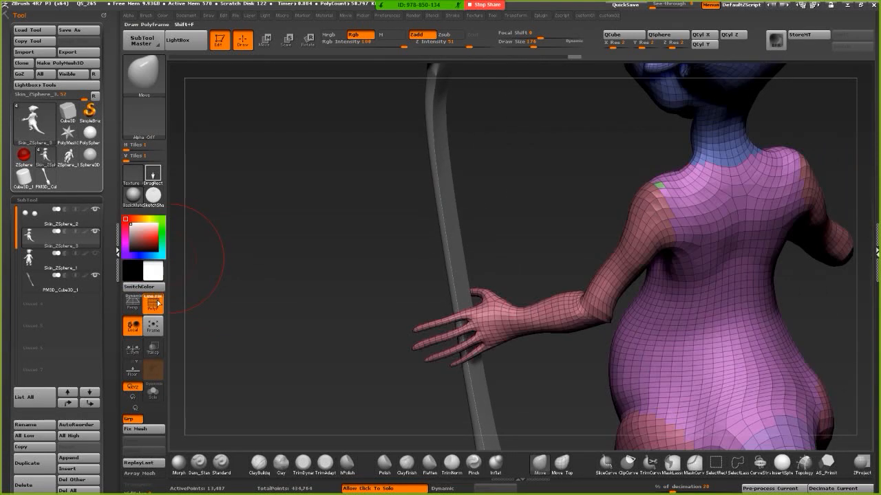
pyautogui.click(153, 300)
# - Lasso-mask the left hand's four fingers and invert the mask so only the fingers stay unmasked
pyautogui.moveTo(226, 310); pyautogui.dragTo(338, 302)
pyautogui.press('ctrl')
pyautogui.moveTo(449, 378)
pyautogui.keyDown('ctrl'); pyautogui.mouseDown()
pyautogui.moveTo(461, 311)
pyautogui.moveTo(406, 273)
pyautogui.mouseUp(); pyautogui.keyUp('ctrl')
pyautogui.moveTo(446, 294)
pyautogui.keyDown('ctrl'); pyautogui.mouseDown()
pyautogui.moveTo(457, 321)
pyautogui.moveTo(406, 280)
pyautogui.mouseUp(); pyautogui.keyUp('ctrl')
pyautogui.moveTo(346, 288)
pyautogui.mouseDown()
pyautogui.moveTo(337, 302)
pyautogui.moveTo(347, 291)
pyautogui.moveTo(331, 289)
pyautogui.moveTo(355, 289)
pyautogui.mouseUp()
pyautogui.moveTo(450, 330)
pyautogui.keyDown('ctrl'); pyautogui.mouseDown()
pyautogui.moveTo(375, 330)
pyautogui.moveTo(372, 318)
pyautogui.moveTo(346, 310)
pyautogui.moveTo(365, 296)
pyautogui.mouseUp(); pyautogui.keyUp('ctrl')
pyautogui.keyDown('ctrl'); pyautogui.click(337, 322); pyautogui.keyUp('ctrl')
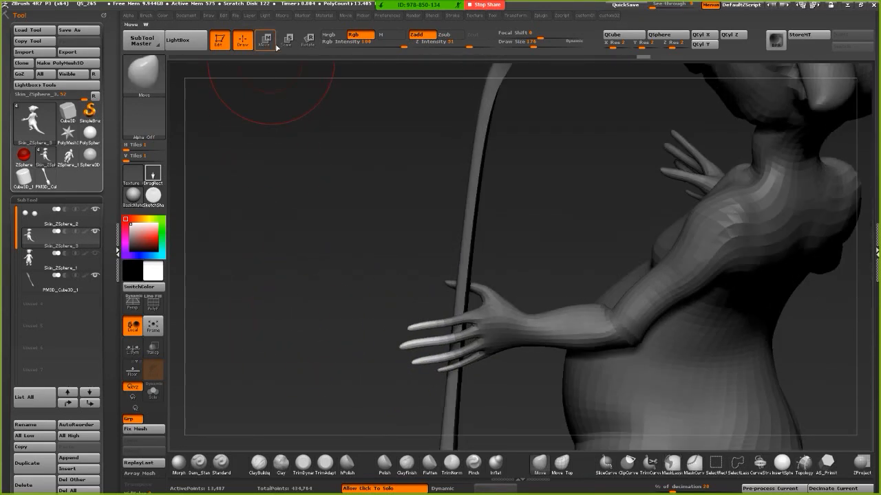
# - Rotate the unmasked fingers around the fork handle with the transpose line
pyautogui.click(267, 41)
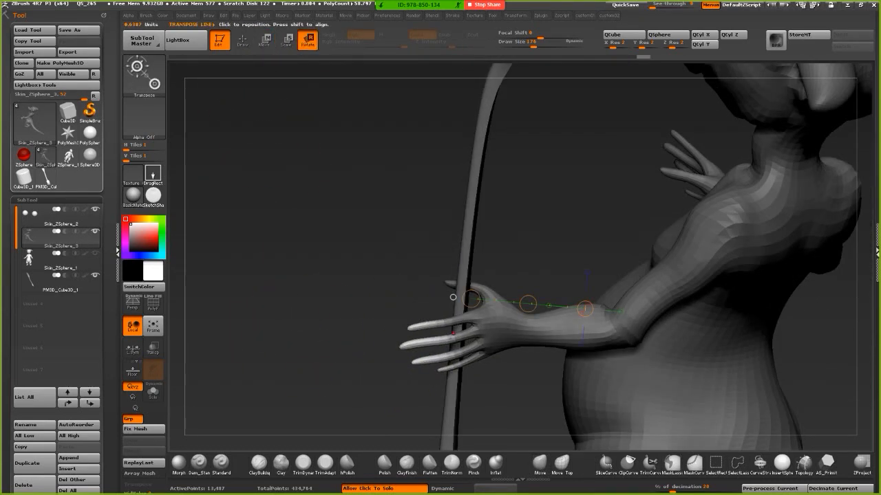
pyautogui.moveTo(454, 339)
pyautogui.mouseDown()
pyautogui.moveTo(292, 358)
pyautogui.moveTo(279, 373)
pyautogui.moveTo(354, 317)
pyautogui.mouseUp()
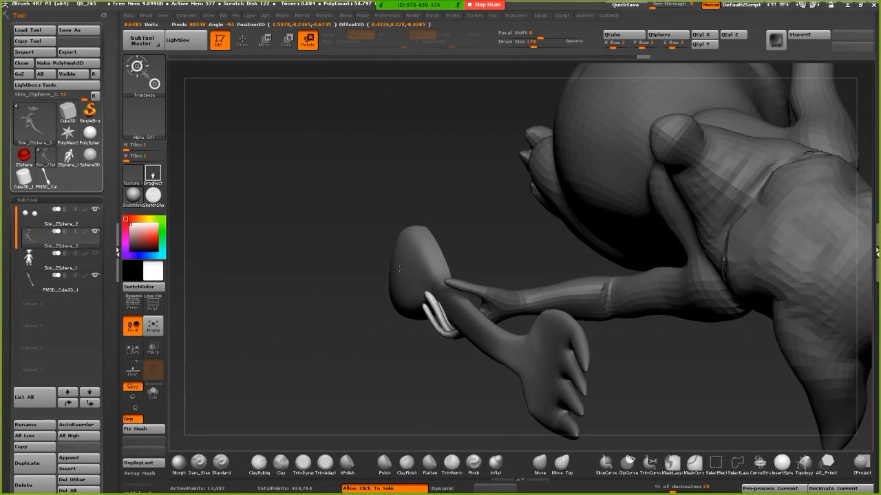
pyautogui.moveTo(364, 281)
pyautogui.mouseDown()
pyautogui.moveTo(311, 357)
pyautogui.moveTo(305, 259)
pyautogui.moveTo(331, 383)
pyautogui.moveTo(295, 405)
pyautogui.moveTo(339, 391)
pyautogui.moveTo(407, 280)
pyautogui.moveTo(324, 351)
pyautogui.moveTo(338, 397)
pyautogui.mouseUp()
# - Curl the left hand's fingers around the fork handle from several angles with the Move brush
pyautogui.press('q')
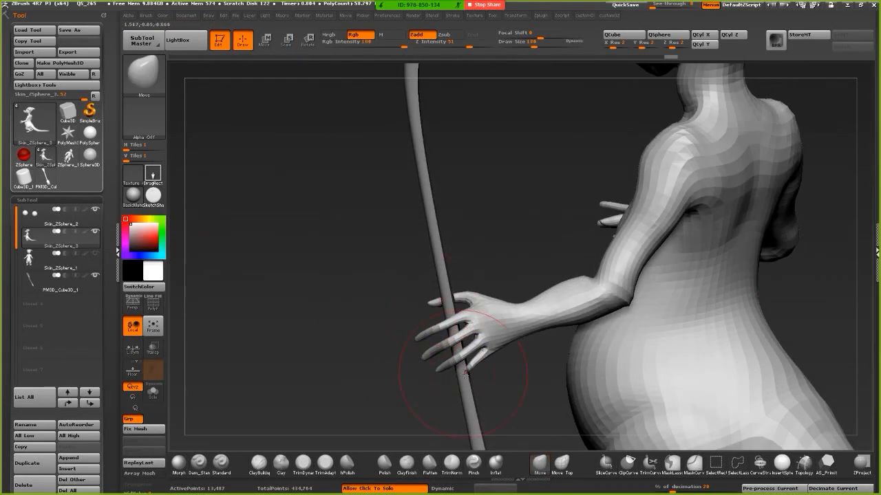
pyautogui.moveTo(408, 394); pyautogui.dragTo(461, 380)
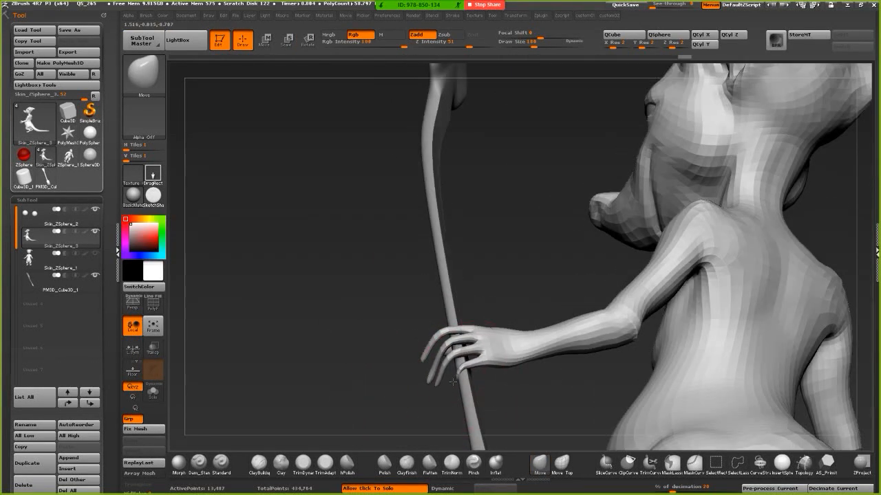
pyautogui.moveTo(360, 321); pyautogui.dragTo(428, 348)
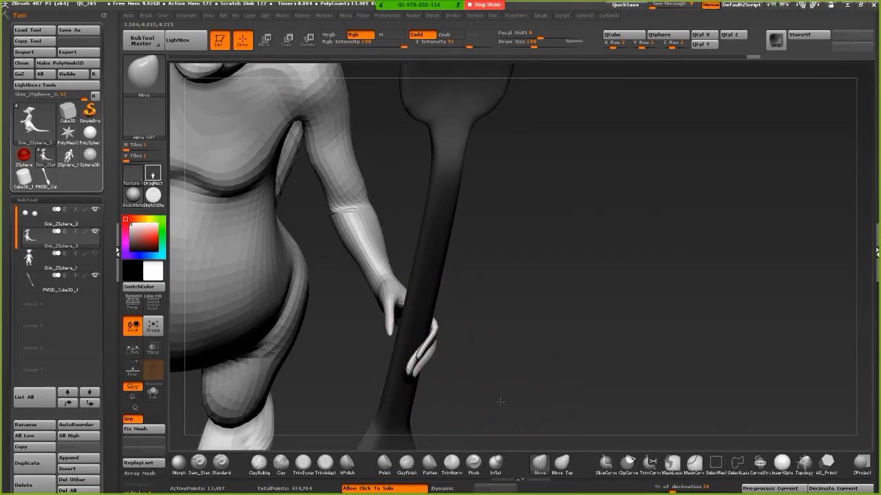
pyautogui.moveTo(500, 401)
pyautogui.mouseDown()
pyautogui.moveTo(413, 353)
pyautogui.moveTo(454, 335)
pyautogui.moveTo(386, 309)
pyautogui.moveTo(350, 278)
pyautogui.moveTo(330, 314)
pyautogui.moveTo(344, 291)
pyautogui.moveTo(438, 337)
pyautogui.mouseUp()
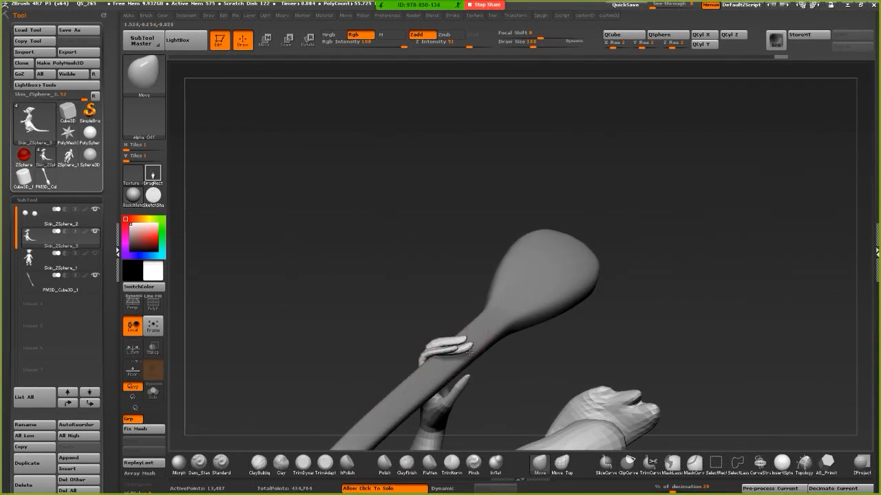
pyautogui.moveTo(344, 318); pyautogui.dragTo(456, 342)
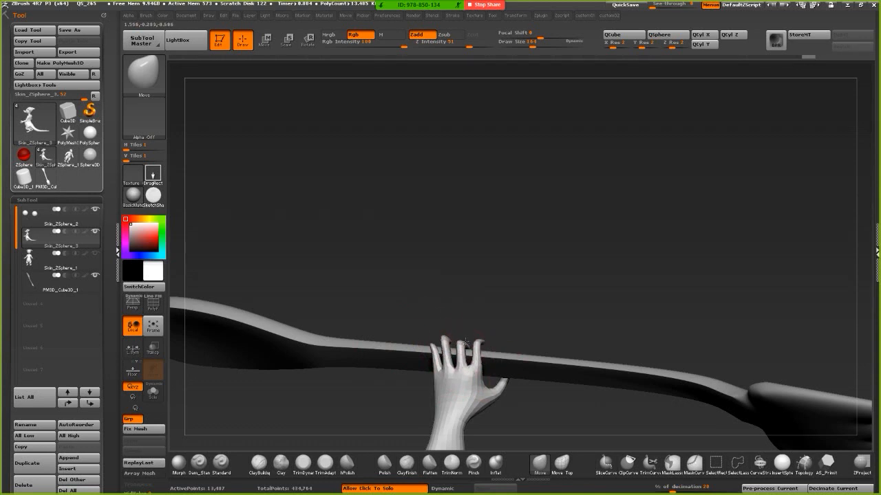
# - Wrap the individual fingertips around the fork handle with the Move Topological brush at a smaller draw size
pyautogui.click(561, 462)
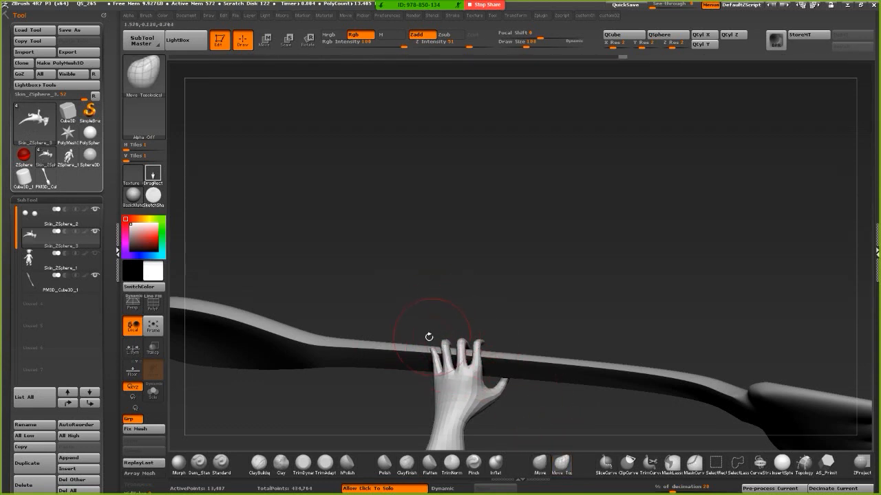
pyautogui.moveTo(418, 324); pyautogui.dragTo(369, 278)
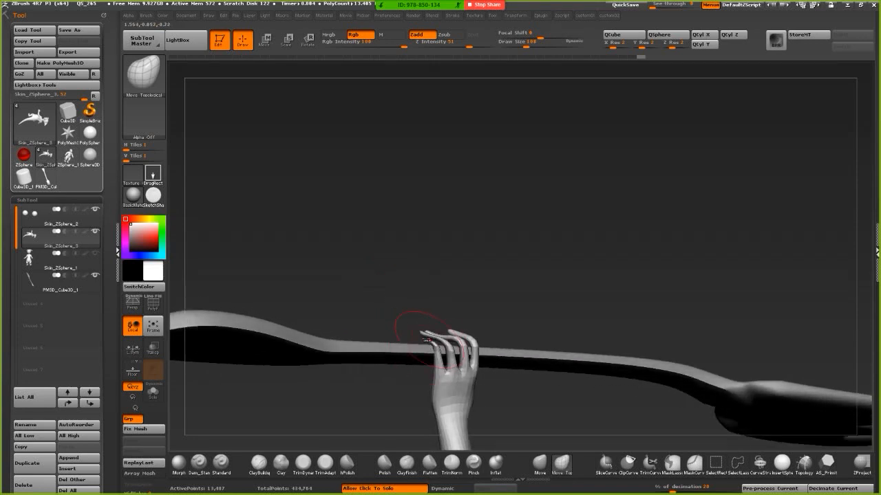
pyautogui.moveTo(415, 326)
pyautogui.mouseDown()
pyautogui.moveTo(432, 342)
pyautogui.moveTo(250, 287)
pyautogui.moveTo(399, 320)
pyautogui.mouseUp()
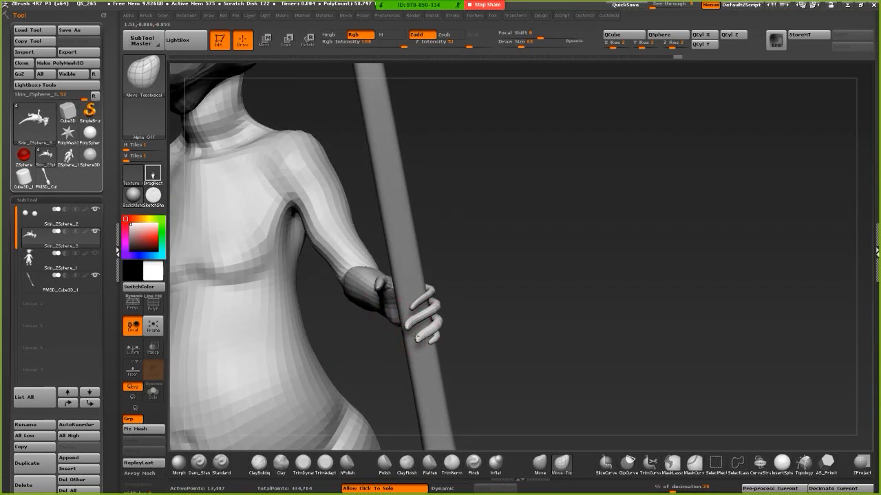
pyautogui.moveTo(403, 363); pyautogui.dragTo(424, 321)
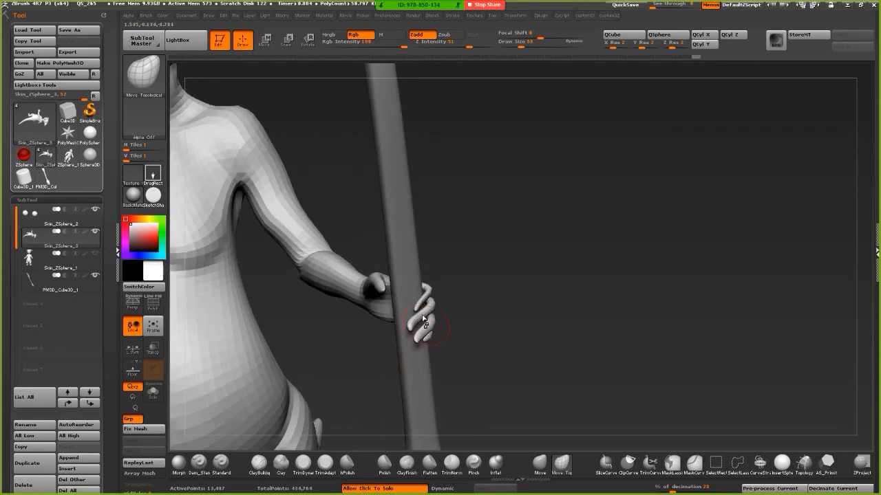
# - Thicken the left hand's thin fingers with the Inflat brush, then return to the Move Topological brush
pyautogui.click(495, 465)
pyautogui.moveTo(465, 330); pyautogui.dragTo(440, 406)
pyautogui.moveTo(531, 382); pyautogui.dragTo(464, 310)
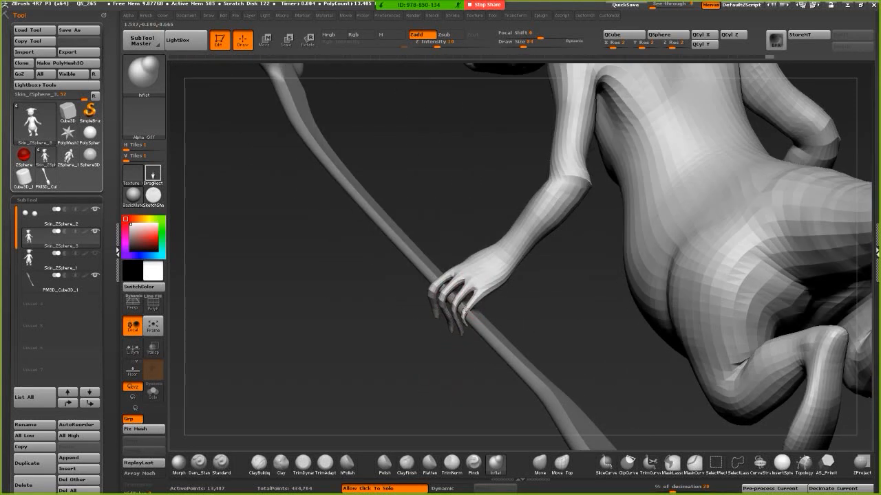
pyautogui.moveTo(451, 386)
pyautogui.mouseDown()
pyautogui.moveTo(434, 384)
pyautogui.moveTo(481, 389)
pyautogui.mouseUp()
pyautogui.click(560, 462)
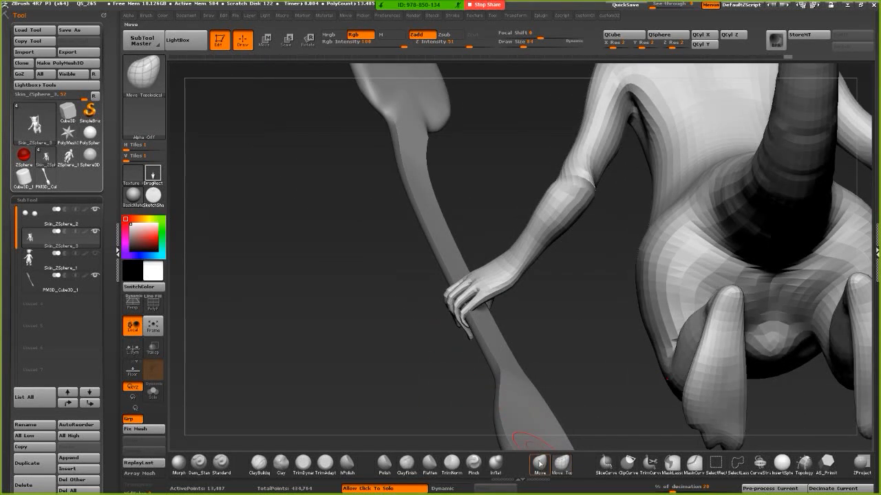
# - Refine how the left hand's fingers wrap around the fork handle using the Move and Move Topological brushes
pyautogui.click(540, 464)
pyautogui.moveTo(354, 295); pyautogui.dragTo(450, 322)
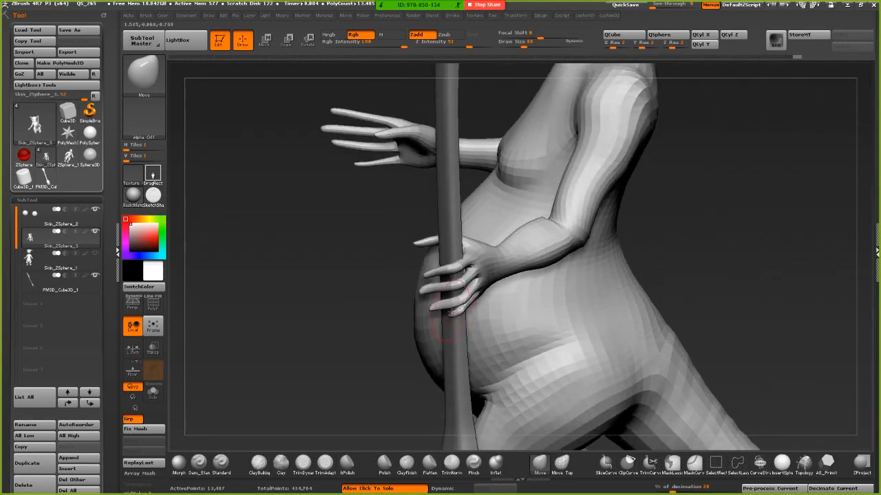
pyautogui.click(560, 463)
pyautogui.moveTo(305, 304); pyautogui.dragTo(441, 303)
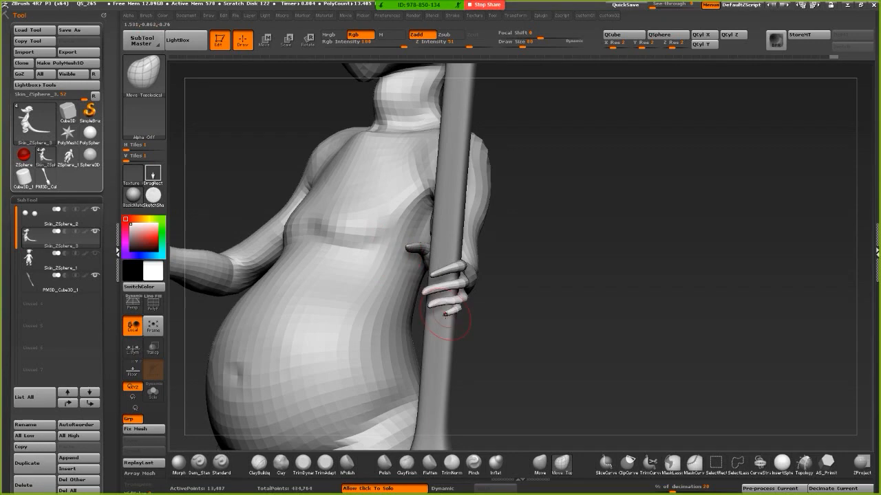
# - Reshape the left thumb so it reaches the fork handle with the Move Topological brush, using a larger draw size
pyautogui.moveTo(485, 330); pyautogui.dragTo(388, 254)
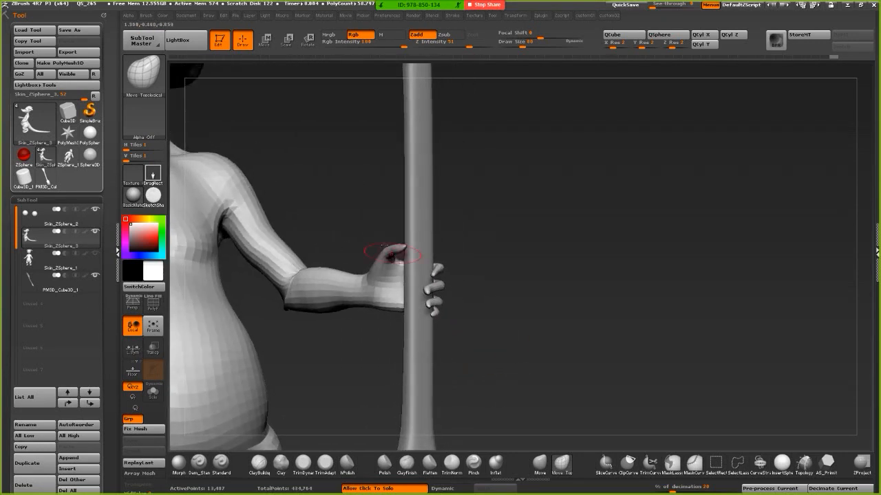
pyautogui.moveTo(396, 330)
pyautogui.mouseDown()
pyautogui.moveTo(368, 249)
pyautogui.moveTo(407, 256)
pyautogui.mouseUp()
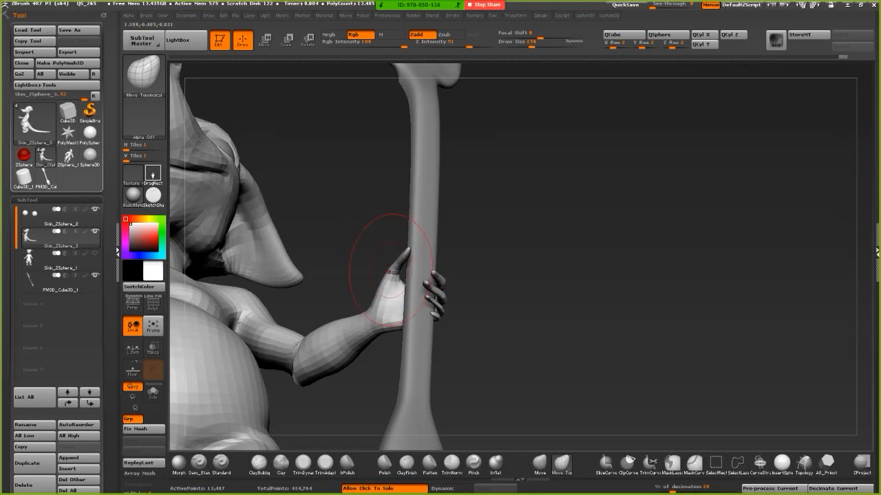
pyautogui.moveTo(368, 385); pyautogui.dragTo(340, 282)
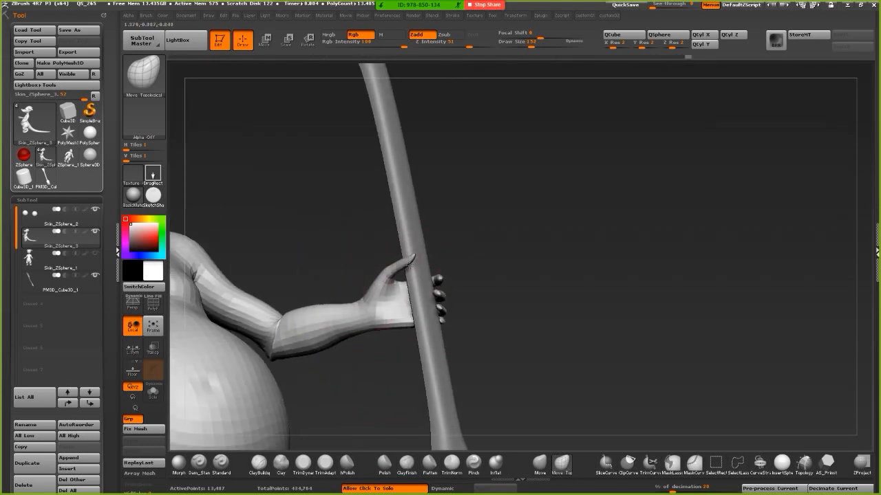
pyautogui.moveTo(371, 355); pyautogui.dragTo(400, 301)
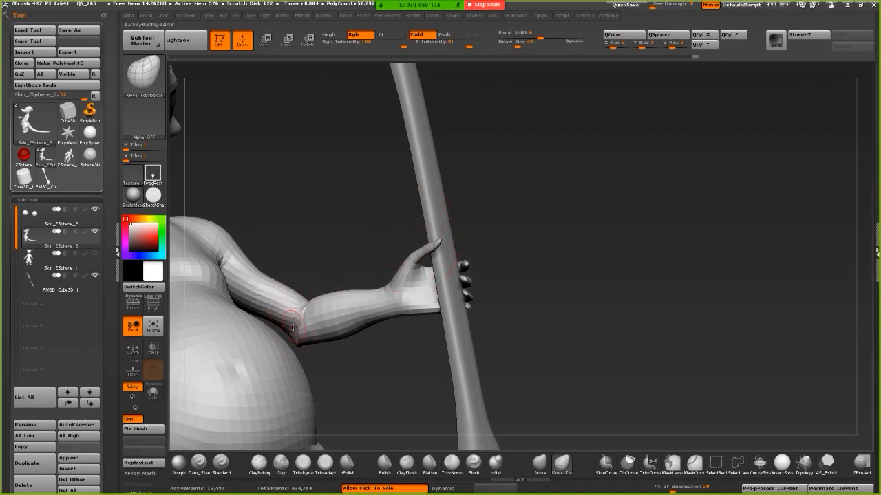
# - Smooth the creases around the left elbow at a reduced draw size
pyautogui.press('shift')
pyautogui.moveTo(331, 353)
pyautogui.mouseDown()
pyautogui.moveTo(419, 397)
pyautogui.moveTo(376, 354)
pyautogui.moveTo(520, 275)
pyautogui.moveTo(253, 317)
pyautogui.moveTo(245, 287)
pyautogui.mouseUp()
pyautogui.press('shift')
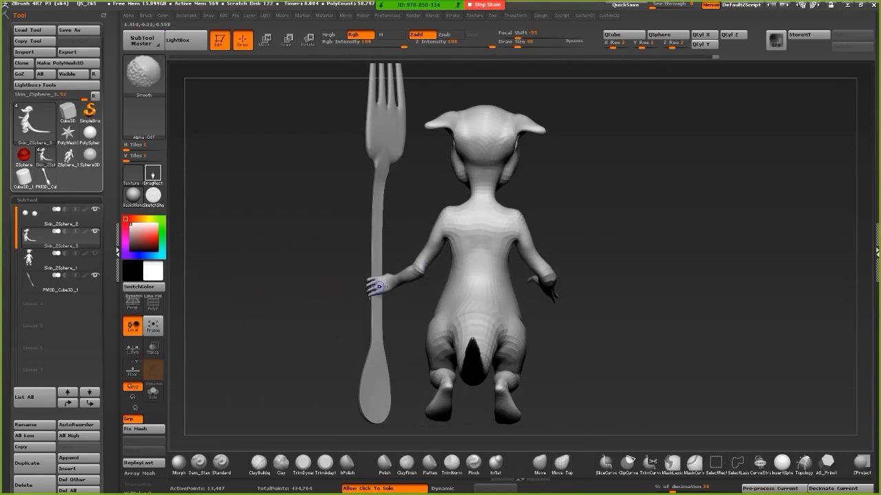
pyautogui.moveTo(322, 288)
pyautogui.mouseDown()
pyautogui.moveTo(259, 291)
pyautogui.moveTo(285, 289)
pyautogui.moveTo(268, 320)
pyautogui.moveTo(404, 256)
pyautogui.mouseUp()
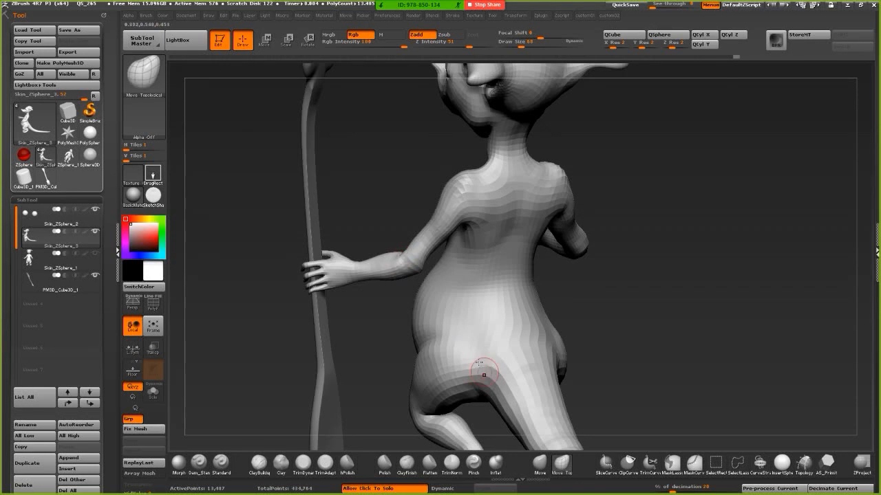
pyautogui.moveTo(240, 323); pyautogui.dragTo(256, 112)
# - Select the fork and tilt it slightly with a transpose rotate line laid along its handle
pyautogui.press('w')
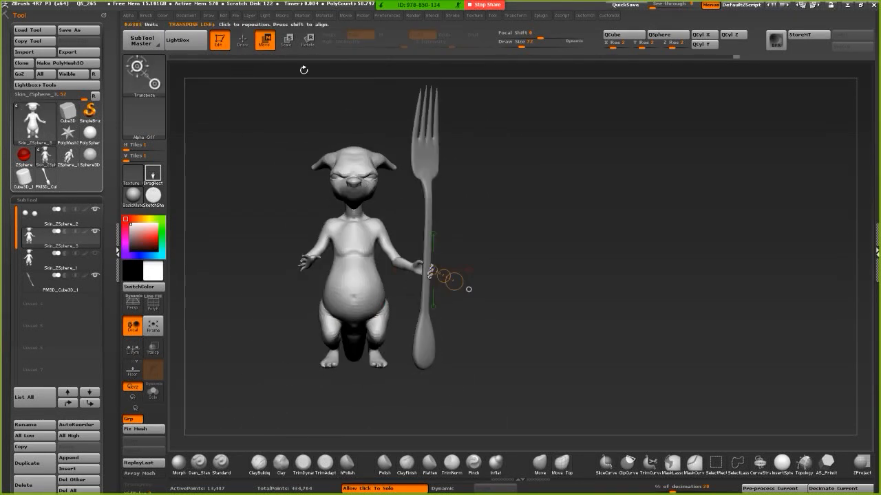
pyautogui.keyDown('alt'); pyautogui.click(427, 219); pyautogui.keyUp('alt')
pyautogui.moveTo(267, 184); pyautogui.dragTo(303, 219)
pyautogui.press('r')
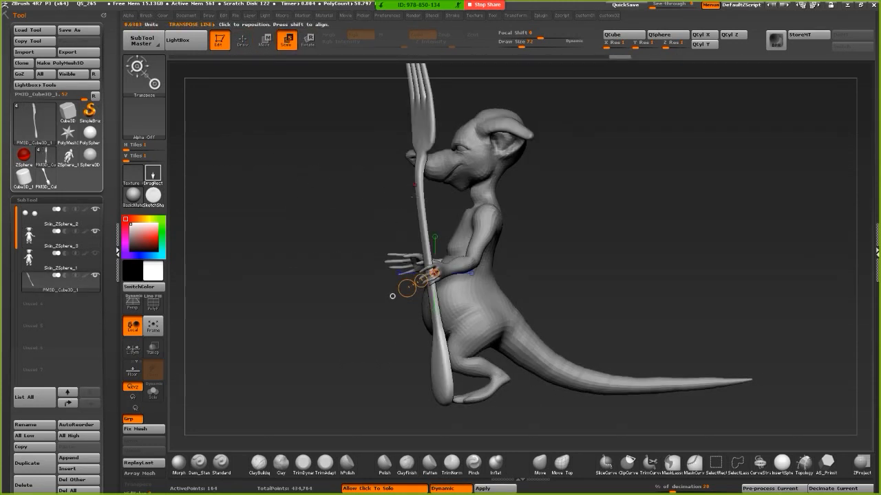
pyautogui.moveTo(416, 206); pyautogui.dragTo(437, 404)
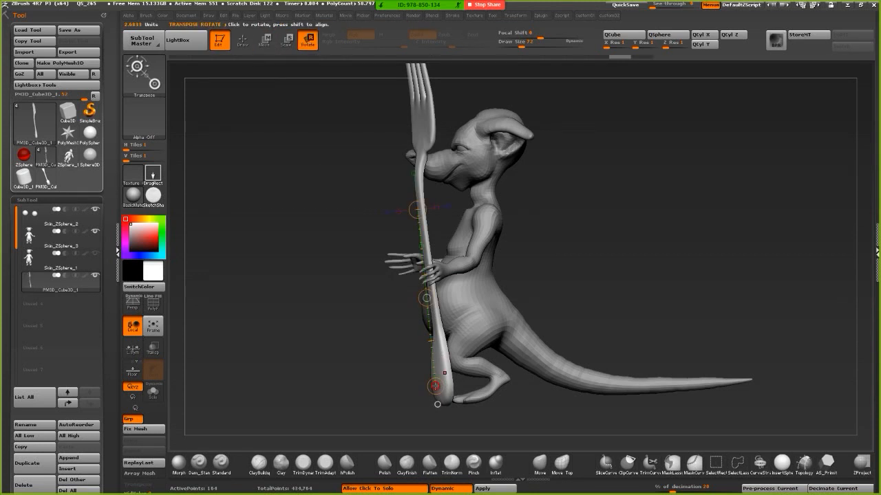
pyautogui.moveTo(435, 387); pyautogui.dragTo(443, 386)
pyautogui.moveTo(292, 331); pyautogui.dragTo(336, 380)
pyautogui.moveTo(382, 328); pyautogui.dragTo(337, 274)
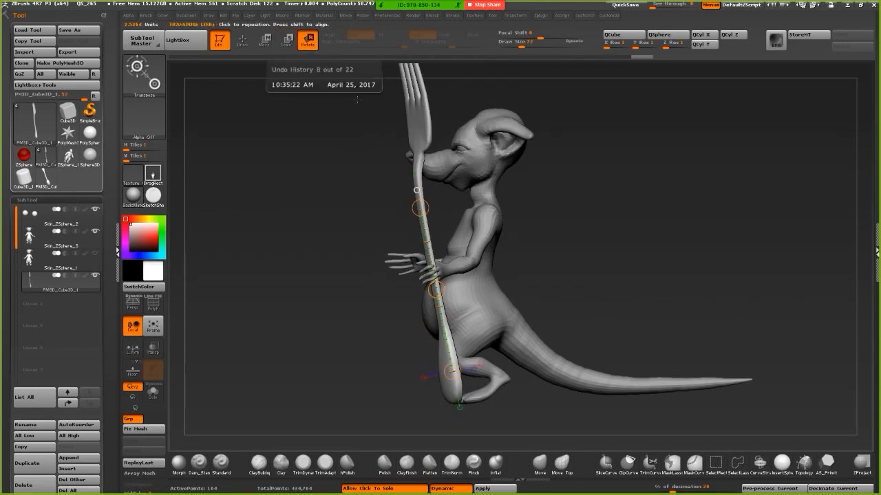
# - Nudge the fork into the creature's left hand with the transpose move line
pyautogui.moveTo(436, 290); pyautogui.dragTo(371, 180)
pyautogui.moveTo(292, 231); pyautogui.dragTo(412, 344)
pyautogui.click(260, 42)
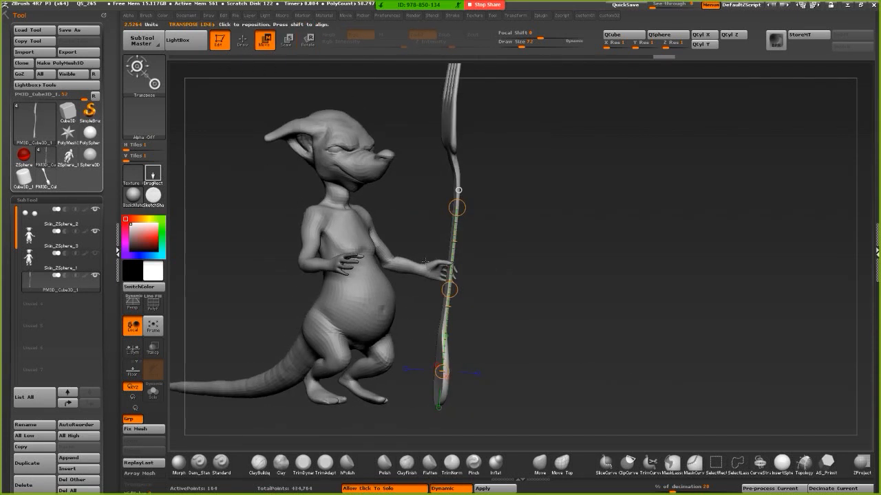
pyautogui.moveTo(449, 289); pyautogui.dragTo(448, 290)
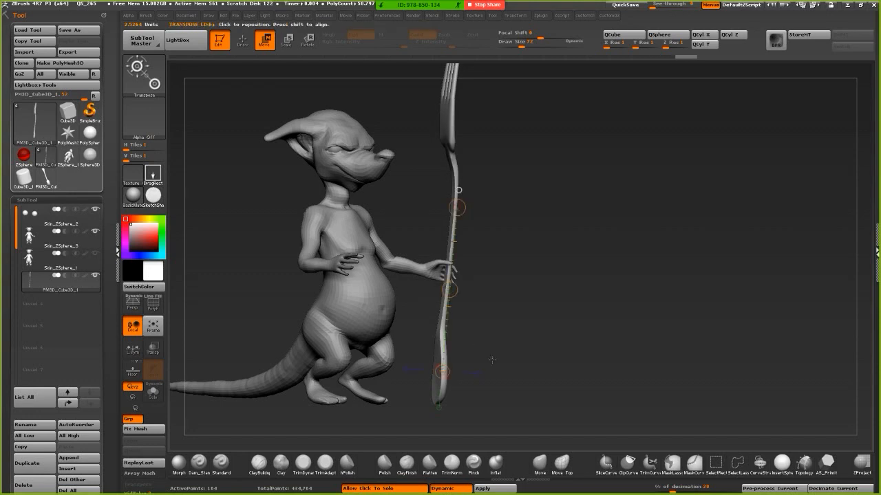
pyautogui.moveTo(492, 360)
pyautogui.mouseDown()
pyautogui.moveTo(241, 360)
pyautogui.moveTo(239, 278)
pyautogui.moveTo(293, 235)
pyautogui.moveTo(277, 243)
pyautogui.moveTo(285, 231)
pyautogui.moveTo(388, 305)
pyautogui.moveTo(303, 249)
pyautogui.moveTo(373, 222)
pyautogui.mouseUp()
# - Return to Draw mode with the Move Topological brush and frame the model
pyautogui.press('q')
pyautogui.press('b')
pyautogui.press('m')
pyautogui.press('t')
pyautogui.press('f')
# - Select the creature, lasso-mask its right forearm and hand, and invert the mask
pyautogui.press('ctrl')
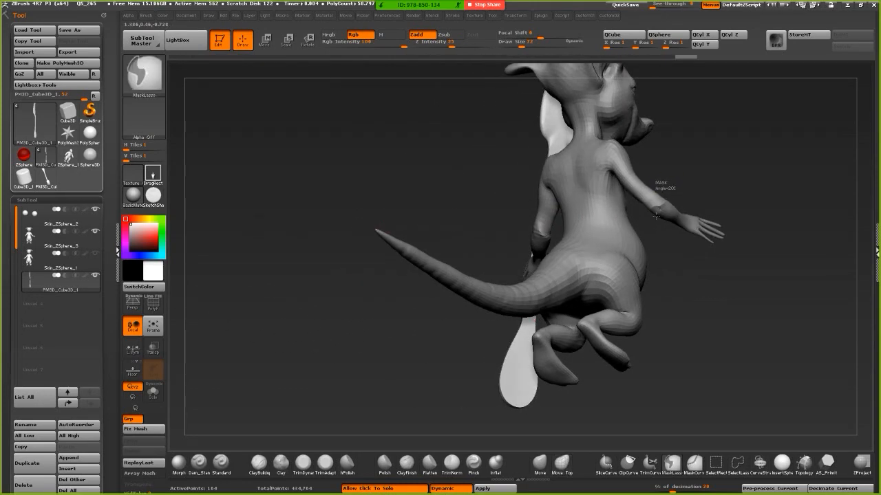
pyautogui.moveTo(656, 217)
pyautogui.keyDown('ctrl'); pyautogui.mouseDown()
pyautogui.moveTo(728, 242)
pyautogui.moveTo(669, 187)
pyautogui.mouseUp(); pyautogui.keyUp('ctrl')
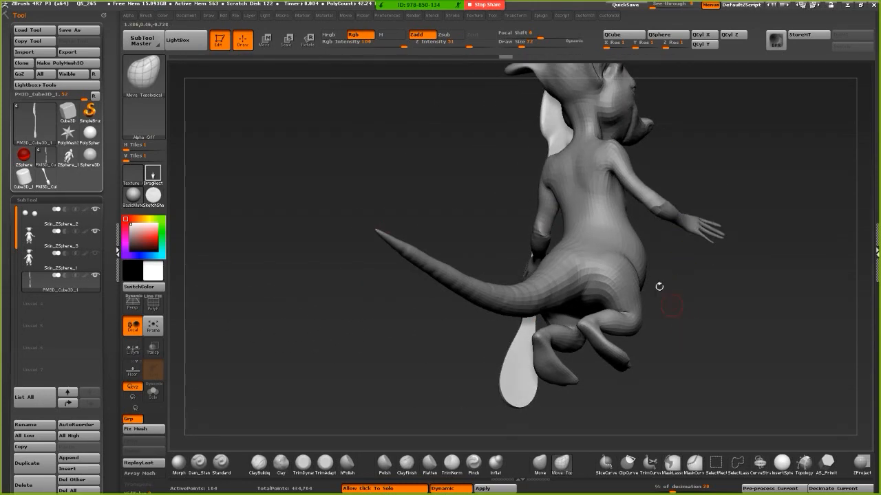
pyautogui.keyDown('alt'); pyautogui.click(654, 302); pyautogui.keyUp('alt')
pyautogui.keyDown('ctrl'); pyautogui.moveTo(663, 240); pyautogui.dragTo(709, 190); pyautogui.keyUp('ctrl')
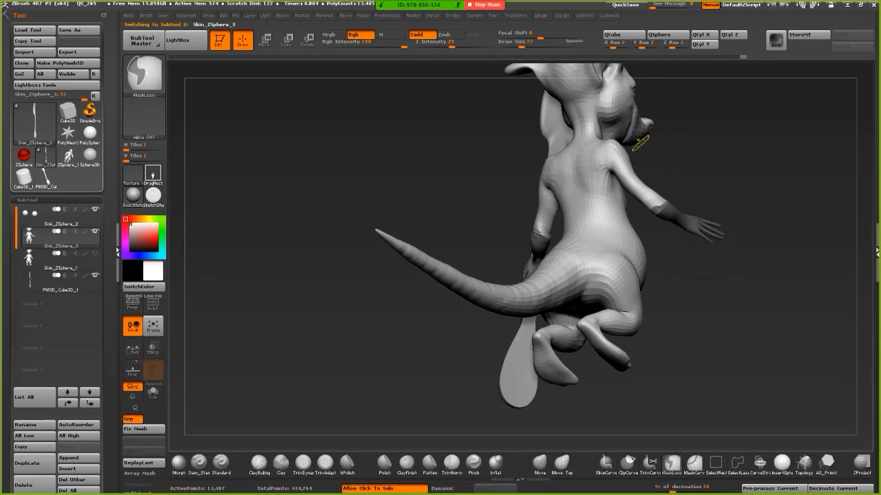
pyautogui.moveTo(441, 213)
pyautogui.mouseDown()
pyautogui.moveTo(365, 262)
pyautogui.moveTo(321, 315)
pyautogui.moveTo(372, 237)
pyautogui.moveTo(415, 275)
pyautogui.mouseUp()
pyautogui.moveTo(608, 414)
pyautogui.mouseDown()
pyautogui.moveTo(301, 199)
pyautogui.moveTo(336, 304)
pyautogui.mouseUp()
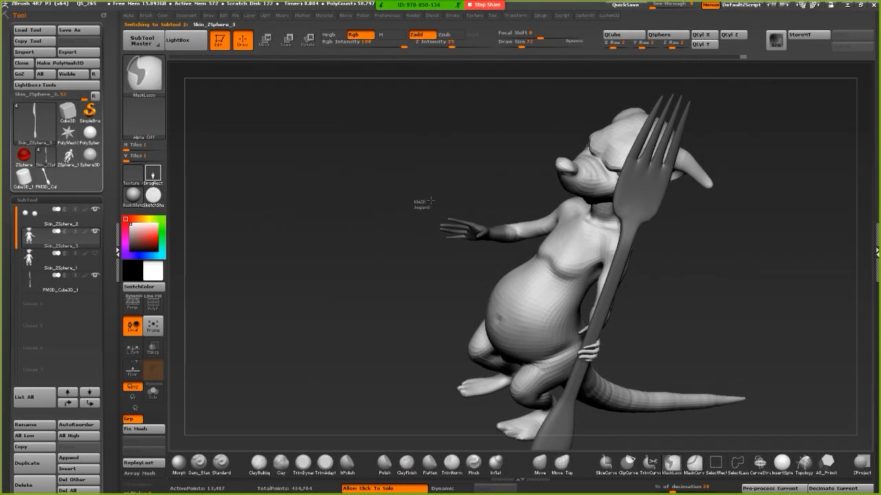
pyautogui.moveTo(506, 219)
pyautogui.keyDown('ctrl'); pyautogui.mouseDown()
pyautogui.moveTo(475, 256)
pyautogui.moveTo(421, 207)
pyautogui.mouseUp(); pyautogui.keyUp('ctrl')
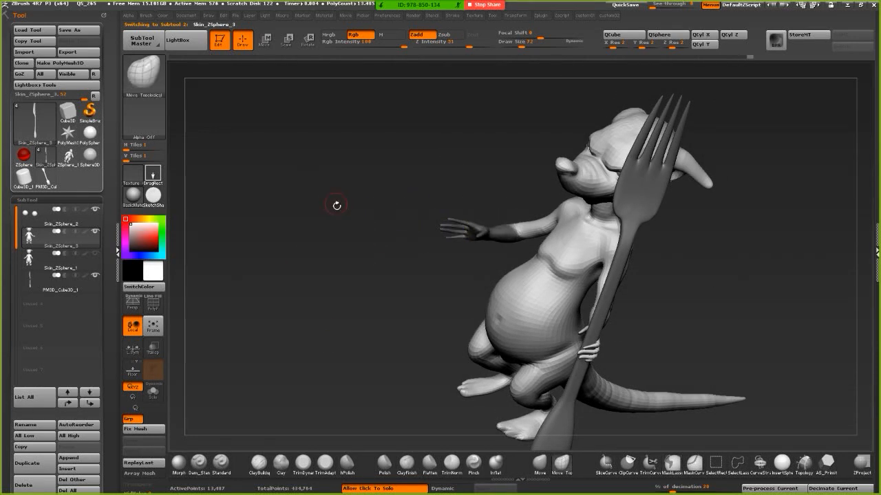
pyautogui.moveTo(335, 202)
pyautogui.mouseDown()
pyautogui.moveTo(342, 306)
pyautogui.moveTo(331, 291)
pyautogui.mouseUp()
pyautogui.keyDown('ctrl'); pyautogui.click(331, 291); pyautogui.keyUp('ctrl')
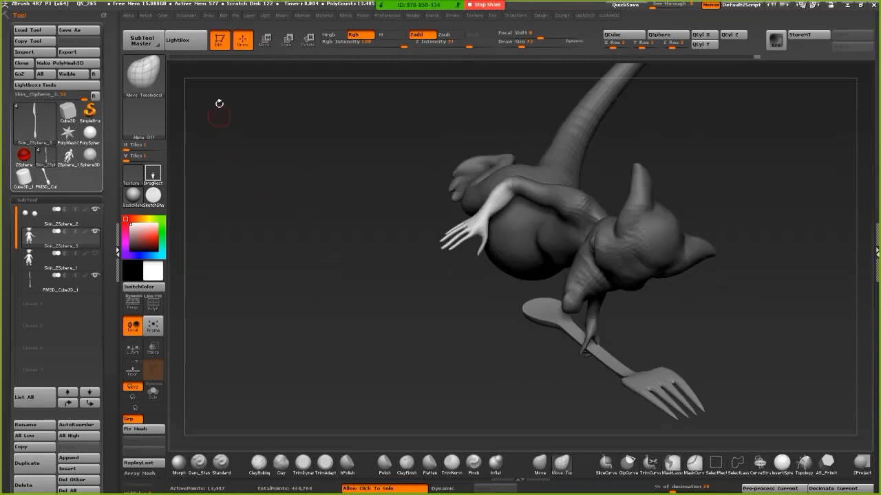
# - Rotate the right forearm downward at the elbow with the transpose line, and clear the mask
pyautogui.click(312, 40)
pyautogui.moveTo(508, 183)
pyautogui.mouseDown()
pyautogui.moveTo(498, 336)
pyautogui.moveTo(475, 327)
pyautogui.moveTo(425, 275)
pyautogui.mouseUp()
pyautogui.moveTo(282, 371); pyautogui.dragTo(440, 233)
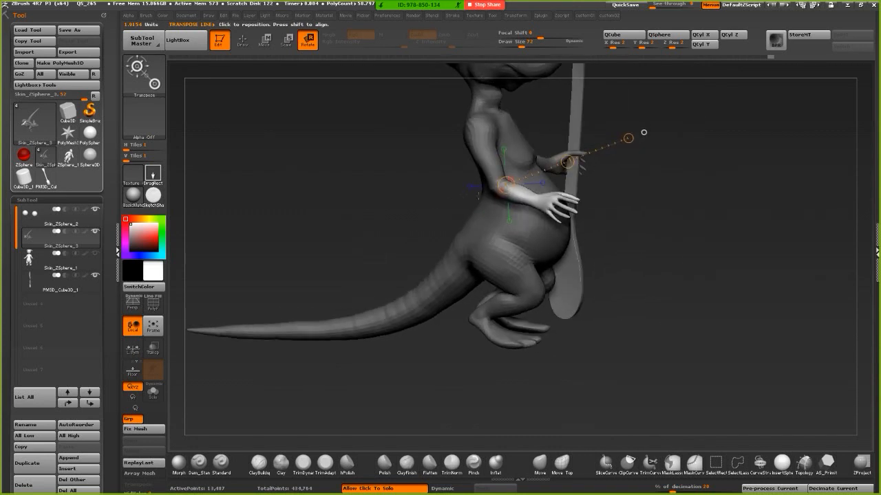
pyautogui.moveTo(487, 170); pyautogui.dragTo(460, 145)
pyautogui.moveTo(498, 185); pyautogui.dragTo(571, 208)
pyautogui.moveTo(571, 208)
pyautogui.mouseDown()
pyautogui.moveTo(540, 261)
pyautogui.moveTo(563, 237)
pyautogui.mouseUp()
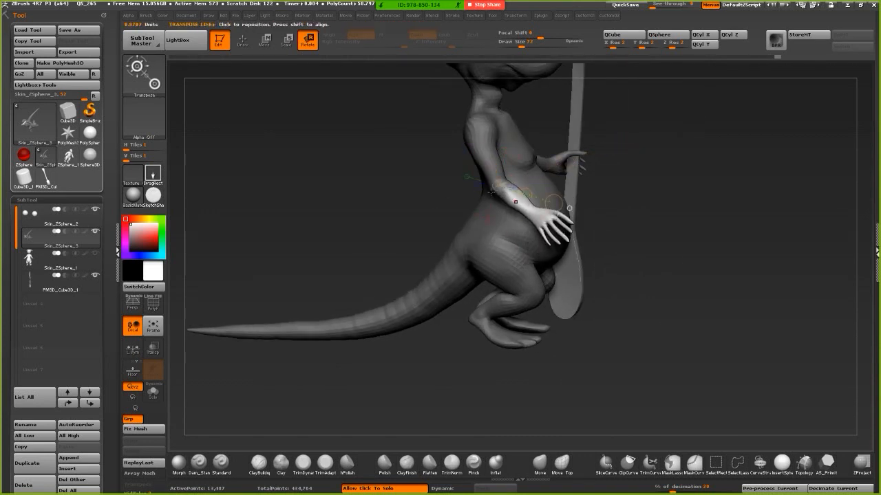
pyautogui.moveTo(402, 199); pyautogui.dragTo(319, 189)
pyautogui.keyDown('alt'); pyautogui.moveTo(344, 220); pyautogui.dragTo(404, 242); pyautogui.keyUp('alt')
pyautogui.keyDown('ctrl'); pyautogui.moveTo(440, 113); pyautogui.dragTo(454, 126); pyautogui.keyUp('ctrl')
pyautogui.moveTo(519, 141); pyautogui.dragTo(467, 143)
pyautogui.keyDown('alt'); pyautogui.moveTo(508, 112); pyautogui.dragTo(513, 131); pyautogui.keyUp('alt')
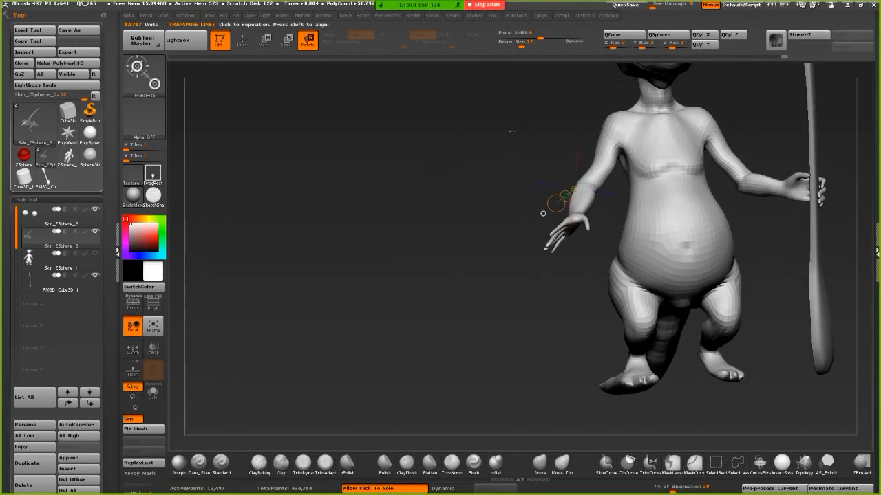
# - Lasso-mask the whole right arm up to the shoulder, soften the mask edge, and invert the mask
pyautogui.click(268, 42)
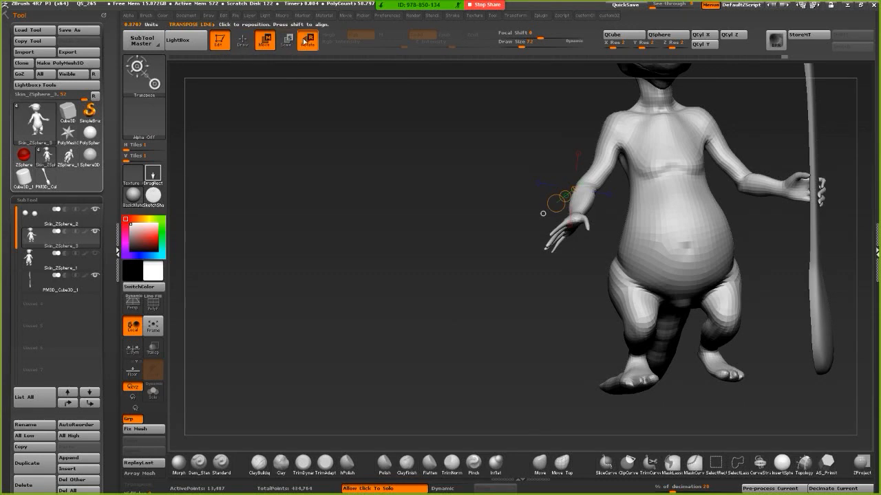
pyautogui.click(304, 41)
pyautogui.keyDown('ctrl'); pyautogui.moveTo(594, 267); pyautogui.dragTo(485, 166); pyautogui.keyUp('ctrl')
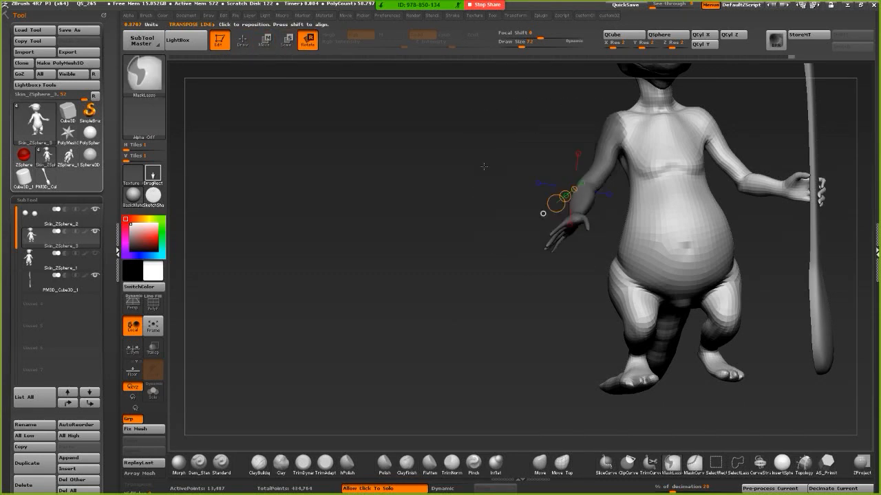
pyautogui.keyDown('ctrl'); pyautogui.click(585, 196); pyautogui.keyUp('ctrl')
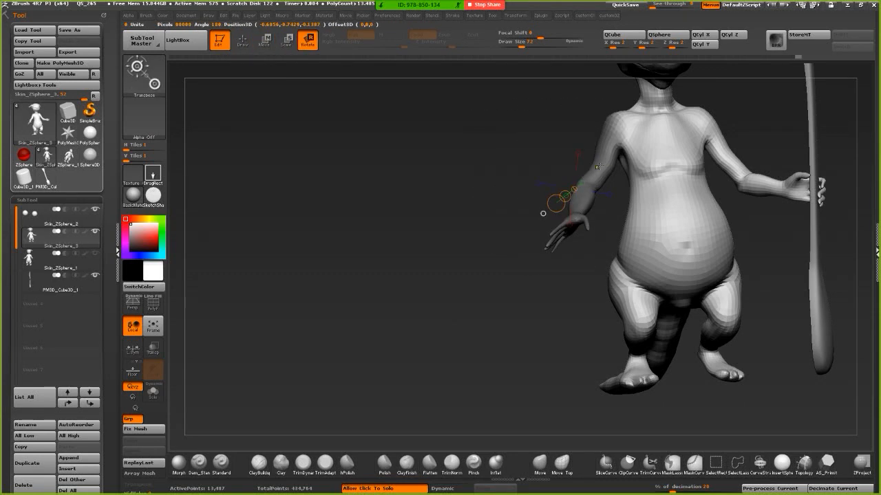
pyautogui.click(268, 43)
pyautogui.moveTo(327, 141); pyautogui.dragTo(433, 161)
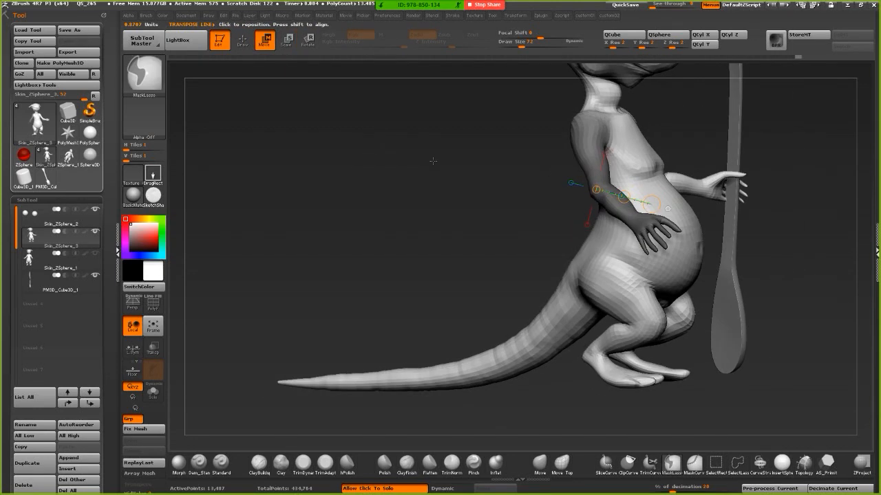
pyautogui.keyDown('ctrl'); pyautogui.click(433, 161); pyautogui.keyUp('ctrl')
# - Swing the right arm outward from the shoulder with the transpose rotate line
pyautogui.click(312, 45)
pyautogui.moveTo(424, 129)
pyautogui.mouseDown()
pyautogui.moveTo(462, 133)
pyautogui.moveTo(447, 134)
pyautogui.mouseUp()
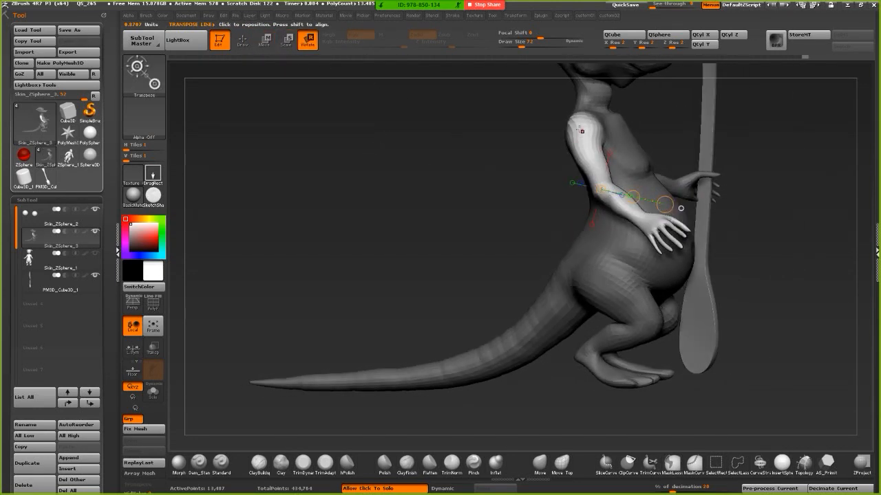
pyautogui.moveTo(579, 130)
pyautogui.mouseDown()
pyautogui.moveTo(489, 201)
pyautogui.moveTo(418, 135)
pyautogui.moveTo(377, 117)
pyautogui.moveTo(417, 147)
pyautogui.moveTo(289, 153)
pyautogui.moveTo(373, 154)
pyautogui.moveTo(348, 140)
pyautogui.moveTo(359, 265)
pyautogui.moveTo(346, 305)
pyautogui.moveTo(399, 260)
pyautogui.moveTo(428, 256)
pyautogui.moveTo(402, 254)
pyautogui.mouseUp()
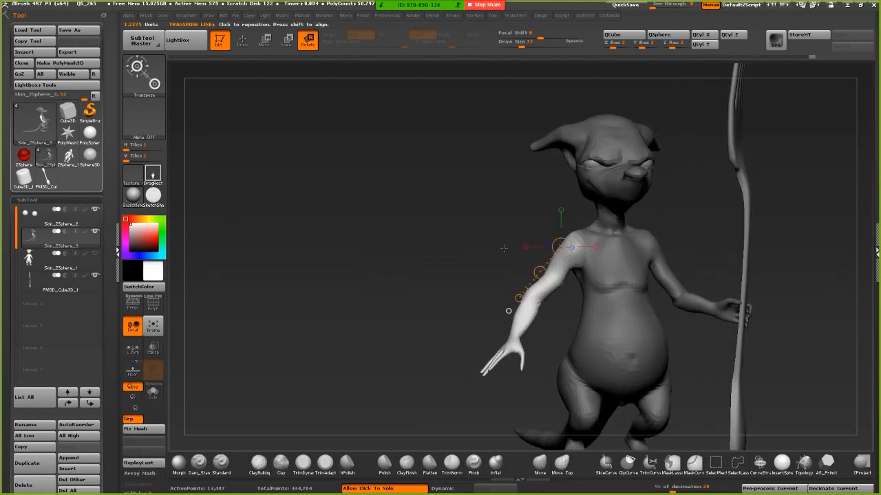
pyautogui.moveTo(505, 248); pyautogui.dragTo(325, 245)
pyautogui.moveTo(561, 306); pyautogui.dragTo(437, 292)
# - Mask the creature topologically down to the right elbow and rotate the forearm so the hand hangs downward
pyautogui.click(266, 40)
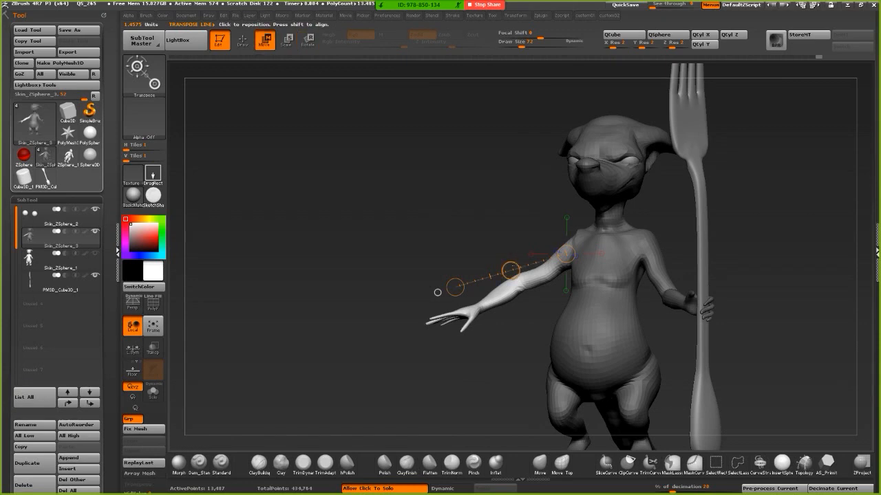
pyautogui.moveTo(458, 221)
pyautogui.mouseDown()
pyautogui.moveTo(501, 223)
pyautogui.moveTo(493, 224)
pyautogui.mouseUp()
pyautogui.moveTo(522, 291)
pyautogui.keyDown('ctrl'); pyautogui.mouseDown()
pyautogui.moveTo(584, 275)
pyautogui.moveTo(527, 293)
pyautogui.mouseUp(); pyautogui.keyUp('ctrl')
pyautogui.press('r')
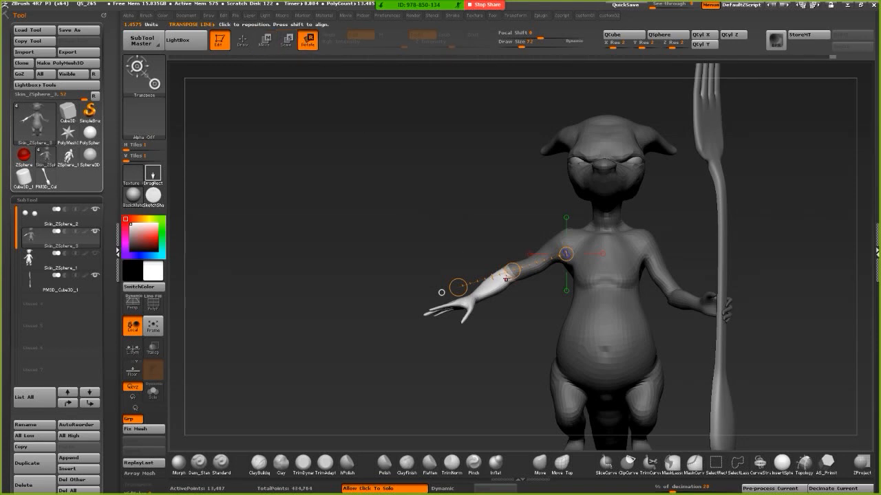
pyautogui.moveTo(458, 286); pyautogui.dragTo(530, 361)
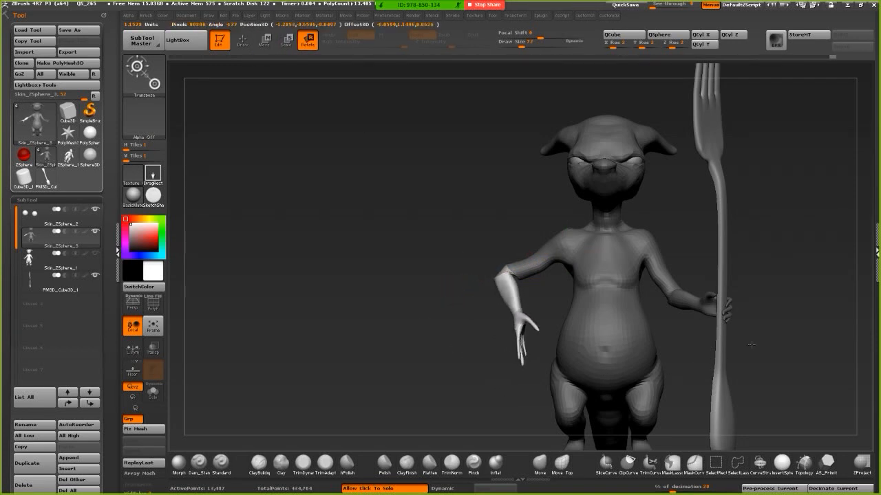
pyautogui.moveTo(751, 345); pyautogui.dragTo(626, 370)
# - Shift the right forearm into line with the elbow and rotate it further with the transpose line
pyautogui.press('w')
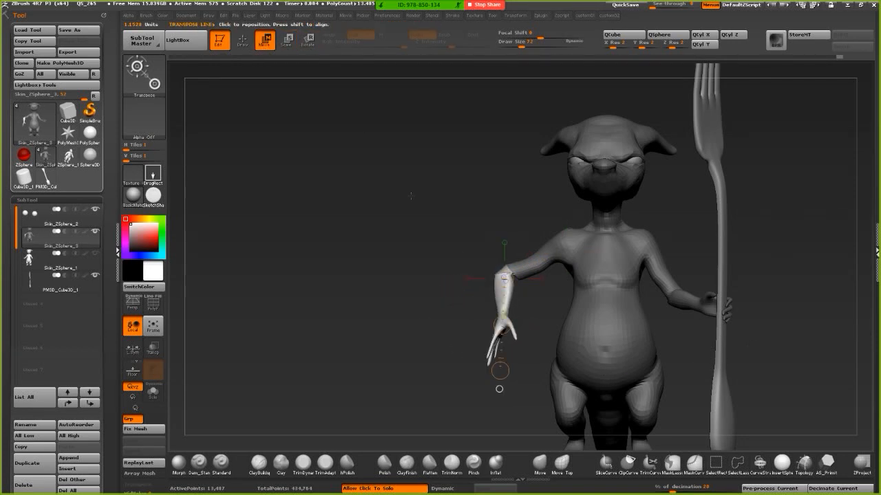
pyautogui.moveTo(502, 325); pyautogui.dragTo(507, 331)
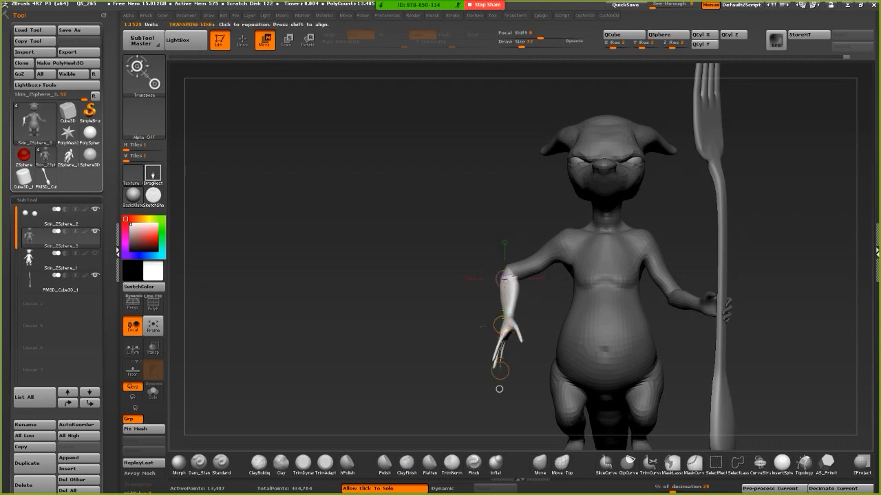
pyautogui.press('r')
pyautogui.moveTo(499, 370); pyautogui.dragTo(534, 350)
pyautogui.moveTo(310, 323); pyautogui.dragTo(316, 158)
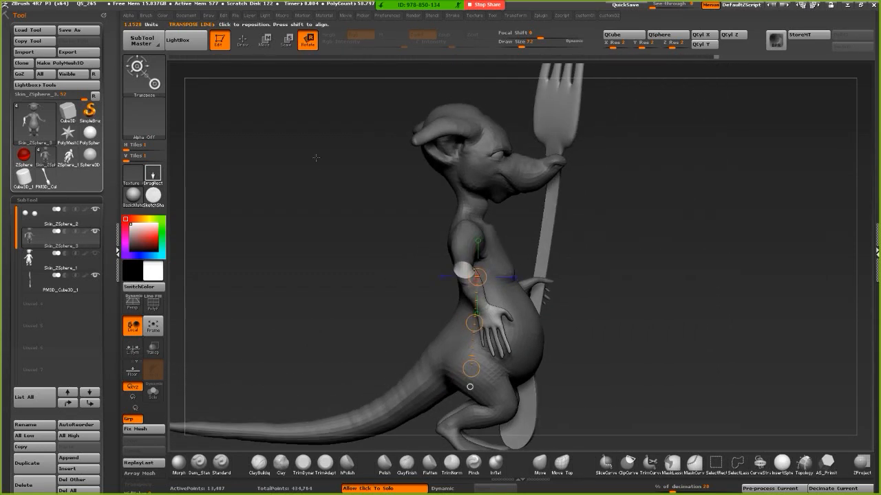
# - Rotate the right forearm forward toward the belly and nudge it into line with the elbow using the transpose line
pyautogui.moveTo(380, 150)
pyautogui.mouseDown()
pyautogui.moveTo(429, 260)
pyautogui.moveTo(373, 324)
pyautogui.moveTo(401, 351)
pyautogui.mouseUp()
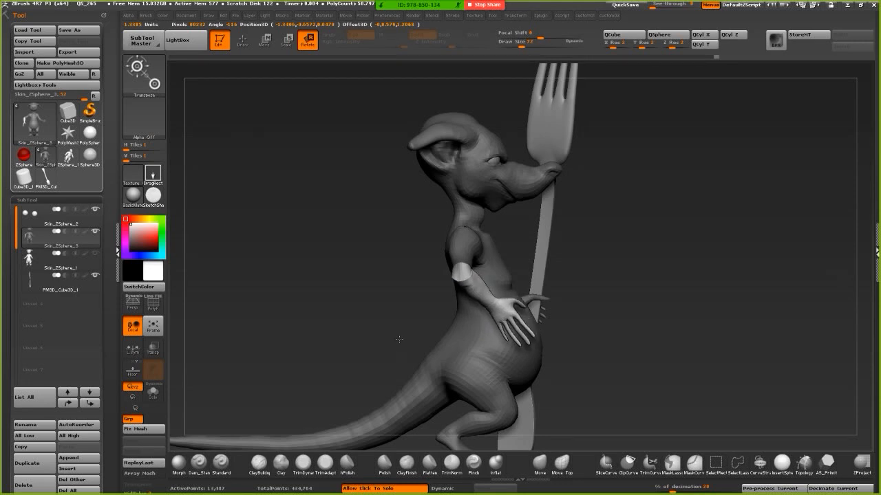
pyautogui.moveTo(289, 193); pyautogui.dragTo(278, 176)
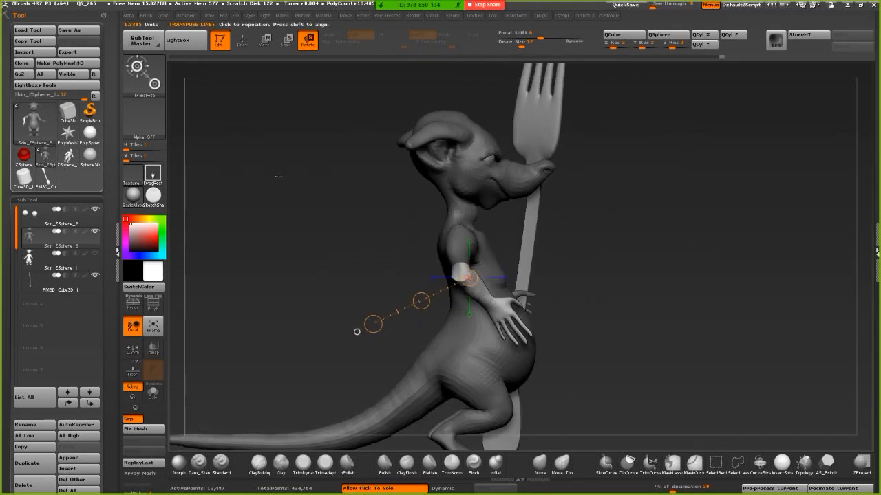
pyautogui.moveTo(421, 302); pyautogui.dragTo(421, 308)
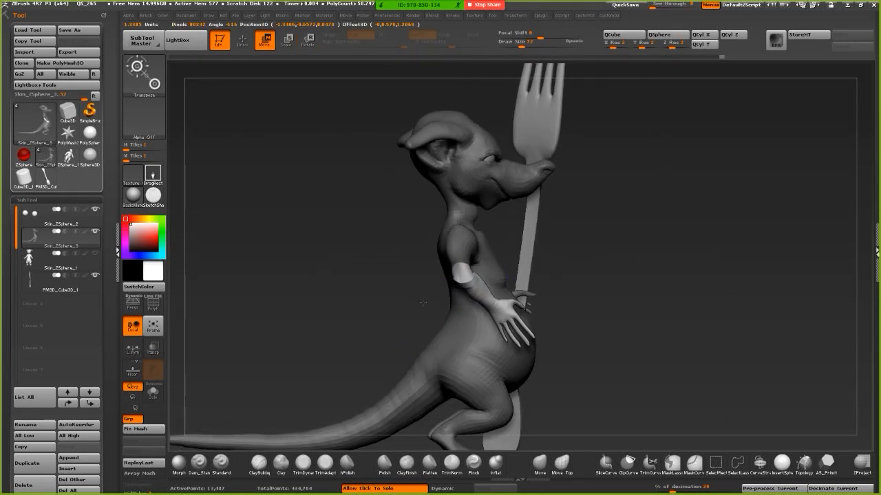
pyautogui.moveTo(364, 267)
pyautogui.mouseDown()
pyautogui.moveTo(349, 267)
pyautogui.moveTo(353, 273)
pyautogui.mouseUp()
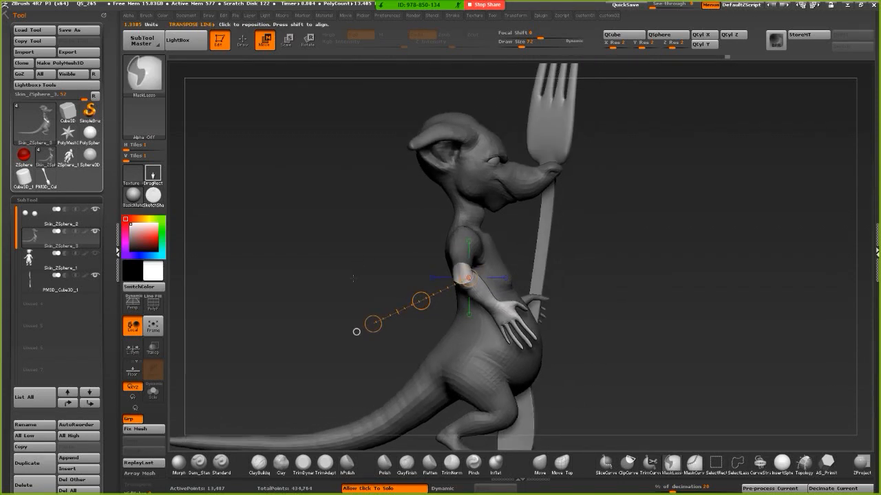
# - Lasso-mask the right forearm so only the hand stays free, soften the mask edge, and rotate the hand at the wrist
pyautogui.moveTo(471, 317)
pyautogui.keyDown('ctrl'); pyautogui.mouseDown()
pyautogui.moveTo(511, 284)
pyautogui.moveTo(487, 233)
pyautogui.mouseUp(); pyautogui.keyUp('ctrl')
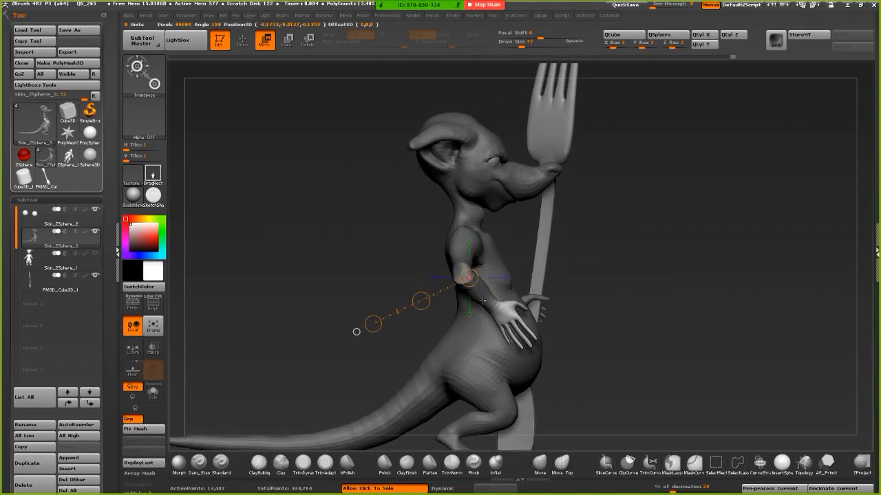
pyautogui.keyDown('ctrl'); pyautogui.moveTo(352, 256); pyautogui.dragTo(352, 257); pyautogui.keyUp('ctrl')
pyautogui.keyDown('ctrl'); pyautogui.click(352, 256); pyautogui.keyUp('ctrl')
pyautogui.keyDown('ctrl'); pyautogui.click(391, 270); pyautogui.keyUp('ctrl')
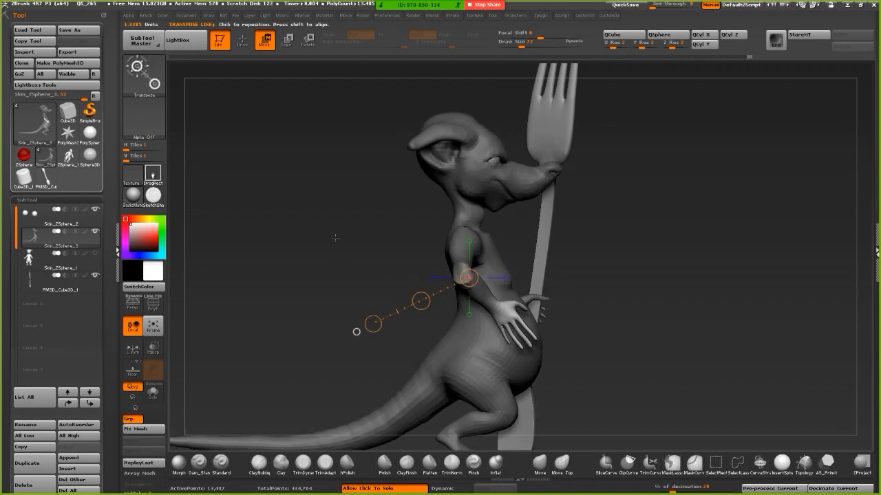
pyautogui.click(308, 41)
pyautogui.moveTo(357, 332); pyautogui.dragTo(252, 259)
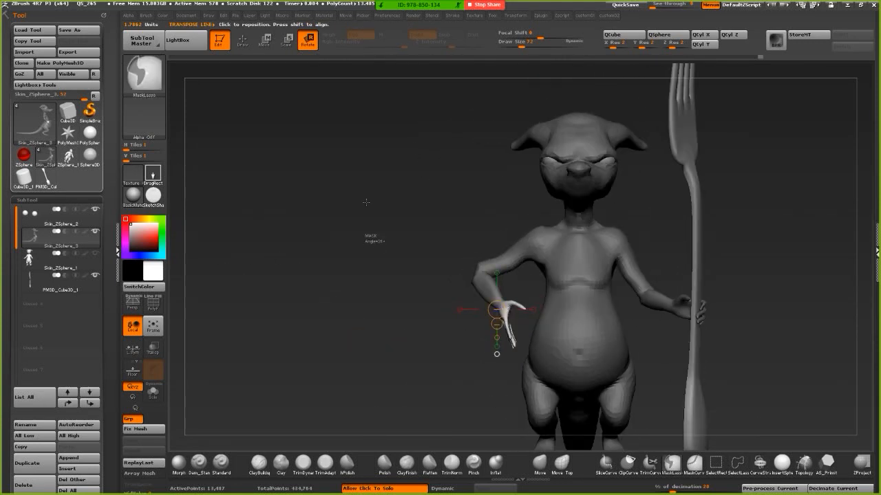
# - Lasso-mask the whole right arm up to the shoulder, invert the mask, and soften its edge
pyautogui.keyDown('ctrl'); pyautogui.moveTo(366, 200); pyautogui.dragTo(413, 220); pyautogui.keyUp('ctrl')
pyautogui.moveTo(526, 207)
pyautogui.keyDown('ctrl'); pyautogui.mouseDown()
pyautogui.moveTo(538, 307)
pyautogui.moveTo(427, 344)
pyautogui.moveTo(448, 211)
pyautogui.mouseUp(); pyautogui.keyUp('ctrl')
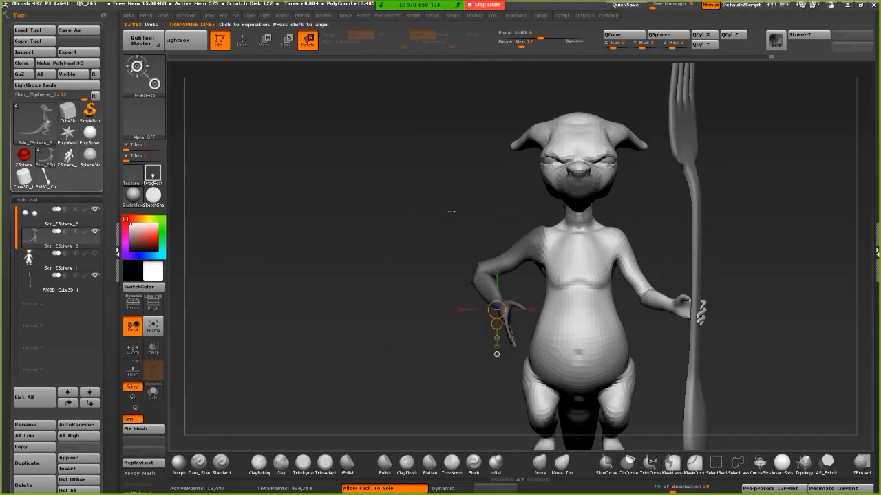
pyautogui.moveTo(542, 275)
pyautogui.keyDown('ctrl'); pyautogui.mouseDown()
pyautogui.moveTo(527, 313)
pyautogui.moveTo(447, 207)
pyautogui.mouseUp(); pyautogui.keyUp('ctrl')
pyautogui.keyDown('ctrl'); pyautogui.click(439, 234); pyautogui.keyUp('ctrl')
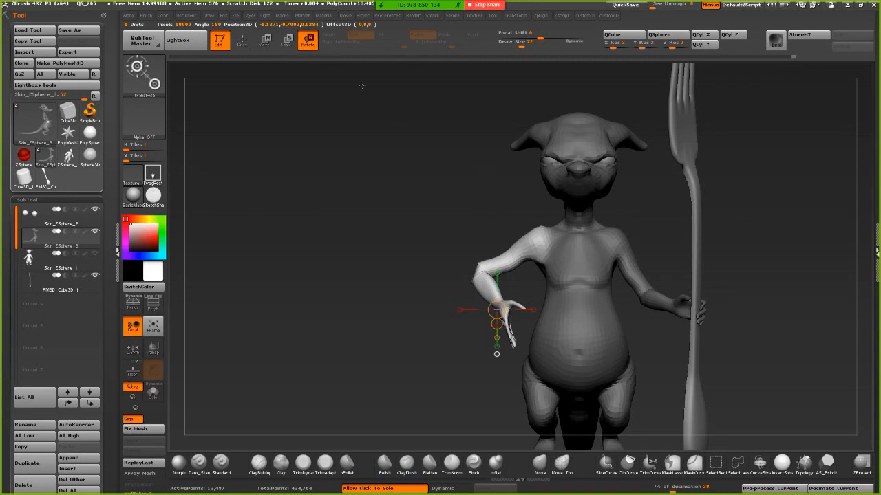
# - Rotate the right arm inward from the shoulder so the hand reaches the hip, and adjust its position with transpose Move
pyautogui.moveTo(534, 243)
pyautogui.mouseDown()
pyautogui.moveTo(381, 243)
pyautogui.moveTo(388, 271)
pyautogui.moveTo(391, 250)
pyautogui.mouseUp()
pyautogui.click(271, 46)
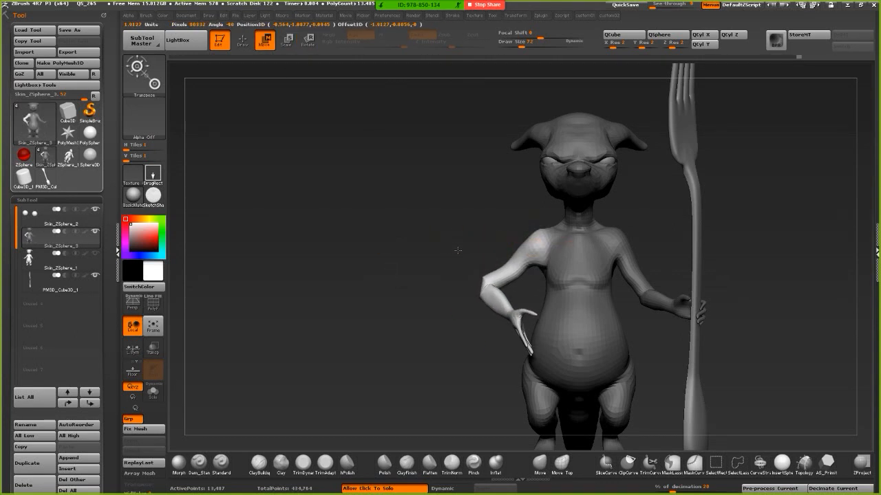
pyautogui.moveTo(457, 245); pyautogui.dragTo(456, 244)
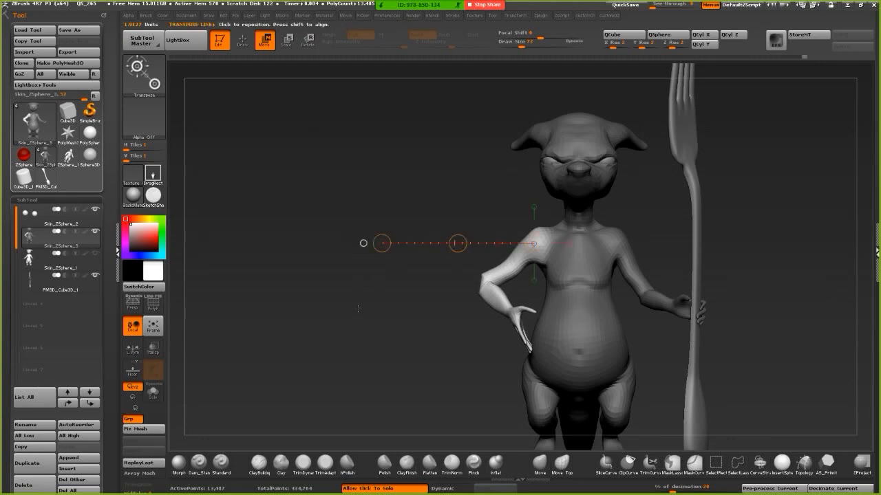
pyautogui.moveTo(358, 309); pyautogui.dragTo(455, 311)
pyautogui.moveTo(454, 5)
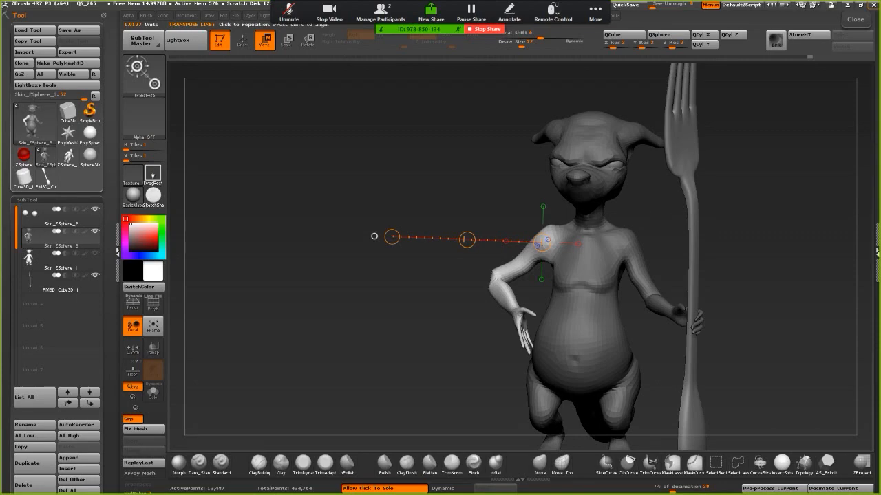
pyautogui.press('super')
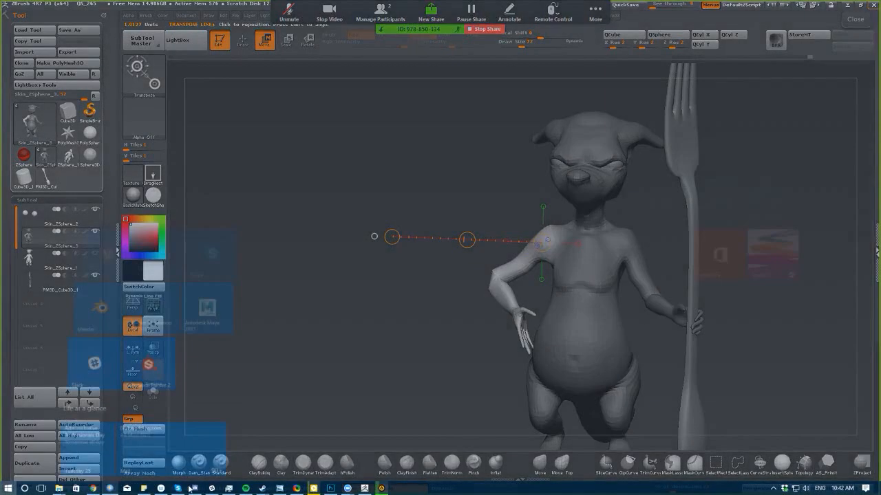
pyautogui.click(212, 489)
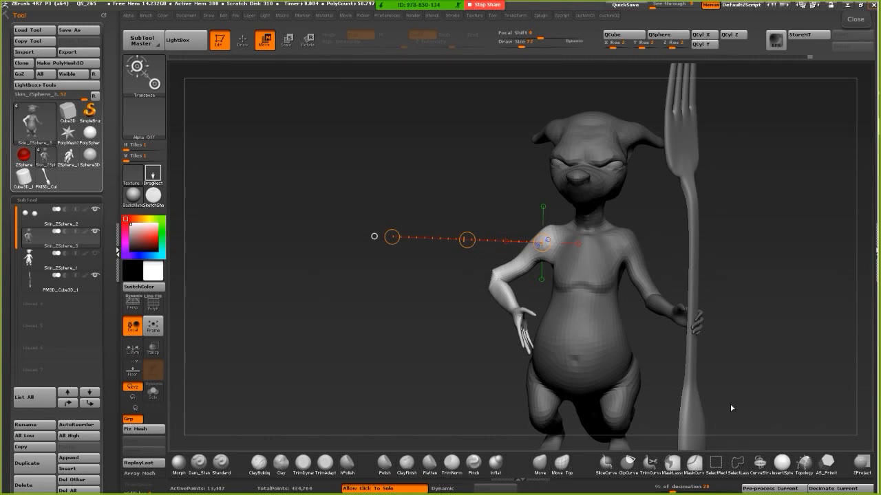
# - Lasso-mask the right forearm down to the wrist and rotate the hand upward so the fingers point forward
pyautogui.moveTo(181, 302); pyautogui.dragTo(213, 299)
pyautogui.keyDown('alt'); pyautogui.moveTo(296, 299); pyautogui.dragTo(390, 338); pyautogui.keyUp('alt')
pyautogui.moveTo(385, 334)
pyautogui.mouseDown()
pyautogui.moveTo(342, 317)
pyautogui.moveTo(455, 313)
pyautogui.mouseUp()
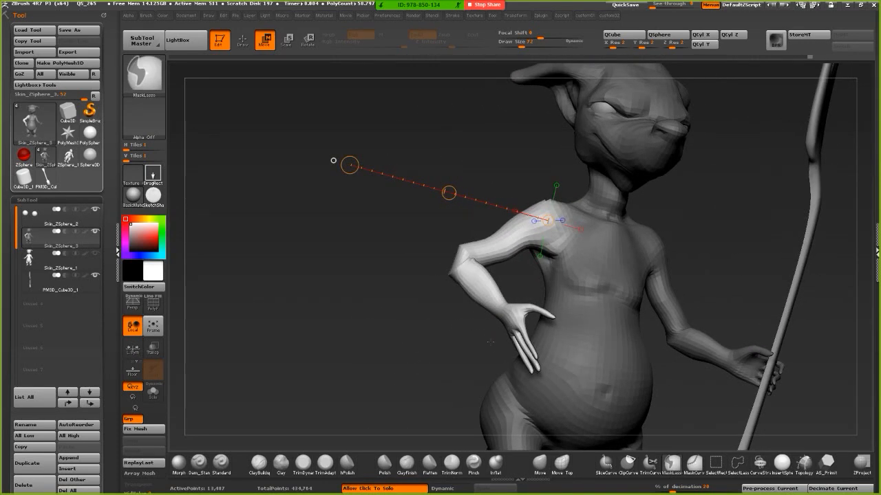
pyautogui.moveTo(509, 302)
pyautogui.keyDown('ctrl'); pyautogui.mouseDown()
pyautogui.moveTo(485, 208)
pyautogui.moveTo(362, 323)
pyautogui.moveTo(375, 333)
pyautogui.mouseUp(); pyautogui.keyUp('ctrl')
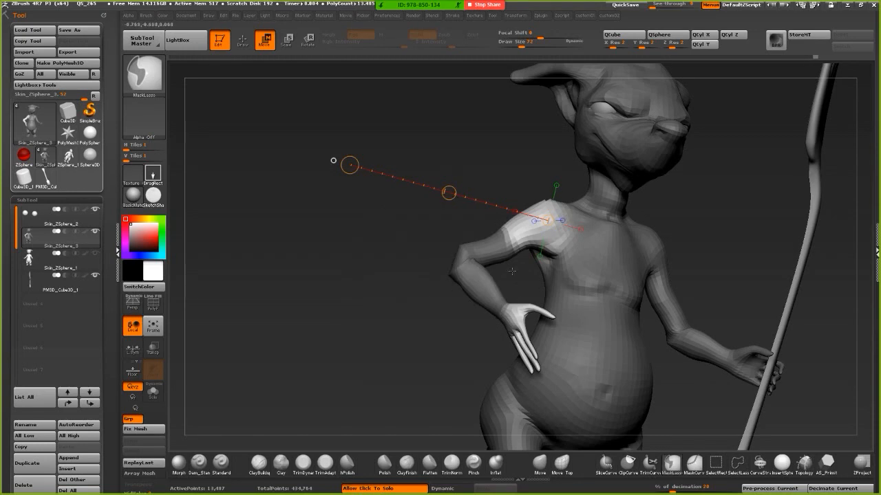
pyautogui.moveTo(517, 280)
pyautogui.keyDown('ctrl'); pyautogui.mouseDown()
pyautogui.moveTo(555, 156)
pyautogui.moveTo(421, 219)
pyautogui.mouseUp(); pyautogui.keyUp('ctrl')
pyautogui.moveTo(275, 275); pyautogui.dragTo(389, 280)
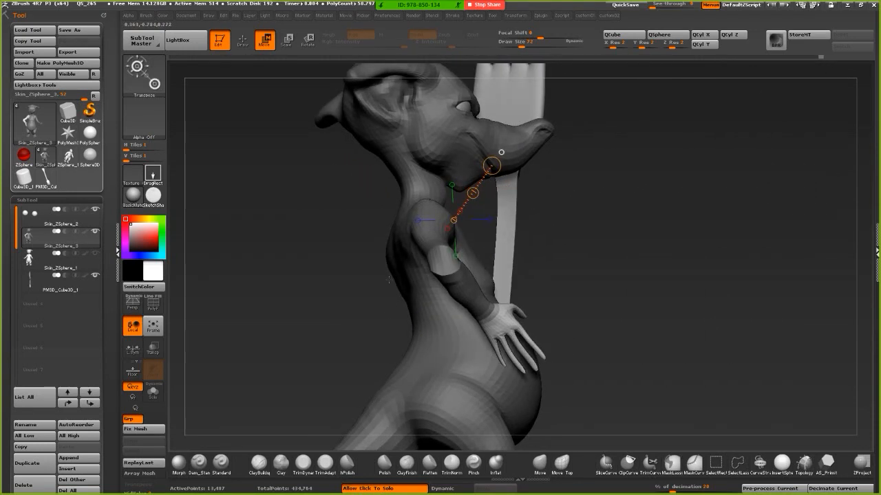
pyautogui.click(308, 41)
pyautogui.moveTo(492, 314)
pyautogui.mouseDown()
pyautogui.moveTo(356, 354)
pyautogui.moveTo(416, 402)
pyautogui.mouseUp()
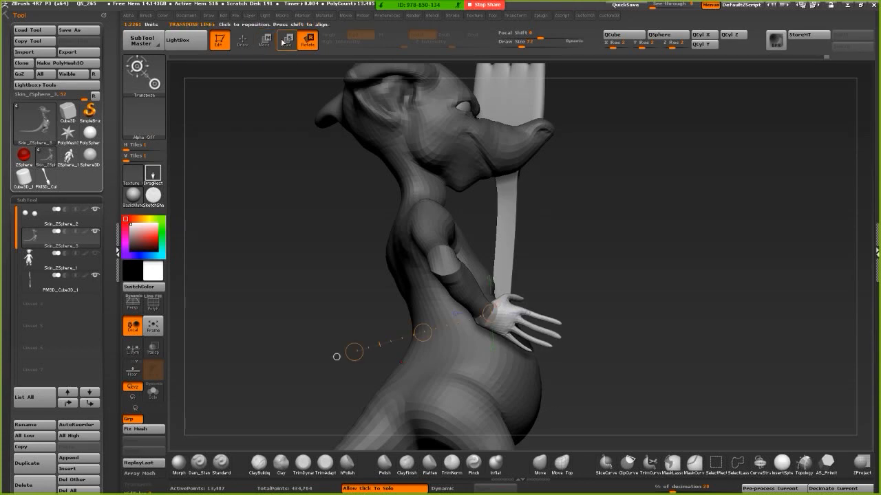
# - Rotate the right hand around the wrist and shift it with transpose Move so it rests on the side of the belly
pyautogui.moveTo(296, 234); pyautogui.dragTo(240, 242)
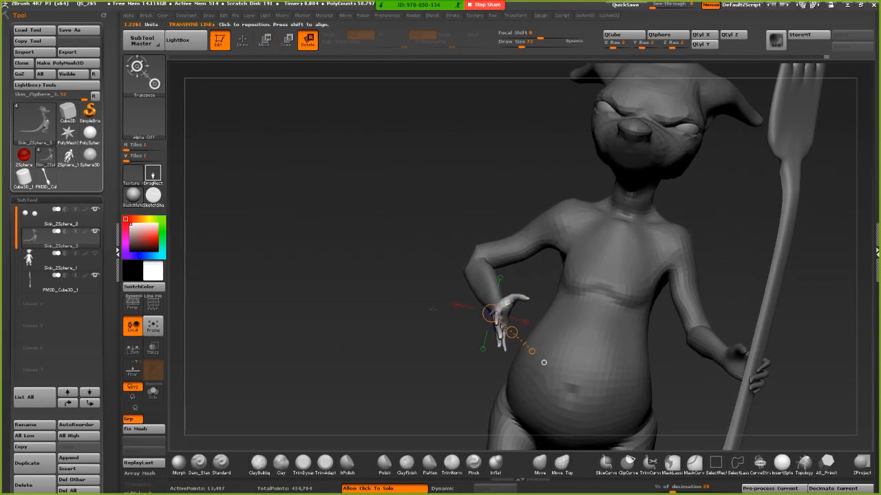
pyautogui.moveTo(506, 312)
pyautogui.mouseDown()
pyautogui.moveTo(386, 336)
pyautogui.moveTo(380, 270)
pyautogui.moveTo(372, 297)
pyautogui.moveTo(387, 229)
pyautogui.mouseUp()
pyautogui.moveTo(510, 255); pyautogui.dragTo(441, 178)
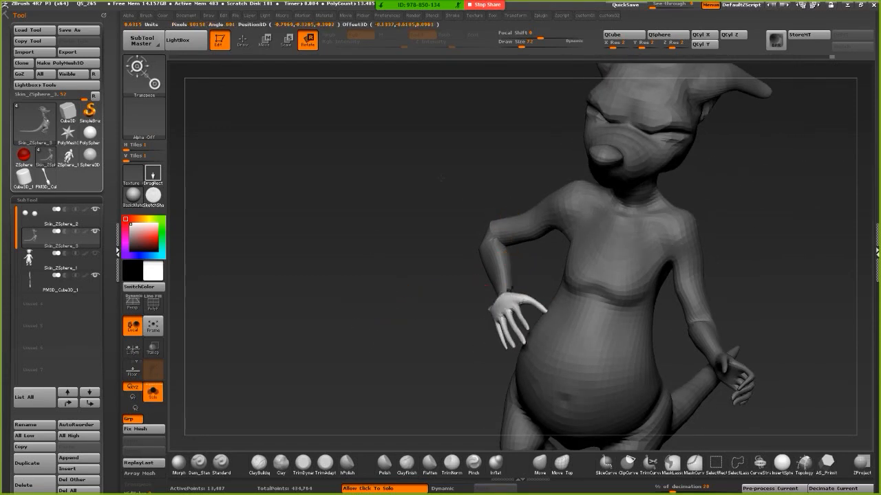
pyautogui.click(265, 42)
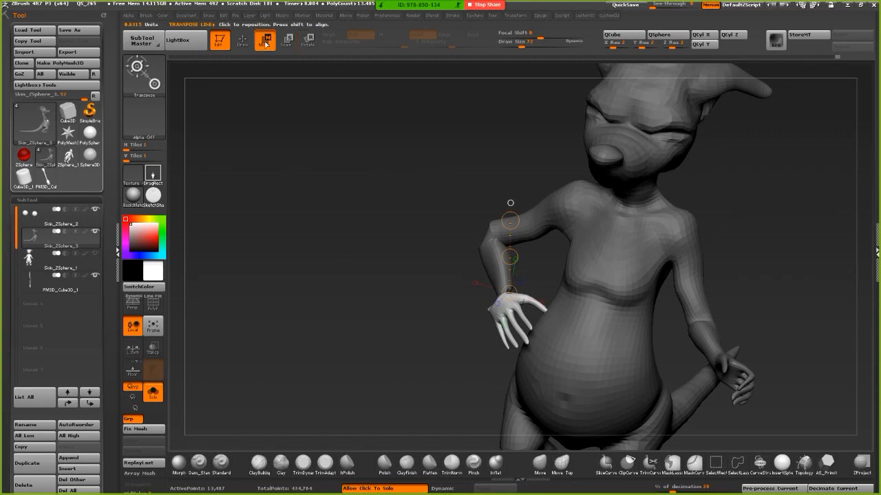
pyautogui.moveTo(351, 240); pyautogui.dragTo(361, 354)
pyautogui.press('f')
pyautogui.hotkey('shift', 's')
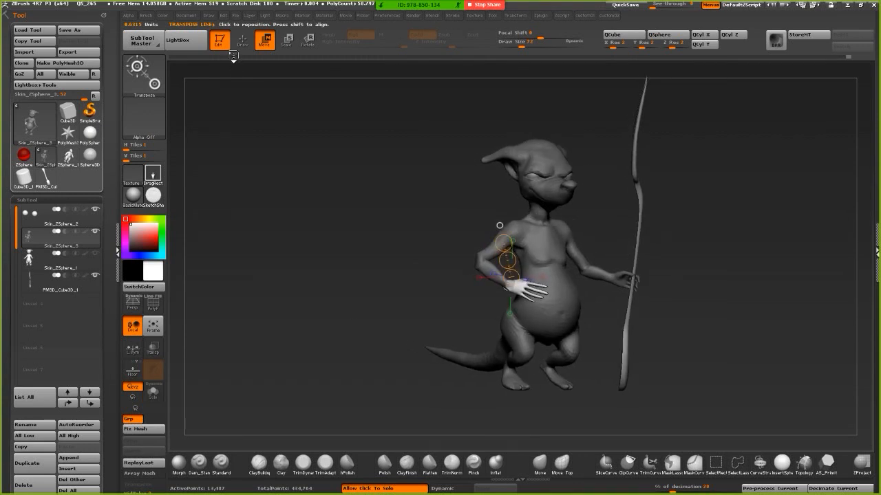
# - Clear the mask in Draw mode and bring the creature back to its highest subdivision level
pyautogui.click(242, 40)
pyautogui.moveTo(316, 194)
pyautogui.mouseDown()
pyautogui.moveTo(340, 256)
pyautogui.moveTo(314, 264)
pyautogui.moveTo(356, 268)
pyautogui.moveTo(334, 269)
pyautogui.mouseUp()
pyautogui.press('space')
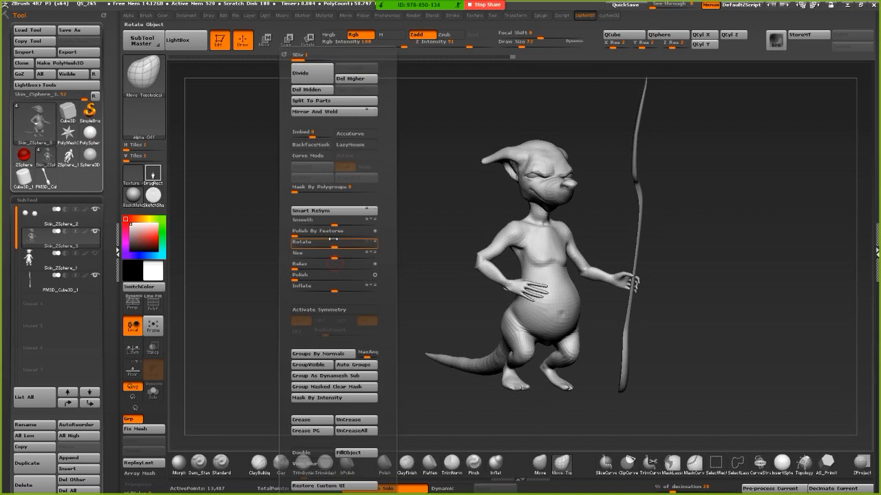
pyautogui.click(312, 73)
pyautogui.click(311, 73)
pyautogui.keyDown('alt'); pyautogui.moveTo(397, 292); pyautogui.dragTo(356, 183); pyautogui.keyUp('alt')
pyautogui.press('f')
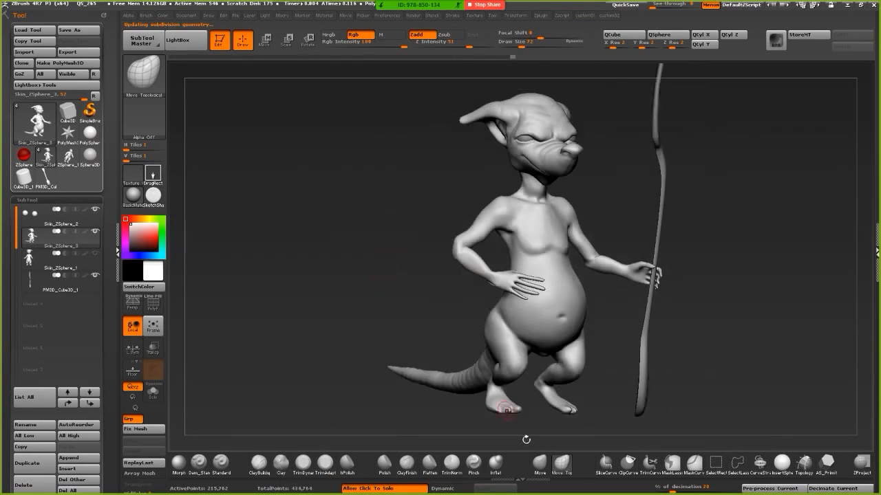
# - Reshape the right elbow with the Move brush and smooth the crease at the left elbow
pyautogui.click(539, 463)
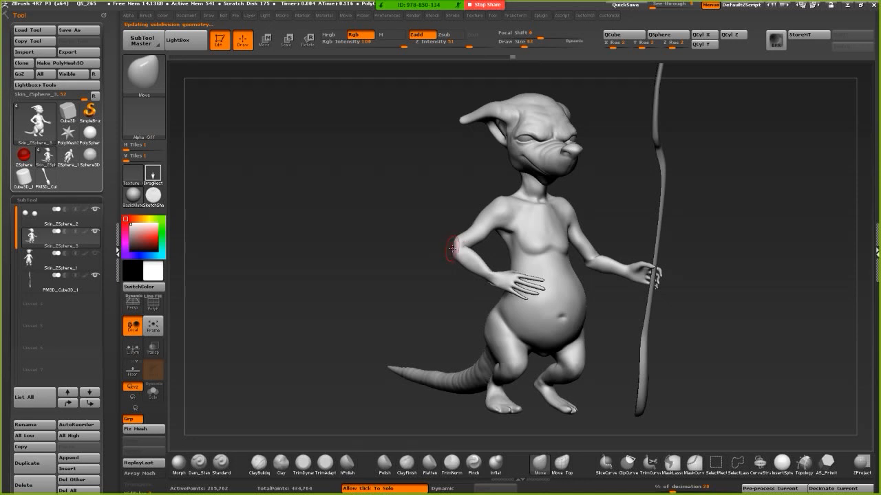
pyautogui.press('shift')
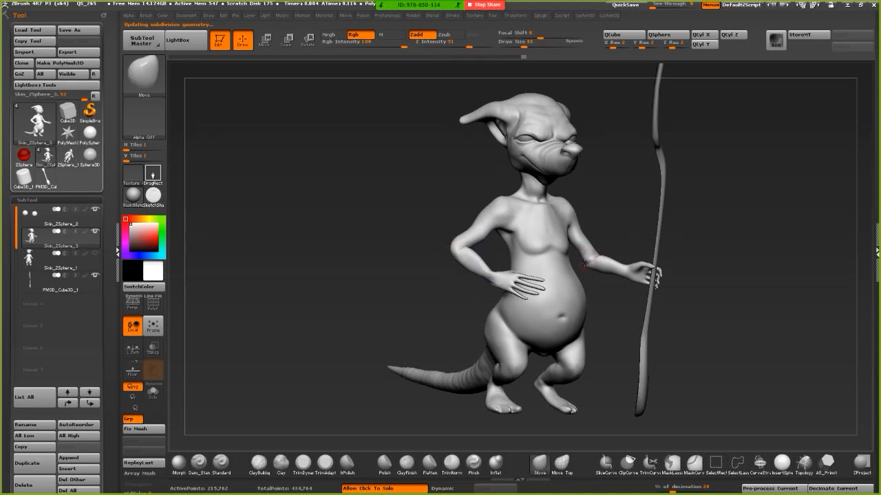
pyautogui.press('shift')
pyautogui.keyDown('shift'); pyautogui.moveTo(584, 260); pyautogui.dragTo(589, 265); pyautogui.keyUp('shift')
pyautogui.press('shift')
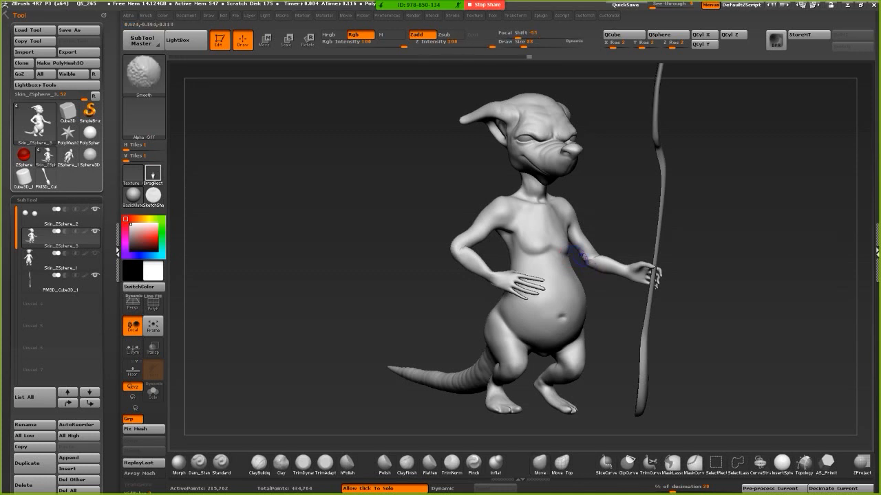
# - Compare the original unposed Skin_ZSphere_1 subtool with the posed Skin_ZSphere_3 creature holding the fork
pyautogui.moveTo(302, 270)
pyautogui.mouseDown()
pyautogui.moveTo(261, 268)
pyautogui.moveTo(320, 261)
pyautogui.moveTo(250, 255)
pyautogui.mouseUp()
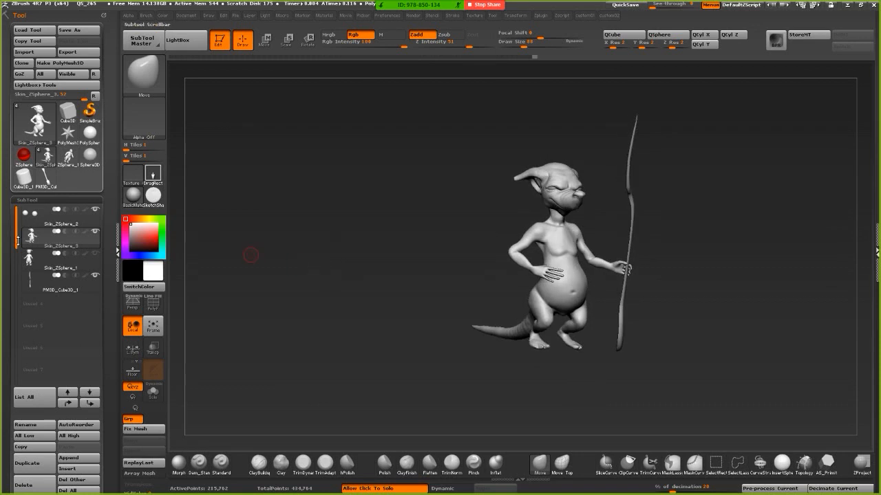
pyautogui.click(29, 260)
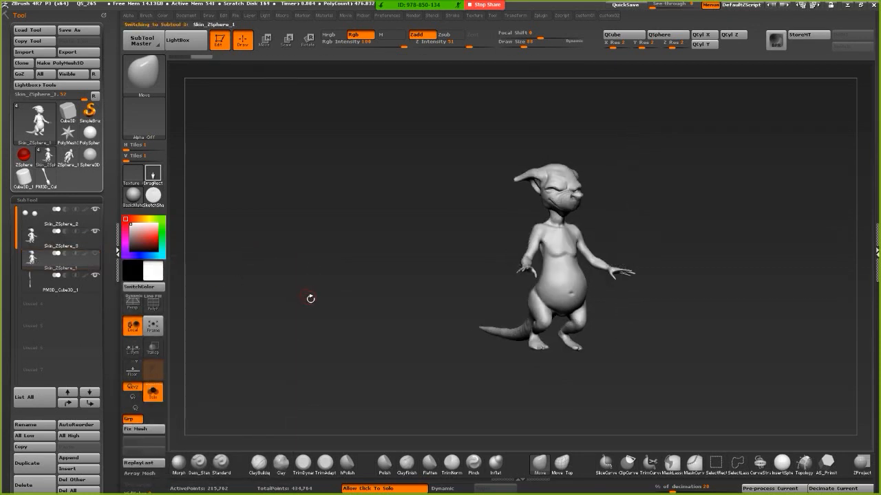
pyautogui.click(32, 239)
pyautogui.moveTo(277, 272)
pyautogui.mouseDown()
pyautogui.moveTo(340, 303)
pyautogui.moveTo(337, 321)
pyautogui.moveTo(266, 270)
pyautogui.mouseUp()
pyautogui.click(341, 311)
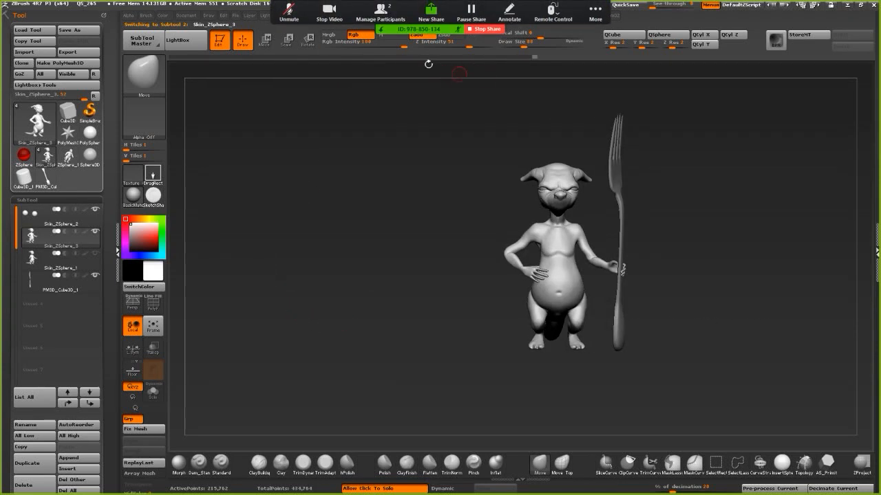
# - Send the posed creature and fork to KeyShot with KeyShot set as the external renderer
pyautogui.click(414, 16)
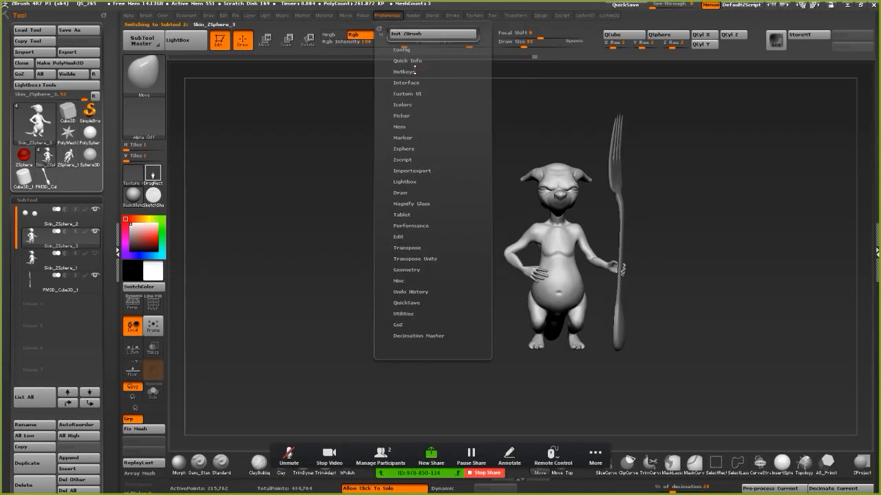
pyautogui.click(408, 35)
pyautogui.click(432, 93)
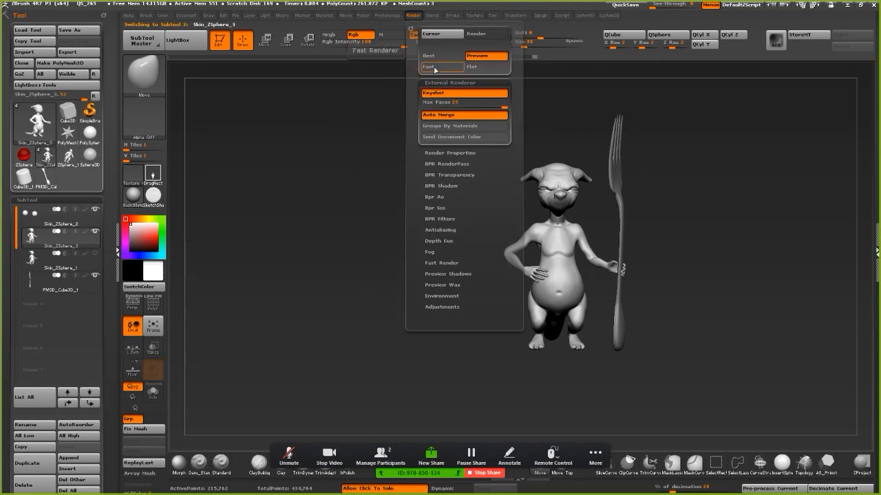
pyautogui.click(775, 42)
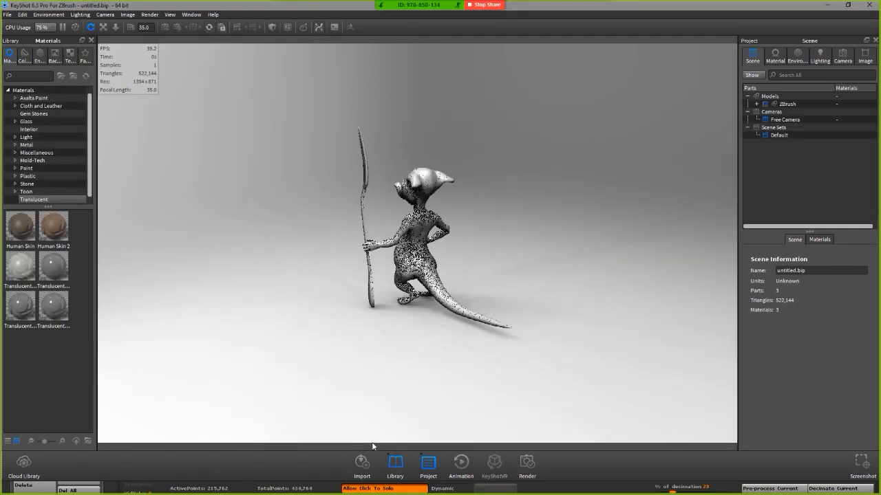
# - Frame the whole creature and fork in KeyShot from a front three-quarter view
pyautogui.moveTo(383, 225); pyautogui.dragTo(839, 213)
pyautogui.moveTo(241, 252); pyautogui.dragTo(471, 260)
pyautogui.moveTo(320, 207); pyautogui.dragTo(210, 157)
pyautogui.scroll(6, 668, 326)
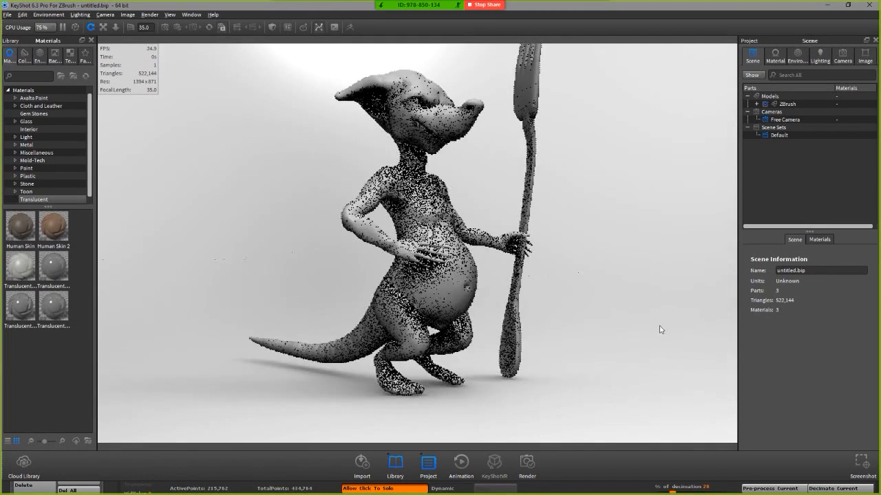
pyautogui.moveTo(661, 328); pyautogui.dragTo(633, 342)
pyautogui.scroll(-4, 633, 342)
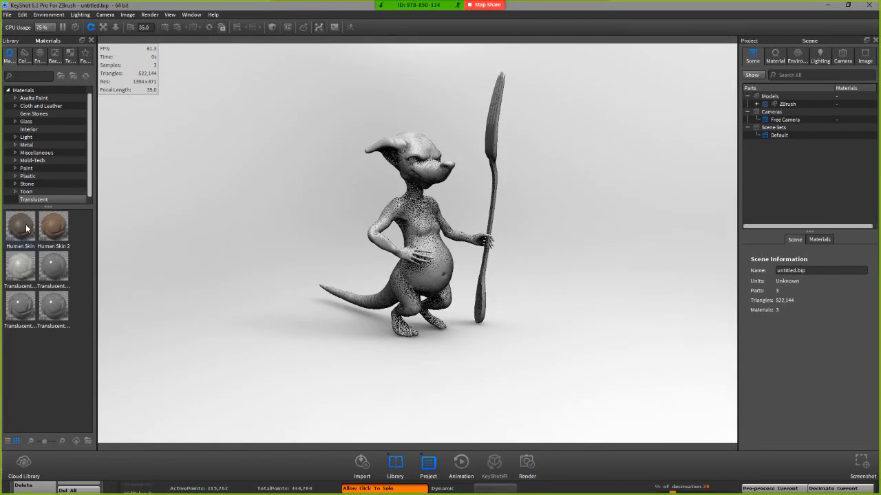
# - Apply the Human Skin material to the creature and a translucent material to its eyes
pyautogui.moveTo(26, 226); pyautogui.dragTo(427, 242)
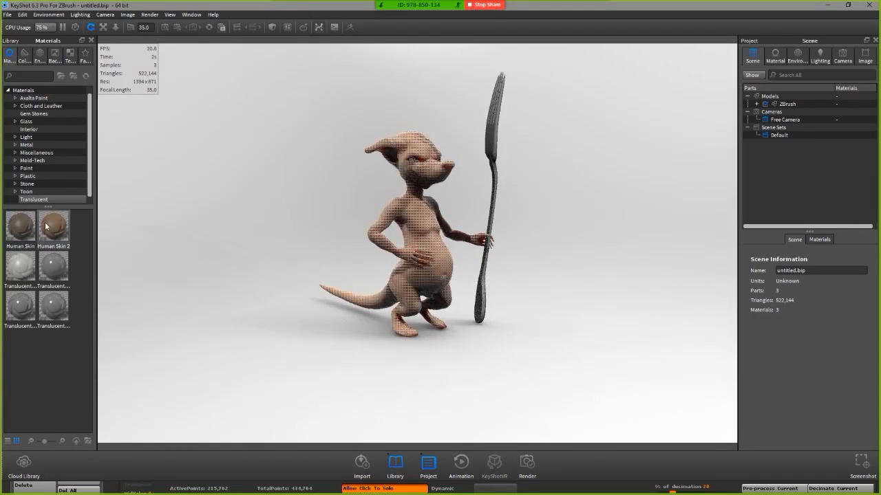
pyautogui.scroll(6, 495, 178)
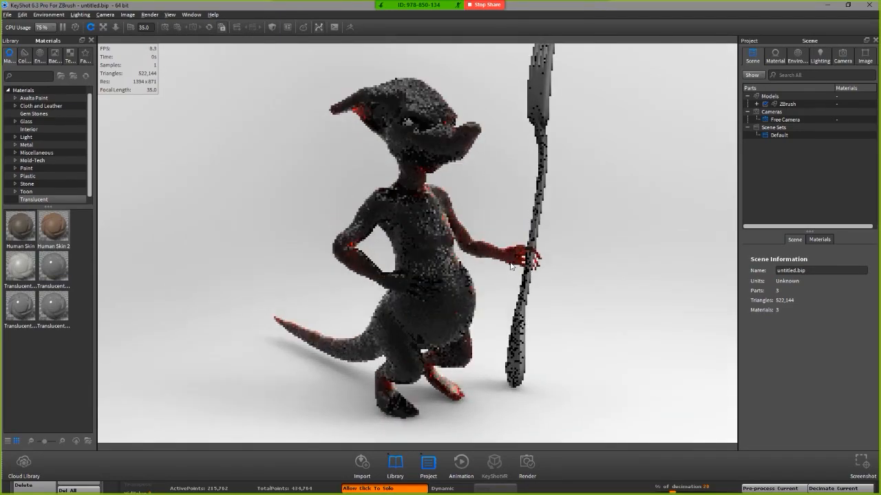
pyautogui.scroll(8, 511, 267)
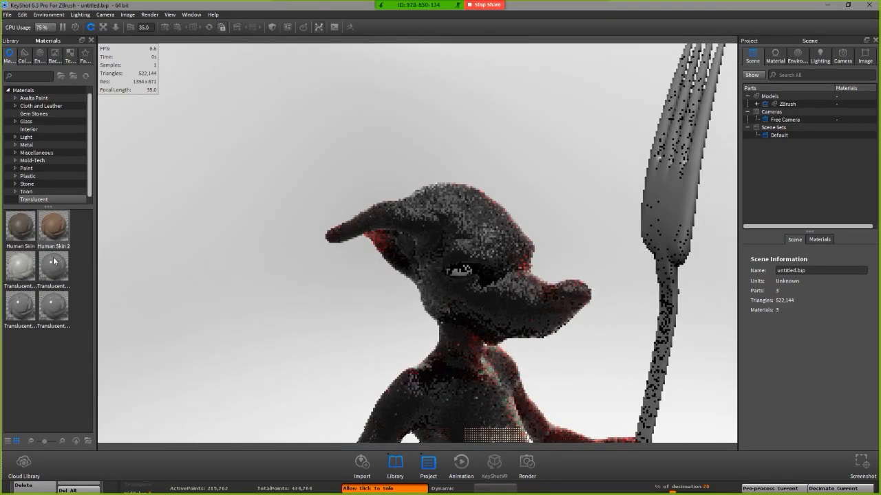
pyautogui.moveTo(54, 262); pyautogui.dragTo(337, 294)
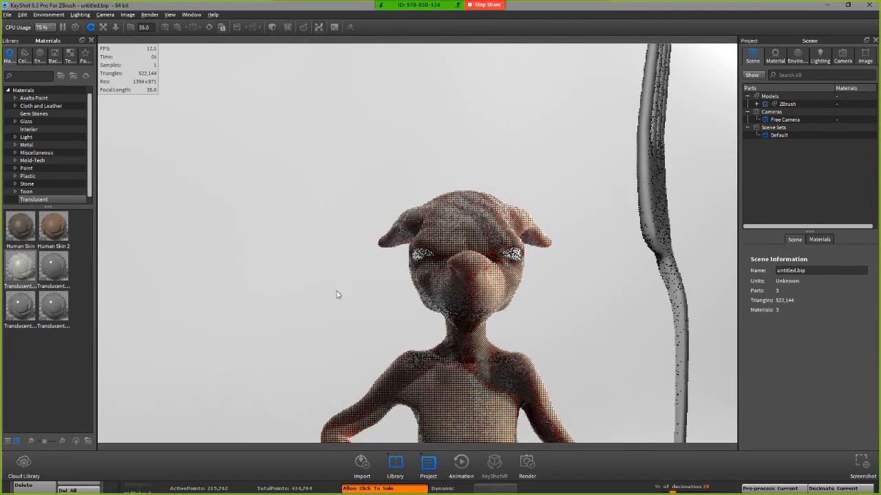
# - Centre the camera on the ZBrush model with Look At and bring the creature and fork back into frame
pyautogui.keyDown('alt'); pyautogui.moveTo(337, 295); pyautogui.dragTo(661, 308, button='right'); pyautogui.keyUp('alt')
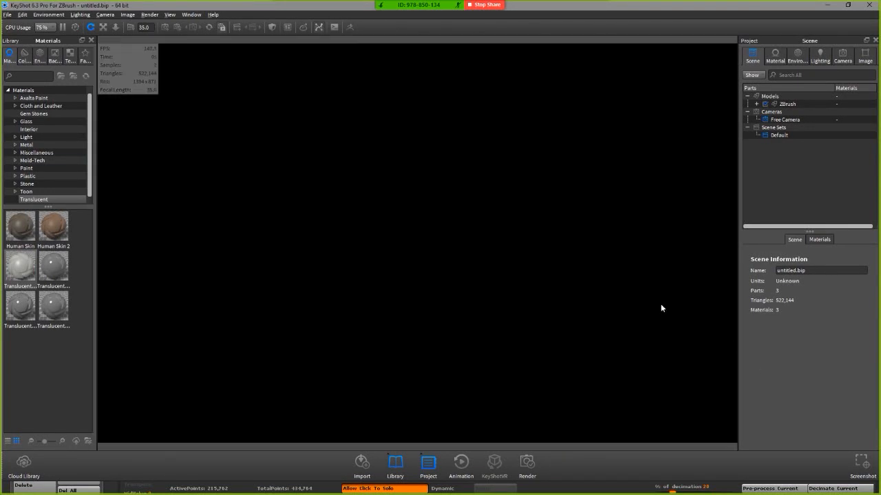
pyautogui.click(787, 104)
pyautogui.rightClick(789, 105)
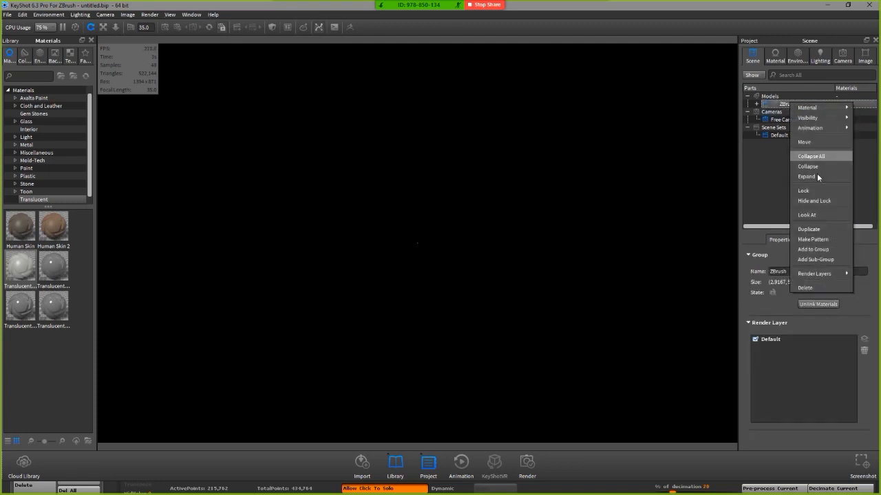
pyautogui.click(812, 215)
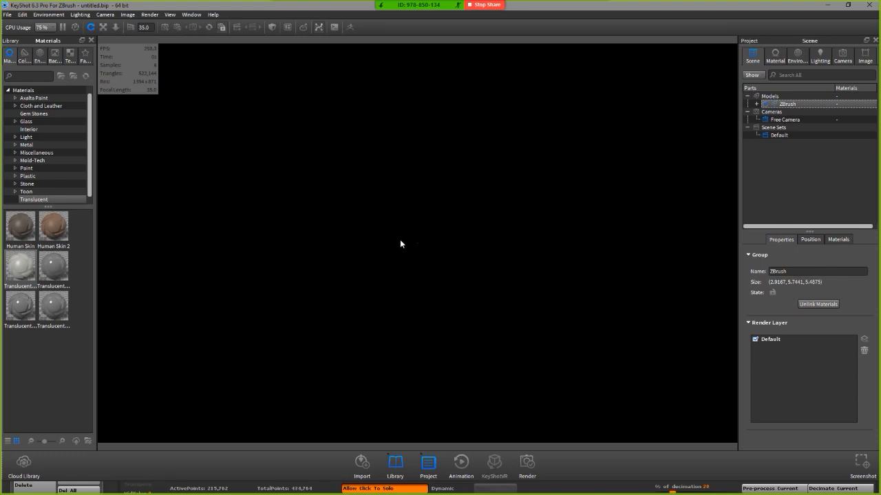
pyautogui.press('f')
pyautogui.press('f')
pyautogui.press('f')
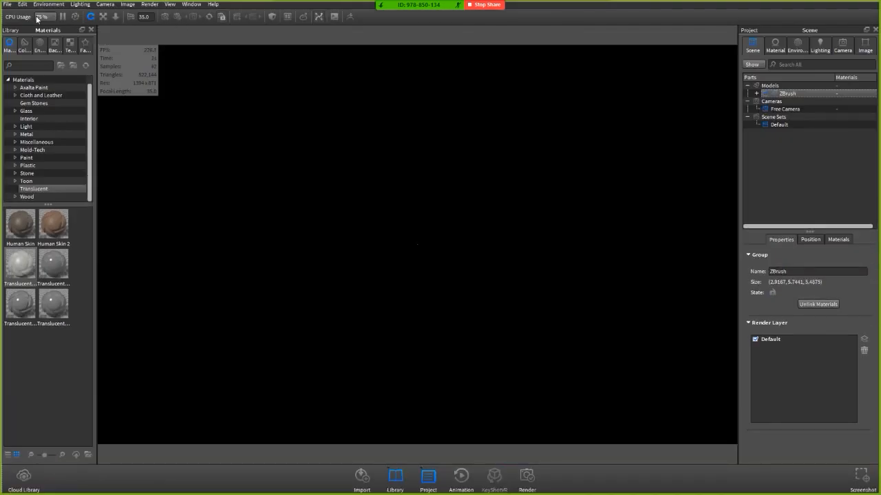
pyautogui.press('f')
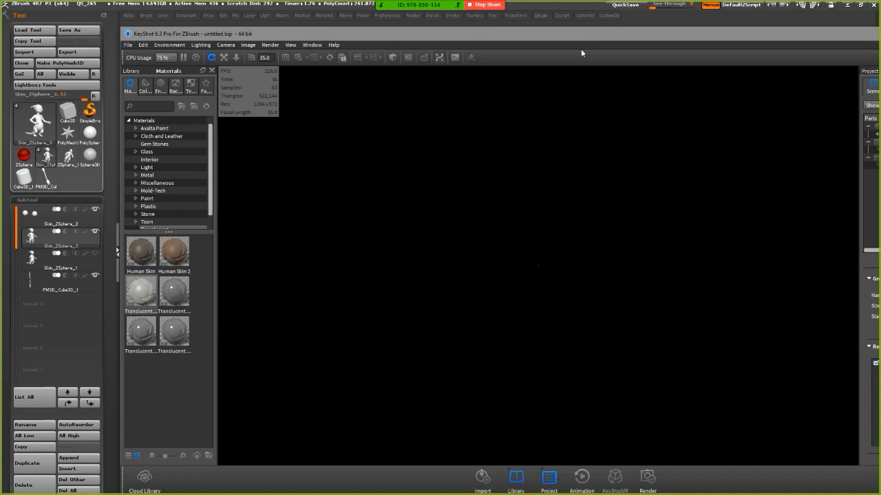
pyautogui.doubleClick(516, 33)
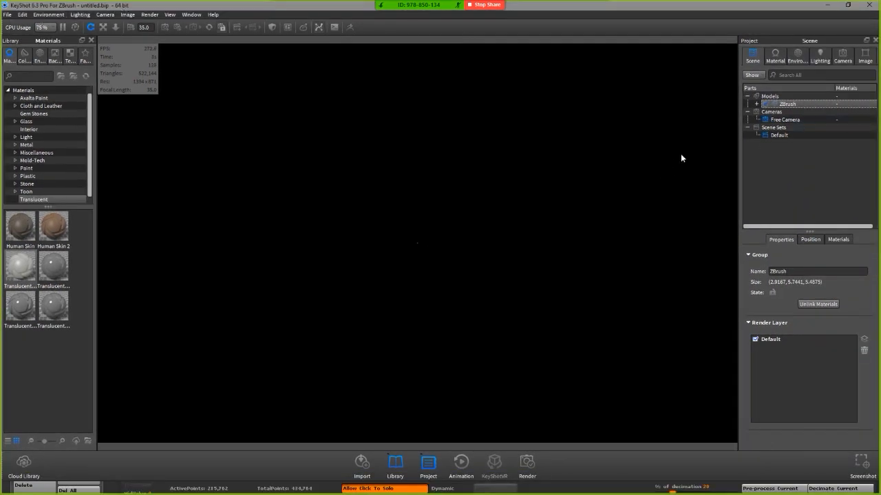
pyautogui.rightClick(775, 106)
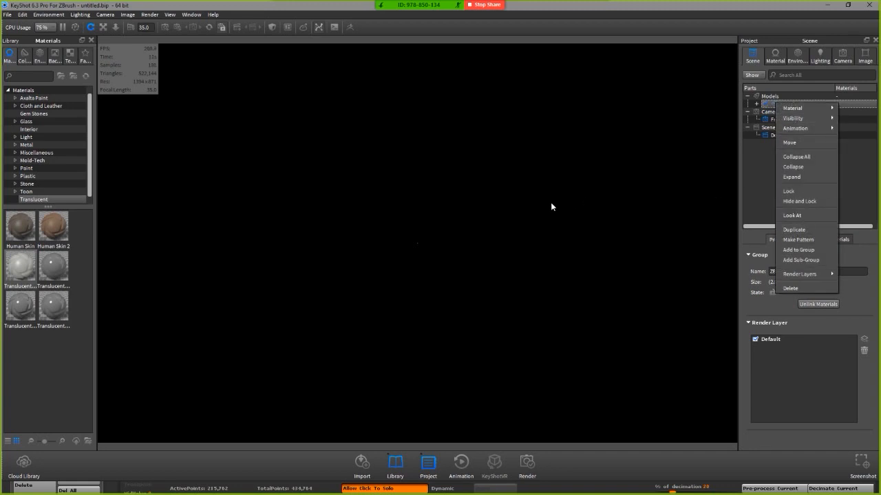
pyautogui.click(251, 286)
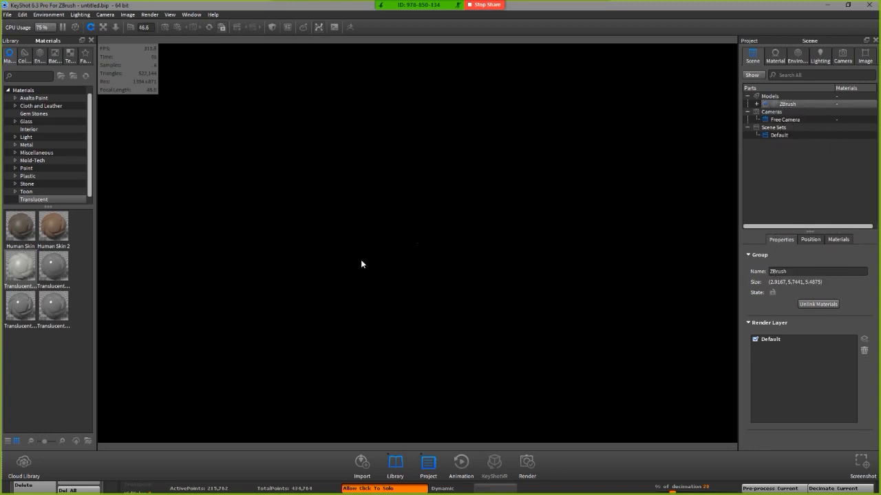
pyautogui.scroll(20, 362, 261)
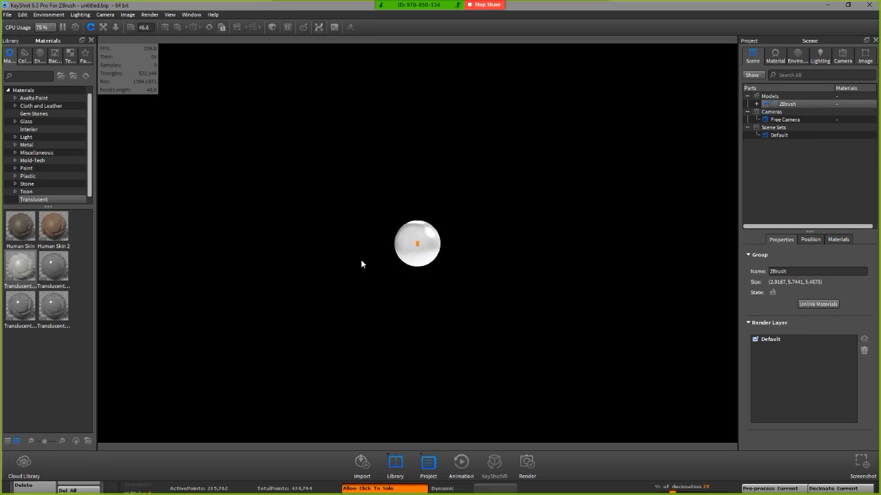
pyautogui.scroll(10, 366, 259)
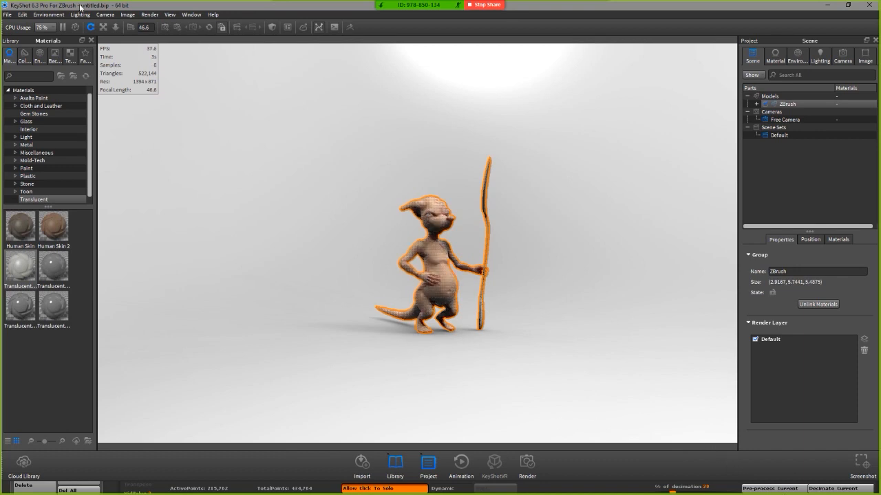
pyautogui.click(22, 15)
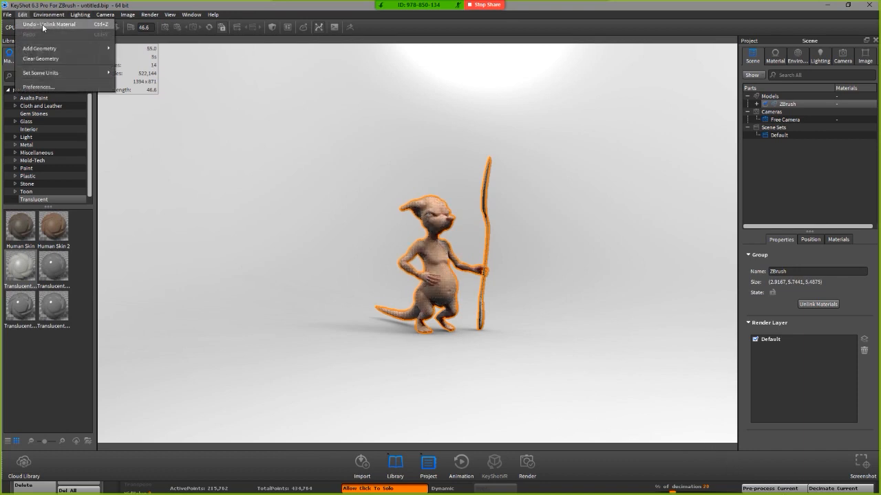
pyautogui.moveTo(56, 16)
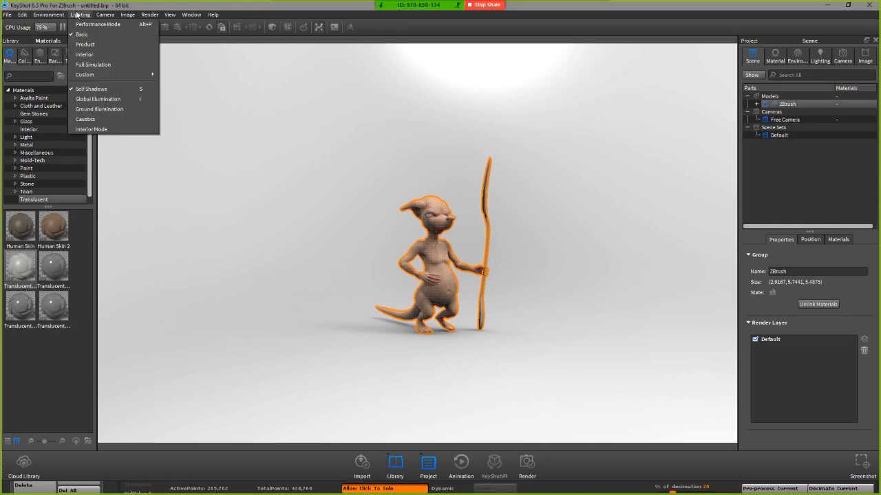
pyautogui.press('super')
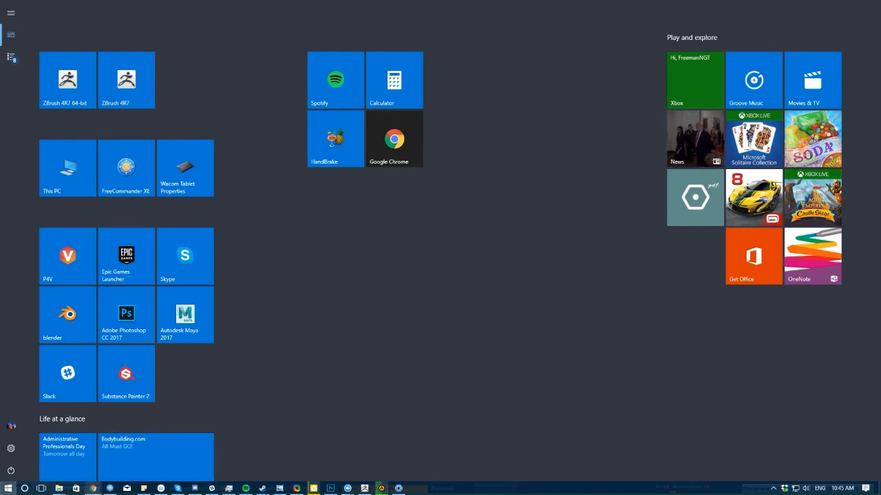
pyautogui.press('super')
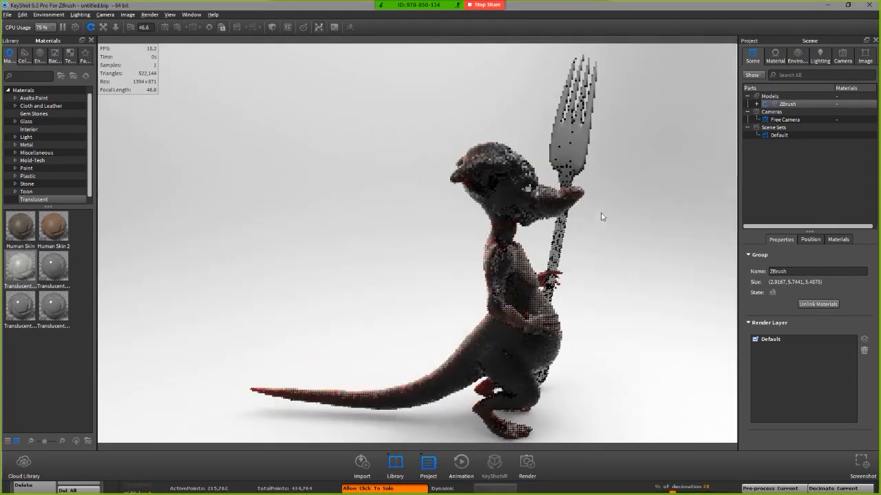
# - Try an Area Light material from the Light category on the fork
pyautogui.moveTo(482, 187); pyautogui.dragTo(385, 266, button='middle')
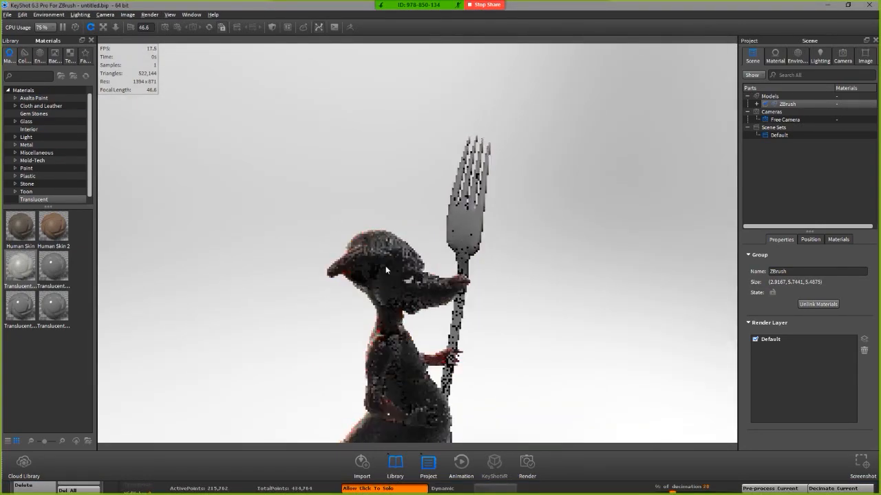
pyautogui.scroll(3, 385, 265)
pyautogui.scroll(-1, 46, 146)
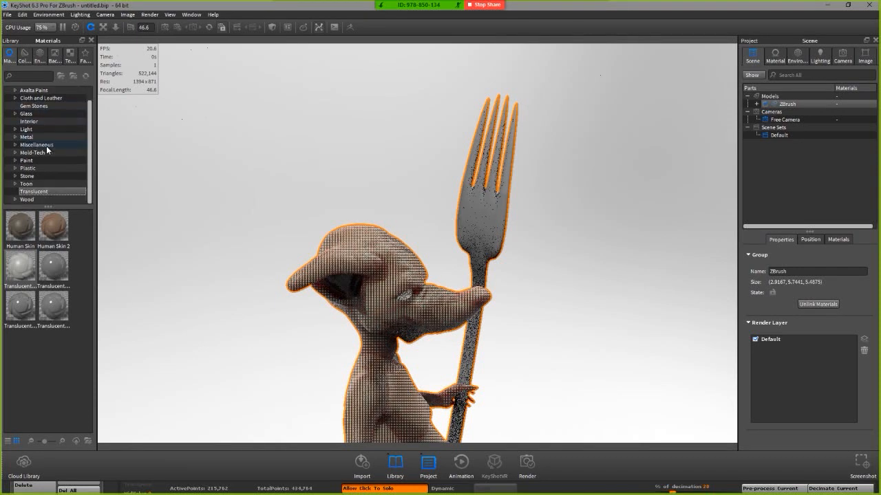
pyautogui.scroll(2, 38, 172)
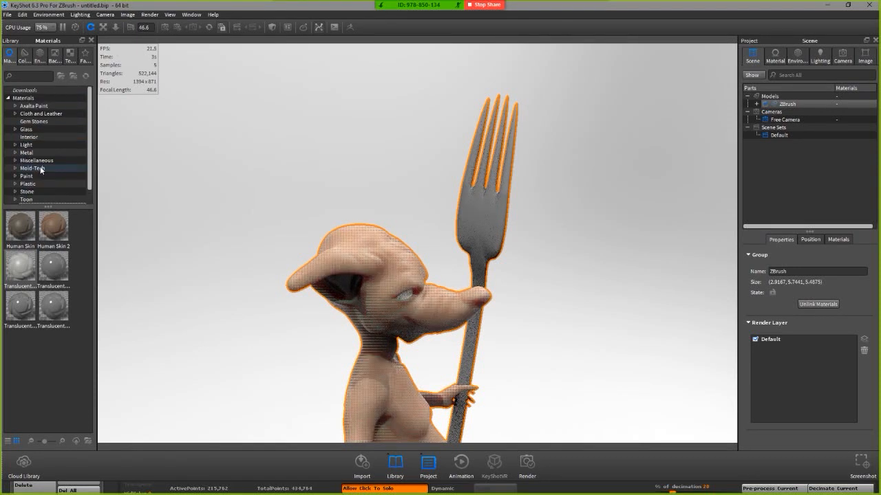
pyautogui.click(20, 148)
pyautogui.click(25, 153)
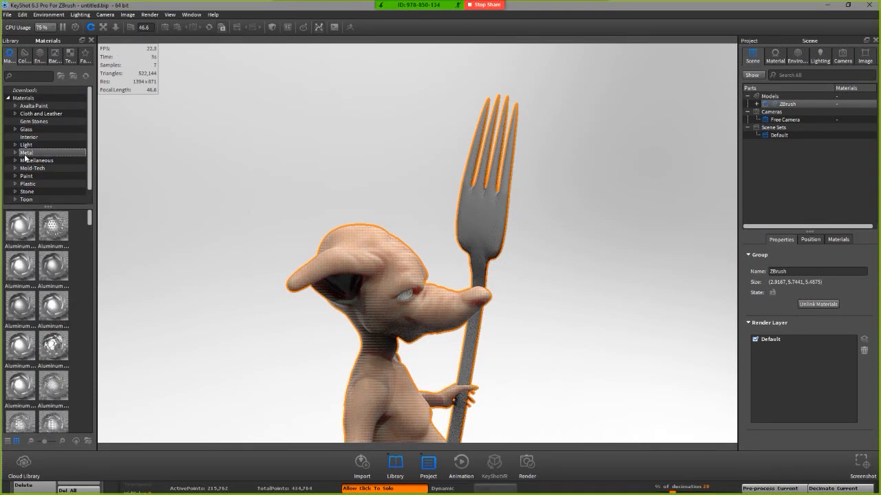
pyautogui.click(29, 145)
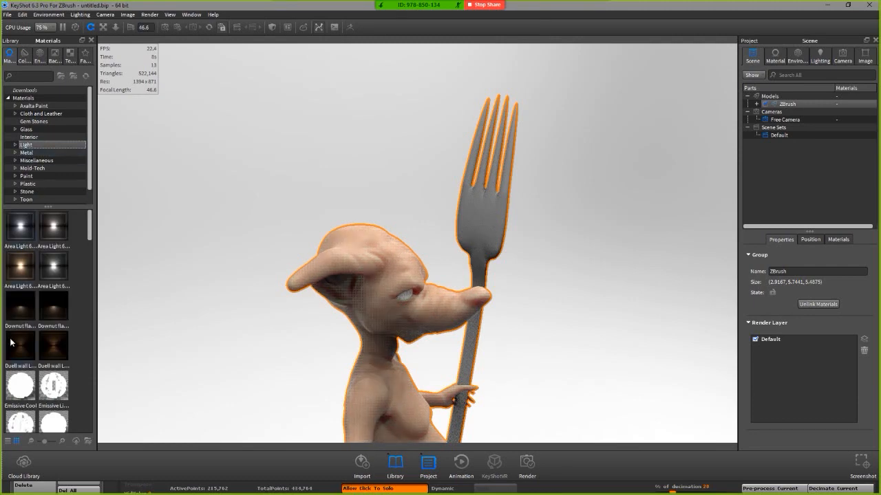
pyautogui.moveTo(21, 385); pyautogui.dragTo(466, 223)
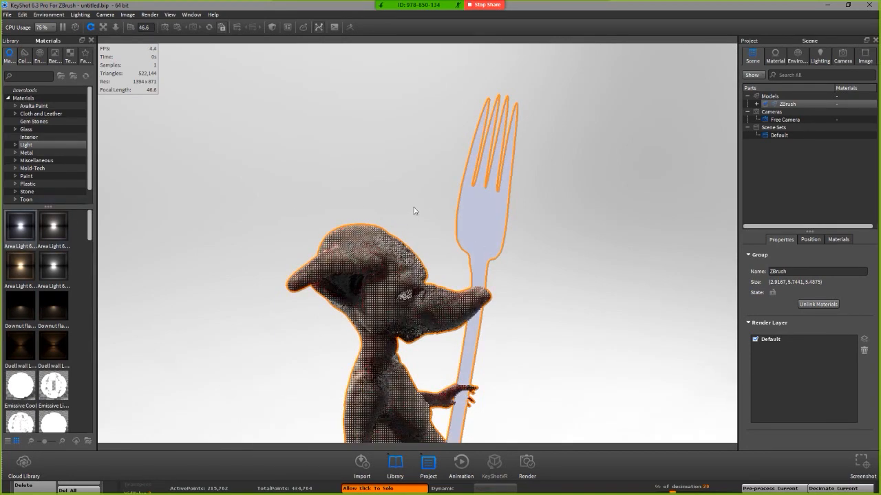
pyautogui.moveTo(415, 210); pyautogui.dragTo(3, 130)
# - Apply an aluminum material from the Metal category to the fork
pyautogui.click(27, 153)
pyautogui.moveTo(37, 236); pyautogui.dragTo(478, 220)
pyautogui.moveTo(388, 208); pyautogui.dragTo(167, 252)
# - Search the material library for "steel" and apply Steel Rough to the fork
pyautogui.scroll(-5, 6, 340)
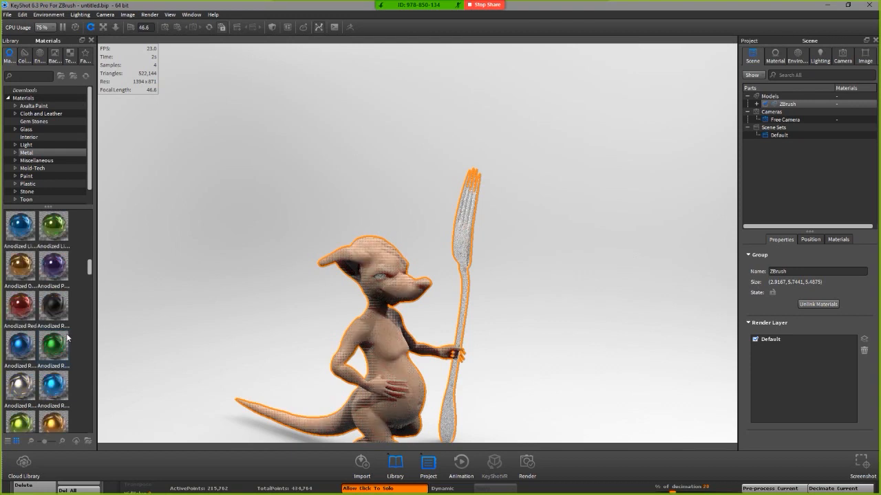
pyautogui.scroll(-5, 69, 336)
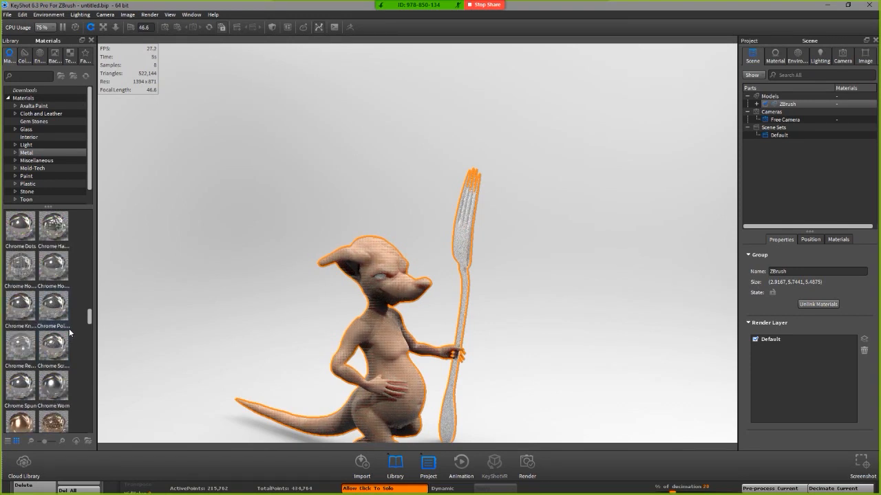
pyautogui.scroll(-5, 69, 328)
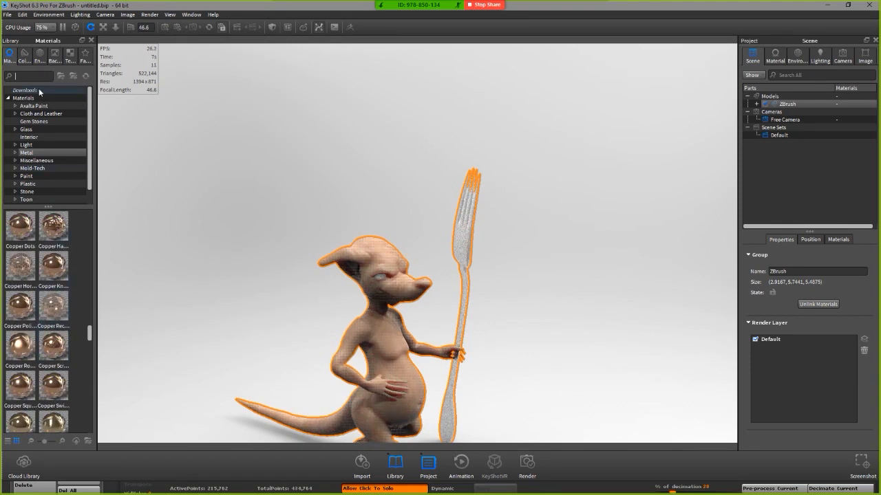
pyautogui.write('steel')
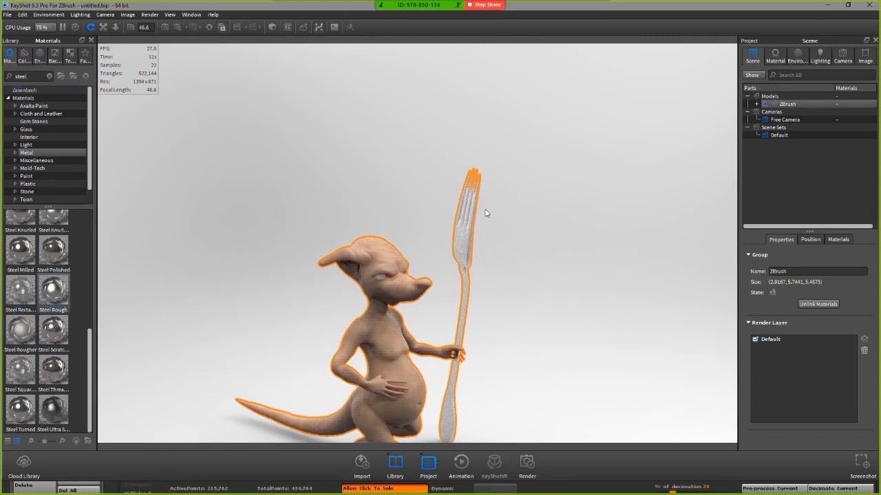
pyautogui.moveTo(485, 213); pyautogui.dragTo(466, 234)
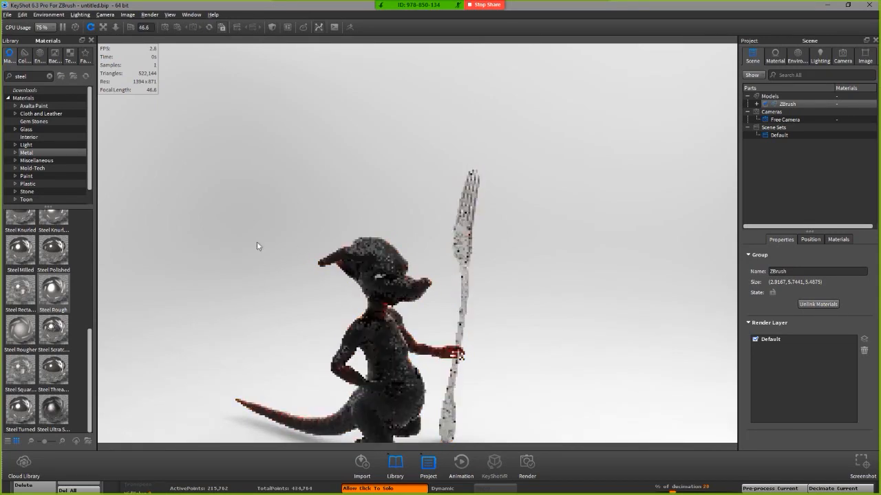
pyautogui.moveTo(256, 247); pyautogui.dragTo(174, 254)
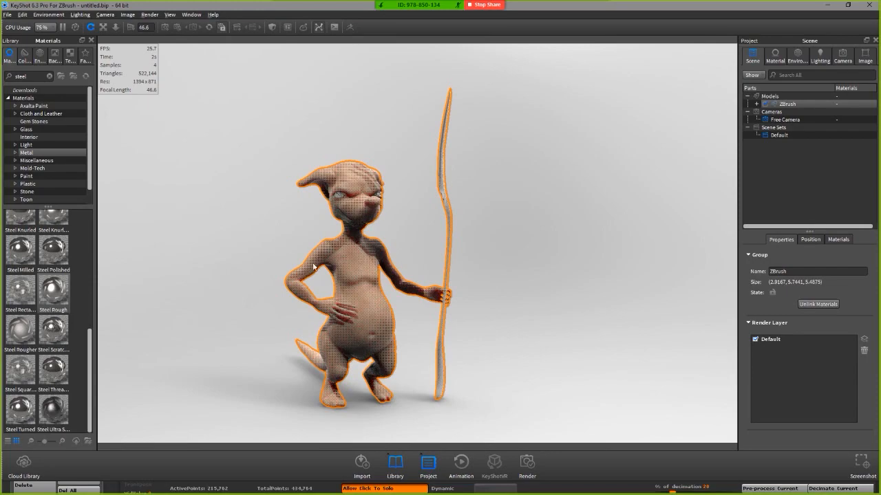
pyautogui.moveTo(313, 267); pyautogui.dragTo(140, 279)
pyautogui.moveTo(249, 272); pyautogui.dragTo(300, 260, button='middle')
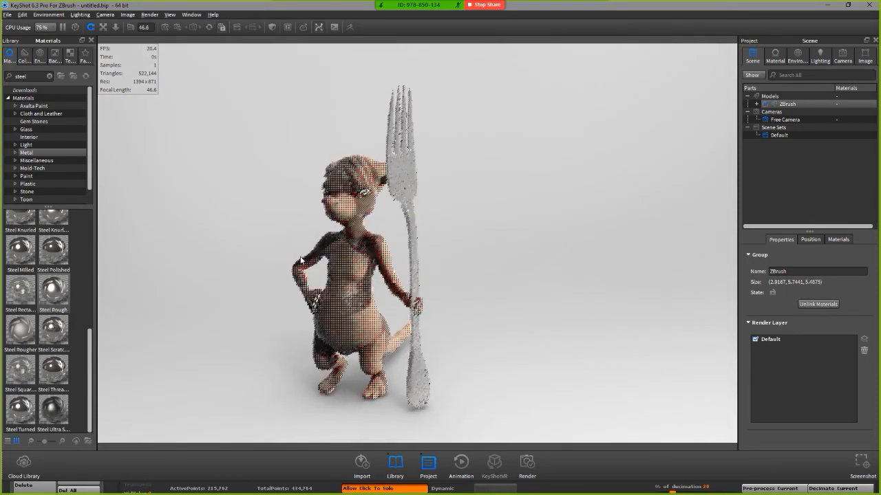
pyautogui.moveTo(300, 260); pyautogui.dragTo(379, 300)
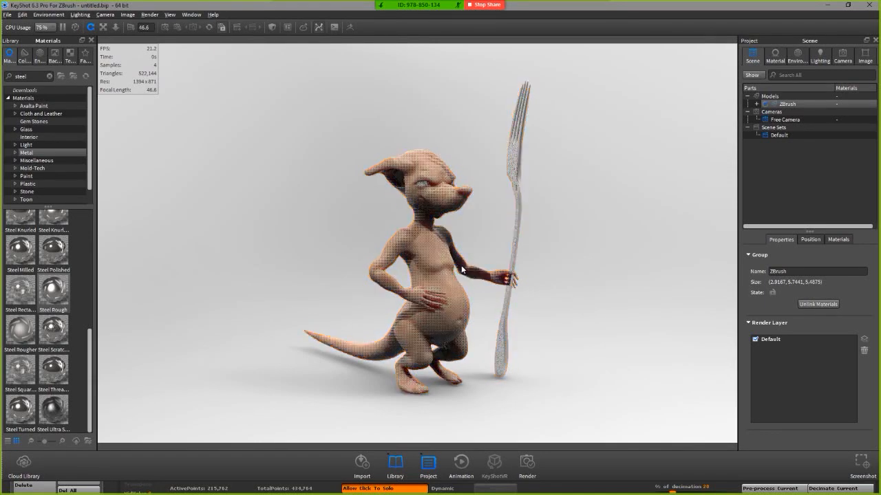
pyautogui.moveTo(462, 271); pyautogui.dragTo(404, 263)
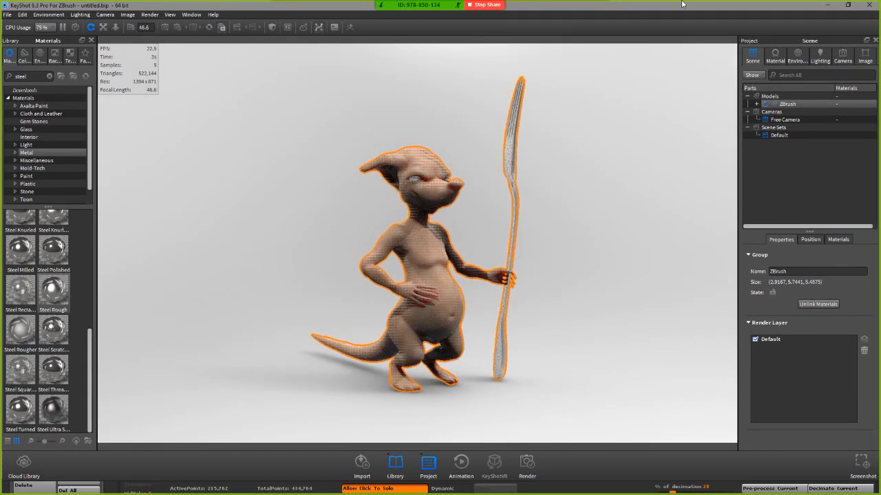
# - Switch back to ZBrush and make the fork, PM3D_Cube3D_1, the active subtool
pyautogui.click(828, 5)
pyautogui.moveTo(367, 236); pyautogui.dragTo(577, 231)
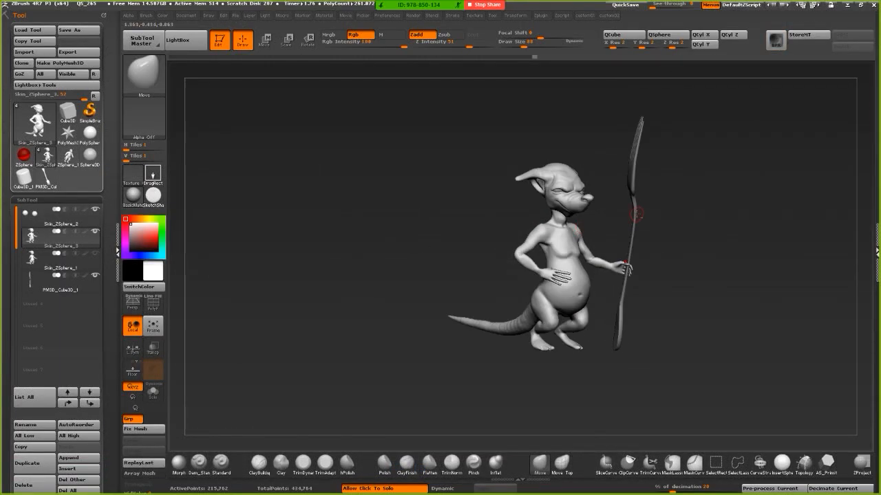
pyautogui.click(346, 193)
pyautogui.click(384, 189)
pyautogui.keyDown('alt'); pyautogui.click(634, 225); pyautogui.keyUp('alt')
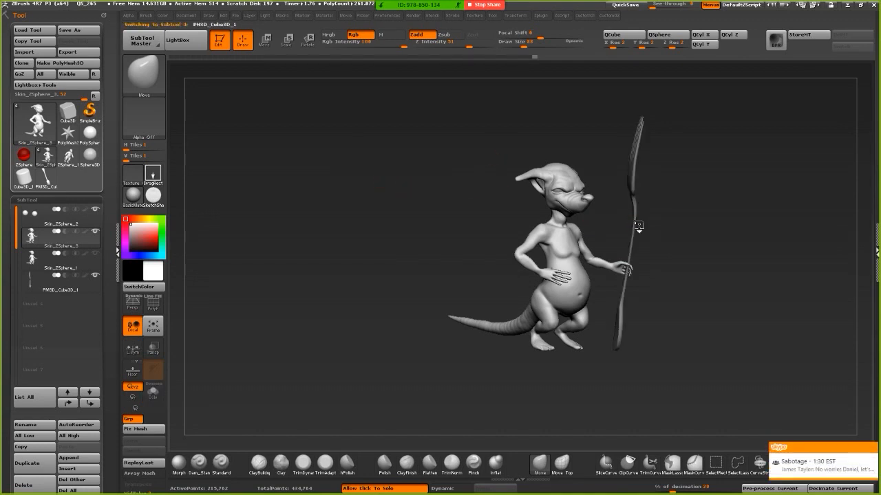
# - Rotate the fork with the transpose line to align its handle with the creature's gripping hand, and adjust its position with Move
pyautogui.click(870, 450)
pyautogui.moveTo(387, 222); pyautogui.dragTo(346, 209)
pyautogui.keyDown('alt'); pyautogui.moveTo(414, 242); pyautogui.dragTo(460, 256); pyautogui.keyUp('alt')
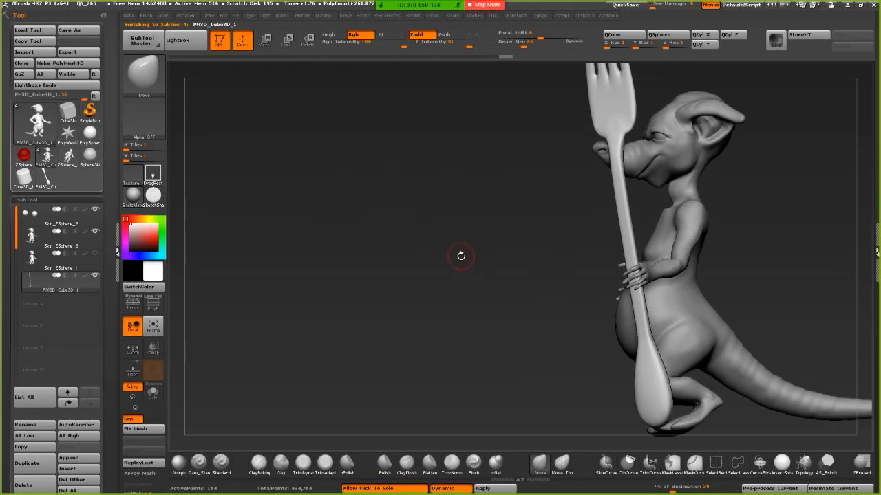
pyautogui.click(308, 39)
pyautogui.moveTo(621, 189); pyautogui.dragTo(646, 338)
pyautogui.moveTo(634, 264); pyautogui.dragTo(626, 254)
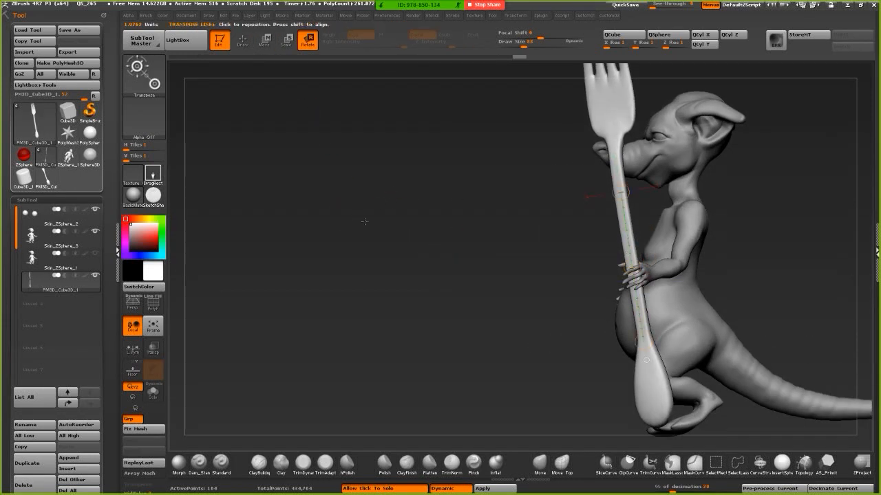
pyautogui.moveTo(364, 219)
pyautogui.mouseDown()
pyautogui.moveTo(426, 227)
pyautogui.moveTo(372, 211)
pyautogui.moveTo(375, 200)
pyautogui.moveTo(378, 216)
pyautogui.mouseUp()
pyautogui.moveTo(650, 296); pyautogui.dragTo(626, 292)
pyautogui.moveTo(479, 196)
pyautogui.keyDown('alt'); pyautogui.mouseDown()
pyautogui.moveTo(465, 194)
pyautogui.moveTo(466, 187)
pyautogui.mouseUp(); pyautogui.keyUp('alt')
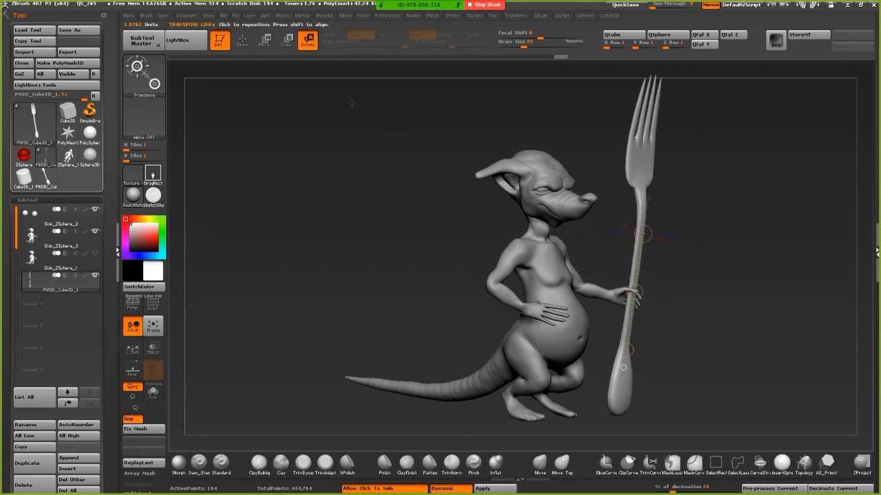
pyautogui.click(266, 43)
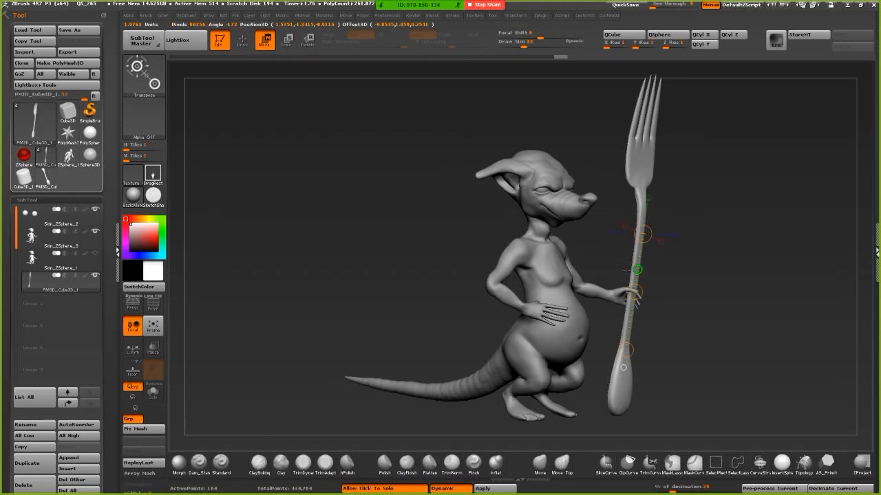
pyautogui.moveTo(625, 251); pyautogui.dragTo(605, 265)
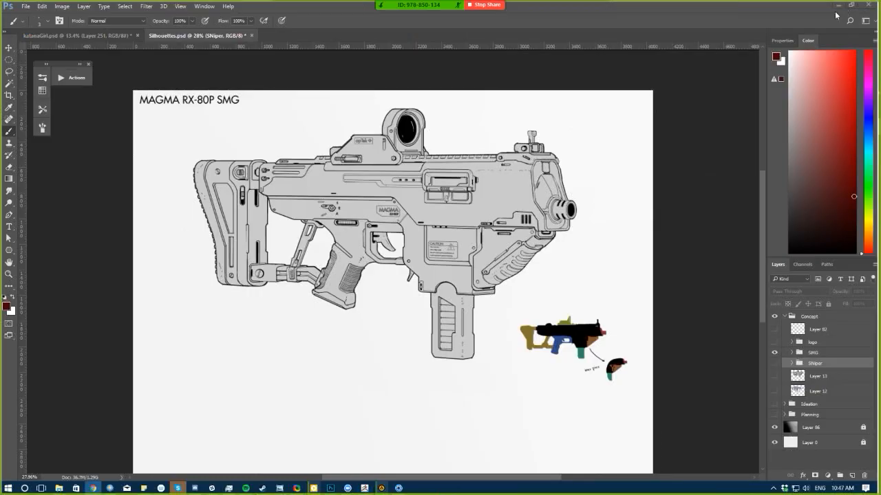
# - Switch to KeyShot and undo the last change
pyautogui.click(842, 5)
pyautogui.click(398, 487)
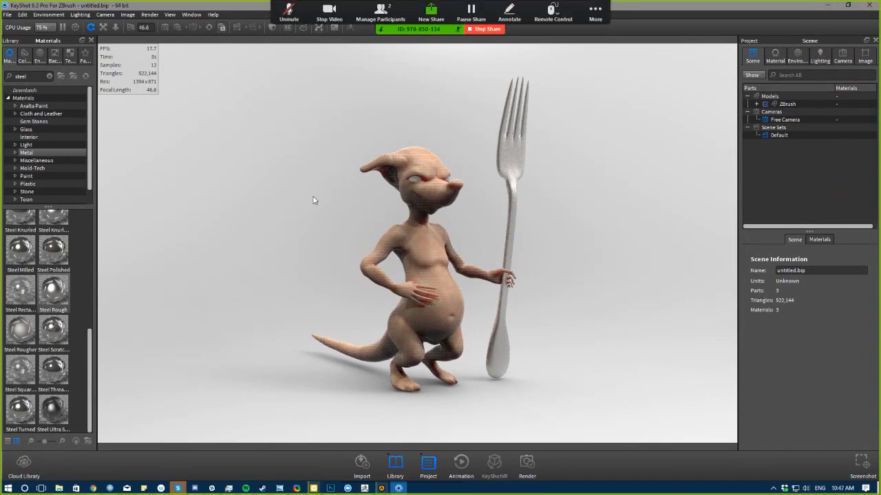
pyautogui.hotkey('ctrl', 'z')
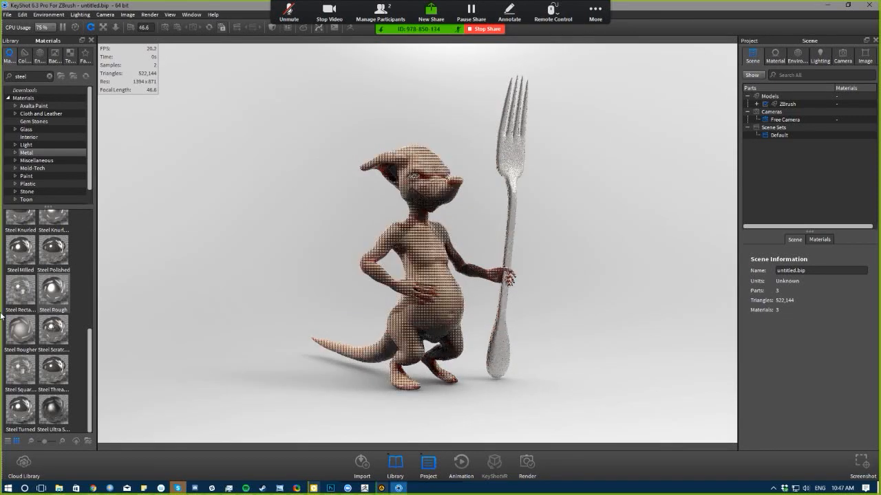
# - Apply the Steel Ultra Scratched material to the fork
pyautogui.scroll(3, 41, 276)
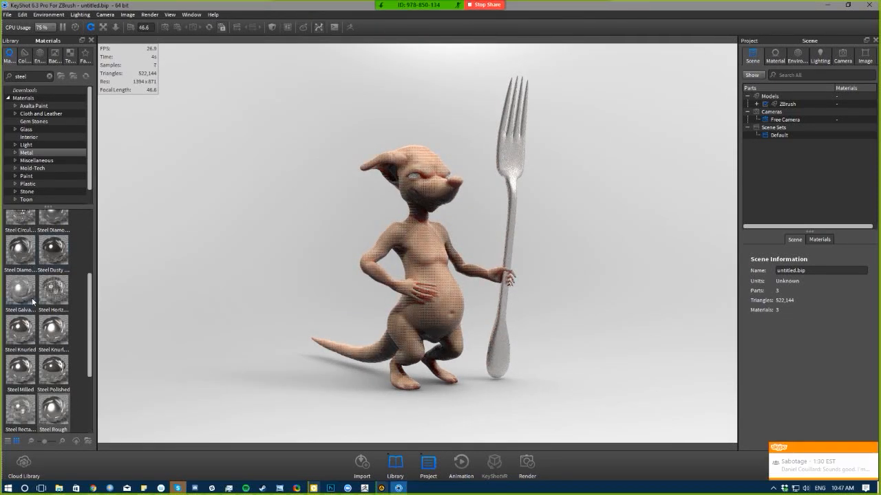
pyautogui.click(871, 449)
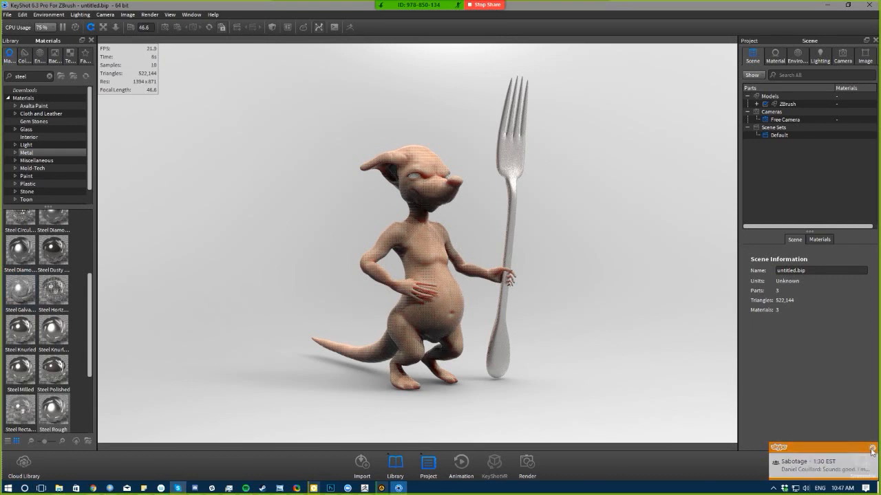
pyautogui.scroll(-3, 21, 350)
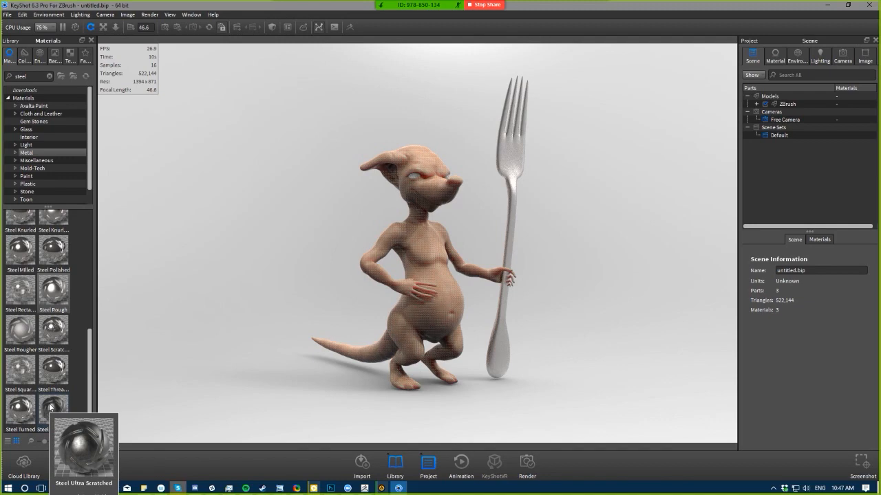
pyautogui.moveTo(49, 407); pyautogui.dragTo(510, 199)
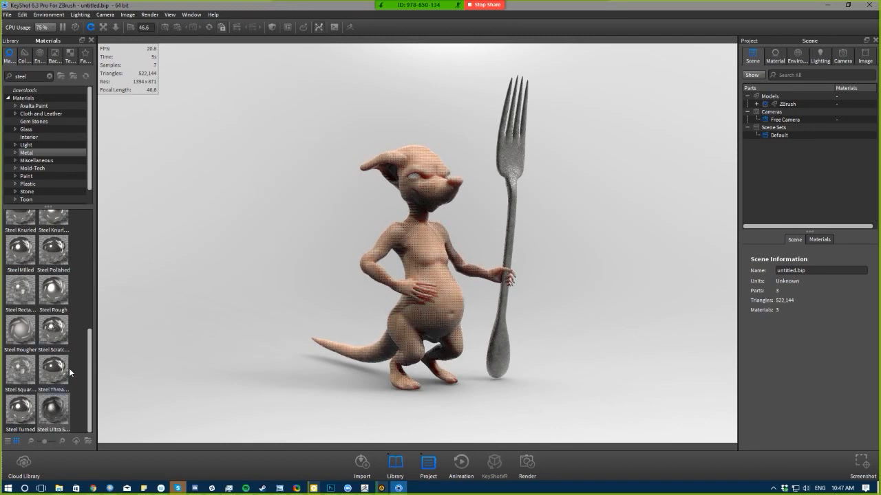
# - Reframe the camera slightly closer on the creature and fork for the render
pyautogui.scroll(2, 67, 368)
pyautogui.scroll(-3, 67, 368)
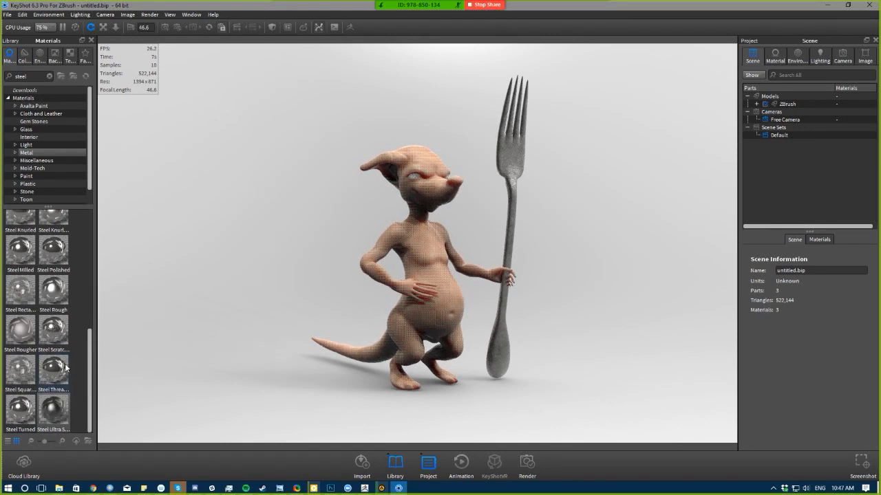
pyautogui.moveTo(69, 364); pyautogui.dragTo(426, 202)
pyautogui.scroll(3, 331, 249)
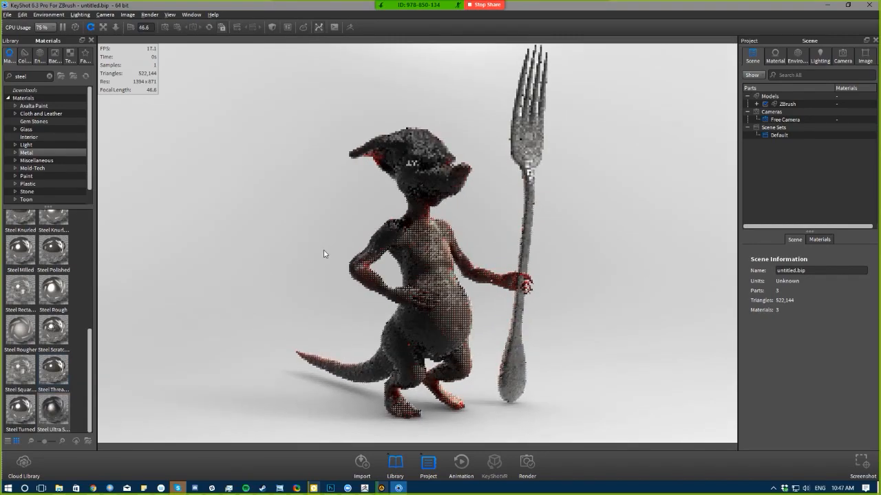
pyautogui.moveTo(324, 254); pyautogui.dragTo(309, 308)
pyautogui.hotkey('ctrl', 'z')
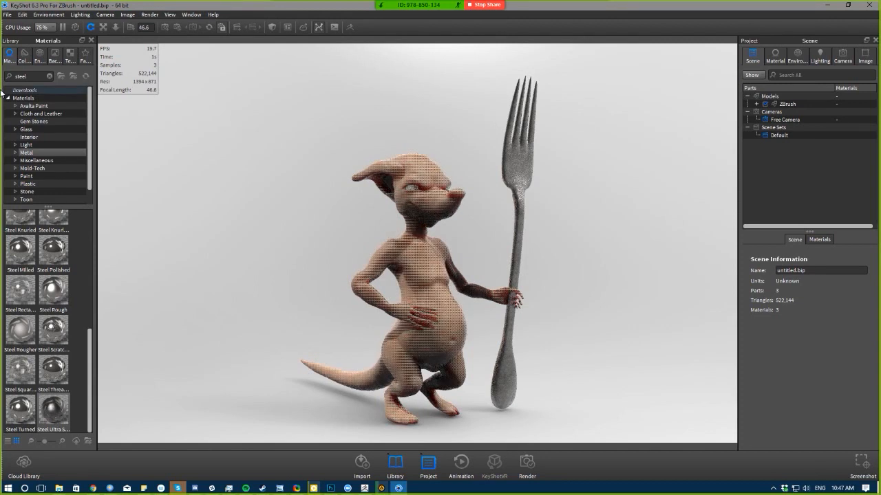
# - Open the Render settings, check the quality options, and enable all render passes for the still image
pyautogui.click(149, 14)
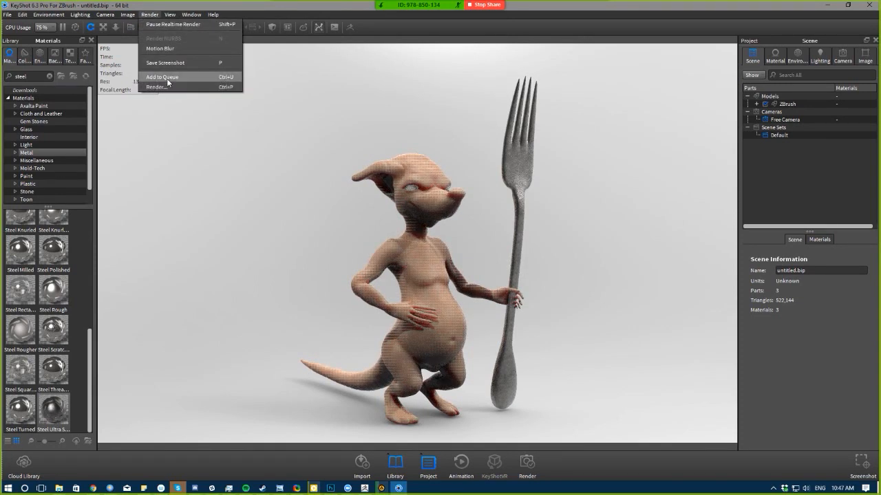
pyautogui.click(158, 88)
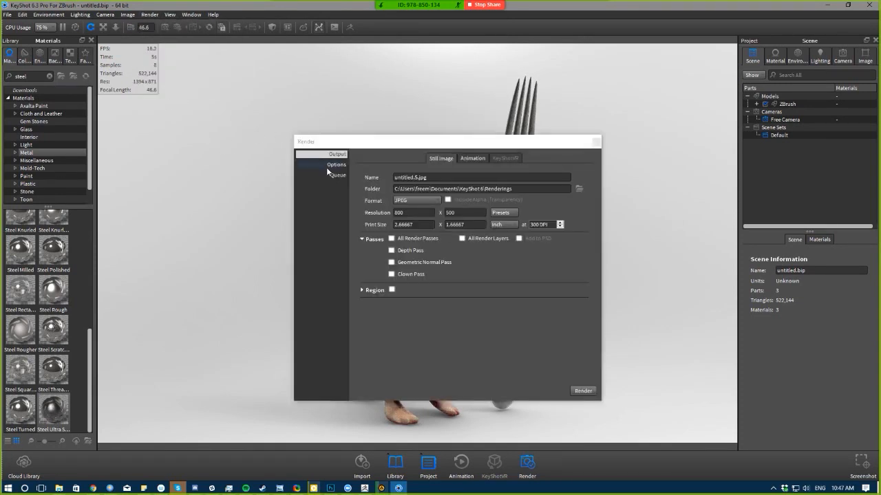
pyautogui.click(334, 166)
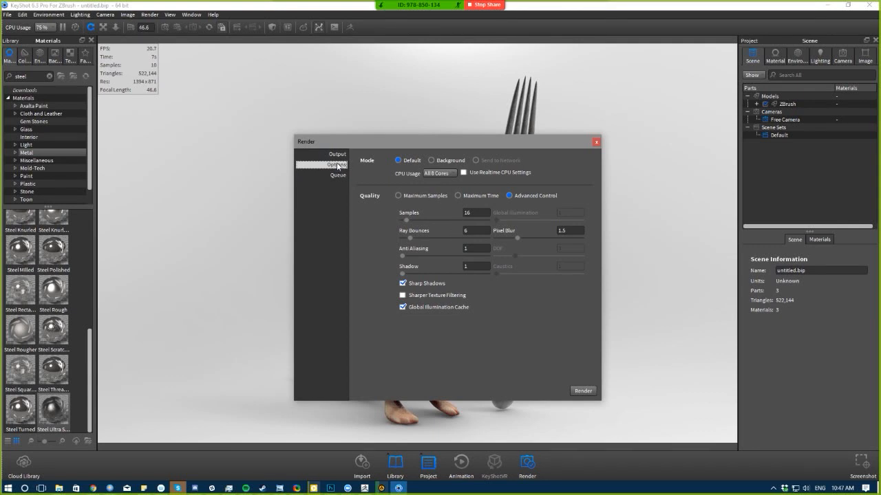
pyautogui.click(337, 154)
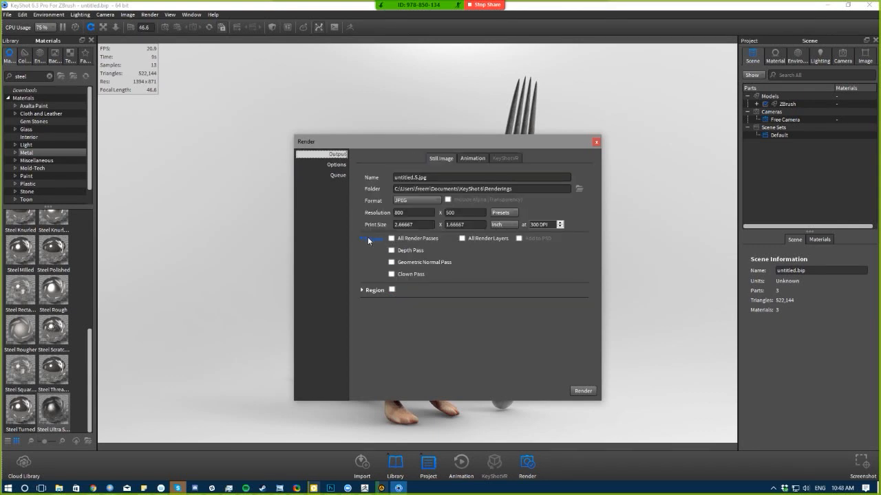
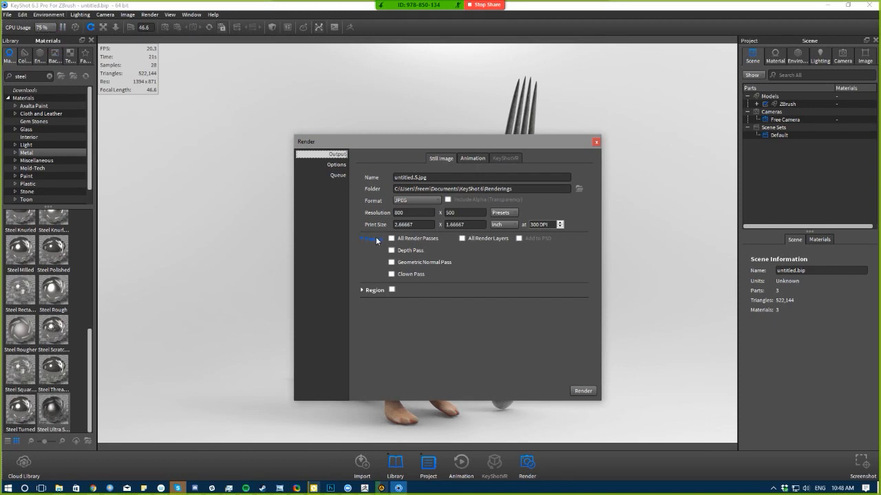
pyautogui.click(391, 239)
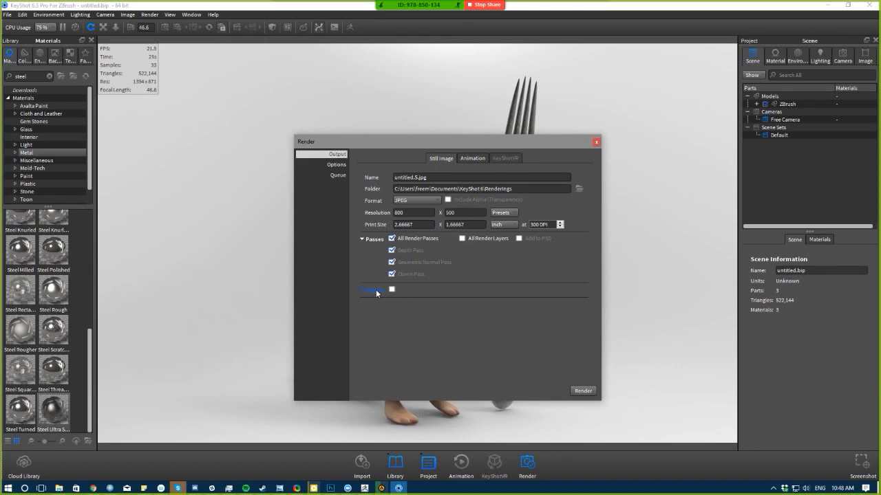
# - Set the render output to PNG with alpha transparency at 2560 x 1600, and close the Render settings
pyautogui.click(422, 201)
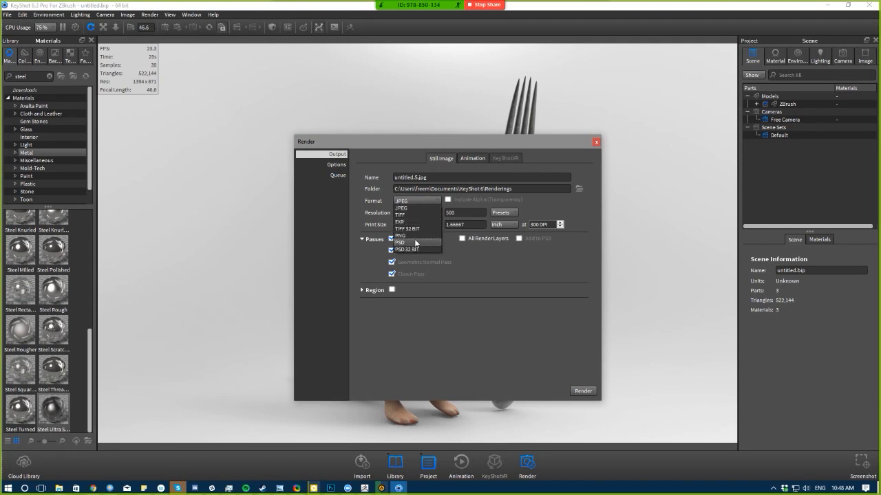
pyautogui.click(413, 236)
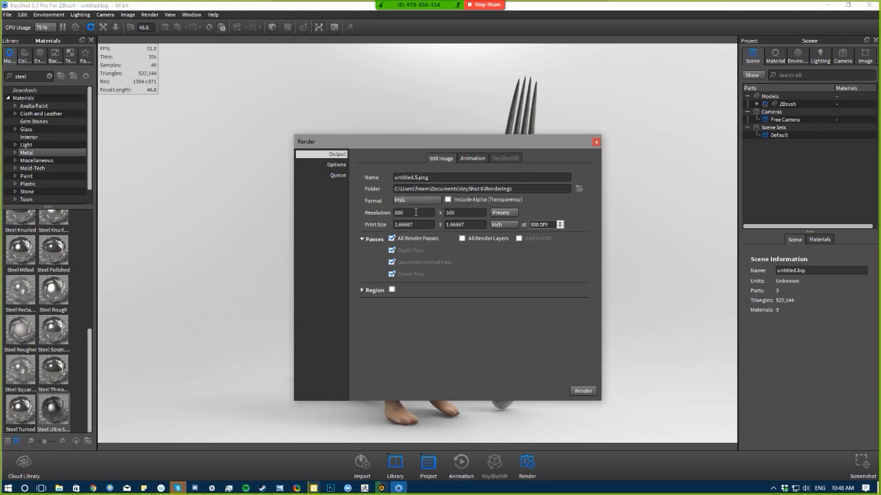
pyautogui.click(469, 201)
pyautogui.moveTo(414, 212); pyautogui.dragTo(390, 227)
pyautogui.click(506, 212)
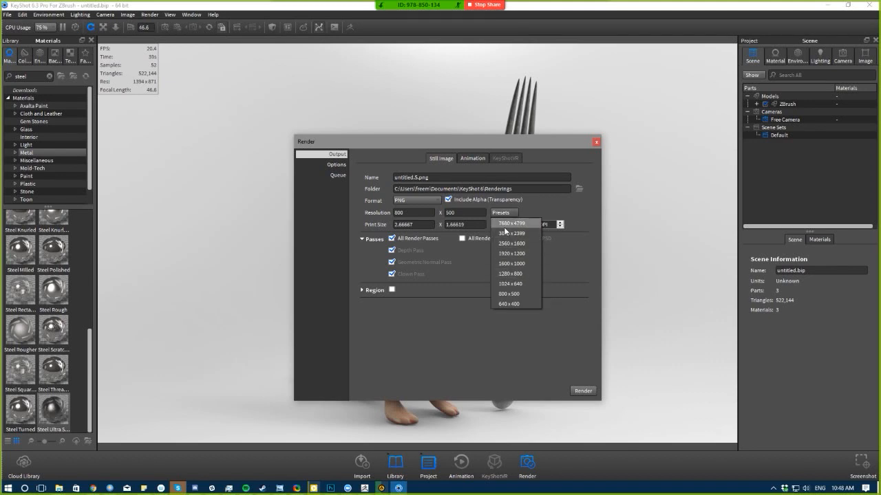
pyautogui.click(510, 243)
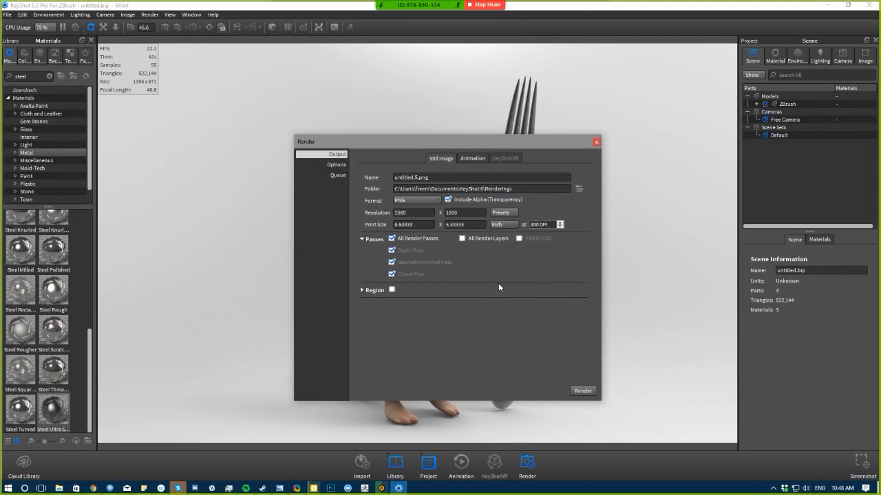
pyautogui.moveTo(481, 142); pyautogui.dragTo(430, 105)
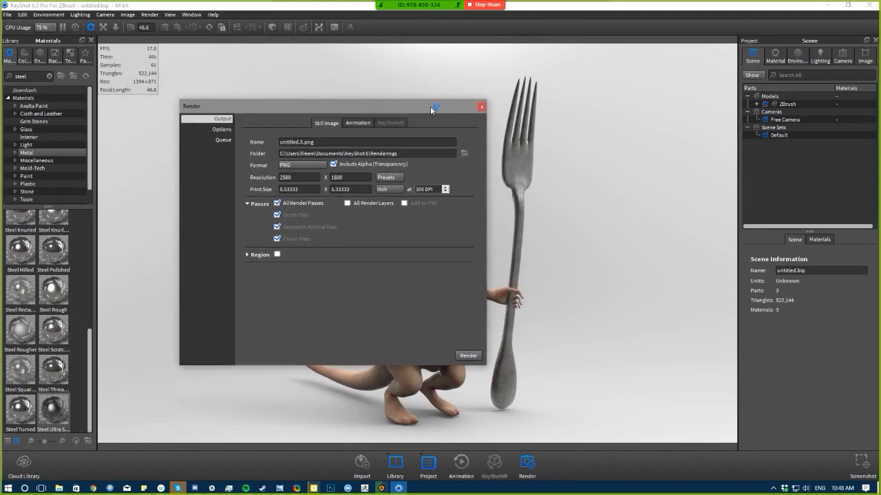
pyautogui.click(482, 106)
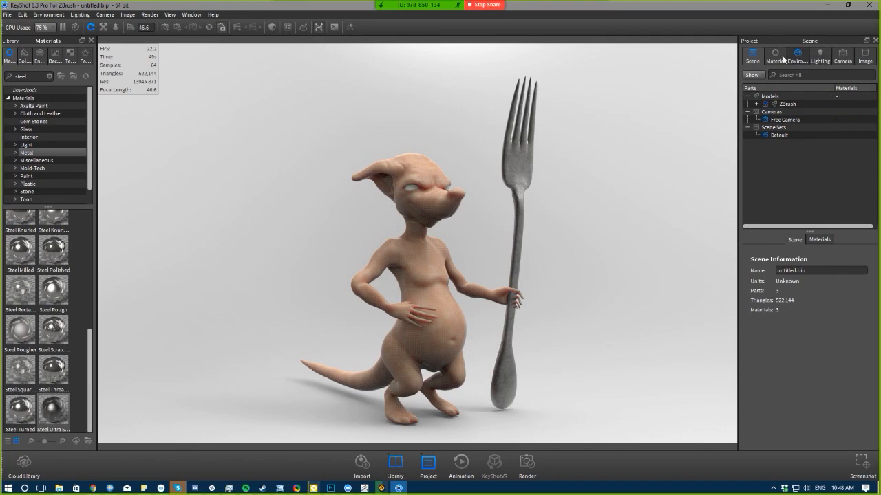
# - Rotate the startup.hdr lighting environment around the creature to 82.5
pyautogui.click(776, 56)
pyautogui.click(795, 57)
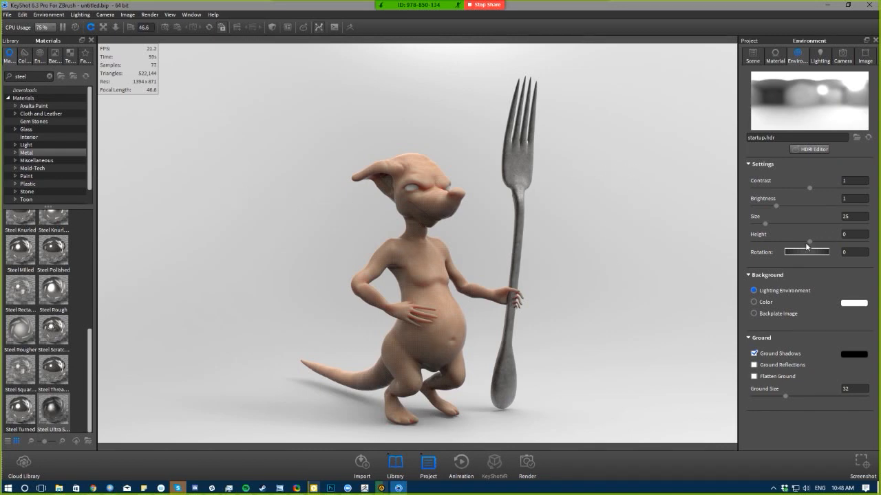
pyautogui.moveTo(798, 253); pyautogui.dragTo(713, 249)
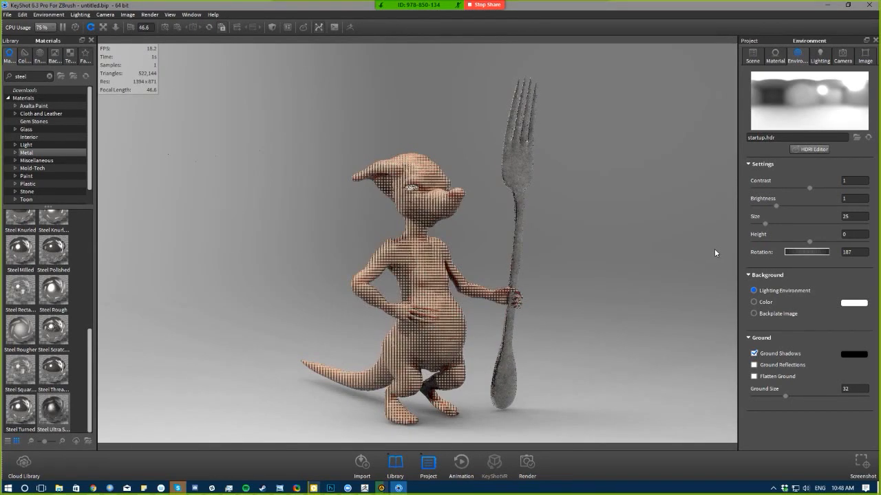
pyautogui.moveTo(802, 252); pyautogui.dragTo(848, 253)
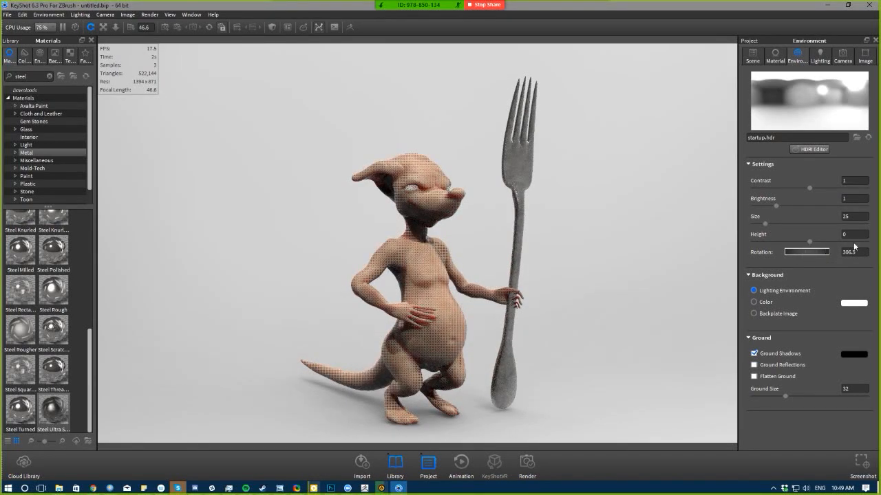
pyautogui.moveTo(817, 254); pyautogui.dragTo(871, 259)
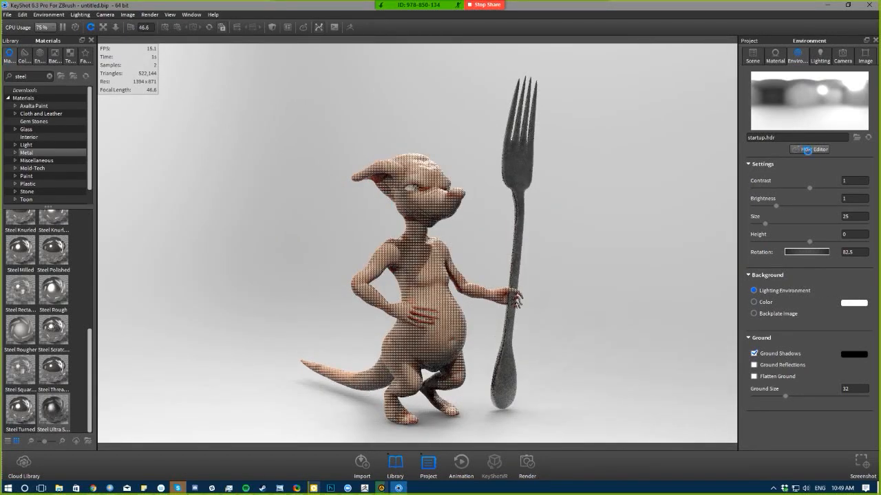
# - Open the environment image in the HDRI Editor and add a circular light pin
pyautogui.click(808, 150)
pyautogui.moveTo(436, 339); pyautogui.dragTo(519, 211)
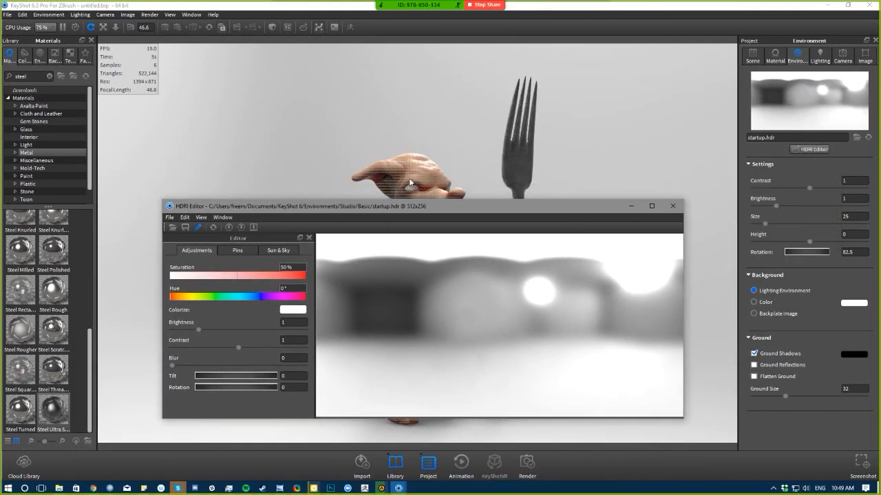
pyautogui.moveTo(436, 207); pyautogui.dragTo(602, 122)
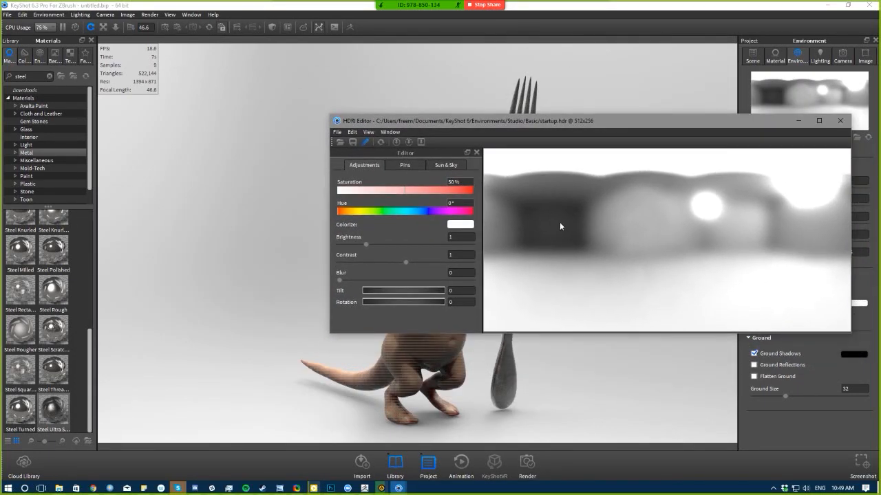
pyautogui.click(402, 166)
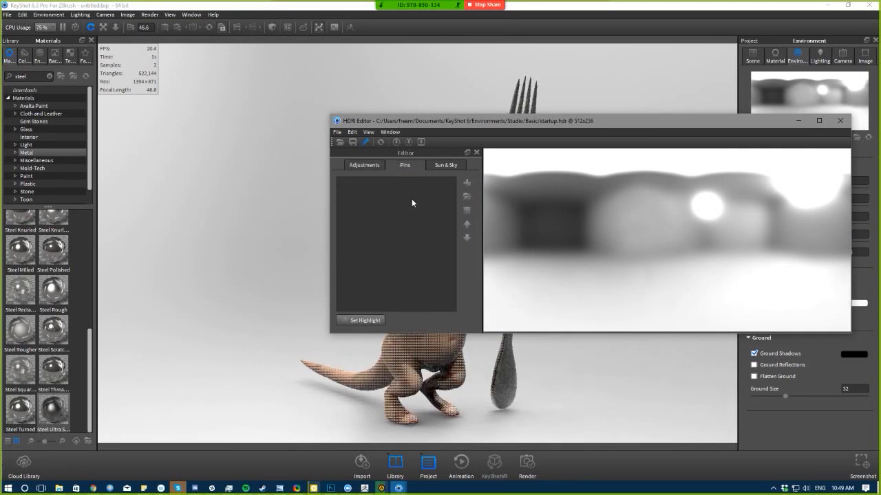
pyautogui.click(467, 183)
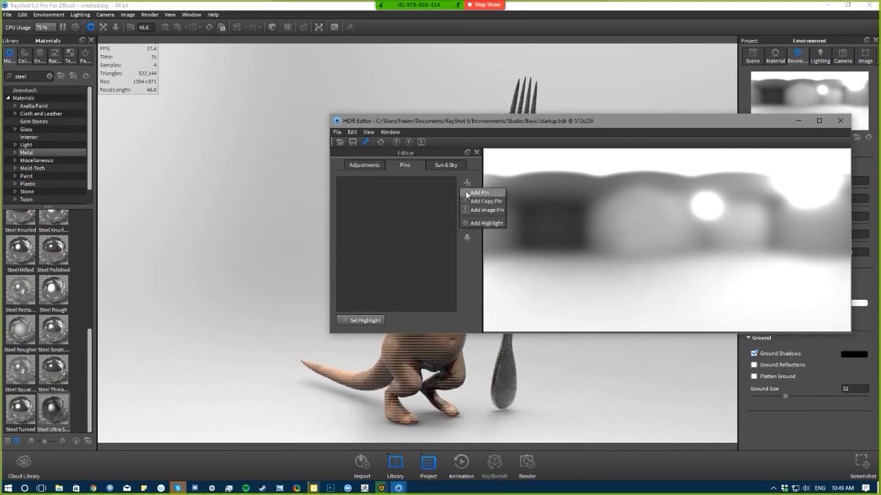
pyautogui.click(467, 195)
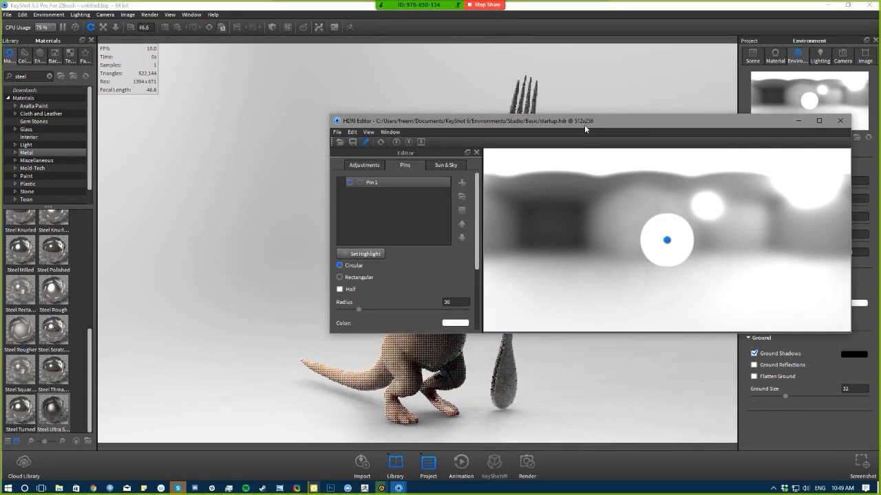
# - Shrink the HDRI Editor window and move it aside so the creature stays in view
pyautogui.moveTo(595, 123); pyautogui.dragTo(428, 94)
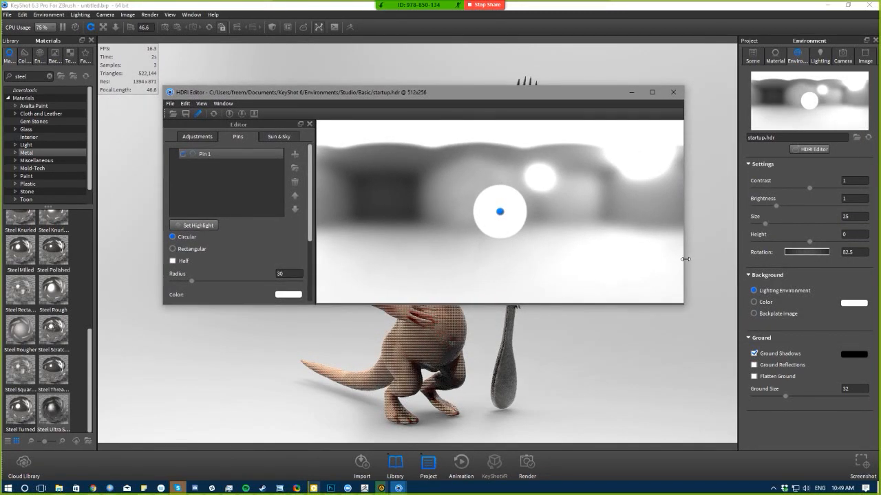
pyautogui.moveTo(693, 258); pyautogui.dragTo(518, 247)
pyautogui.moveTo(423, 92); pyautogui.dragTo(762, 182)
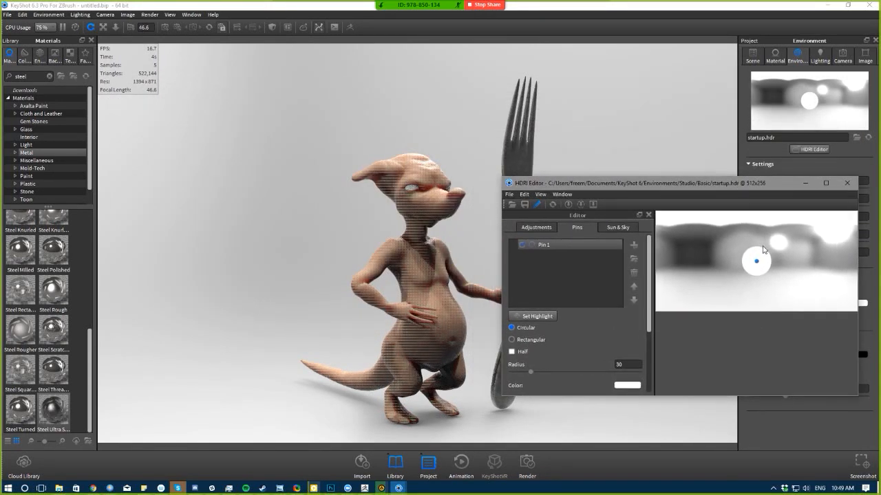
# - Set the circular light pin's colour to red with RGB values 170, 0, 0
pyautogui.click(619, 386)
pyautogui.click(599, 359)
pyautogui.moveTo(634, 344); pyautogui.dragTo(633, 336)
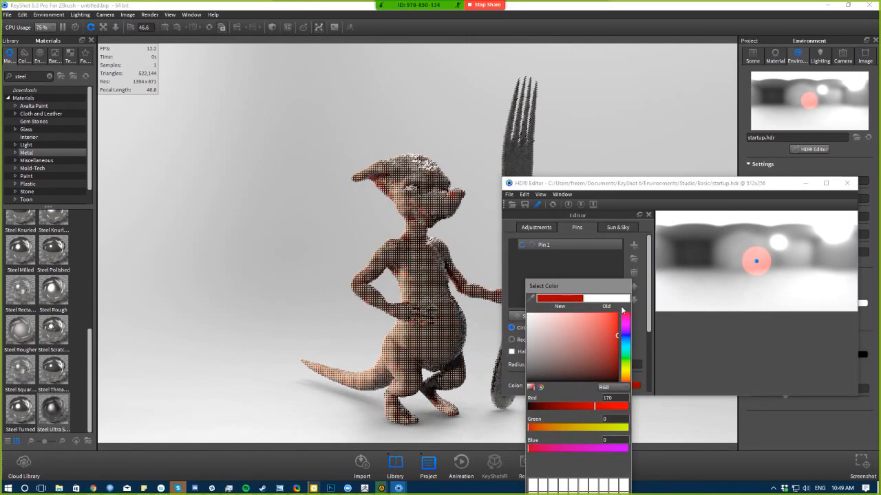
pyautogui.click(735, 351)
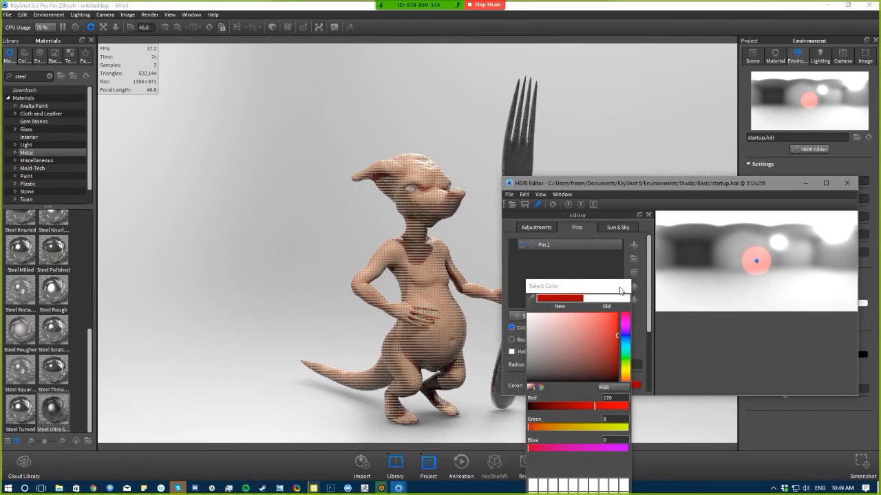
pyautogui.moveTo(621, 288); pyautogui.dragTo(604, 198)
pyautogui.click(577, 465)
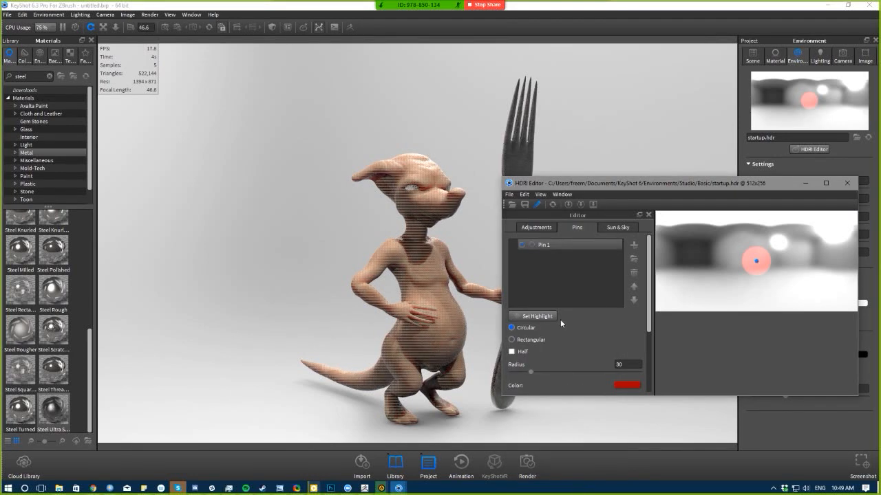
# - Change the light pin's colour to cyan with RGB values 0, 159, 170
pyautogui.click(626, 386)
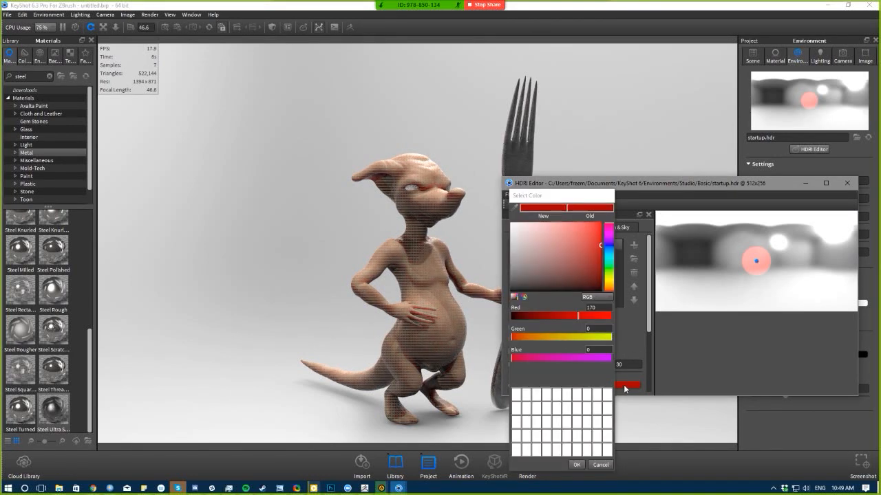
pyautogui.click(609, 257)
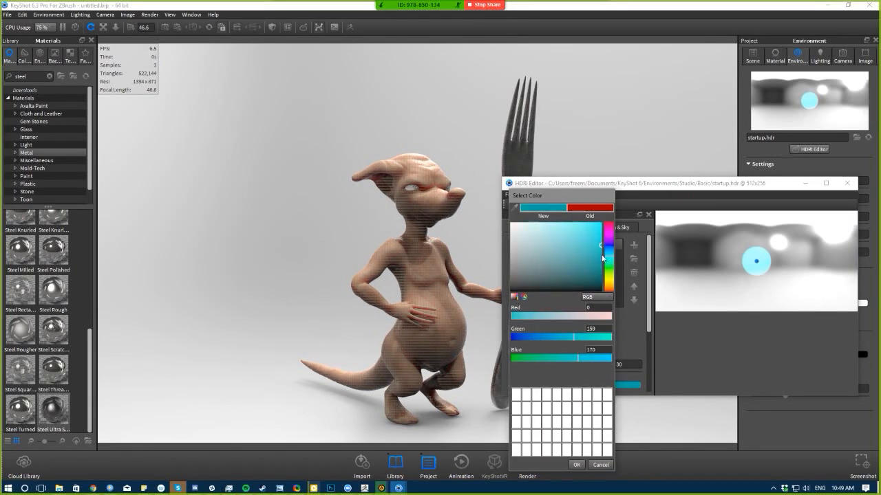
# - Set the light pin's color to bright cyan with Red 0, Green 238, Blue 255
pyautogui.moveTo(597, 238); pyautogui.dragTo(603, 222)
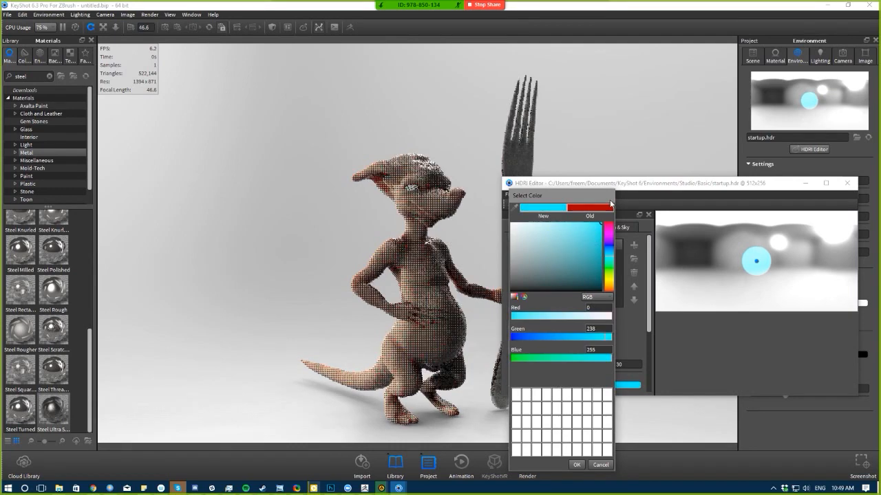
pyautogui.click(577, 465)
pyautogui.scroll(-2, 535, 348)
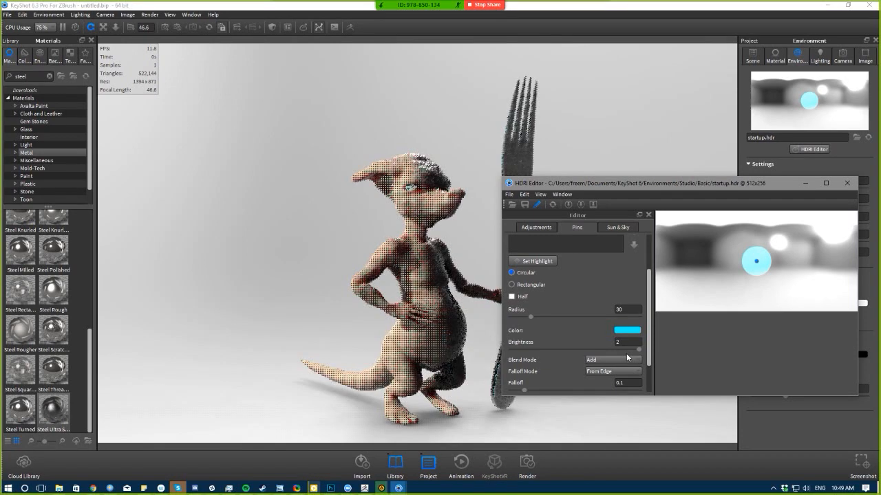
pyautogui.scroll(-2, 592, 361)
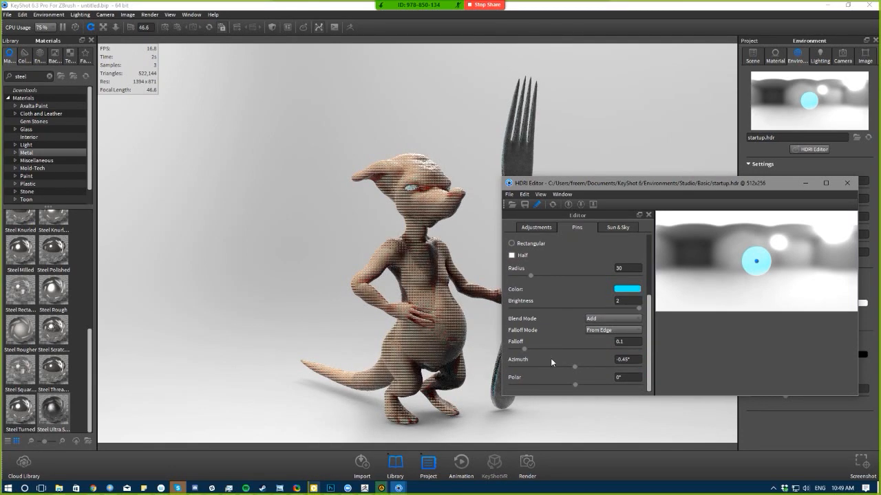
# - Change the light pin's shape to Rectangular and enlarge its size to 48.2
pyautogui.scroll(4, 550, 357)
pyautogui.click(512, 326)
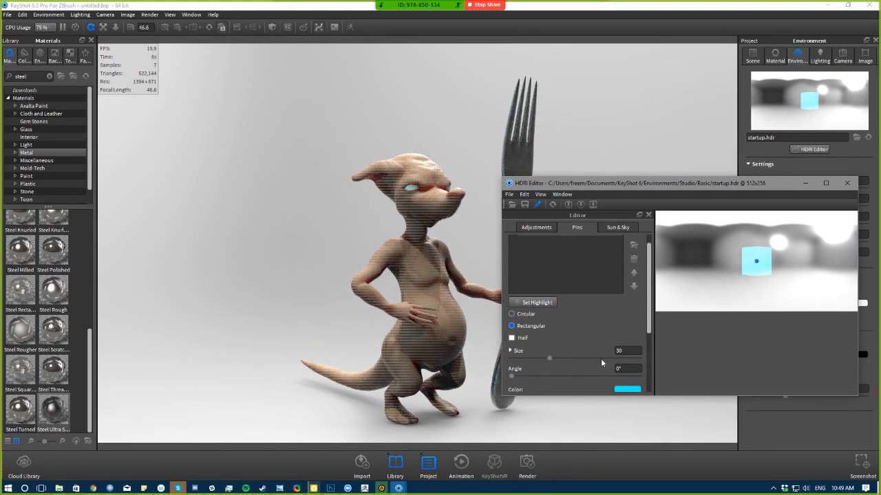
pyautogui.moveTo(550, 356); pyautogui.dragTo(573, 356)
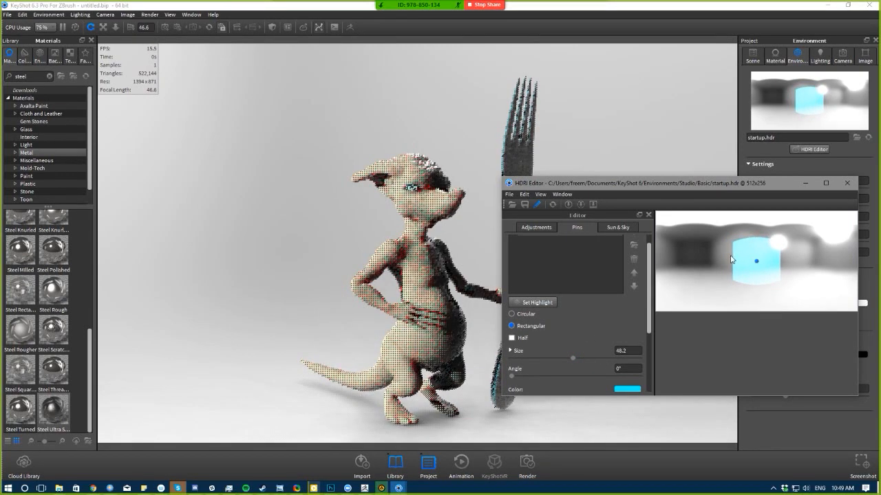
# - Move the rectangular light pin to the far left edge of the HDRI image, slightly below mid-height
pyautogui.click(757, 262)
pyautogui.moveTo(757, 262); pyautogui.dragTo(682, 270)
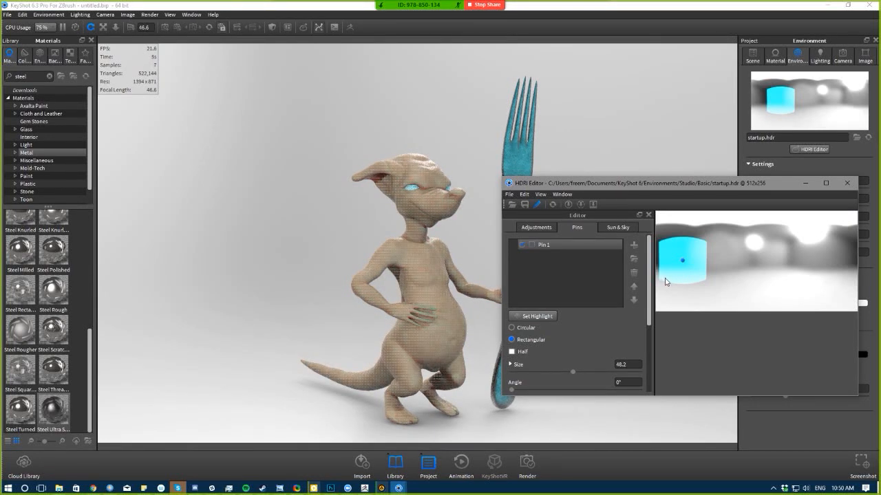
pyautogui.moveTo(681, 261); pyautogui.dragTo(676, 266)
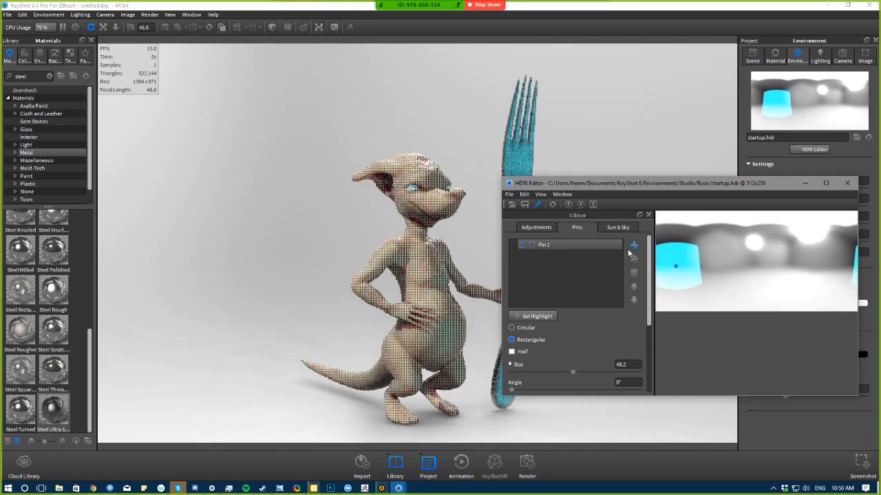
# - Reposition the cyan light pin by setting its highlight directly on the creature model, finish placement and reopen the HDRI Editor
pyautogui.click(528, 317)
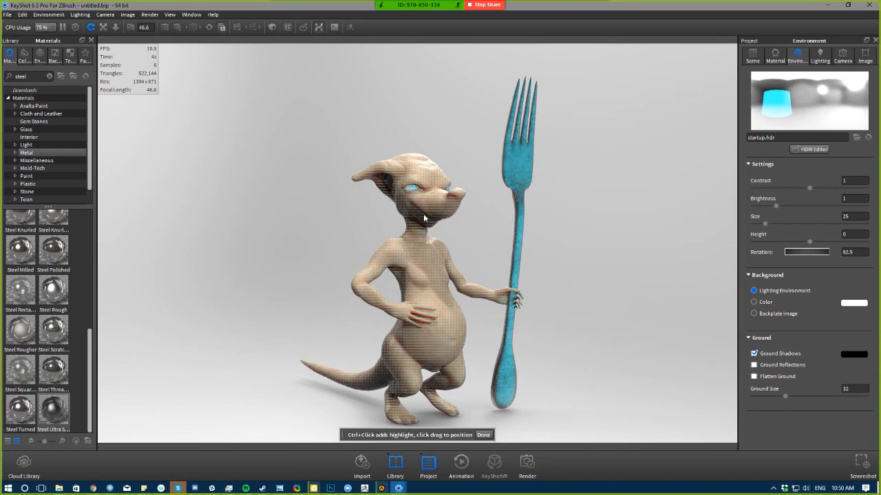
pyautogui.moveTo(427, 203)
pyautogui.mouseDown()
pyautogui.moveTo(416, 199)
pyautogui.moveTo(415, 211)
pyautogui.mouseUp()
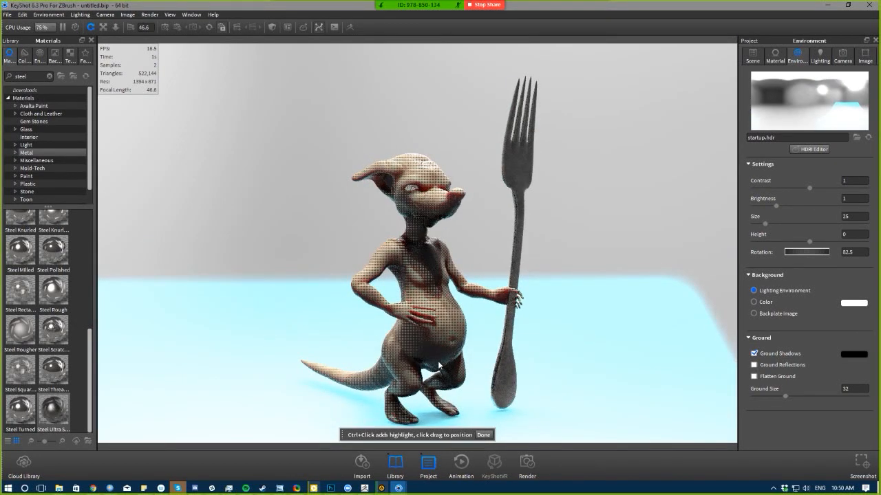
pyautogui.keyDown('ctrl'); pyautogui.click(454, 212); pyautogui.keyUp('ctrl')
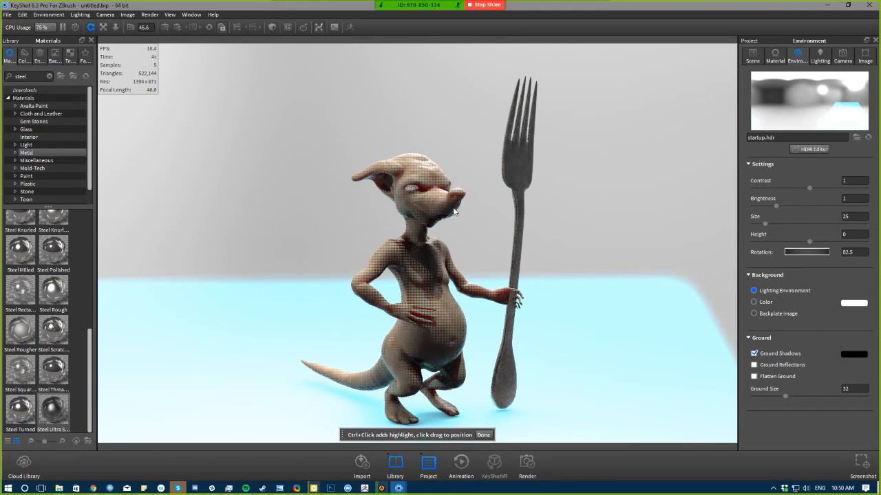
pyautogui.click(483, 435)
pyautogui.click(813, 149)
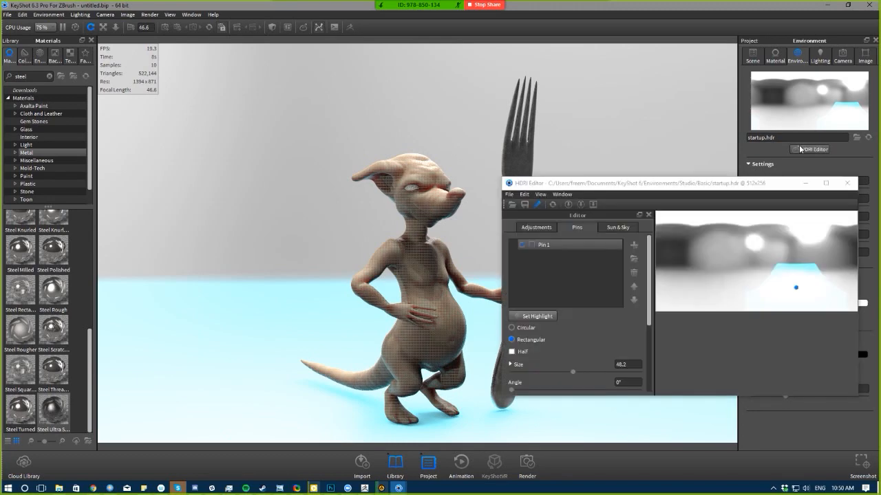
pyautogui.scroll(-1, 561, 357)
pyautogui.scroll(1, 567, 348)
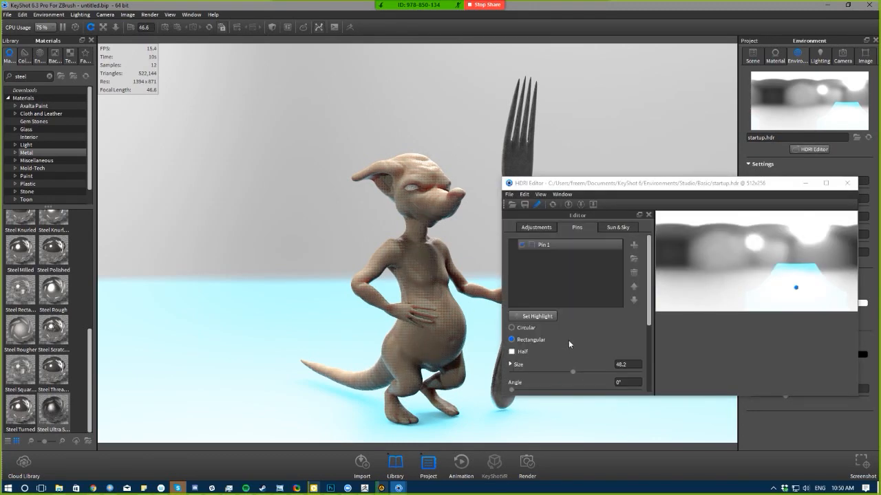
pyautogui.scroll(-2, 577, 324)
pyautogui.scroll(3, 578, 323)
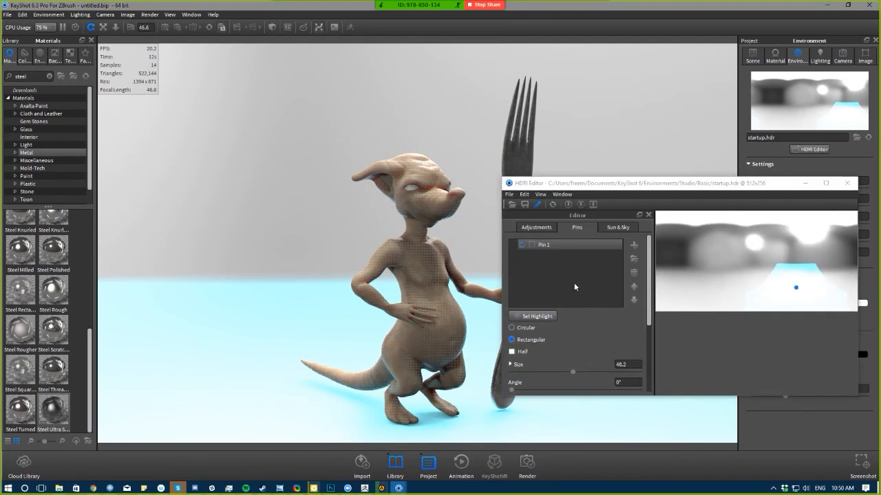
pyautogui.click(540, 230)
pyautogui.click(570, 227)
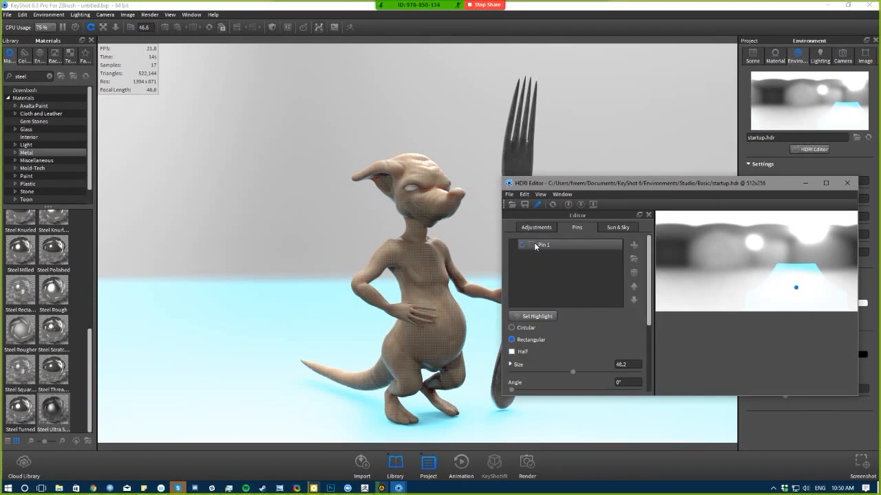
# - Try the Alpha blend mode on the cyan light pin and switch it back to Add
pyautogui.scroll(-3, 564, 289)
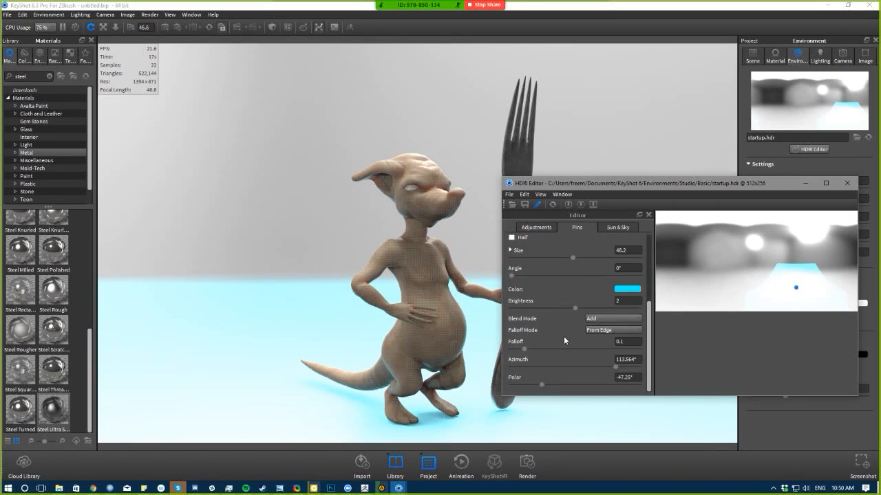
pyautogui.click(592, 319)
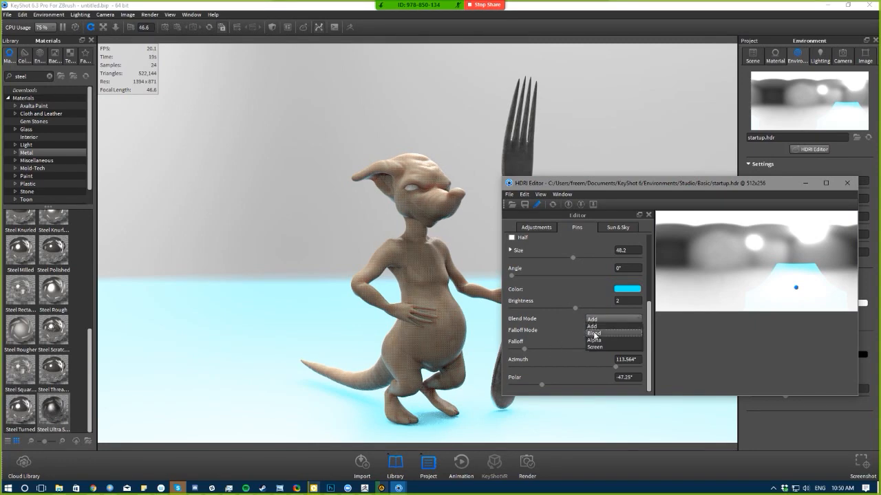
pyautogui.click(595, 333)
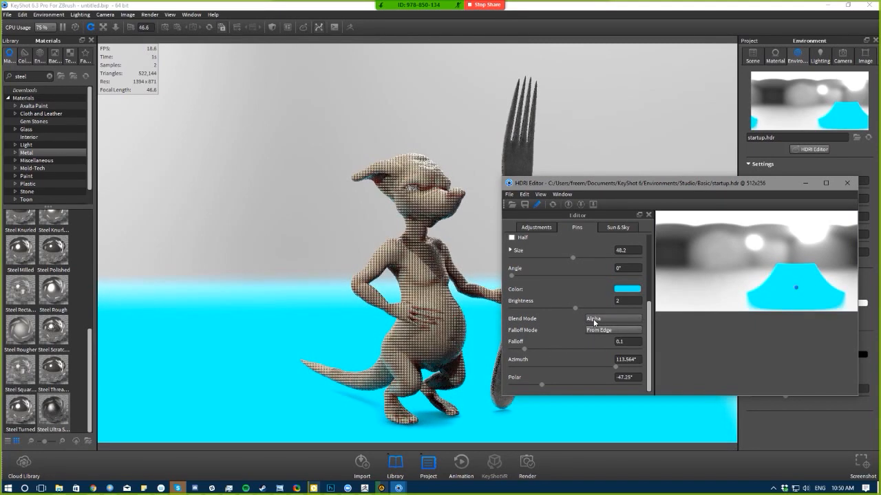
pyautogui.click(594, 319)
pyautogui.click(594, 313)
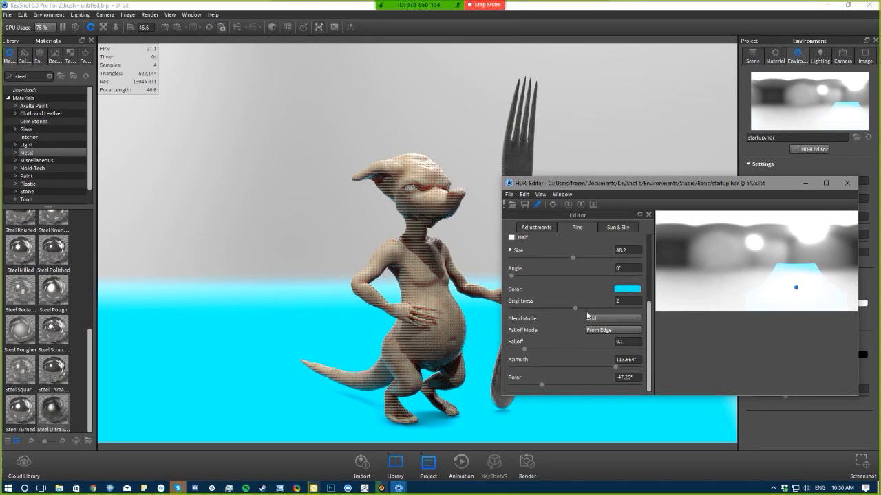
pyautogui.scroll(5, 592, 299)
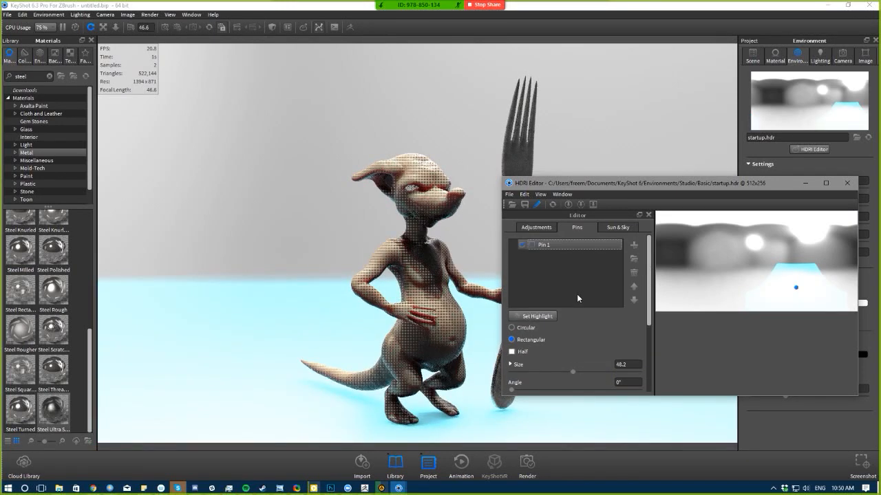
# - Try increasing the blur of the whole HDRI image and bring it back to 0
pyautogui.click(542, 227)
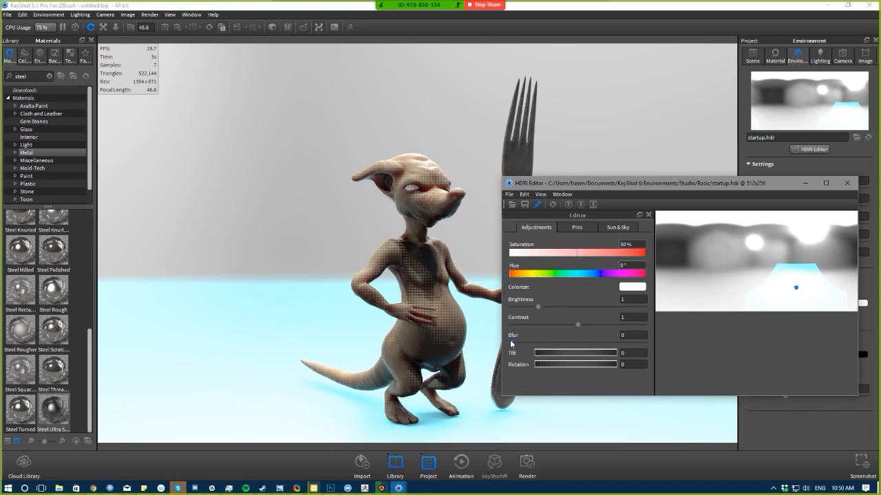
pyautogui.moveTo(510, 342); pyautogui.dragTo(617, 334)
pyautogui.moveTo(547, 327); pyautogui.dragTo(445, 348)
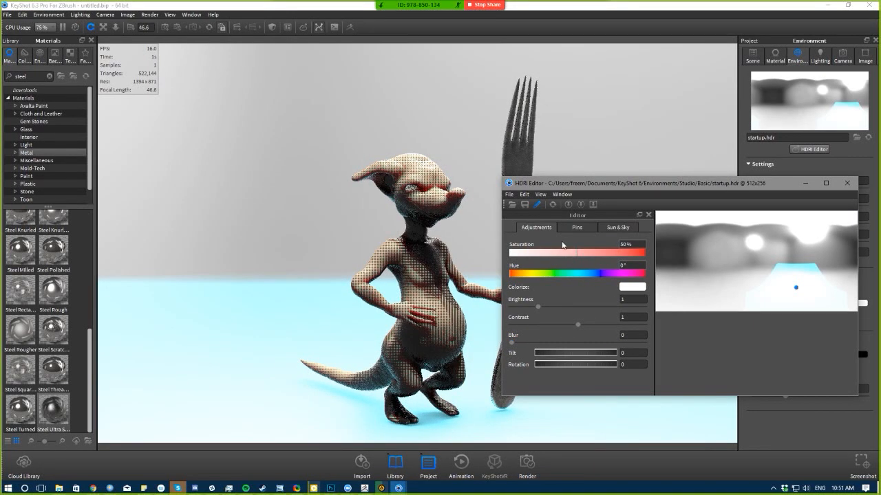
# - Generate a 2000x1000 Sun & Sky HDRI to replace the current image, and close the HDRI Editor
pyautogui.click(617, 227)
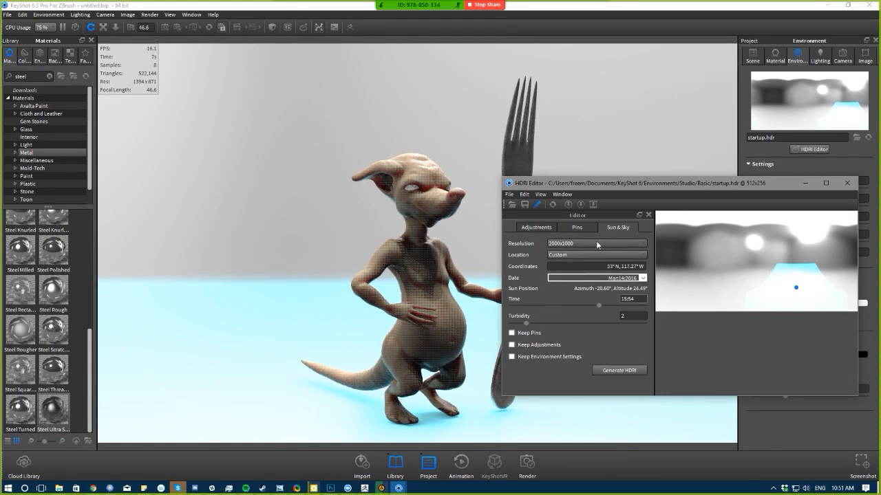
pyautogui.moveTo(605, 266); pyautogui.dragTo(645, 266)
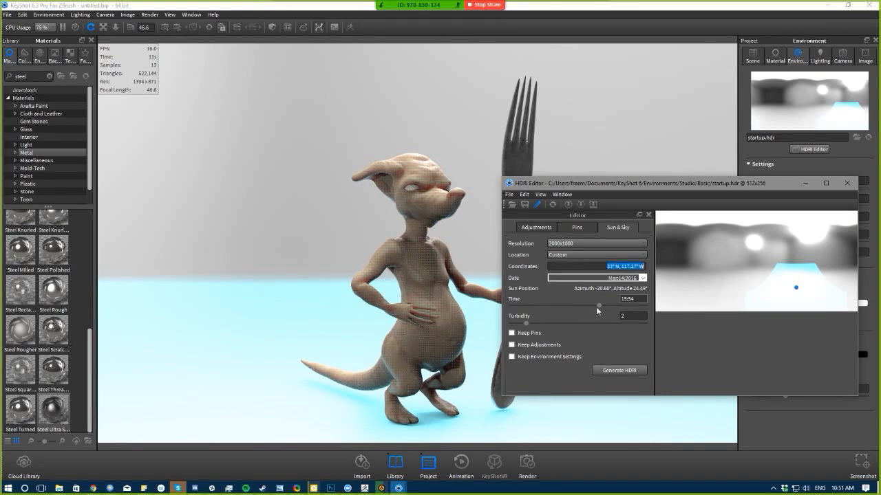
pyautogui.click(617, 369)
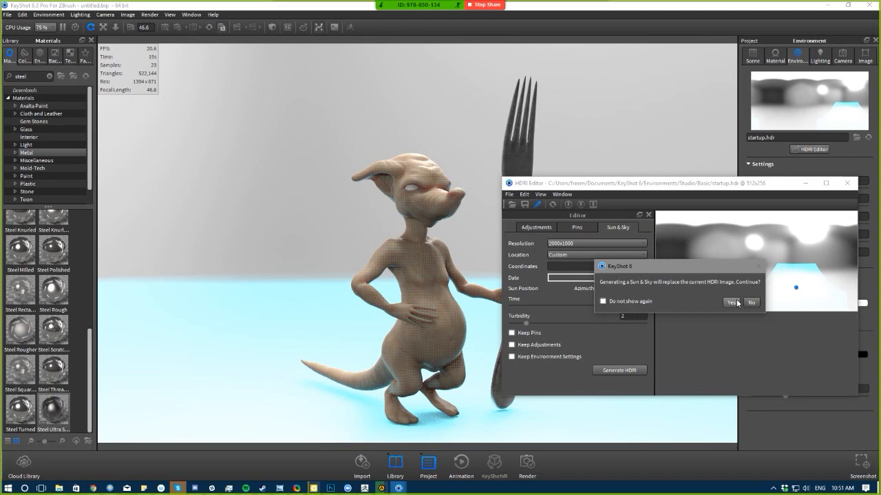
pyautogui.click(734, 303)
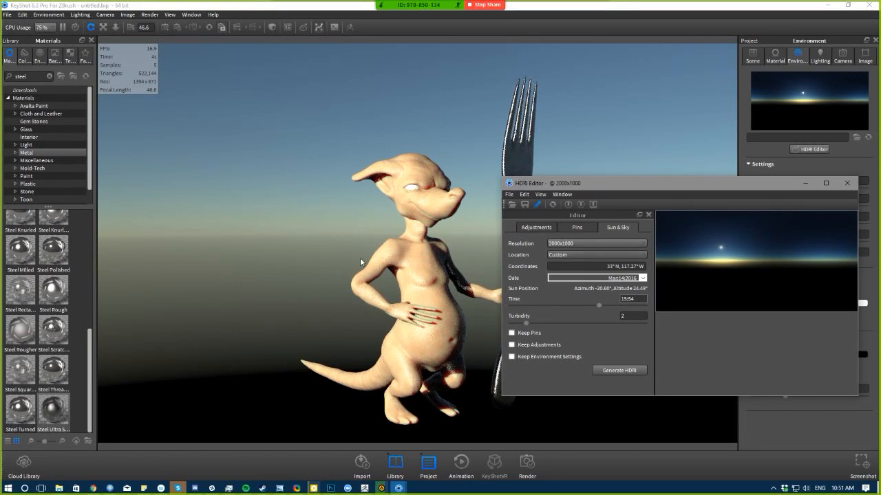
pyautogui.click(547, 227)
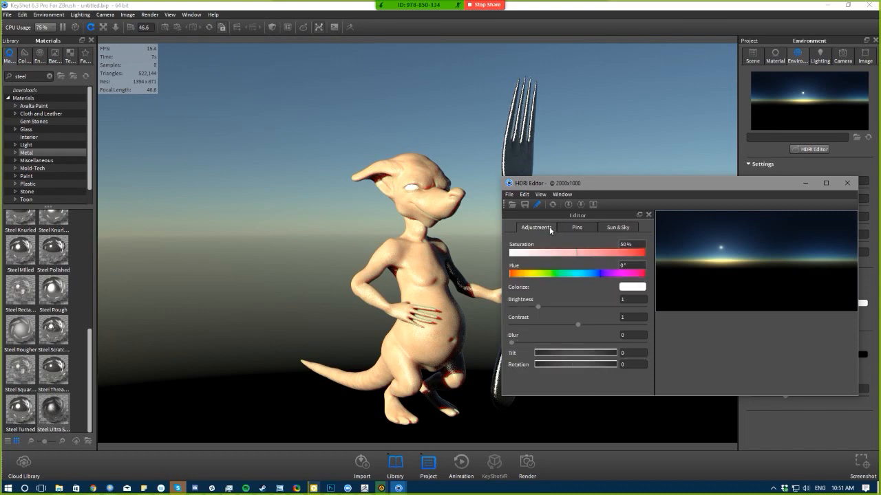
pyautogui.click(846, 183)
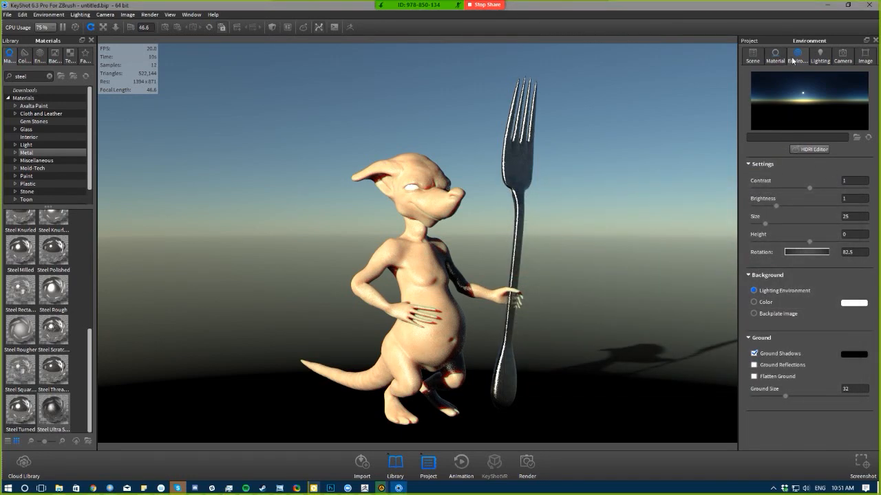
# - Apply the Desaturated with Panels environment from the library to the scene, discarding the edited HDRI changes
pyautogui.click(40, 58)
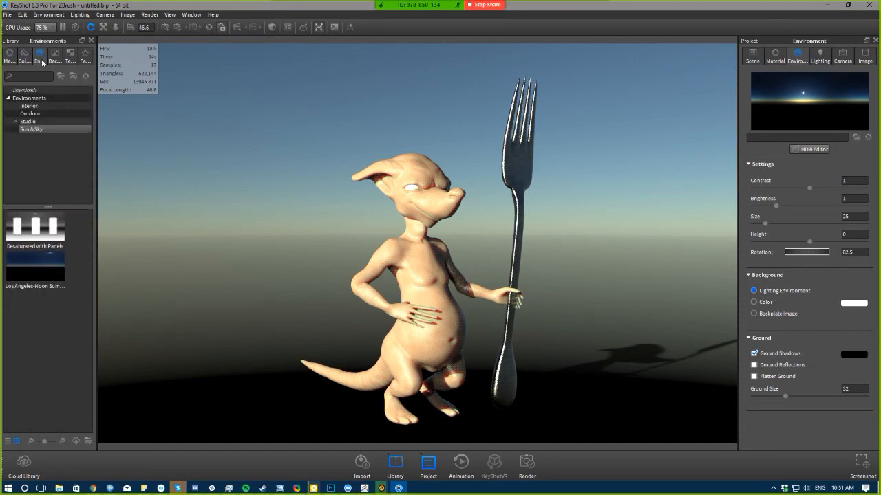
pyautogui.moveTo(34, 227); pyautogui.dragTo(309, 251)
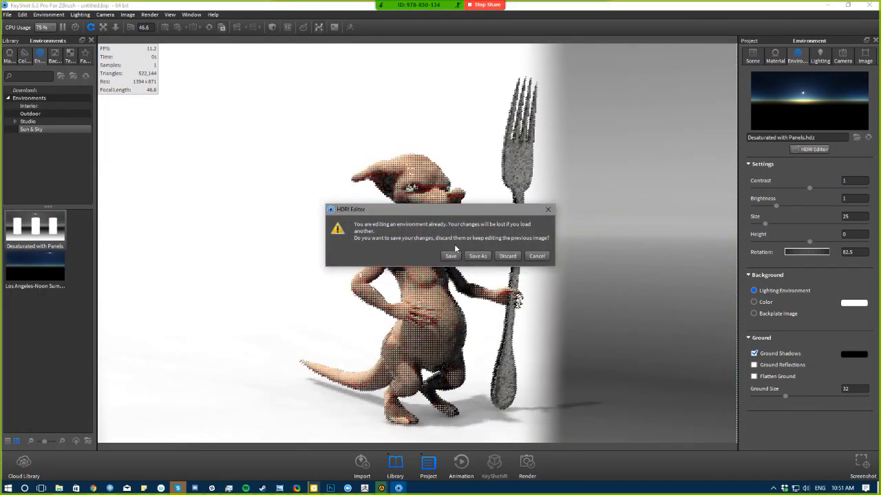
pyautogui.click(507, 256)
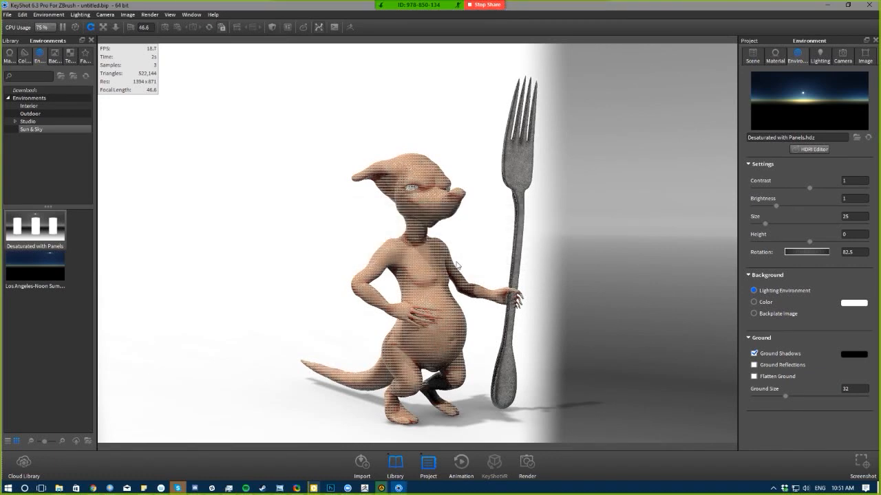
# - Apply the startup environment from the Studio category of the environment library to the scene
pyautogui.click(29, 122)
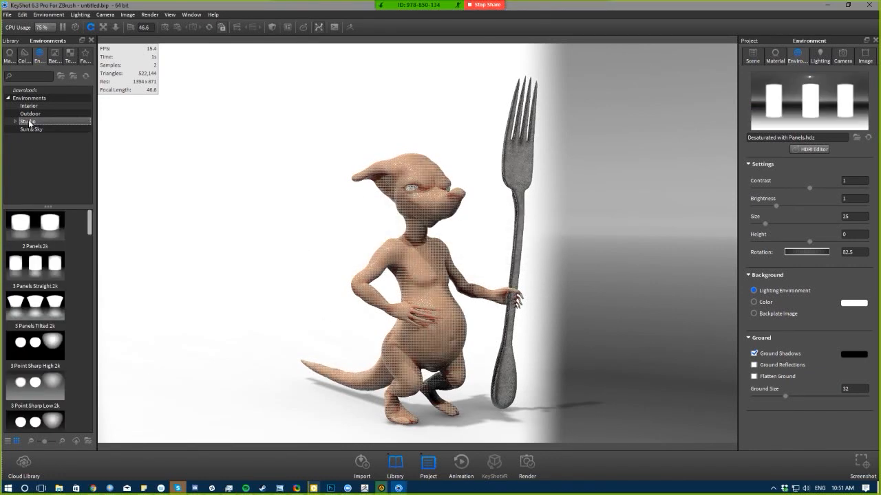
pyautogui.scroll(-10, 53, 288)
pyautogui.scroll(-5, 53, 288)
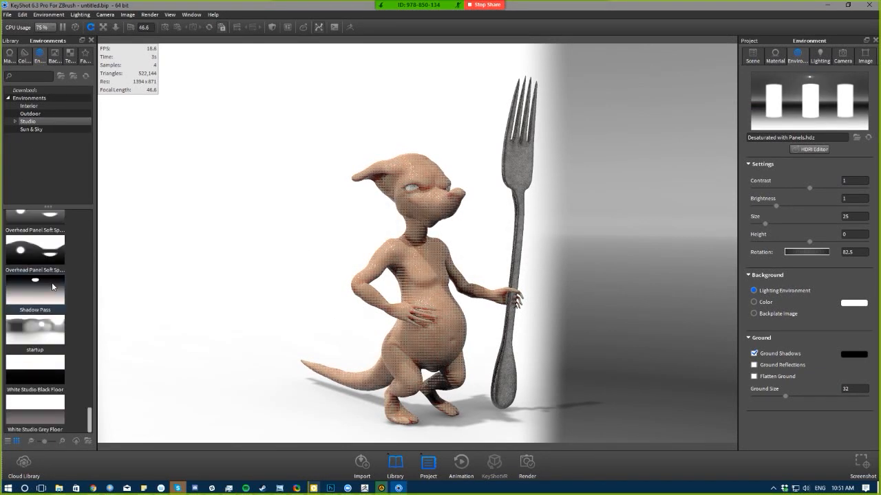
pyautogui.moveTo(46, 330); pyautogui.dragTo(228, 214)
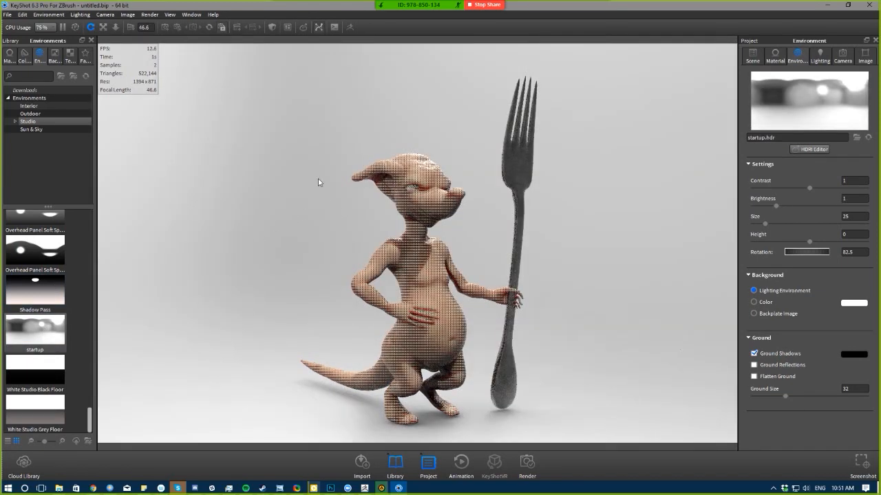
# - Open the startup environment in the HDRI Editor
pyautogui.click(812, 149)
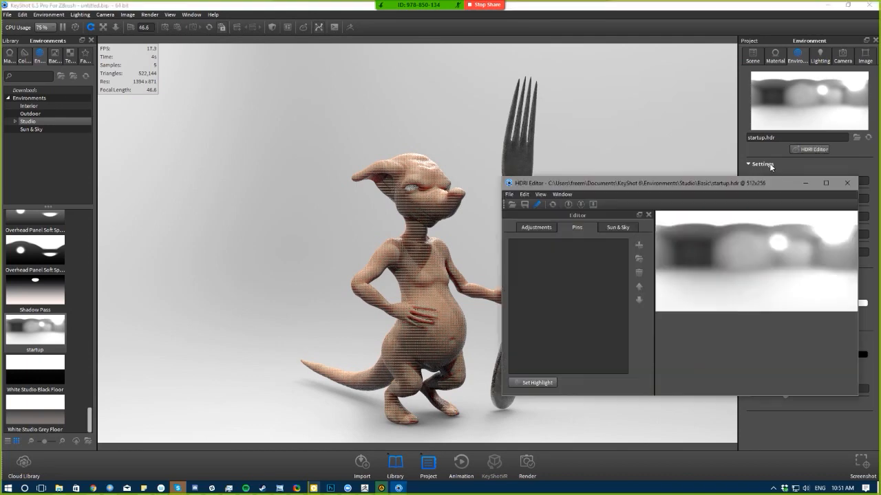
pyautogui.click(639, 245)
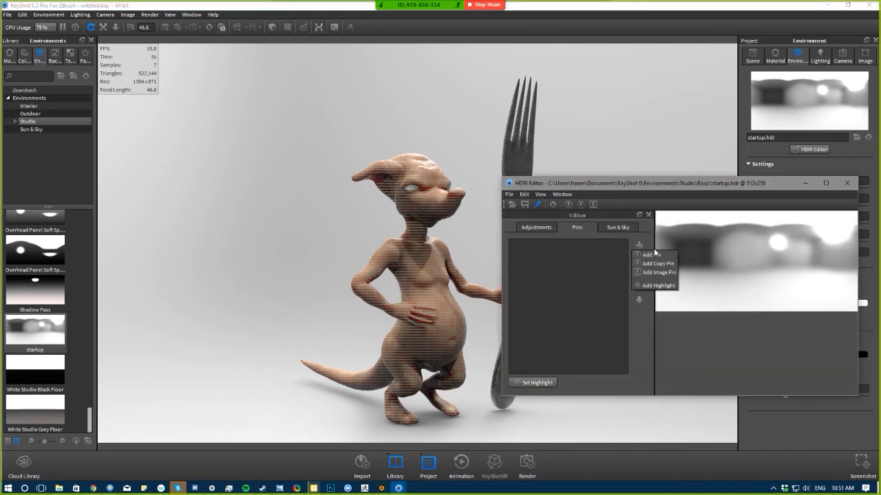
pyautogui.click(652, 254)
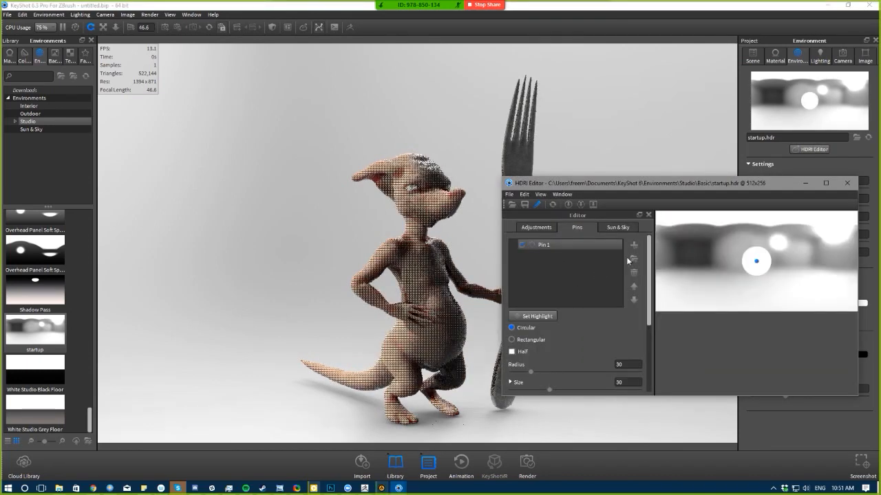
pyautogui.click(634, 273)
# - Add a highlight light pin to the startup environment and position it from the model towards the creature's feet
pyautogui.click(637, 245)
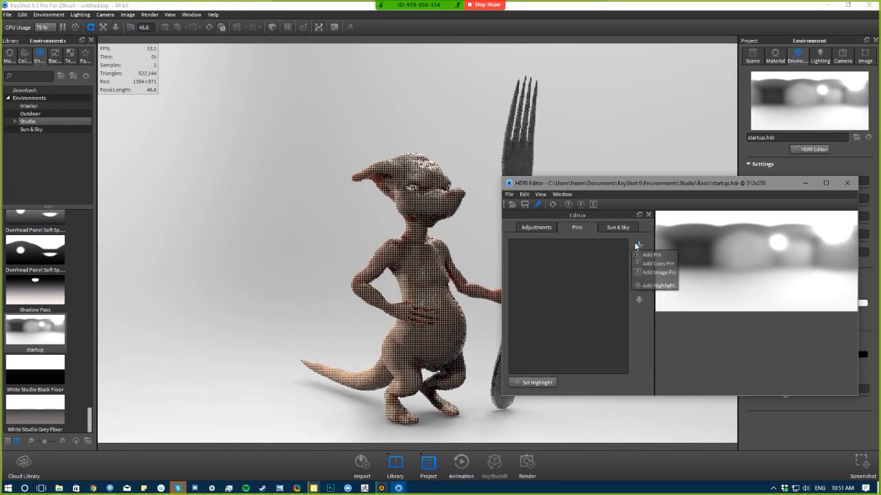
pyautogui.click(643, 285)
pyautogui.click(637, 247)
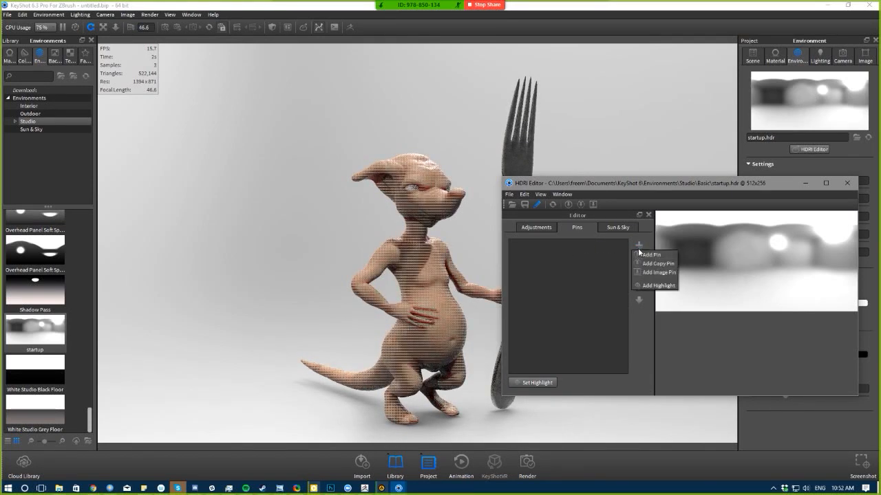
pyautogui.click(646, 287)
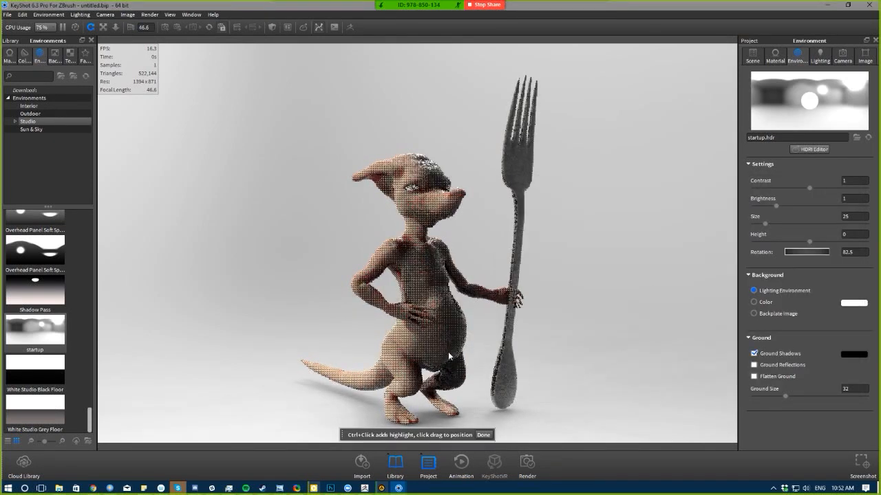
pyautogui.click(426, 223)
pyautogui.moveTo(426, 230); pyautogui.dragTo(469, 443)
pyautogui.click(484, 434)
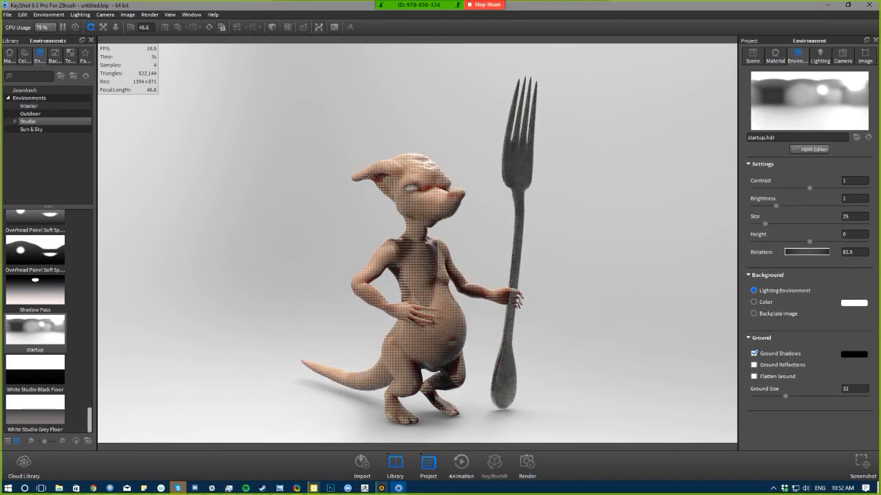
# - Reopen the HDRI Editor and change the highlight pin's color to light blue with RGB 0, 200, 255
pyautogui.click(814, 150)
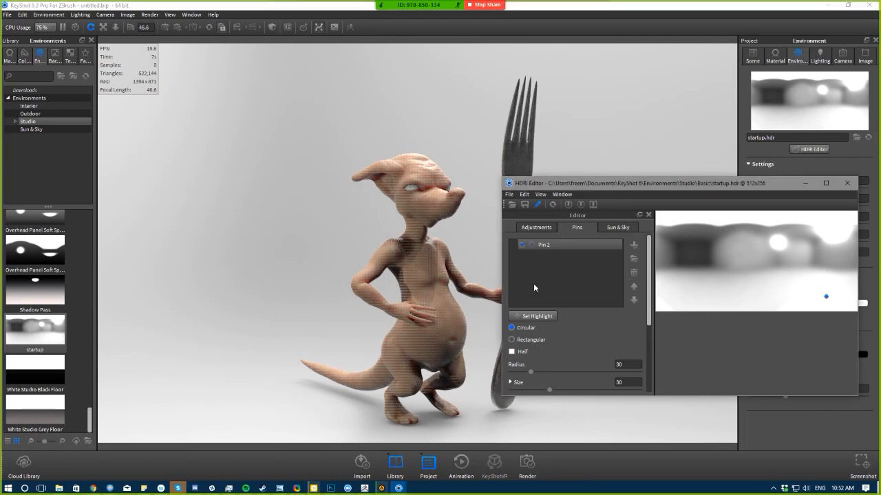
pyautogui.scroll(-3, 535, 283)
pyautogui.click(627, 320)
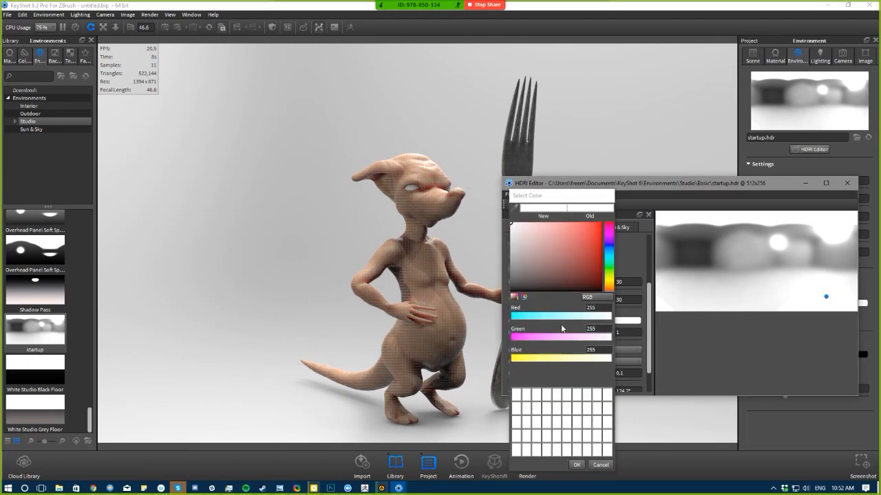
pyautogui.click(607, 252)
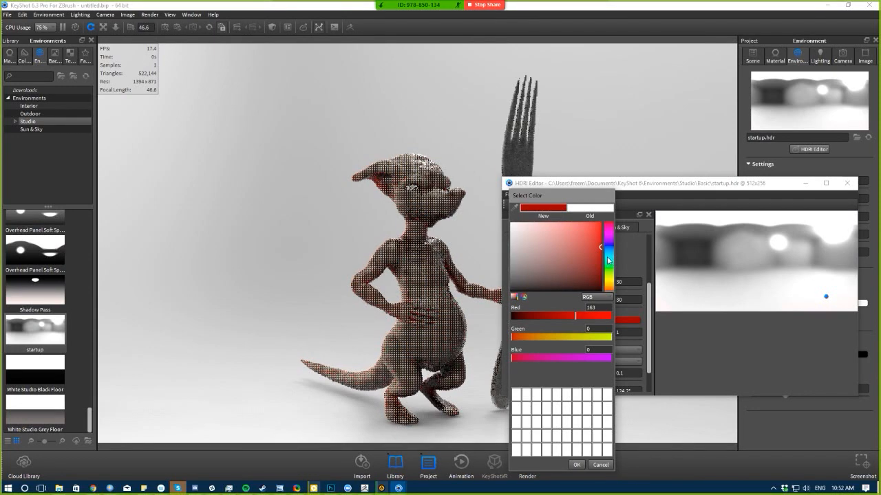
pyautogui.click(609, 259)
pyautogui.moveTo(609, 258); pyautogui.dragTo(603, 183)
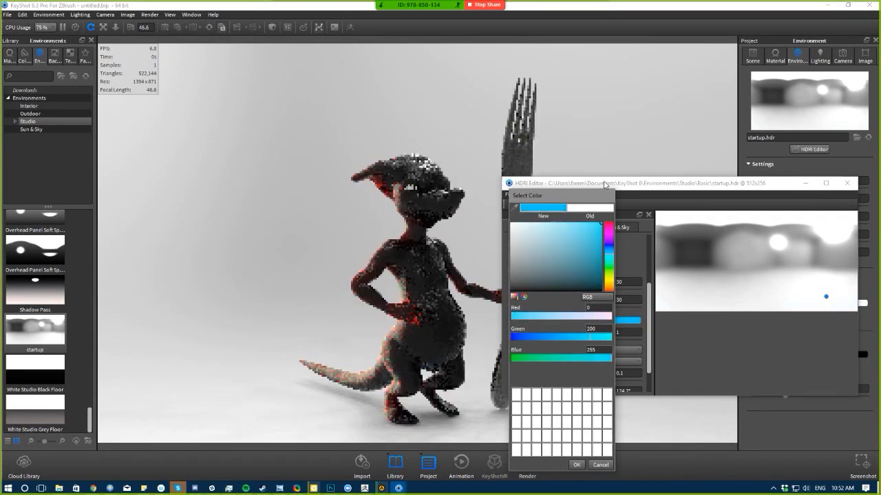
pyautogui.click(576, 464)
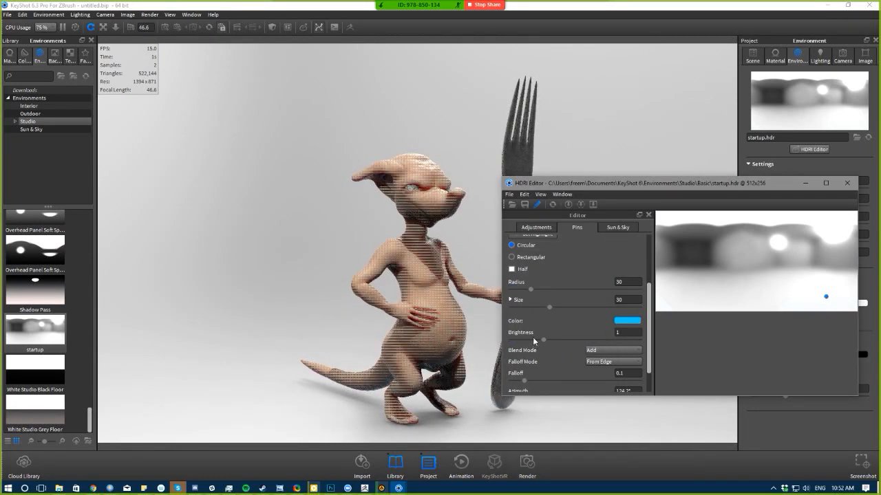
# - Raise the blue pin's brightness to 2.676, move it to azimuth 68.4° and polar -72.45°, and close the HDRI Editor
pyautogui.moveTo(592, 341)
pyautogui.mouseDown()
pyautogui.moveTo(606, 342)
pyautogui.moveTo(599, 340)
pyautogui.mouseUp()
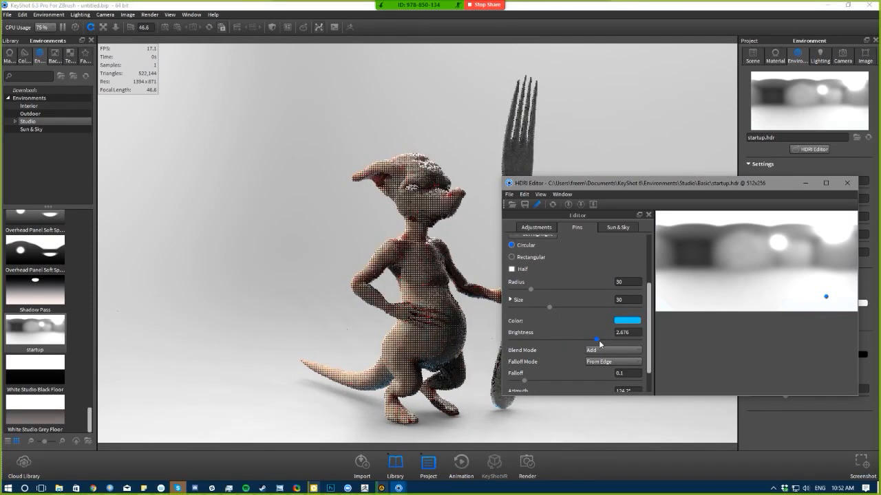
pyautogui.moveTo(825, 298); pyautogui.dragTo(795, 303)
pyautogui.scroll(-1, 562, 368)
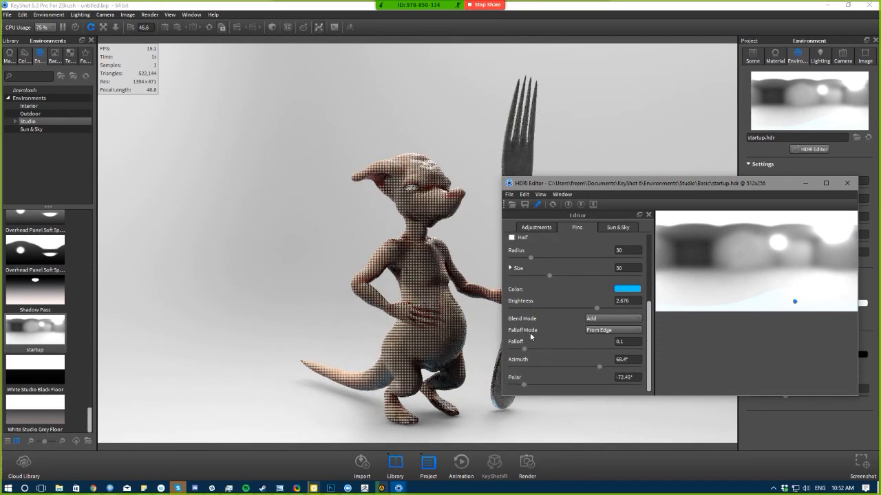
pyautogui.scroll(4, 537, 276)
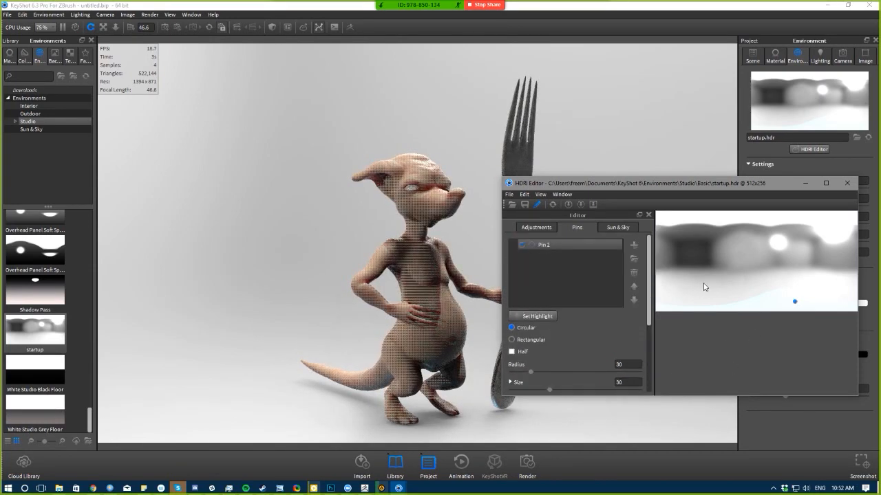
pyautogui.click(847, 184)
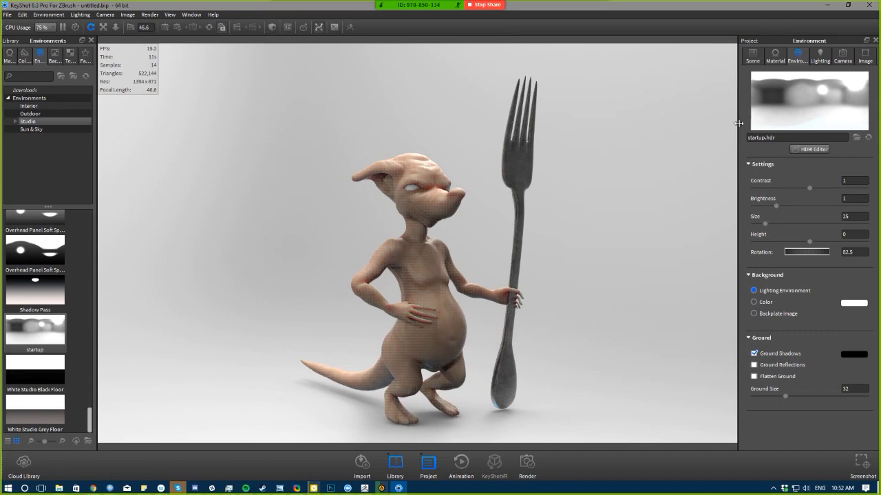
# - Increase the Free Camera's perspective focal length to about 81.6
pyautogui.click(819, 55)
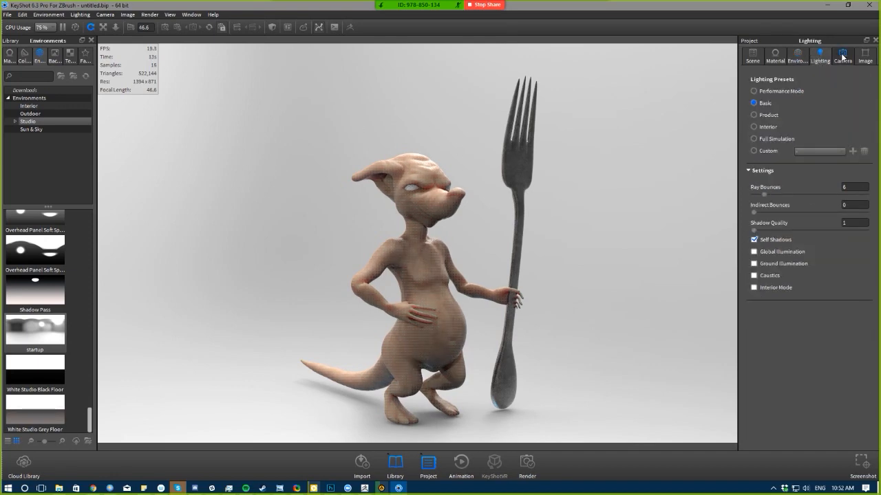
pyautogui.click(842, 57)
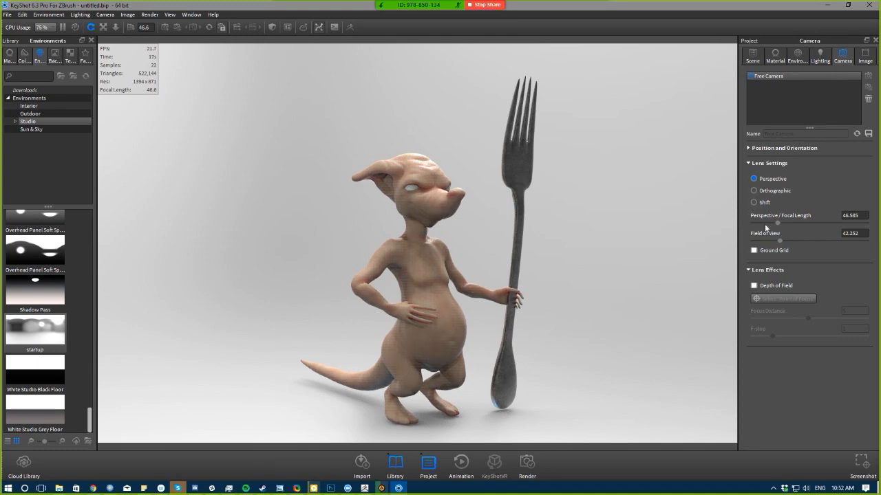
pyautogui.moveTo(778, 219); pyautogui.dragTo(798, 216)
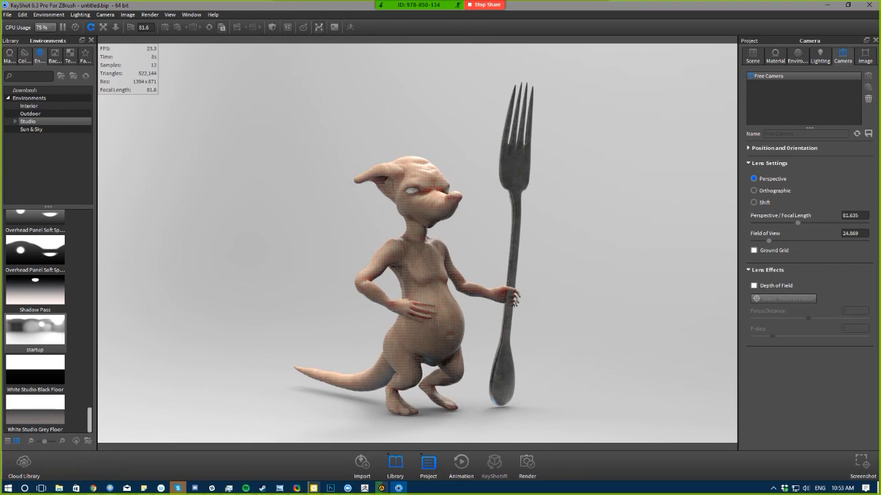
pyautogui.hotkey('alt', 'Tab')
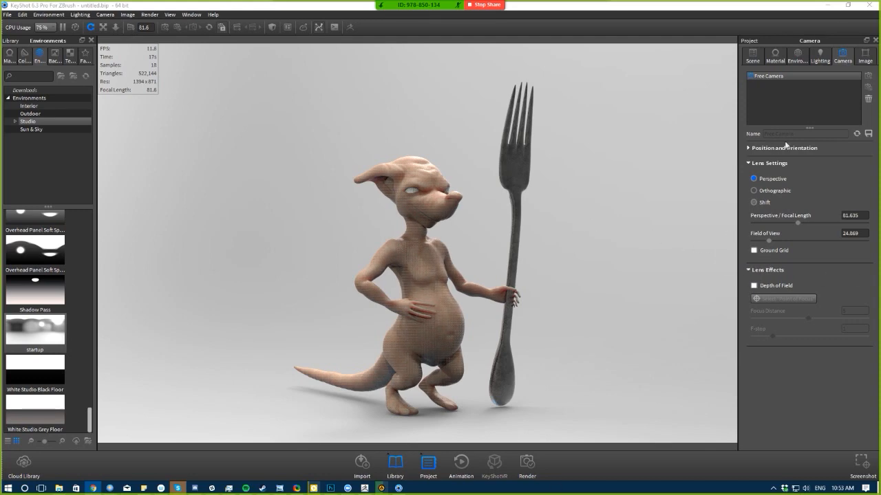
pyautogui.click(859, 57)
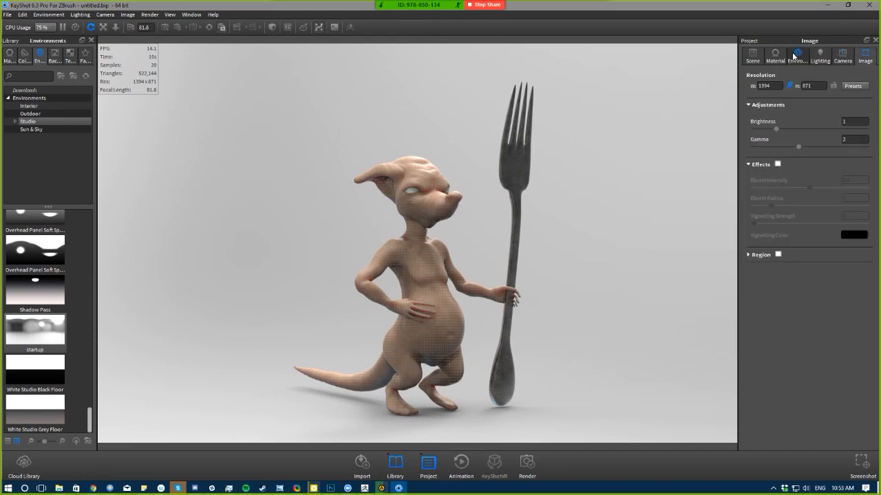
pyautogui.click(820, 59)
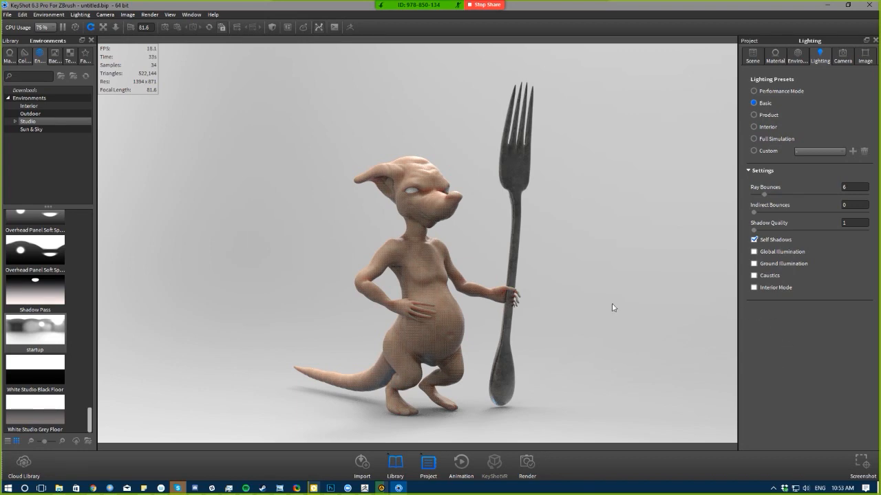
pyautogui.click(776, 60)
pyautogui.click(764, 59)
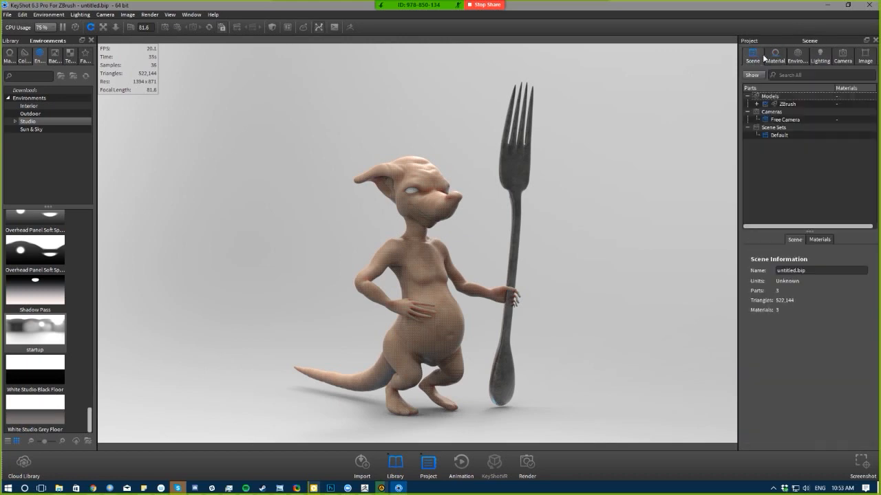
# - Start a default-mode render of untitled.5.png at 2560 x 1600, discarding the HDRI changes, and bring the render window fully into view
pyautogui.click(145, 15)
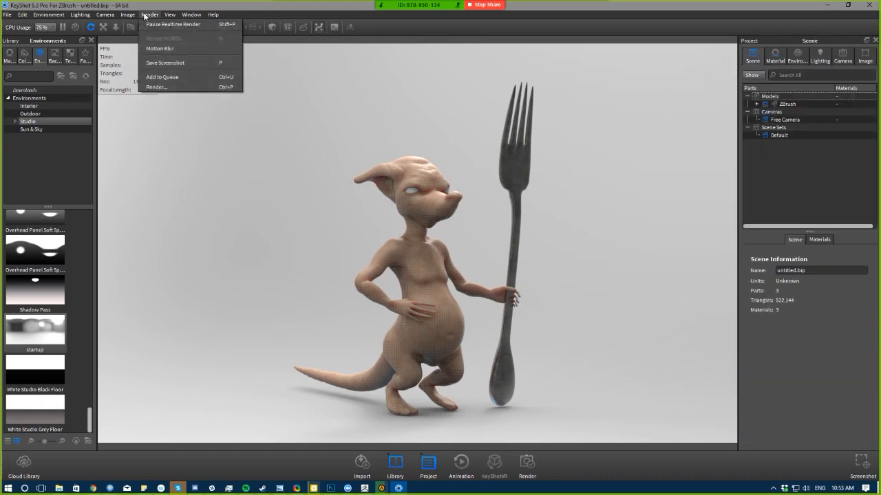
pyautogui.click(165, 85)
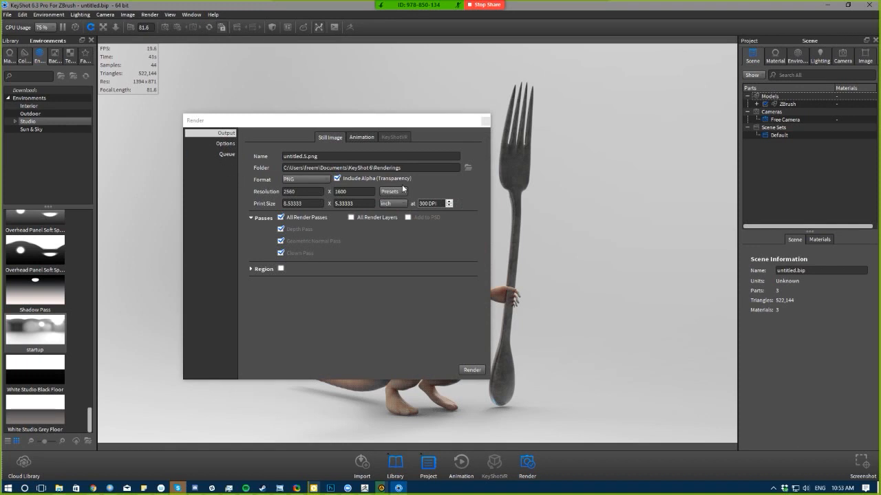
pyautogui.click(227, 144)
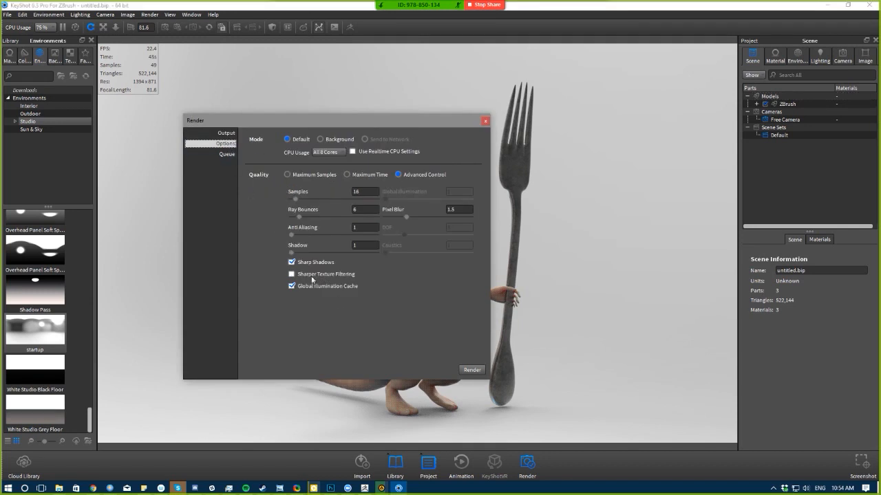
pyautogui.click(472, 371)
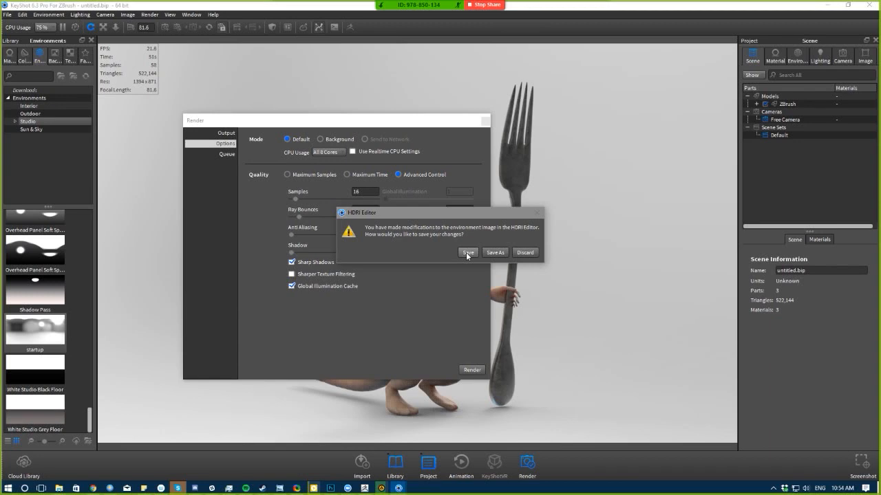
pyautogui.click(468, 253)
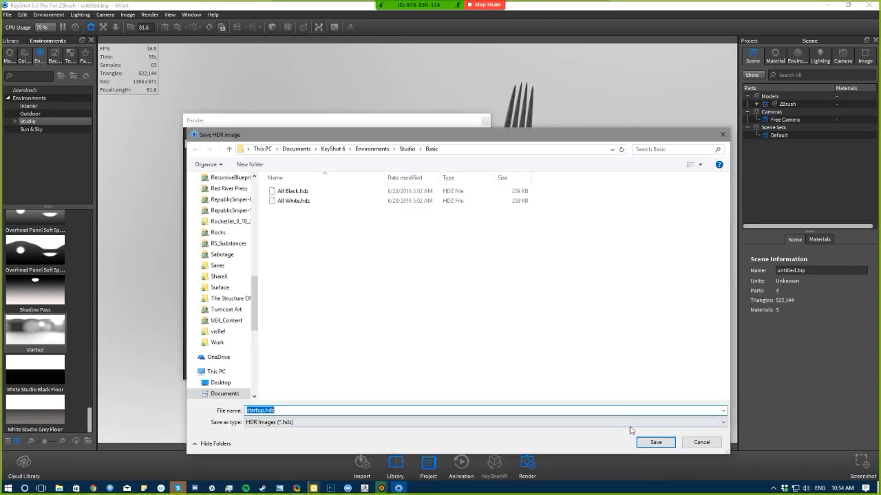
pyautogui.click(700, 443)
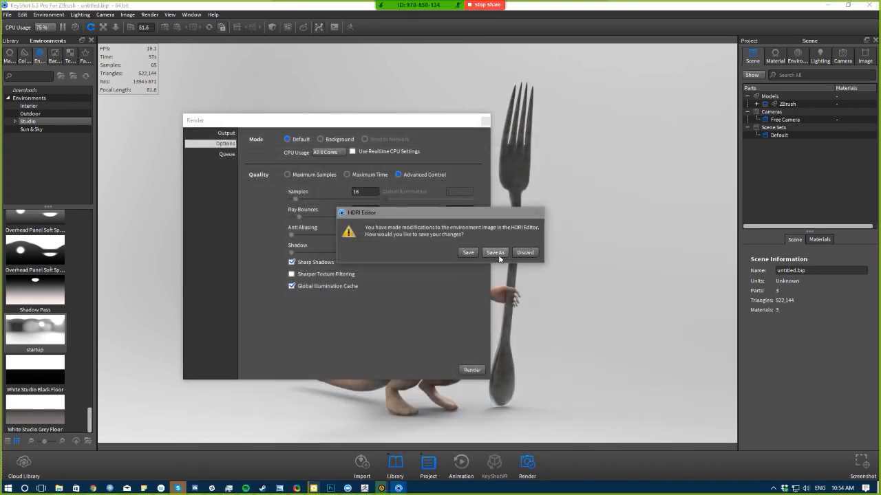
pyautogui.click(521, 253)
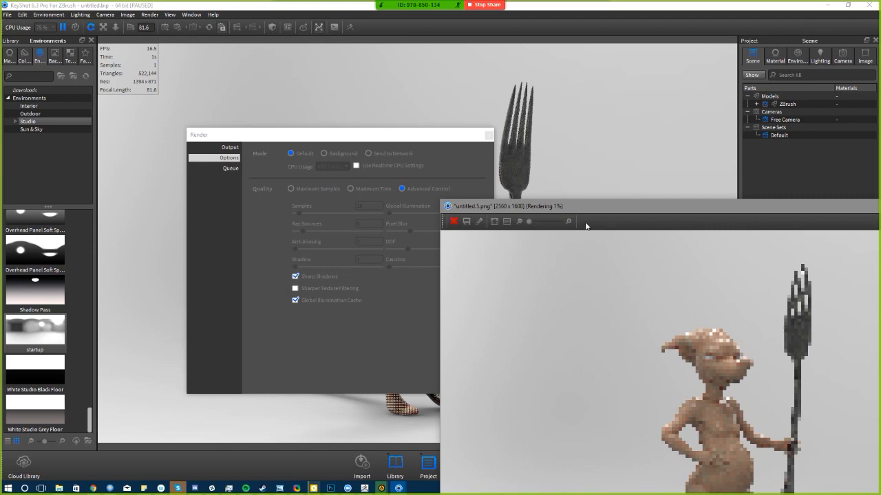
pyautogui.moveTo(586, 211); pyautogui.dragTo(295, 49)
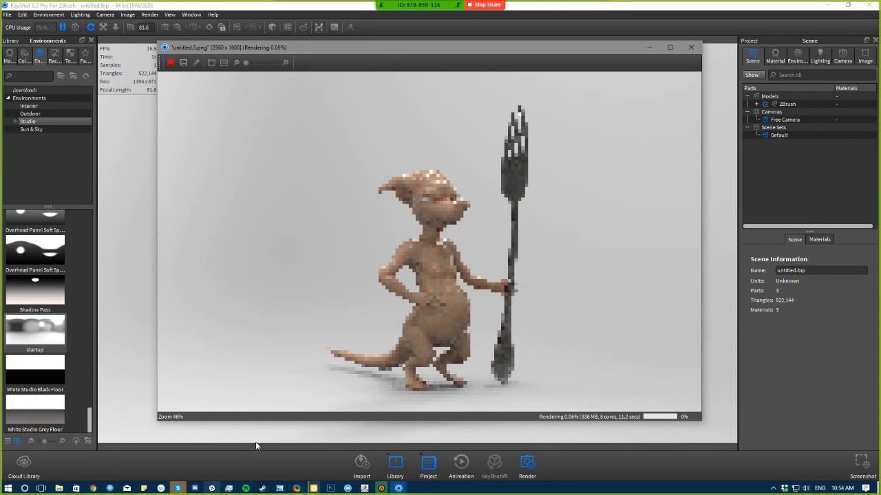
# - Switch to the Zoom meeting's shared screen and preview the running KeyShot render from there
pyautogui.click(348, 490)
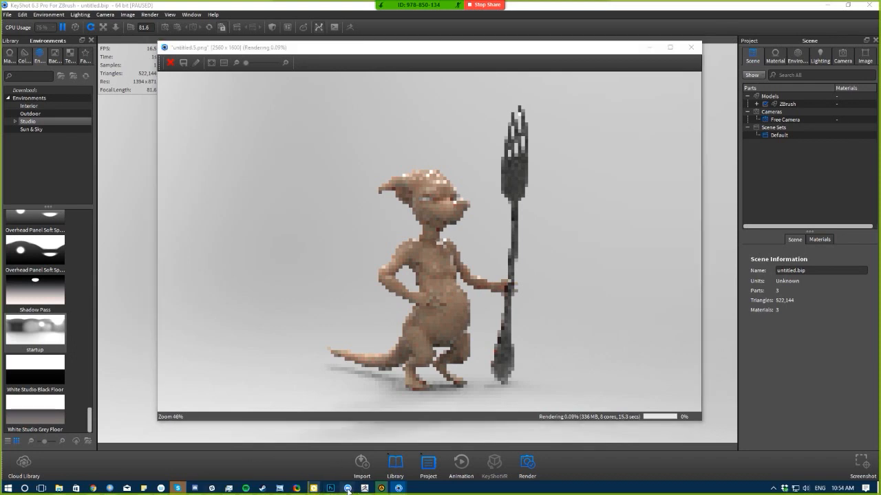
pyautogui.click(368, 462)
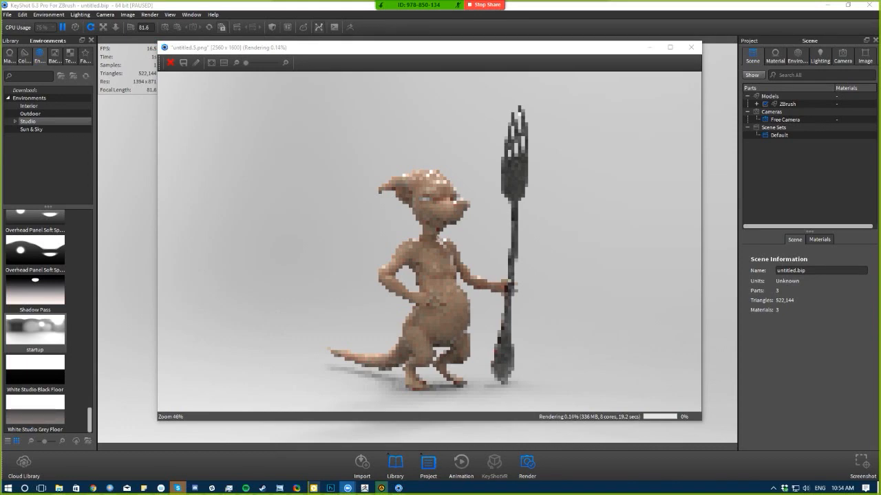
pyautogui.moveTo(880, 207); pyautogui.dragTo(661, 0)
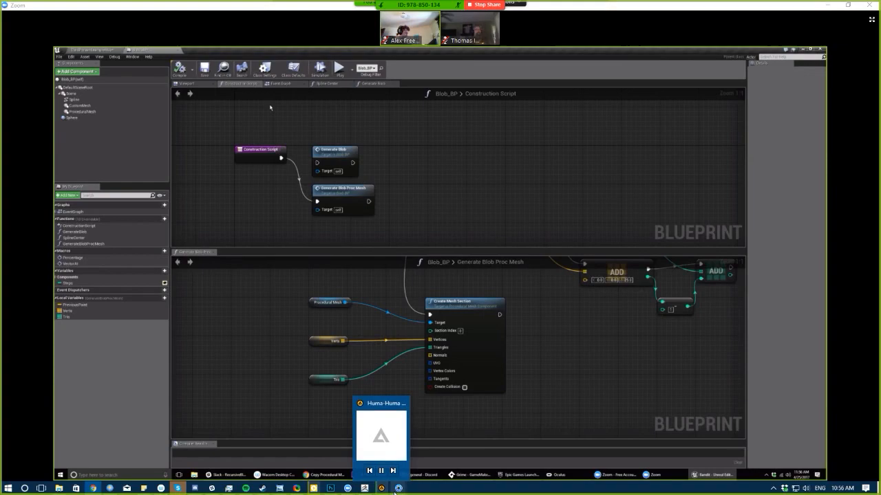
pyautogui.moveTo(397, 489)
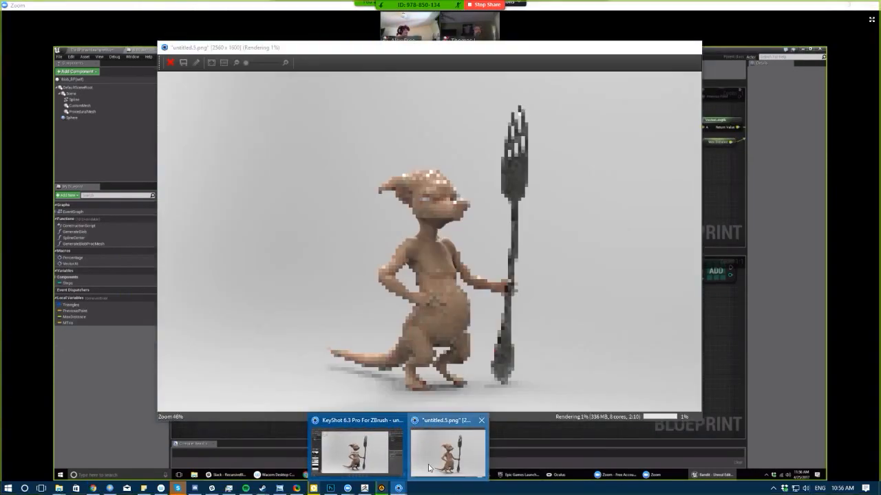
# - Open the untitled.5.png render window to check its progress, and minimise it to reveal the shared Unreal Editor screen
pyautogui.click(440, 454)
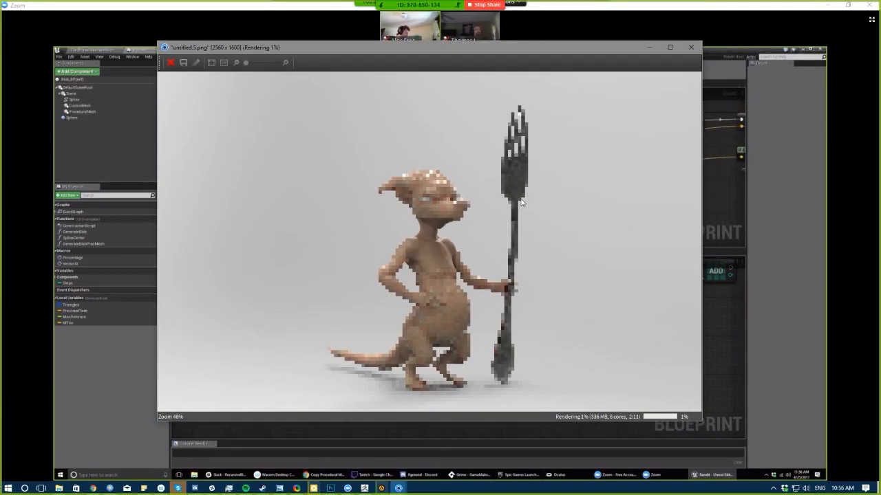
pyautogui.click(646, 47)
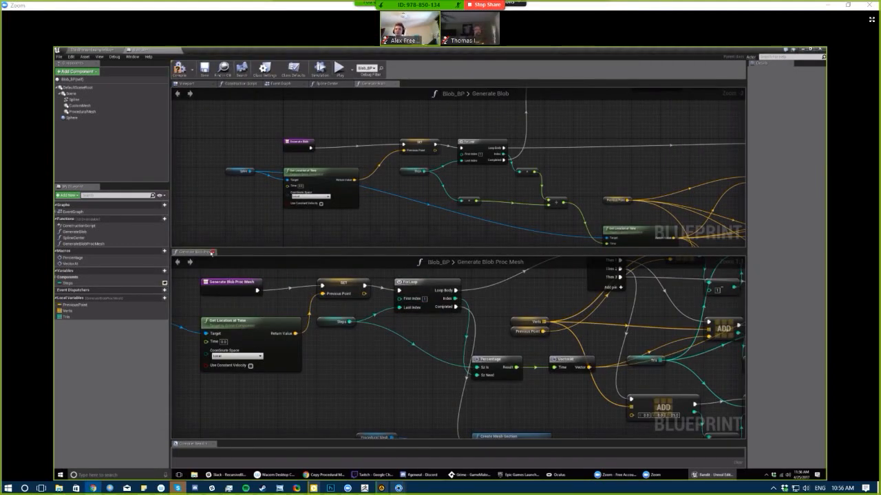
# - Compile Blob_BP and frame the blob mesh in the ThirdPersonExampleMap level viewport
pyautogui.click(176, 78)
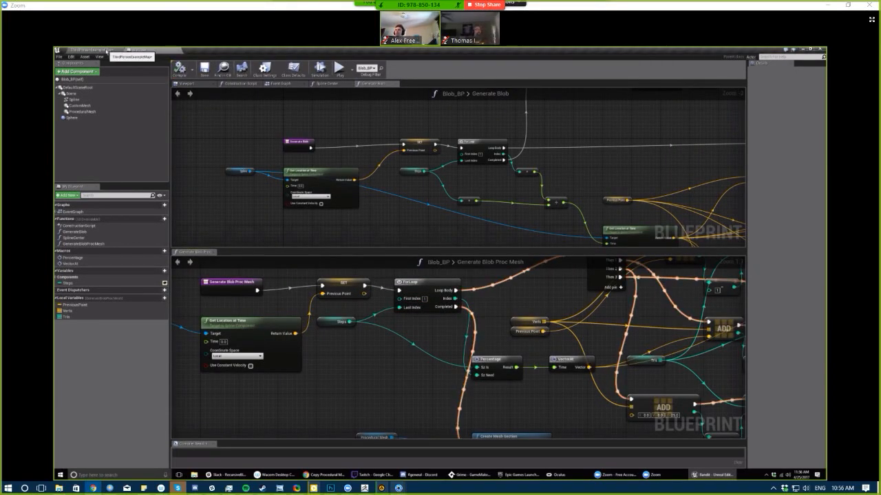
pyautogui.click(102, 51)
pyautogui.press('f')
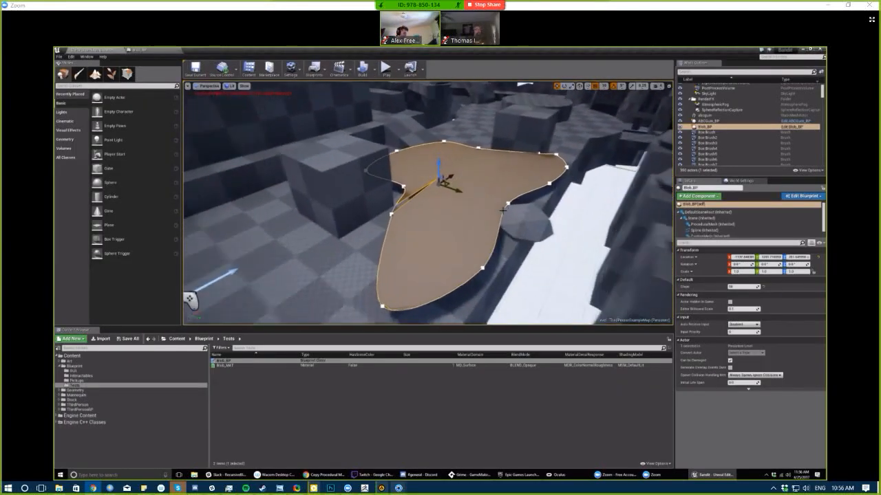
pyautogui.moveTo(496, 211); pyautogui.dragTo(483, 217, button='right')
pyautogui.scroll(-4, 496, 211)
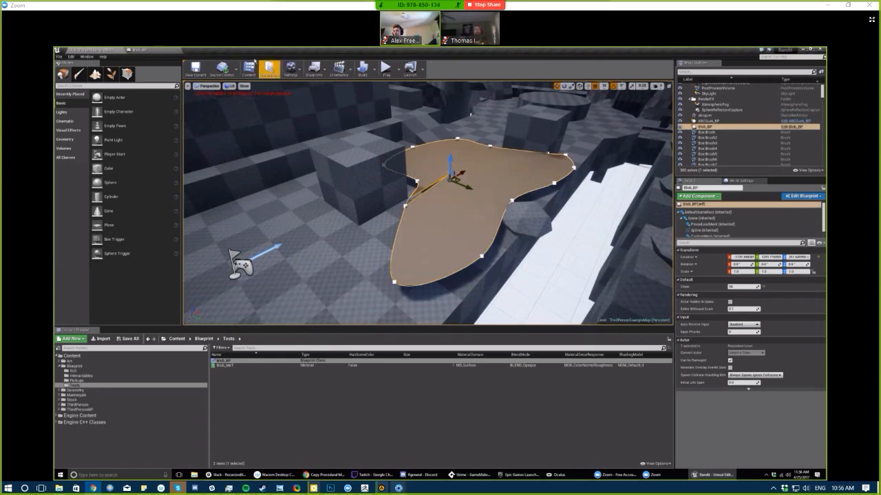
# - Return to Blob_BP and examine the Generate Blob graph from its loop to the triangle Add nodes and max-distance branch
pyautogui.click(141, 51)
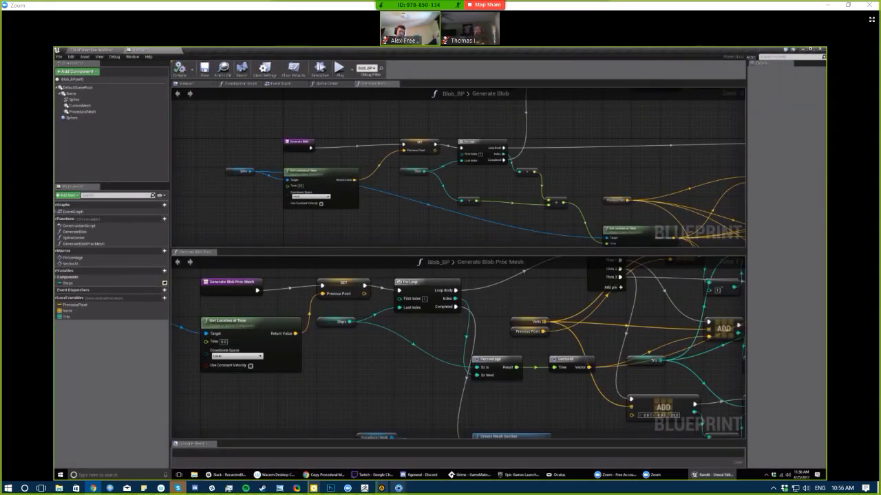
pyautogui.moveTo(519, 232); pyautogui.dragTo(319, 215, button='right')
pyautogui.moveTo(652, 229); pyautogui.dragTo(513, 160, button='right')
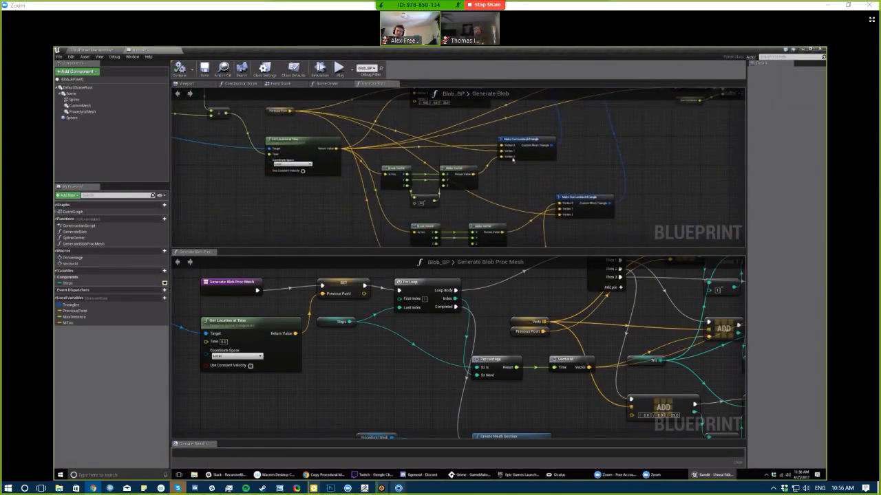
pyautogui.moveTo(582, 180); pyautogui.dragTo(467, 209, button='right')
pyautogui.moveTo(582, 165); pyautogui.dragTo(588, 173, button='right')
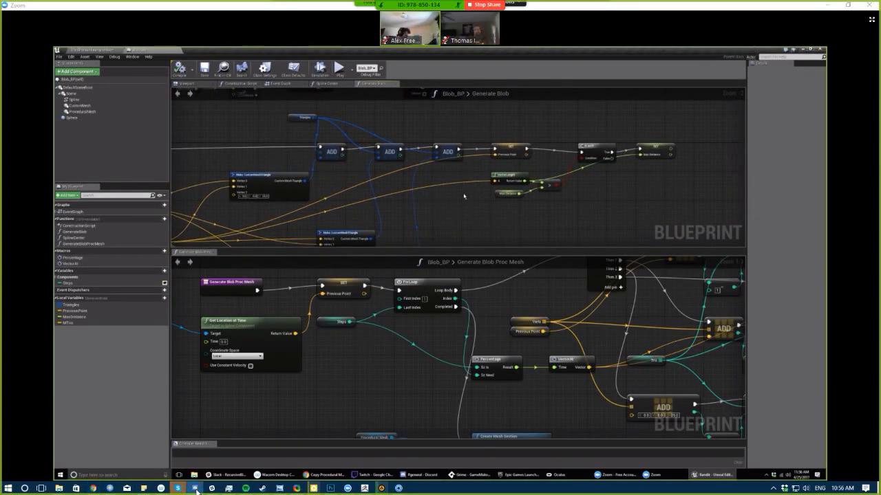
pyautogui.moveTo(431, 196); pyautogui.dragTo(673, 177, button='right')
pyautogui.moveTo(578, 185); pyautogui.dragTo(734, 176, button='right')
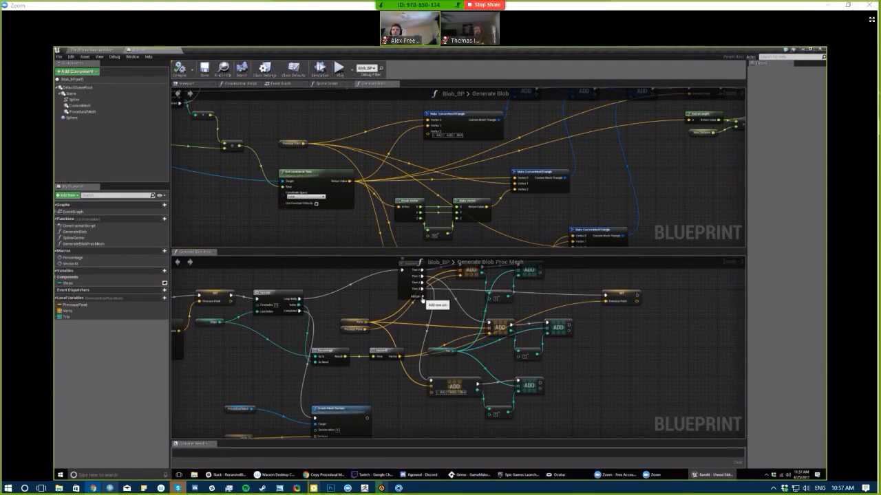
# - Add an output pin to the Sequence node in Generate Blob Proc Mesh and move the SET link from Then 3 to Then 4
pyautogui.click(422, 298)
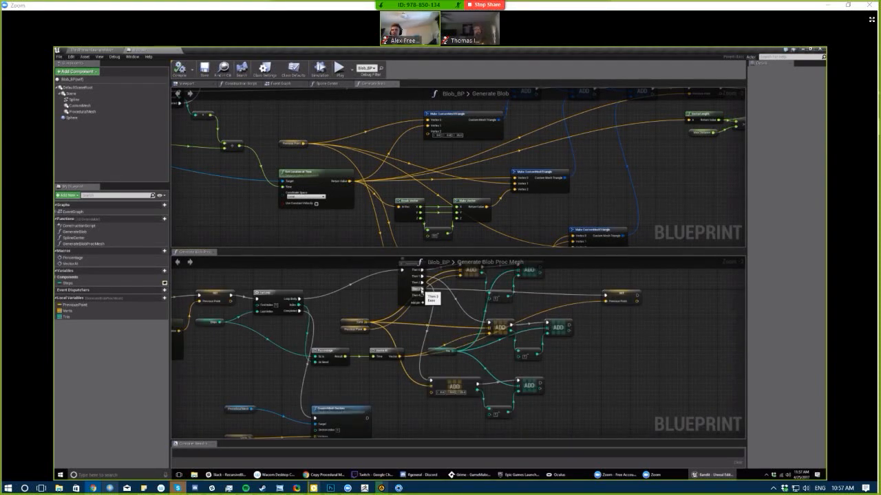
pyautogui.keyDown('ctrl'); pyautogui.moveTo(421, 290); pyautogui.dragTo(582, 282); pyautogui.keyUp('ctrl')
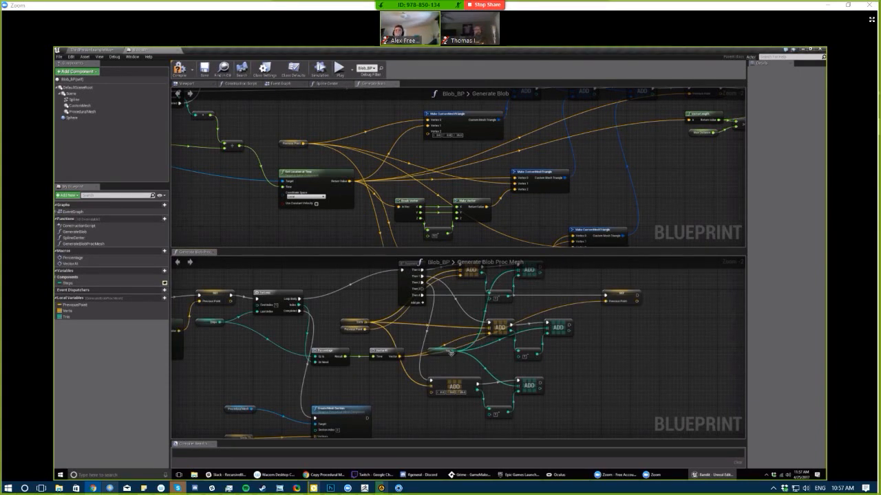
# - Create an array Add node from the triangle array below the SET node and run it from the Sequence's Then 3 output
pyautogui.moveTo(449, 351); pyautogui.dragTo(601, 276)
pyautogui.write('add')
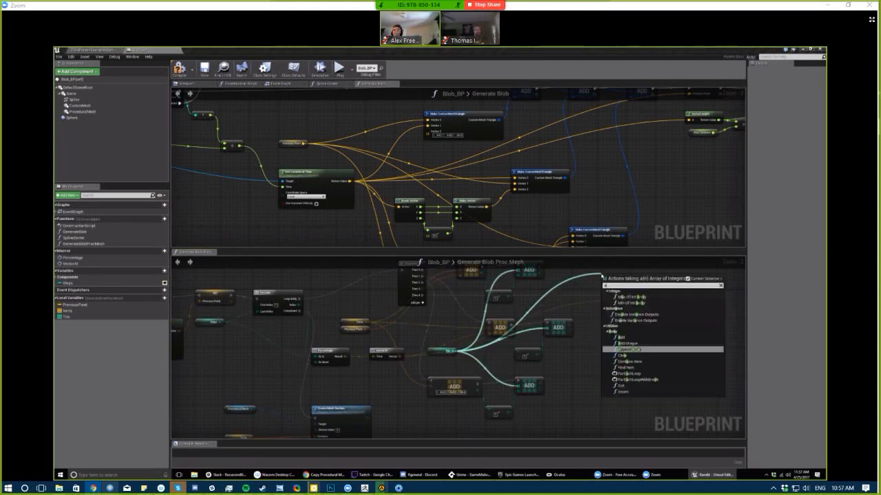
pyautogui.press('Return')
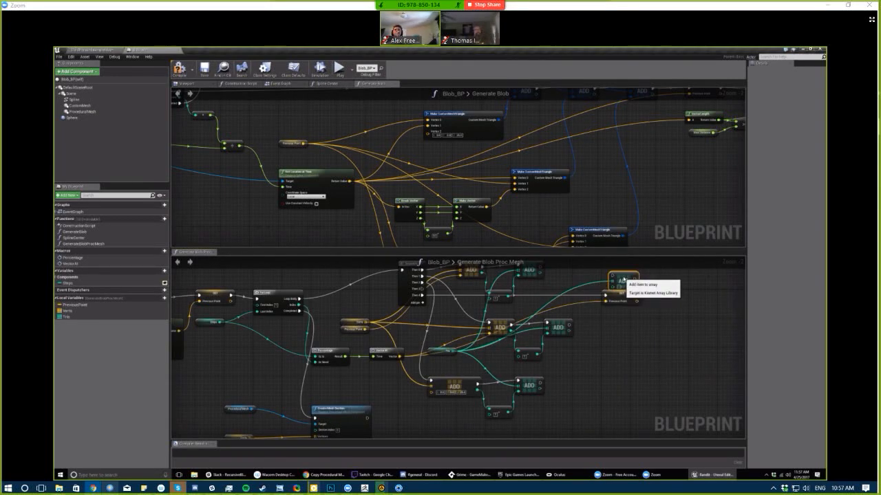
pyautogui.moveTo(617, 279); pyautogui.dragTo(631, 355)
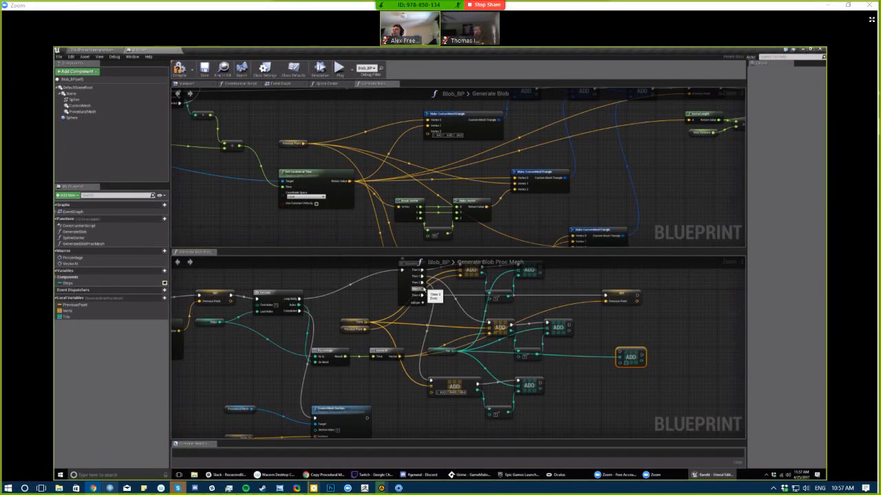
pyautogui.moveTo(420, 290); pyautogui.dragTo(621, 355)
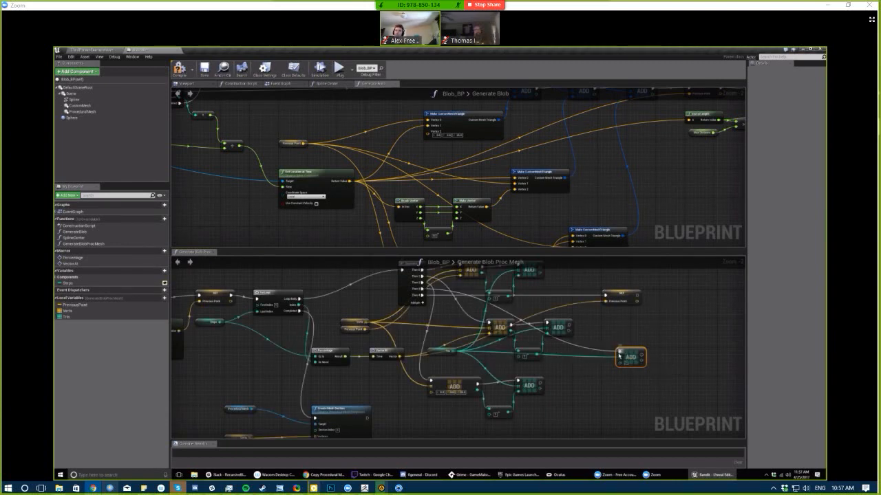
# - Wire the lowest integer Add node's index output into the new Add node's item input and compile Blob_BP
pyautogui.moveTo(582, 389); pyautogui.dragTo(551, 366, button='right')
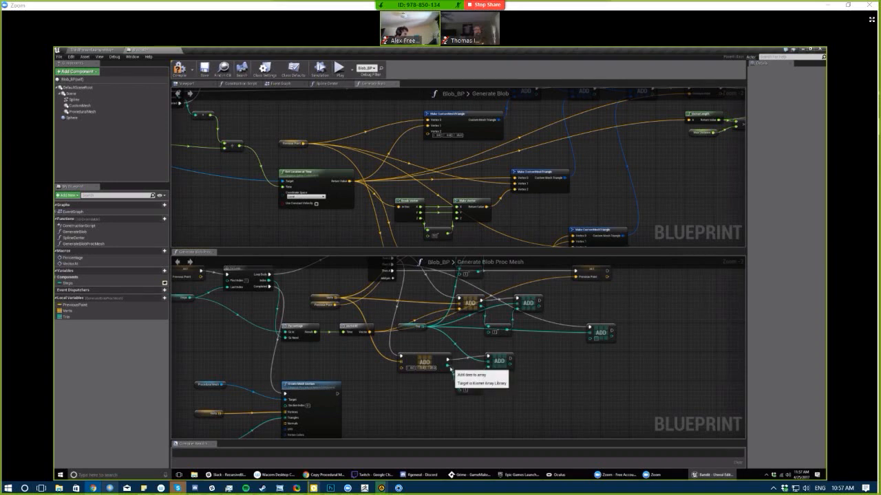
pyautogui.moveTo(510, 362); pyautogui.dragTo(589, 337)
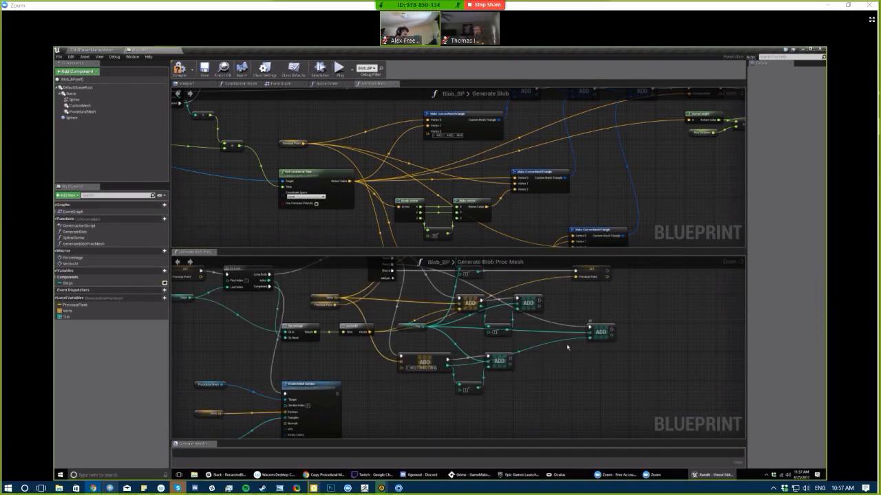
pyautogui.click(178, 71)
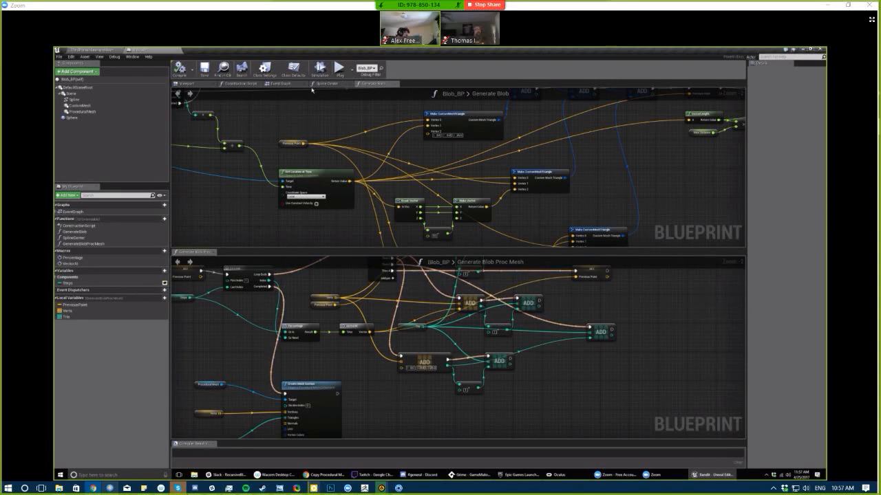
# - Make the upper graph pane slightly taller and review the blob in the level against the Generate Blob Proc Mesh wiring
pyautogui.moveTo(372, 83); pyautogui.dragTo(400, 91)
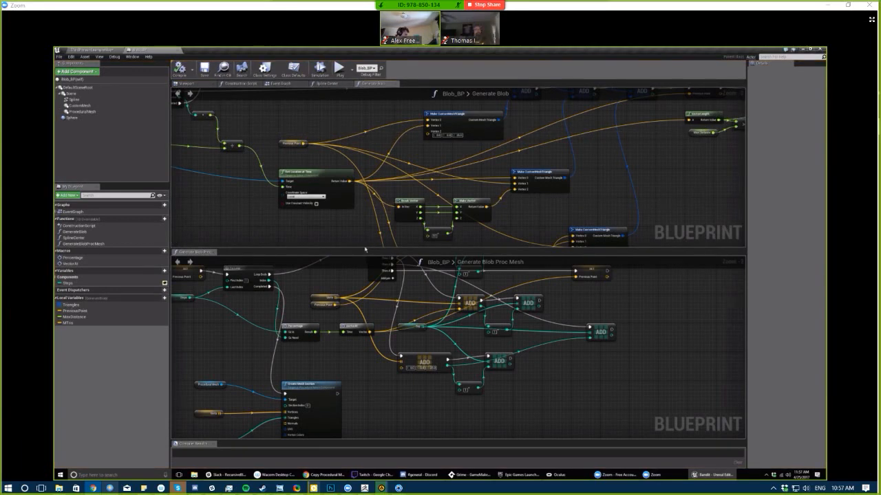
pyautogui.moveTo(365, 251); pyautogui.dragTo(363, 255)
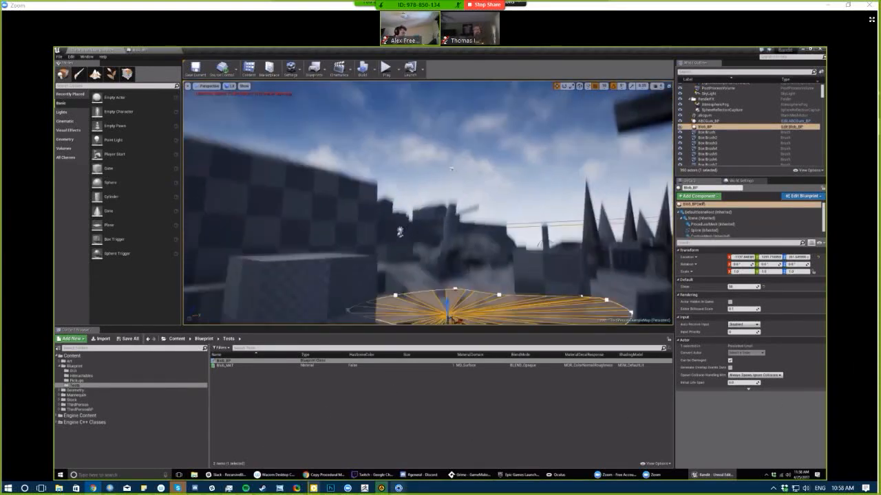
pyautogui.click(156, 53)
pyautogui.moveTo(584, 317); pyautogui.dragTo(619, 344, button='right')
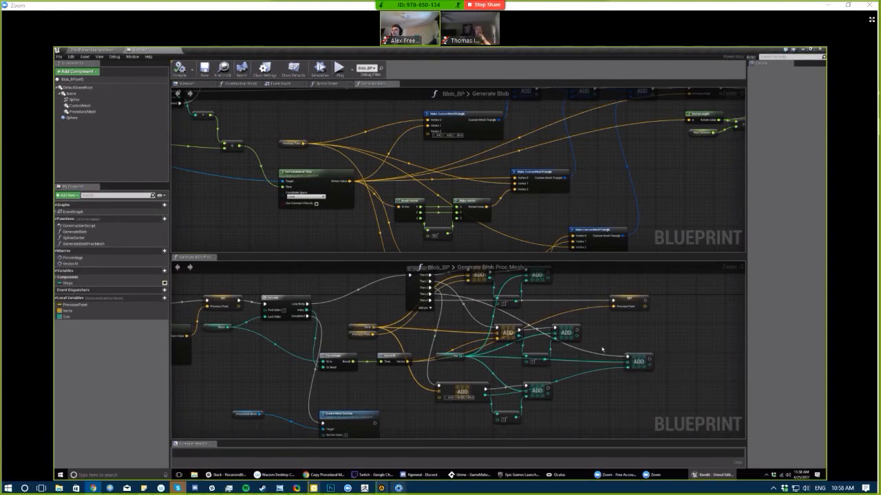
pyautogui.moveTo(601, 348); pyautogui.dragTo(606, 359, button='right')
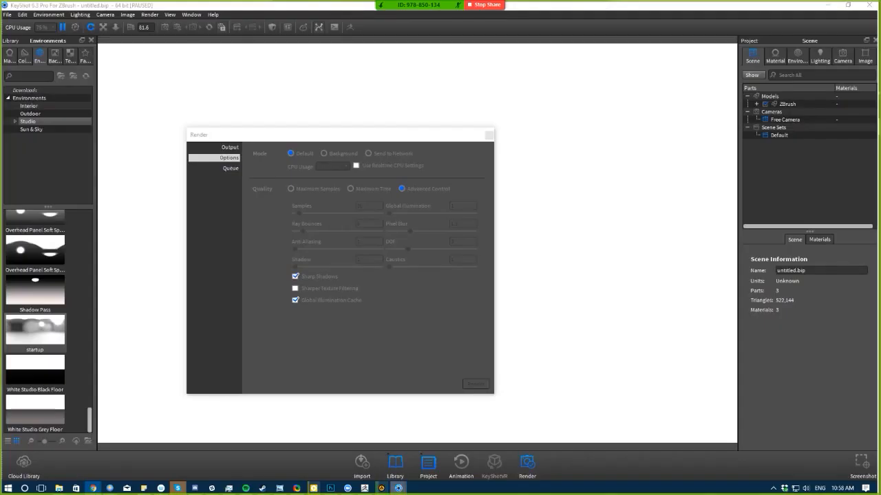
# - Switch to Zoom's shared screen and bring up the untitled.5.png render and KeyShot windows to check the render
pyautogui.hotkey('alt', 'Tab')
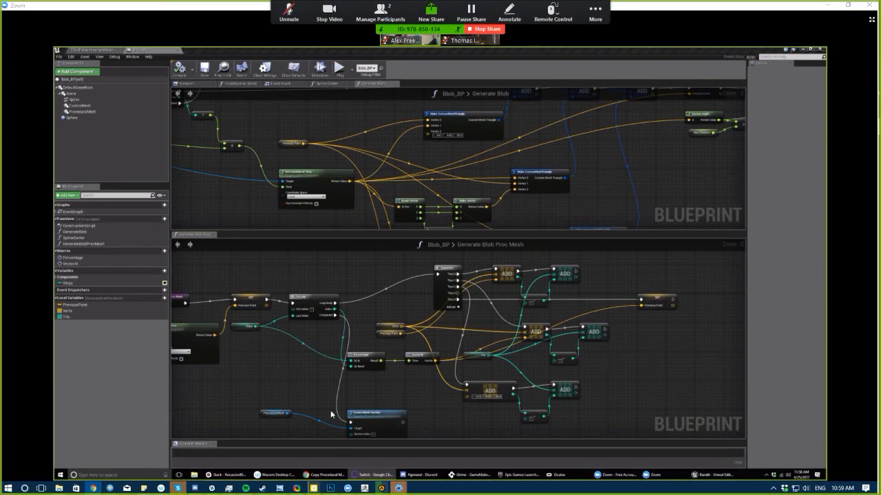
pyautogui.moveTo(398, 485)
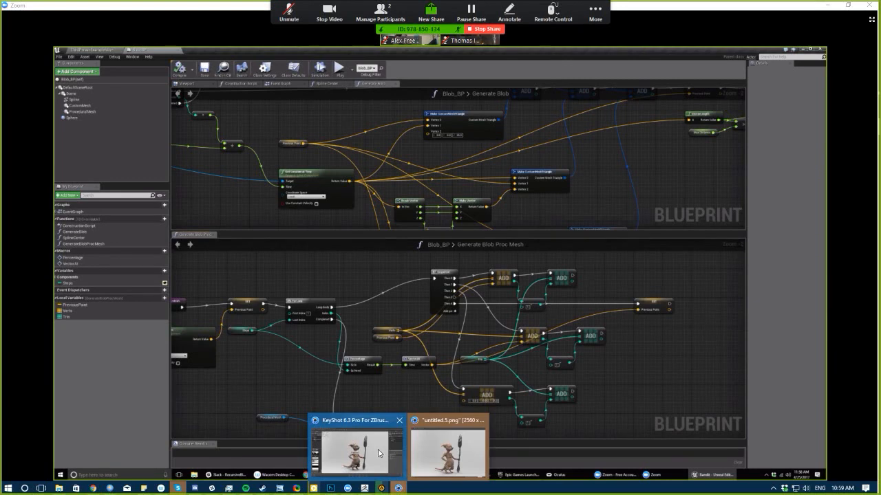
pyautogui.click(417, 447)
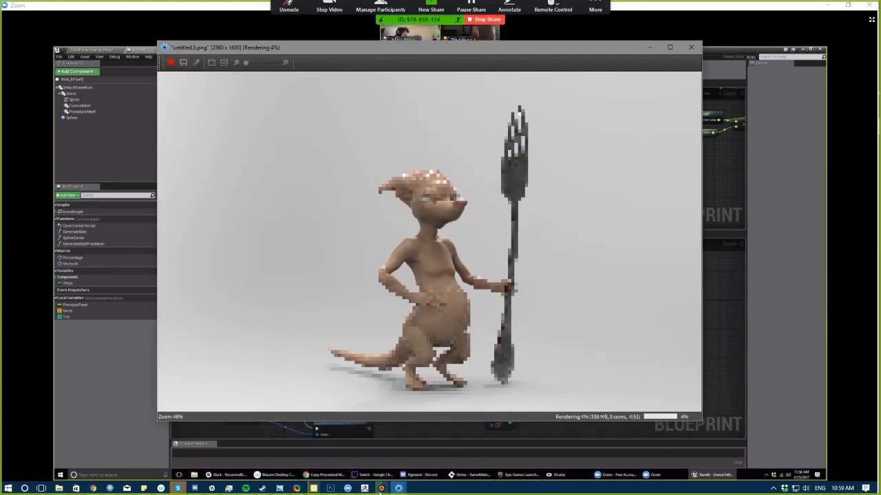
pyautogui.moveTo(398, 488)
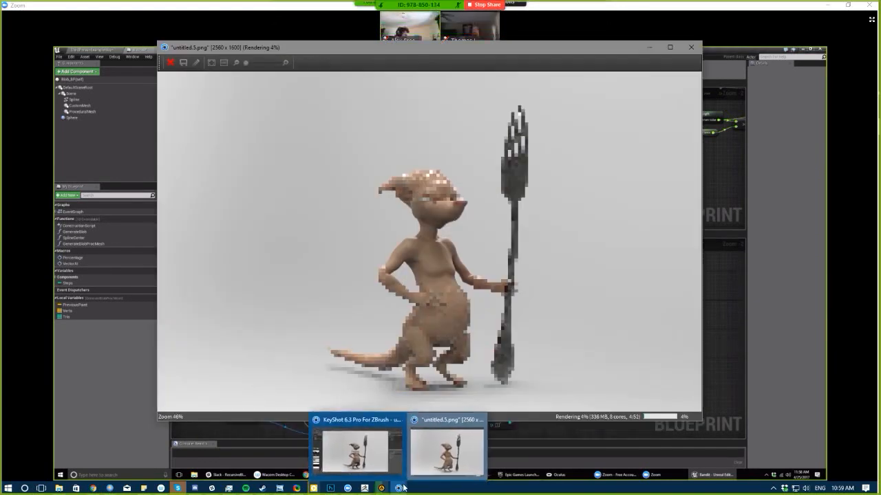
pyautogui.click(364, 451)
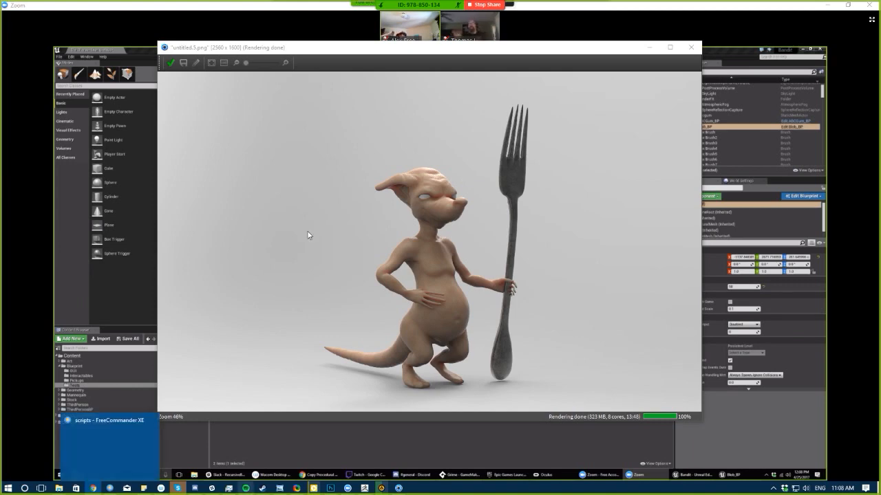
# - Accept the finished untitled.5.png render, close the Render settings, and minimise KeyShot with its real-time view paused
pyautogui.click(170, 64)
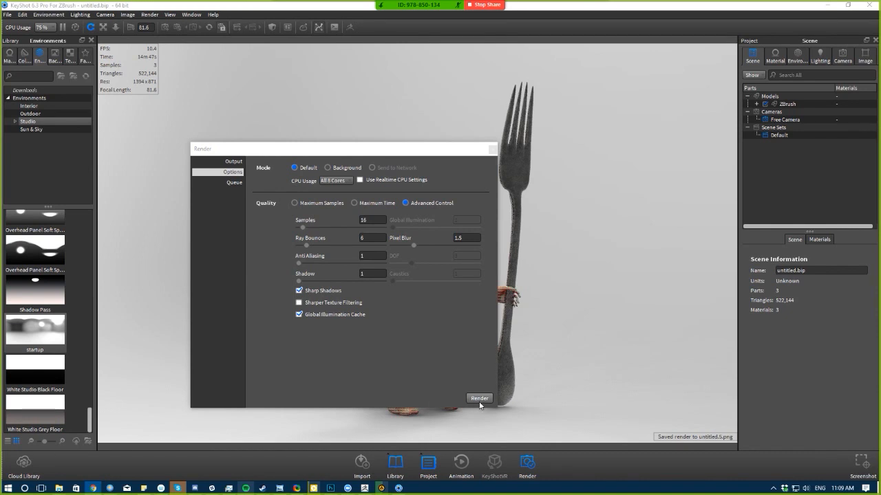
pyautogui.click(492, 148)
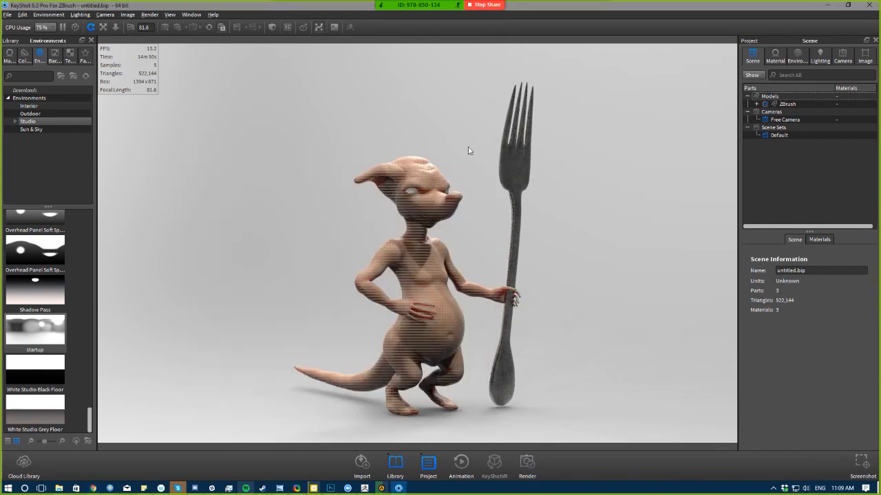
pyautogui.click(62, 28)
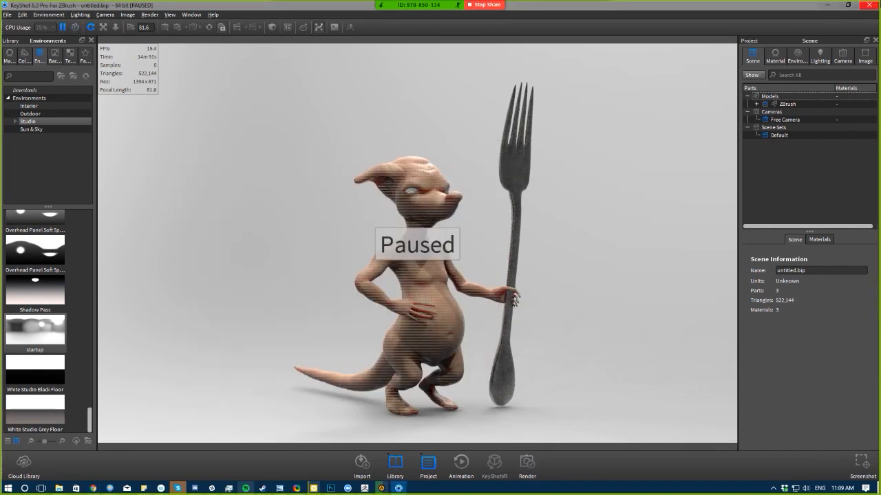
pyautogui.click(828, 5)
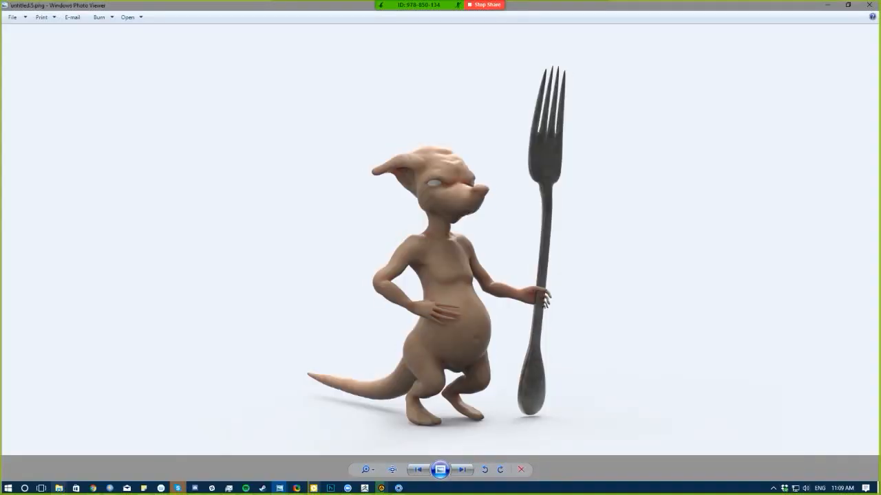
# - Compare untitled.5.png with its clown pass untitled.5_clown.png in Windows Photo Viewer, and close the viewer
pyautogui.press('Right')
pyautogui.press('Left')
pyautogui.press('Right')
pyautogui.press('Left')
pyautogui.press('Right')
pyautogui.press('Left')
pyautogui.press('Right')
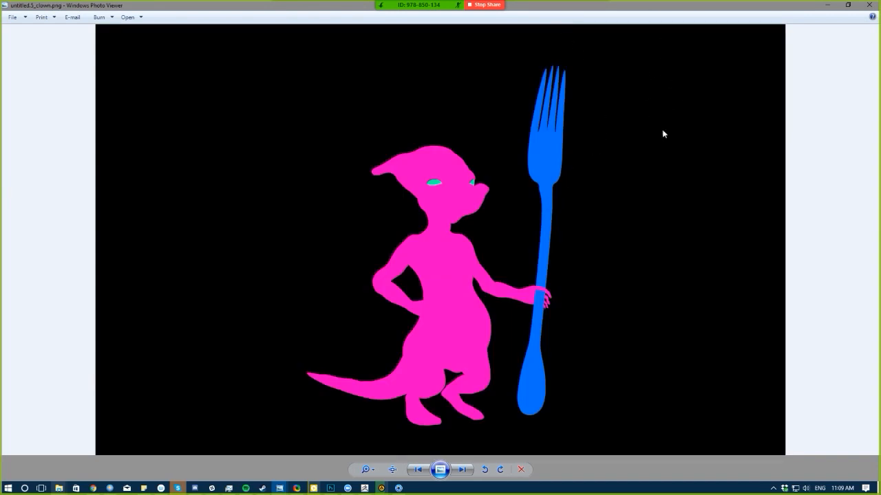
pyautogui.press('Left')
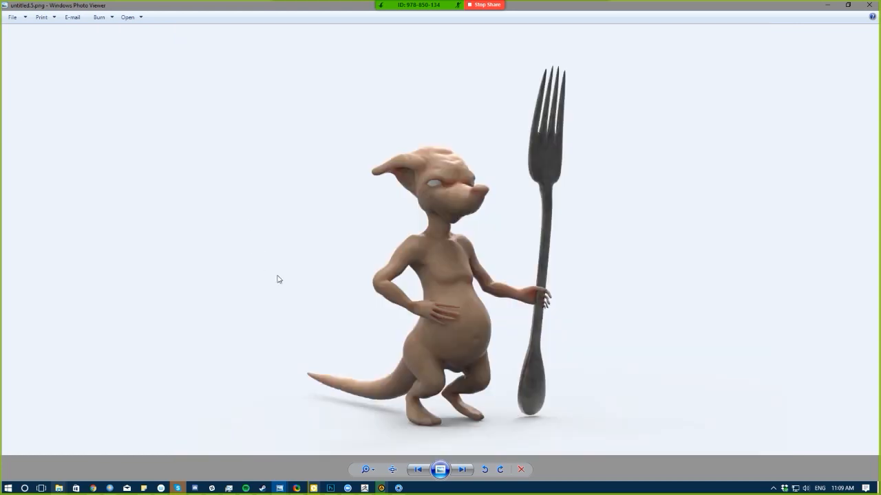
pyautogui.press('Right')
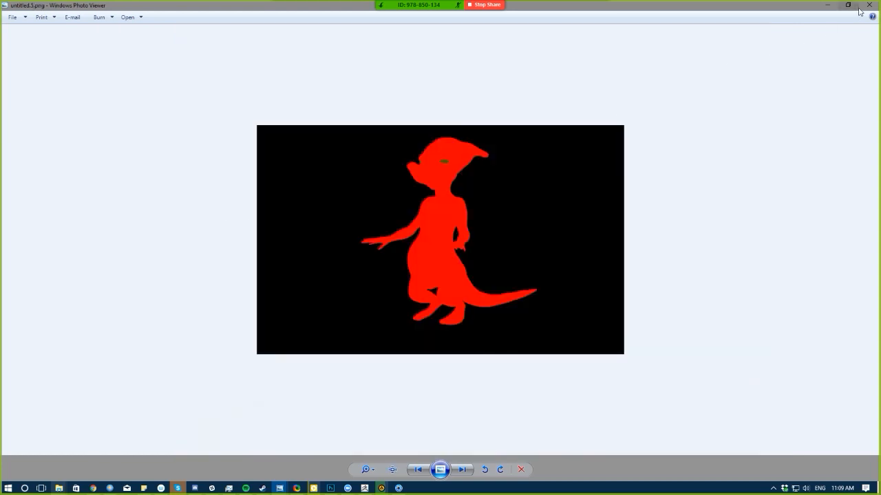
pyautogui.press('Right')
pyautogui.click(868, 4)
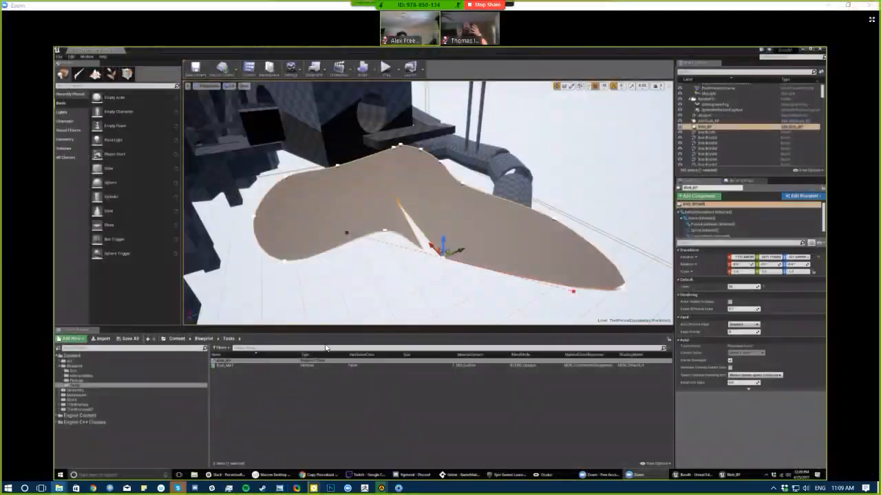
# - Switch from the shared Unreal screen to Photoshop
pyautogui.click(330, 488)
pyautogui.click(26, 7)
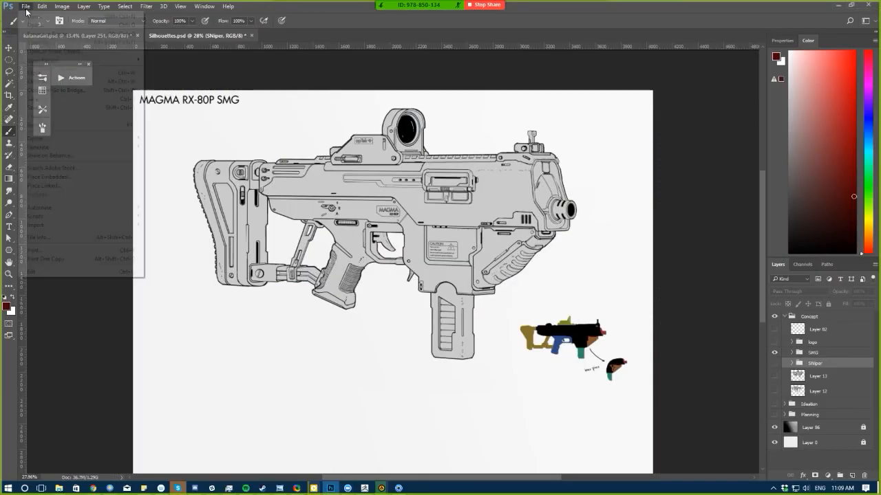
pyautogui.click(31, 16)
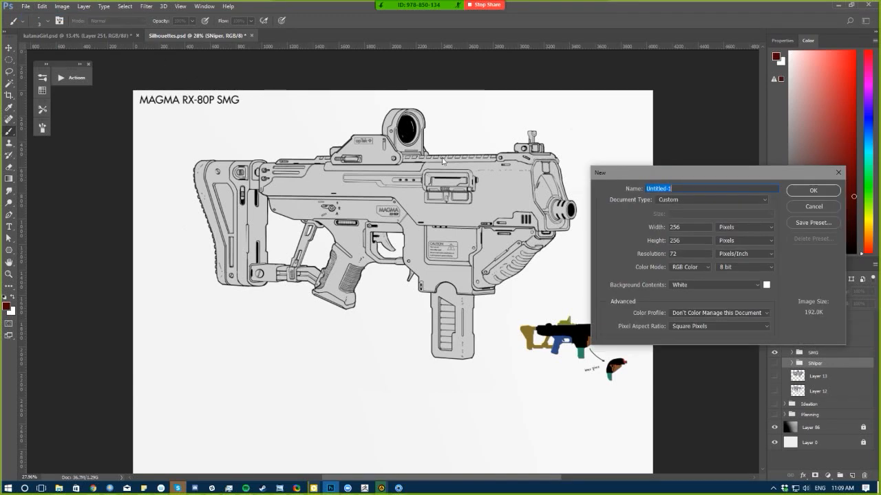
pyautogui.click(813, 207)
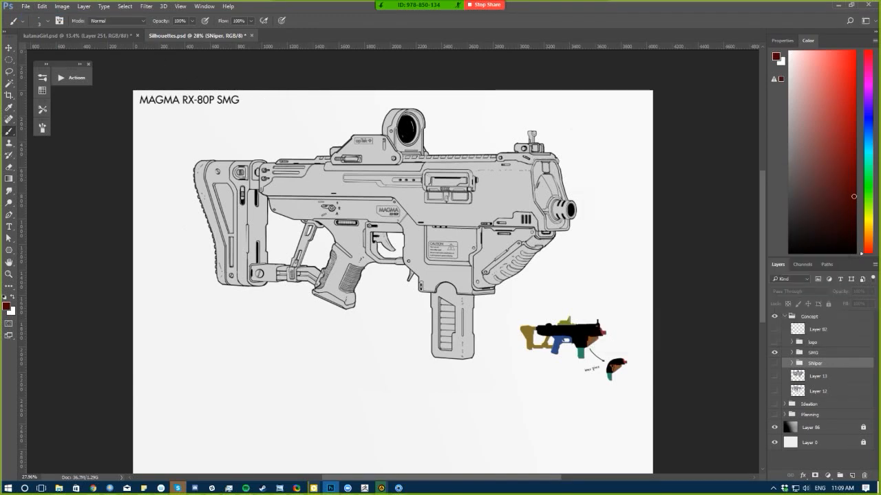
# - Open untitled.5.png, place untitled.5_clown as a layer above the render, and toggle that layer to compare them
pyautogui.moveTo(569, 140); pyautogui.dragTo(545, 80)
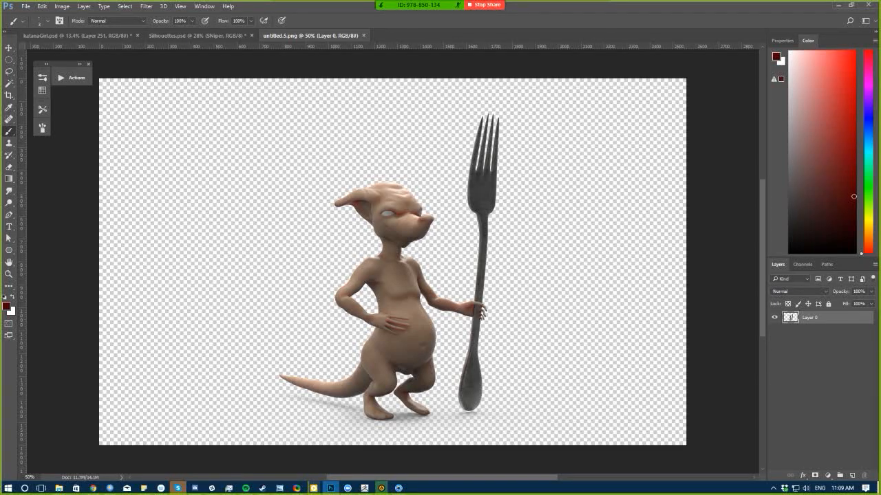
pyautogui.moveTo(2, 334); pyautogui.dragTo(279, 231)
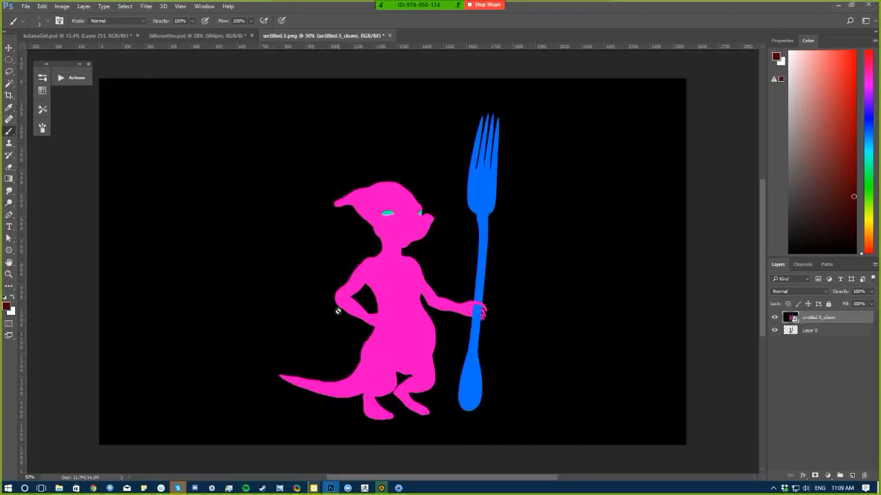
pyautogui.click(774, 317)
pyautogui.click(774, 317)
# - Try the Screen blend mode on the untitled.5_clown layer, restore it to Normal, and hide the layer
pyautogui.click(801, 292)
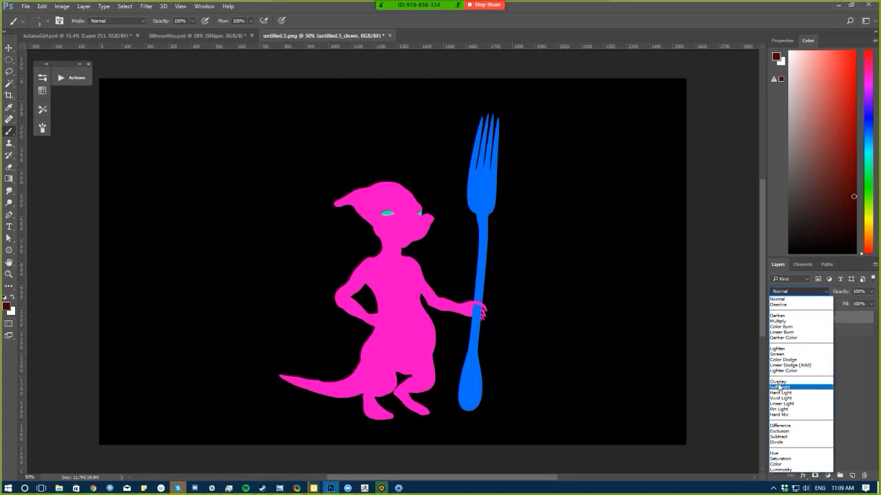
pyautogui.click(779, 355)
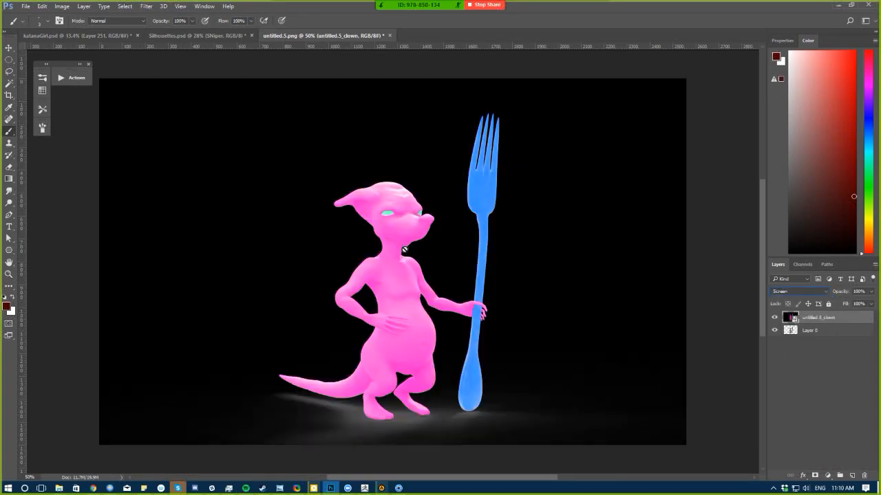
pyautogui.click(779, 296)
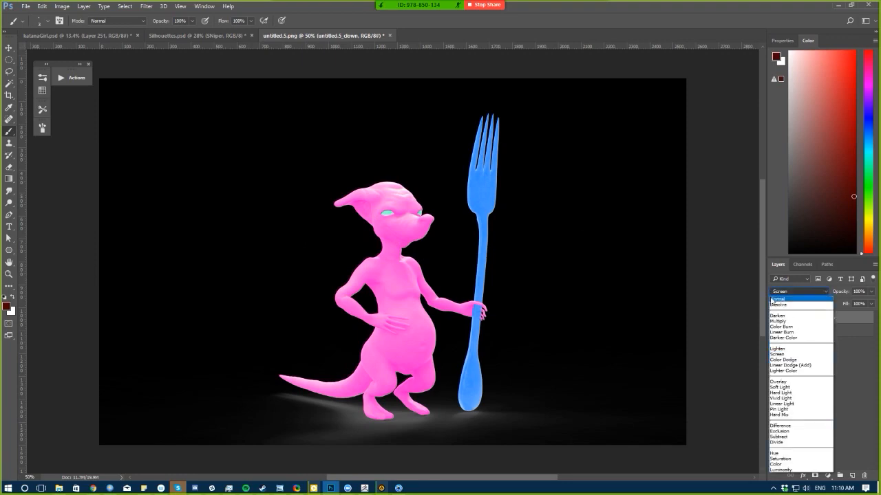
pyautogui.click(775, 300)
pyautogui.click(774, 318)
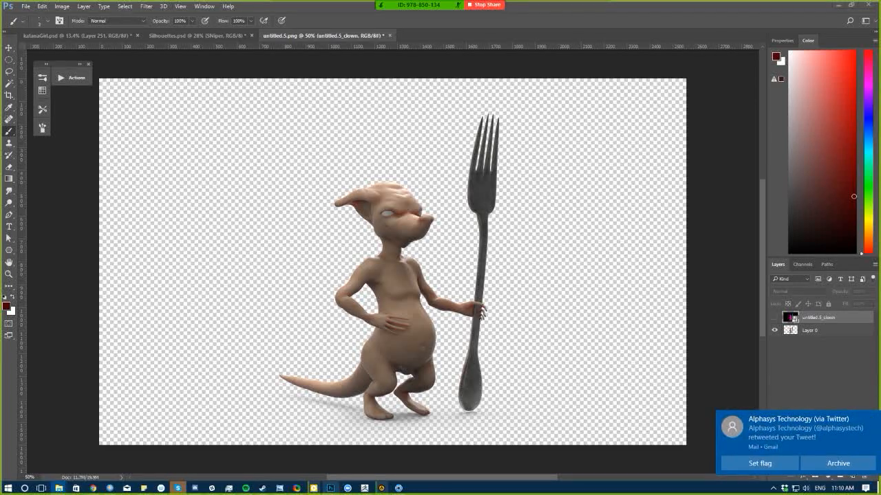
# - Dismiss the mail notifications, then add a layer filled with dark red and move it beneath Layer 0
pyautogui.click(871, 421)
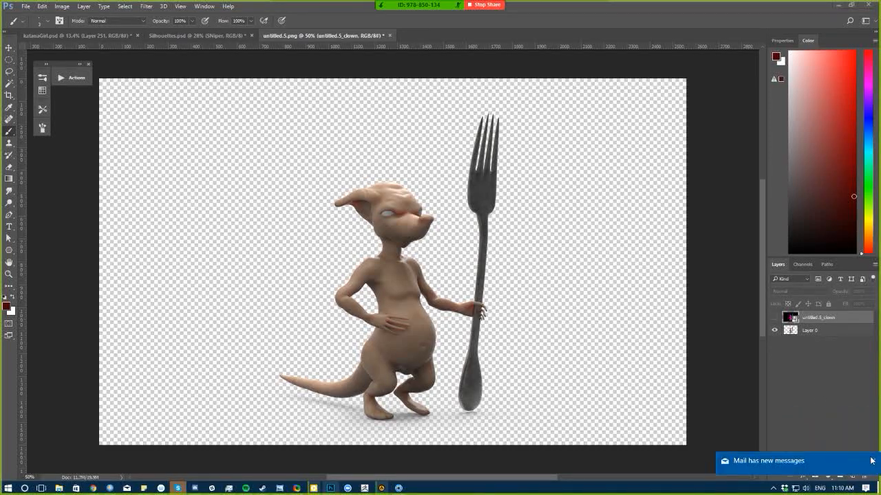
pyautogui.click(871, 460)
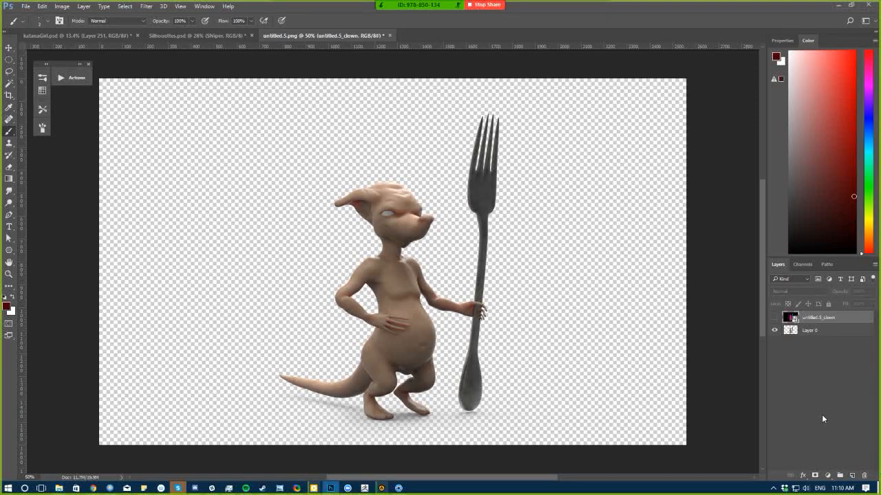
pyautogui.click(851, 475)
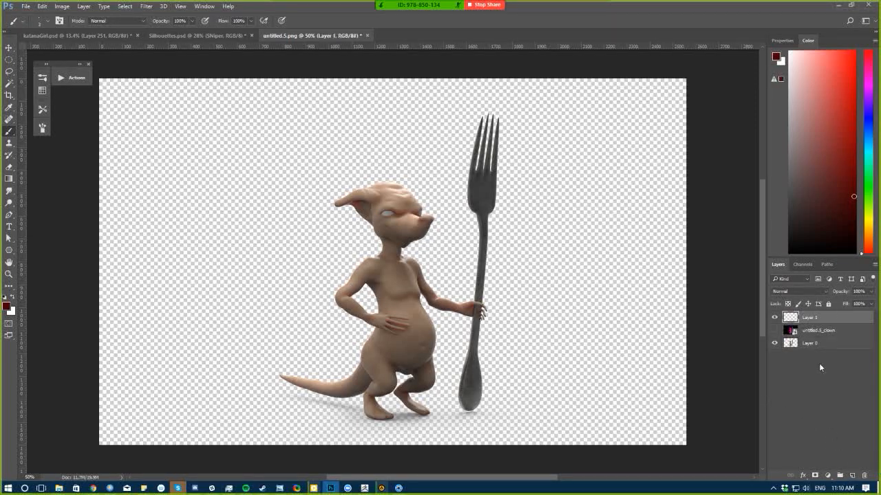
pyautogui.hotkey('alt', 'BackSpace')
pyautogui.moveTo(805, 318); pyautogui.dragTo(801, 382)
# - Refill the background layer beneath the creature, trying white and settling on a neutral mid grey
pyautogui.press('x')
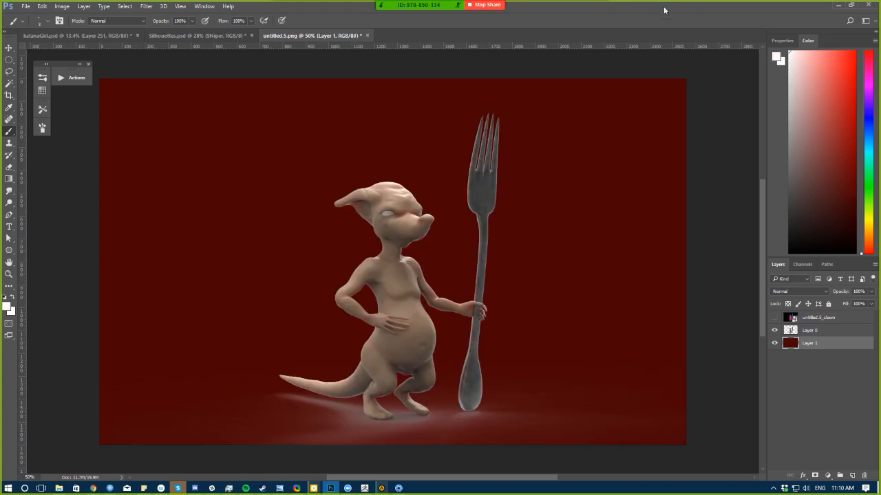
pyautogui.hotkey('alt', 'BackSpace')
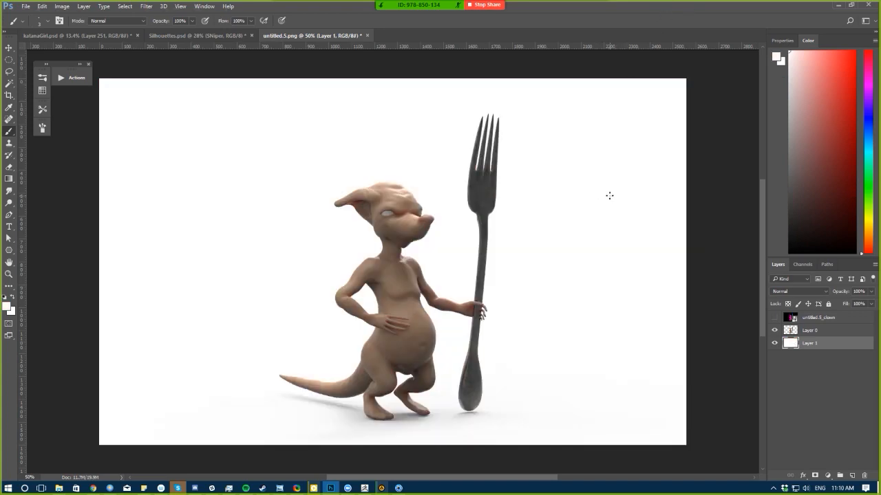
pyautogui.click(789, 144)
pyautogui.hotkey('alt', 'BackSpace')
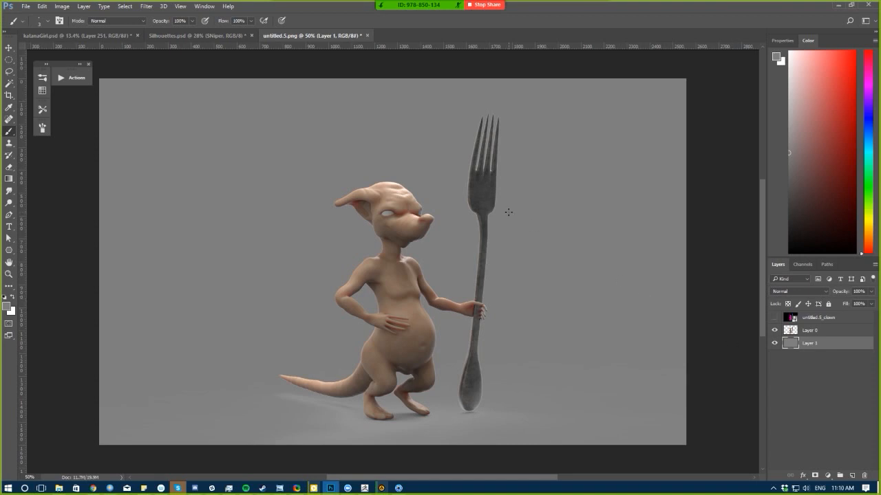
# - Add a new layer above Layer 0, fill it with white, and lower its opacity to 18%
pyautogui.click(800, 331)
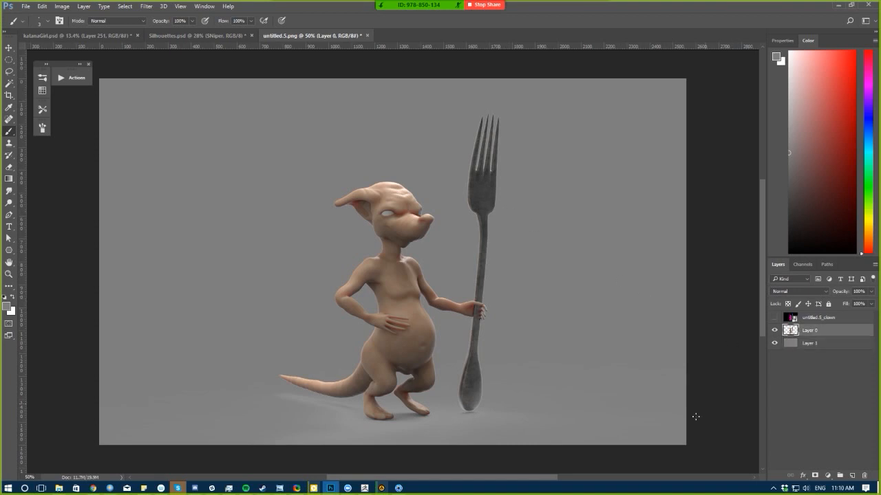
pyautogui.click(851, 475)
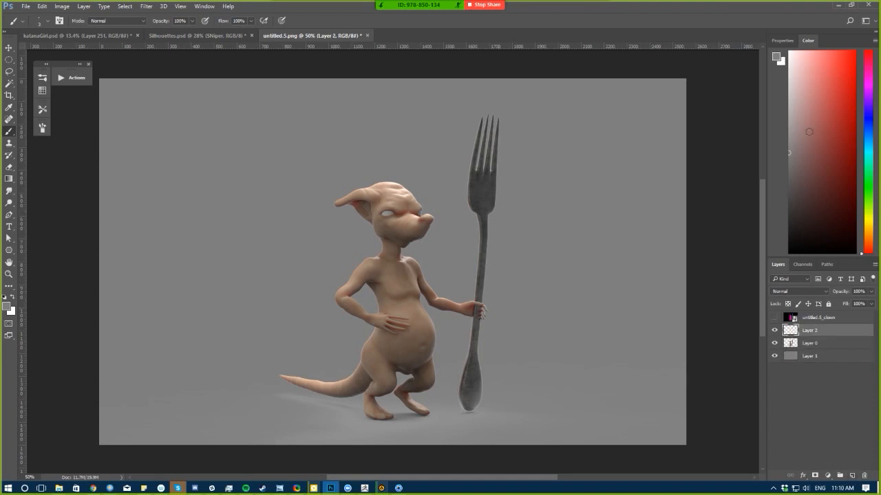
pyautogui.moveTo(809, 131); pyautogui.dragTo(744, 51)
pyautogui.hotkey('alt', 'BackSpace')
pyautogui.moveTo(808, 61); pyautogui.dragTo(764, 72)
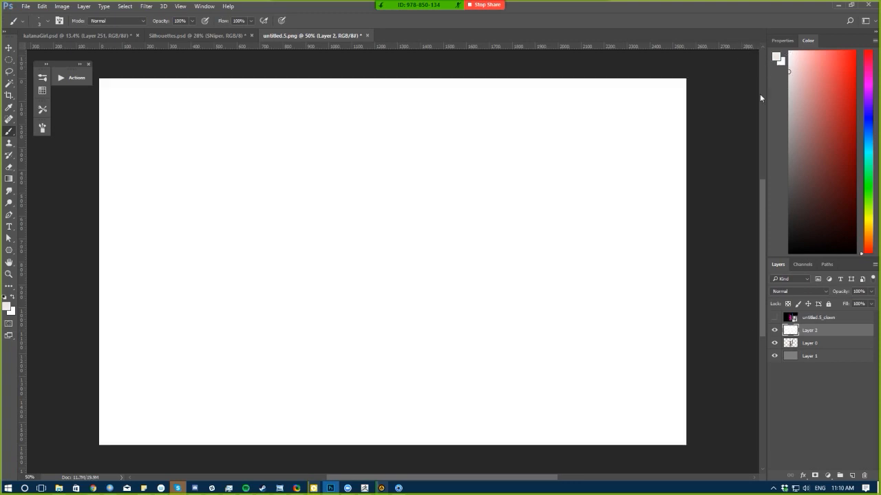
pyautogui.hotkey('alt', 'BackSpace')
pyautogui.moveTo(801, 132); pyautogui.dragTo(764, 41)
pyautogui.hotkey('alt', 'BackSpace')
pyautogui.moveTo(823, 291); pyautogui.dragTo(841, 294)
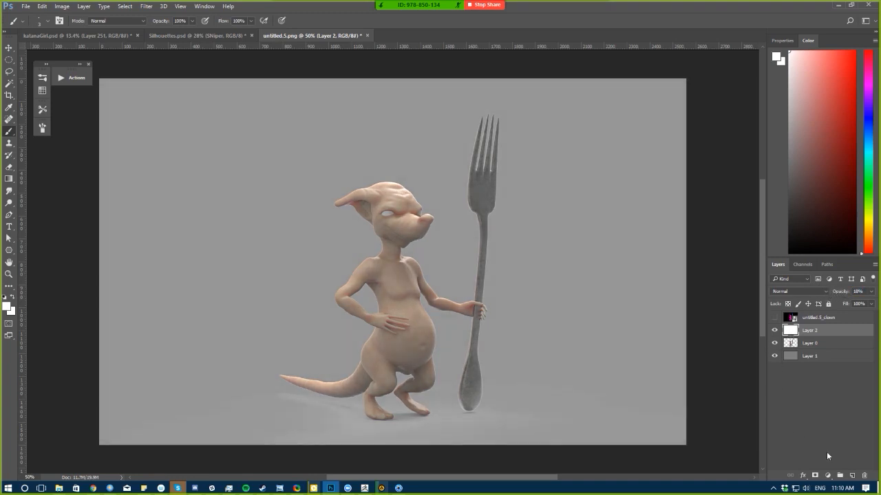
# - On a new layer above the white overlay, sketch a rough black cylindrical cap on the creature's head
pyautogui.click(852, 475)
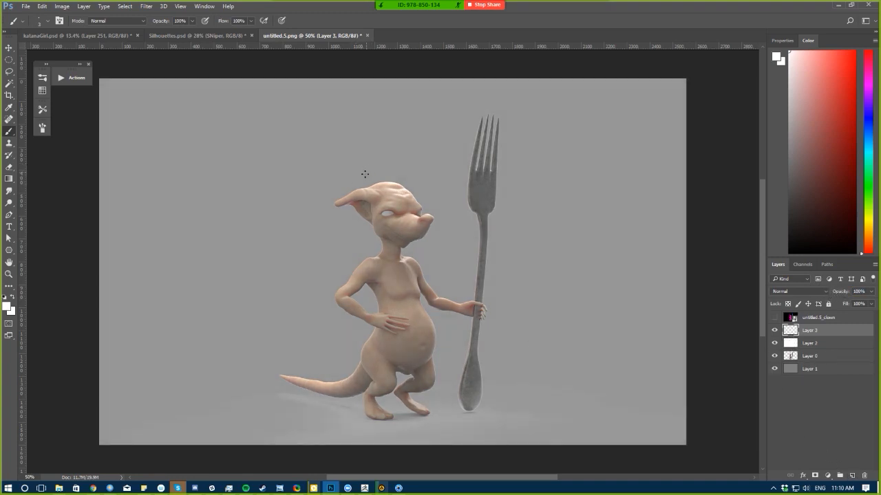
pyautogui.click(5, 297)
pyautogui.moveTo(360, 190); pyautogui.dragTo(363, 196)
pyautogui.press('e')
pyautogui.moveTo(418, 270); pyautogui.dragTo(392, 277)
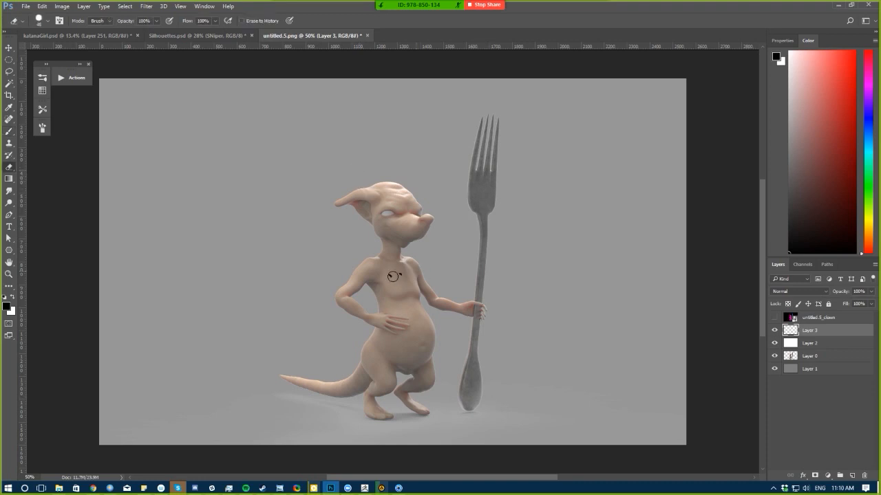
pyautogui.press('b')
pyautogui.moveTo(362, 187)
pyautogui.mouseDown()
pyautogui.moveTo(363, 169)
pyautogui.moveTo(396, 176)
pyautogui.moveTo(363, 163)
pyautogui.mouseUp()
pyautogui.moveTo(416, 172)
pyautogui.mouseDown()
pyautogui.moveTo(419, 193)
pyautogui.moveTo(416, 175)
pyautogui.mouseUp()
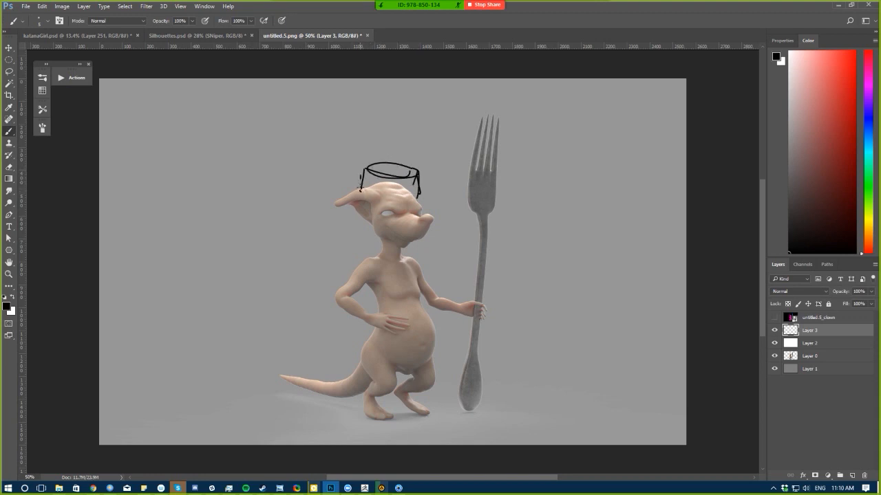
pyautogui.moveTo(359, 192)
pyautogui.mouseDown()
pyautogui.moveTo(357, 174)
pyautogui.moveTo(431, 203)
pyautogui.mouseUp()
# - Lasso the sketched cap and transform it into a flatter shape sitting lower on the creature's head
pyautogui.press('e')
pyautogui.press('l')
pyautogui.moveTo(339, 150)
pyautogui.mouseDown()
pyautogui.moveTo(405, 148)
pyautogui.moveTo(441, 178)
pyautogui.moveTo(339, 155)
pyautogui.moveTo(387, 170)
pyautogui.moveTo(376, 188)
pyautogui.moveTo(420, 193)
pyautogui.mouseUp()
pyautogui.hotkey('ctrl', 't')
pyautogui.press('Return')
pyautogui.hotkey('ctrl', 'd')
pyautogui.press('e')
pyautogui.press('b')
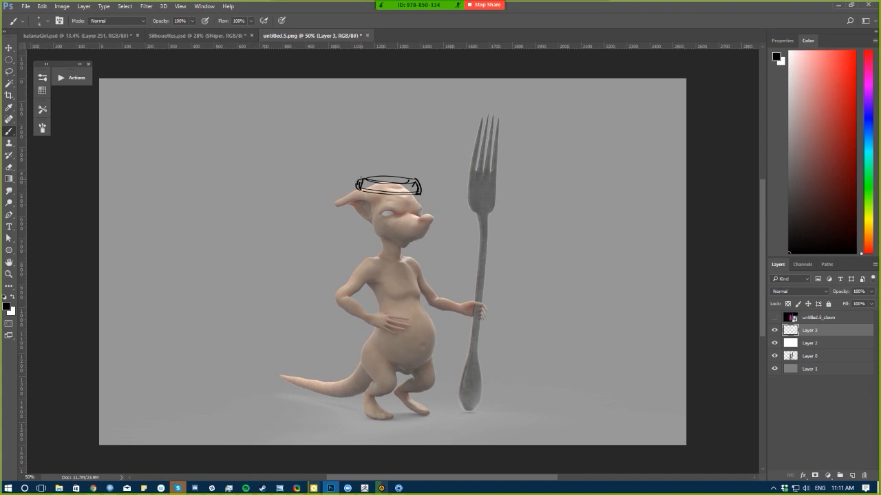
# - Erase and redraw the cap as a curved headband with a row of small circles along its front
pyautogui.press('e')
pyautogui.moveTo(360, 179)
pyautogui.mouseDown()
pyautogui.moveTo(357, 189)
pyautogui.moveTo(387, 200)
pyautogui.moveTo(417, 200)
pyautogui.mouseUp()
pyautogui.press('b')
pyautogui.press('e')
pyautogui.press('b')
pyautogui.moveTo(363, 182)
pyautogui.mouseDown()
pyautogui.moveTo(392, 175)
pyautogui.moveTo(424, 186)
pyautogui.moveTo(373, 181)
pyautogui.moveTo(389, 197)
pyautogui.moveTo(416, 187)
pyautogui.moveTo(390, 189)
pyautogui.moveTo(413, 200)
pyautogui.moveTo(428, 184)
pyautogui.moveTo(383, 241)
pyautogui.mouseUp()
pyautogui.press('e')
pyautogui.press('b')
pyautogui.press('e')
pyautogui.press('b')
pyautogui.press('e')
pyautogui.press('b')
pyautogui.press('[')
# - Undo the last stroke and draw a two-line chin strap from the headband down to the jaw
pyautogui.hotkey('ctrl', 'z')
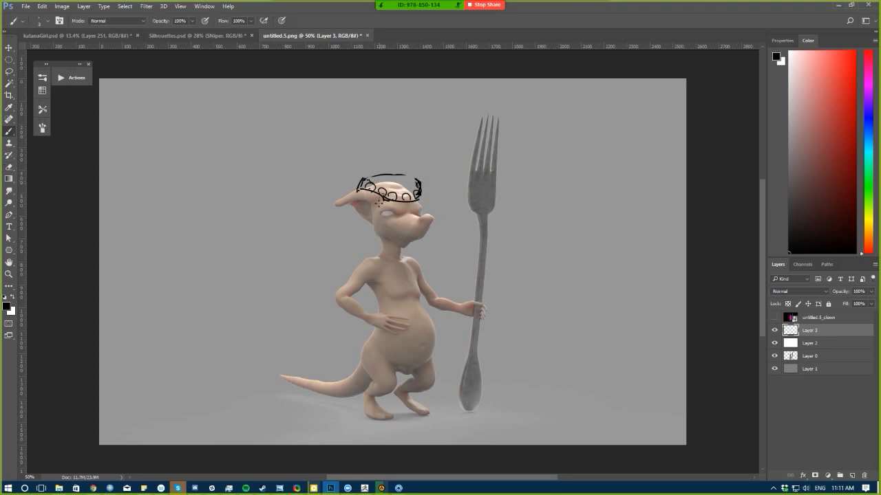
pyautogui.moveTo(378, 194); pyautogui.dragTo(389, 242)
pyautogui.moveTo(380, 195); pyautogui.dragTo(391, 244)
# - Outline the creature's ear in black as a longer pointed shape with a ragged lower edge
pyautogui.moveTo(291, 274); pyautogui.dragTo(287, 261)
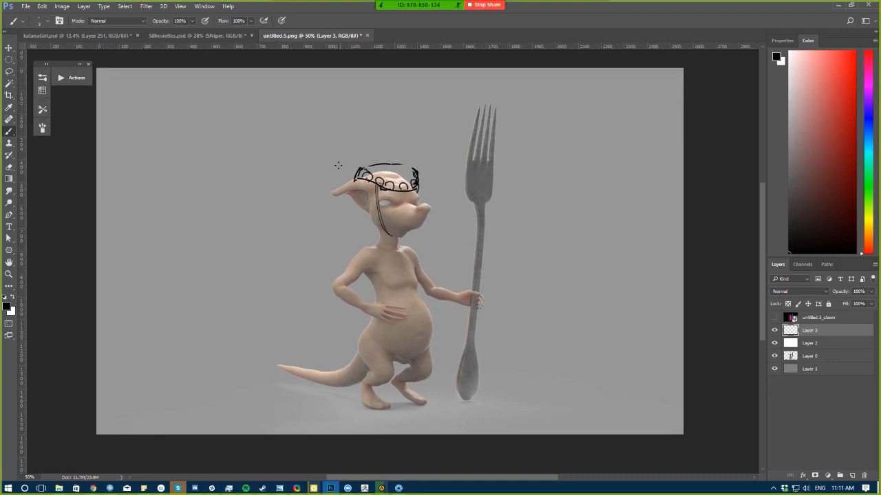
pyautogui.moveTo(340, 186)
pyautogui.mouseDown()
pyautogui.moveTo(319, 202)
pyautogui.moveTo(338, 192)
pyautogui.mouseUp()
pyautogui.moveTo(340, 198); pyautogui.dragTo(370, 214)
pyautogui.moveTo(328, 187); pyautogui.dragTo(357, 209)
pyautogui.moveTo(325, 306); pyautogui.dragTo(349, 291)
pyautogui.moveTo(349, 292); pyautogui.dragTo(345, 323)
# - Toggle the visibility of sketch layer Layer 3 to compare the head sketch with the plain render
pyautogui.moveTo(307, 278); pyautogui.dragTo(288, 258)
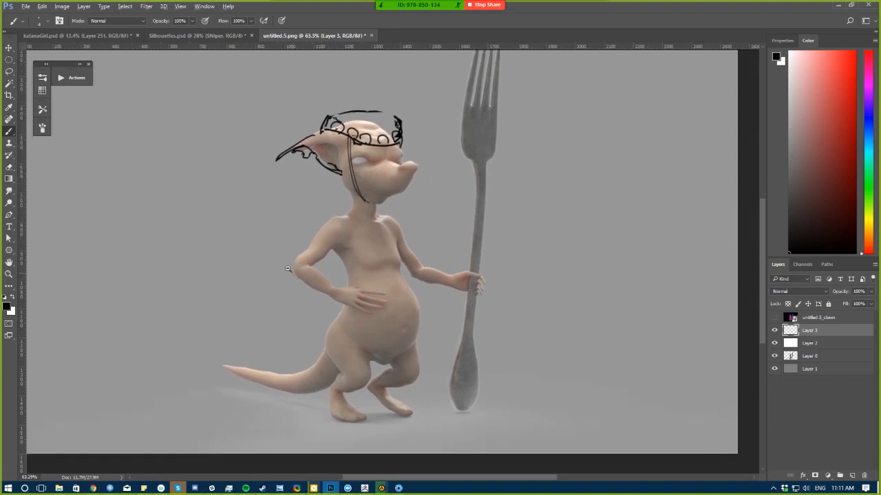
pyautogui.keyDown('alt'); pyautogui.click(300, 261); pyautogui.keyUp('alt')
pyautogui.click(774, 330)
pyautogui.click(774, 330)
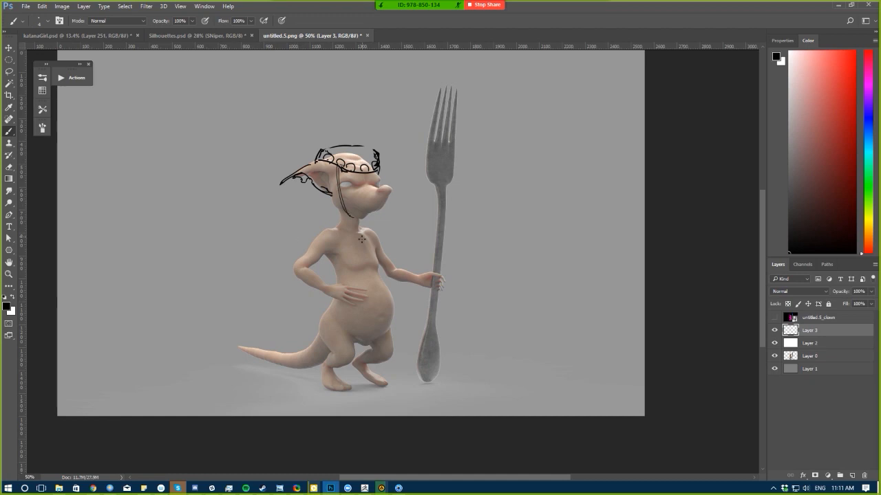
# - Try to sketch a line down the torso and a belt line across the lower belly
pyautogui.moveTo(361, 227); pyautogui.dragTo(380, 270)
pyautogui.hotkey('ctrl', 'z')
pyautogui.scroll(-2, 335, 291)
pyautogui.moveTo(333, 276); pyautogui.dragTo(375, 289)
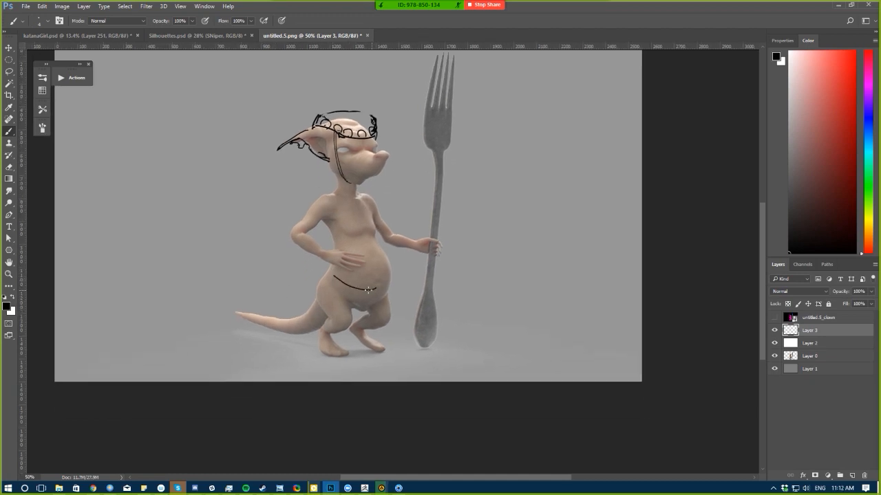
pyautogui.hotkey('ctrl', 'z')
# - Sketch a pair of small jagged teeth hanging below the creature's snout using a smaller brush
pyautogui.moveTo(321, 196)
pyautogui.keyDown('ctrl'); pyautogui.mouseDown()
pyautogui.moveTo(408, 163)
pyautogui.moveTo(426, 175)
pyautogui.mouseUp(); pyautogui.keyUp('ctrl')
pyautogui.hotkey('ctrl', 'z')
pyautogui.press('[')
pyautogui.press('e')
pyautogui.press('b')
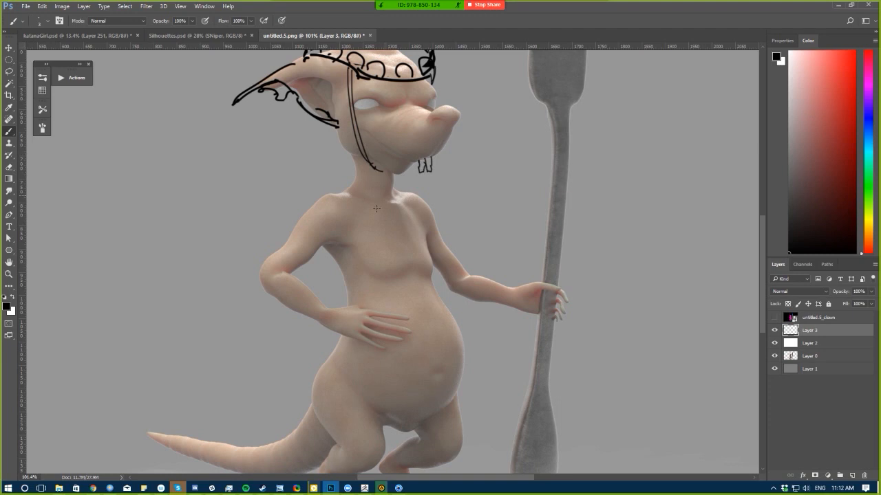
# - Draw thin black contour lines along the creature's lower back and hip and around its bent elbow
pyautogui.keyDown('ctrl'); pyautogui.moveTo(353, 256); pyautogui.dragTo(298, 219); pyautogui.keyUp('ctrl')
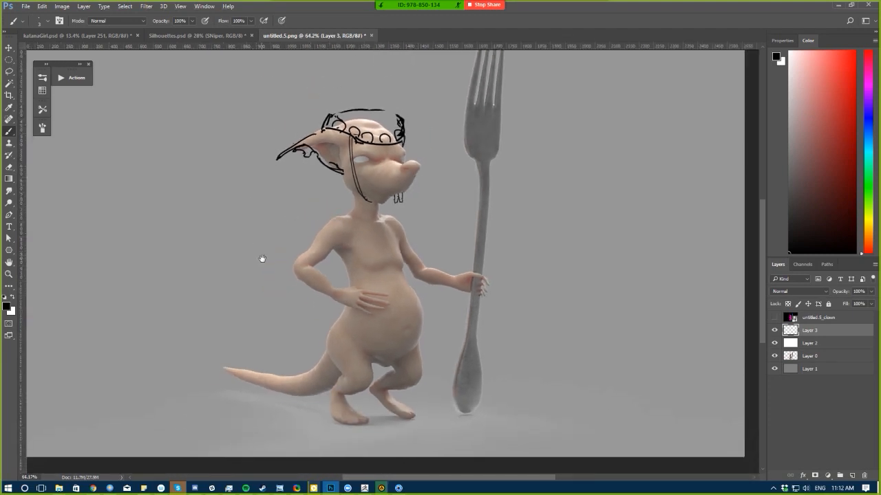
pyautogui.moveTo(262, 259); pyautogui.dragTo(267, 267)
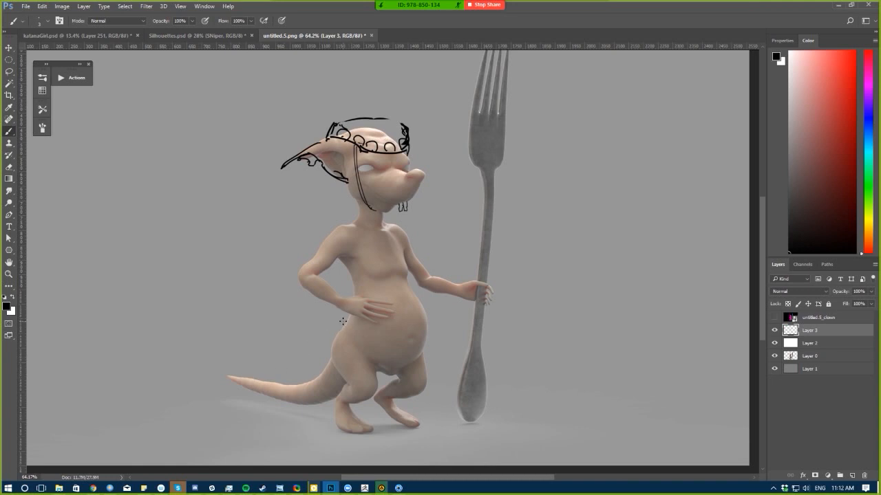
pyautogui.moveTo(346, 322); pyautogui.dragTo(333, 362)
pyautogui.hotkey('ctrl', 'z')
pyautogui.moveTo(347, 321); pyautogui.dragTo(330, 369)
pyautogui.press('e')
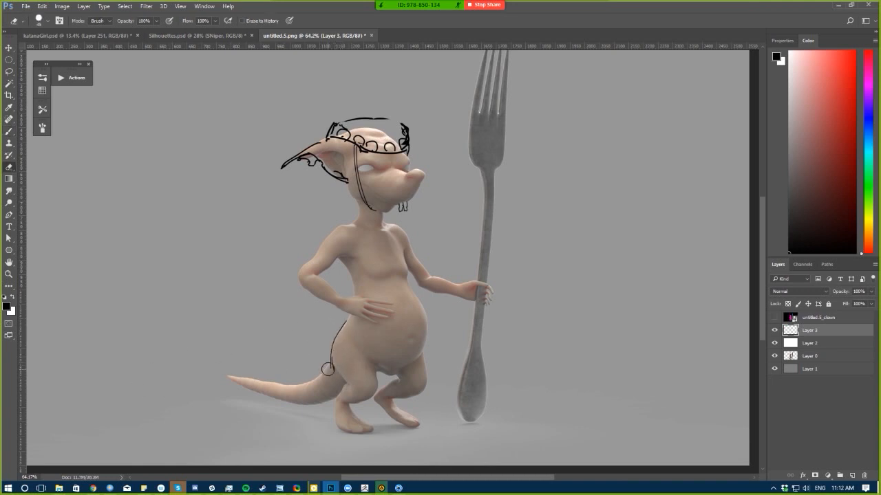
pyautogui.moveTo(328, 367); pyautogui.dragTo(325, 375)
pyautogui.press('b')
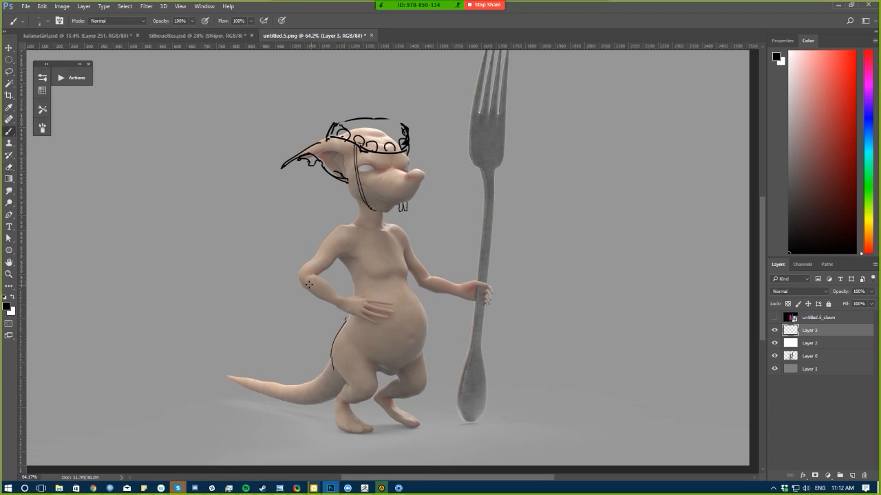
pyautogui.moveTo(301, 286); pyautogui.dragTo(319, 295)
# - Flip the whole image horizontally to review the creature sketch mirrored
pyautogui.keyDown('ctrl'); pyautogui.moveTo(299, 282); pyautogui.dragTo(245, 238); pyautogui.keyUp('ctrl')
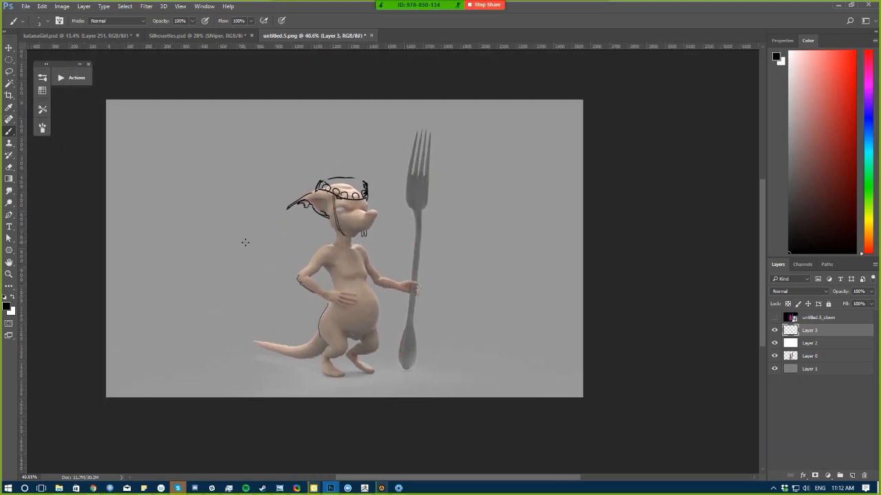
pyautogui.hotkey('ctrl', 'shift', 'h')
pyautogui.moveTo(231, 276); pyautogui.dragTo(260, 258)
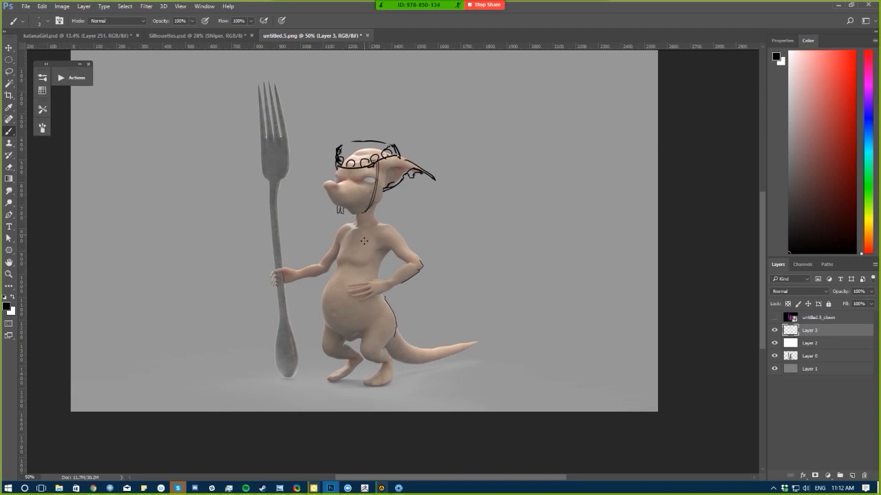
# - Sketch a rectangular chest plate with a corner rivet on the torso and a curved belt line across the lower belly
pyautogui.moveTo(340, 236)
pyautogui.mouseDown()
pyautogui.moveTo(366, 235)
pyautogui.moveTo(345, 236)
pyautogui.moveTo(365, 241)
pyautogui.moveTo(351, 237)
pyautogui.moveTo(358, 289)
pyautogui.mouseUp()
pyautogui.press('e')
pyautogui.press('b')
pyautogui.moveTo(365, 248)
pyautogui.mouseDown()
pyautogui.moveTo(356, 283)
pyautogui.moveTo(329, 289)
pyautogui.moveTo(334, 273)
pyautogui.moveTo(328, 283)
pyautogui.moveTo(357, 287)
pyautogui.moveTo(321, 311)
pyautogui.moveTo(318, 341)
pyautogui.mouseUp()
pyautogui.press('e')
pyautogui.press('b')
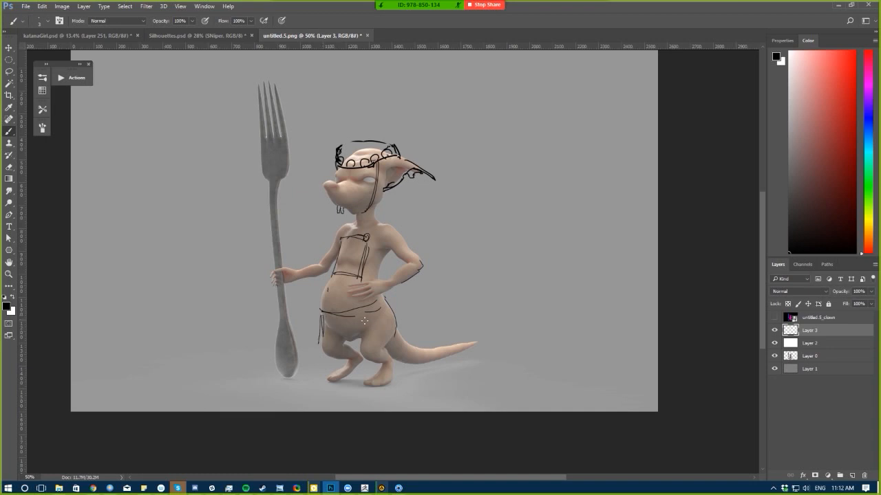
# - Sketch a loincloth hanging from the belt to below the knees, with a knotted wrap at the hip under the hand
pyautogui.moveTo(362, 314); pyautogui.dragTo(356, 354)
pyautogui.moveTo(325, 320); pyautogui.dragTo(337, 353)
pyautogui.moveTo(320, 311); pyautogui.dragTo(333, 331)
pyautogui.moveTo(381, 301); pyautogui.dragTo(375, 301)
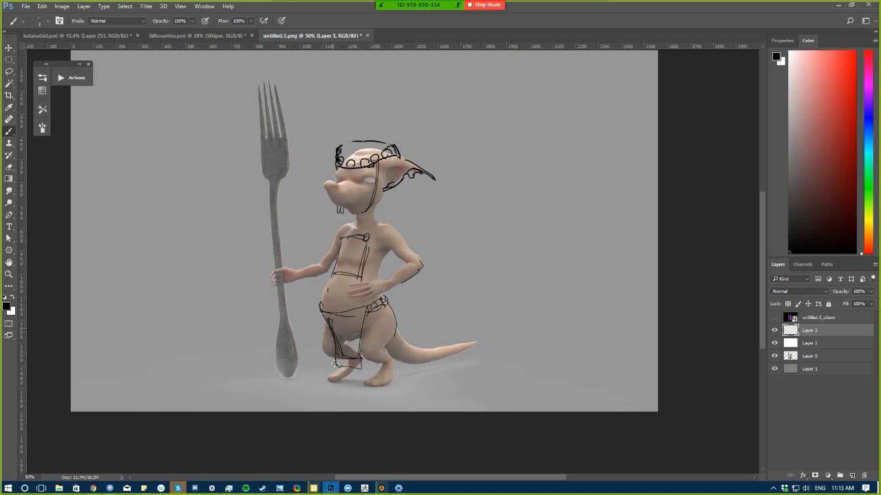
# - Clean up the loincloth's lower and front edges with the eraser, redraw them and add fold lines
pyautogui.press('e')
pyautogui.press('b')
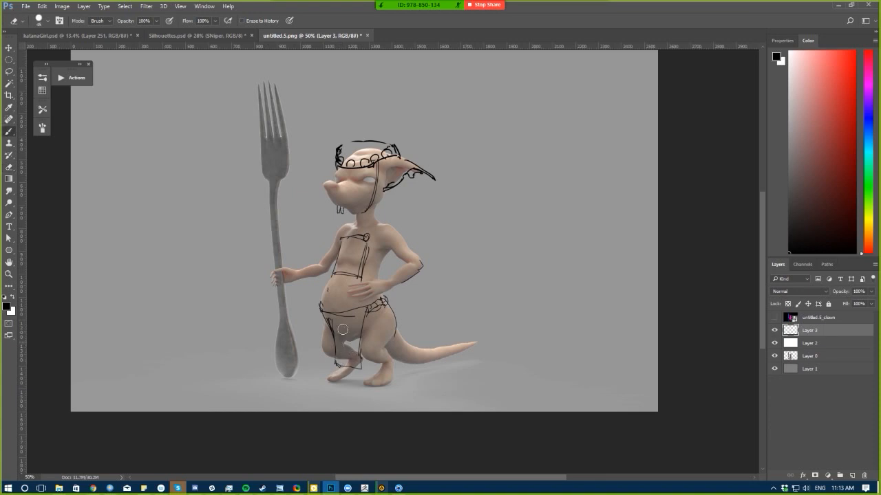
pyautogui.moveTo(341, 320); pyautogui.dragTo(350, 354)
pyautogui.moveTo(322, 311); pyautogui.dragTo(327, 351)
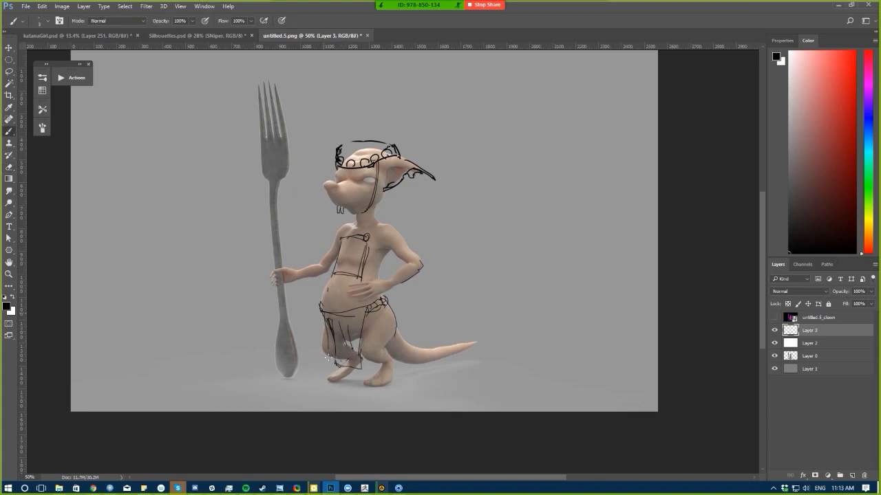
pyautogui.press('e')
pyautogui.moveTo(330, 319); pyautogui.dragTo(335, 360)
pyautogui.press('b')
pyautogui.moveTo(326, 317); pyautogui.dragTo(331, 363)
# - Flip the whole image horizontally to check the costume sketch mirrored
pyautogui.hotkey('ctrl', '-')
pyautogui.hotkey('ctrl', '-')
pyautogui.hotkey('ctrl', 'shift', 'h')
pyautogui.hotkey('ctrl', 'shift', 'h')
pyautogui.hotkey('ctrl', 'shift', 'h')
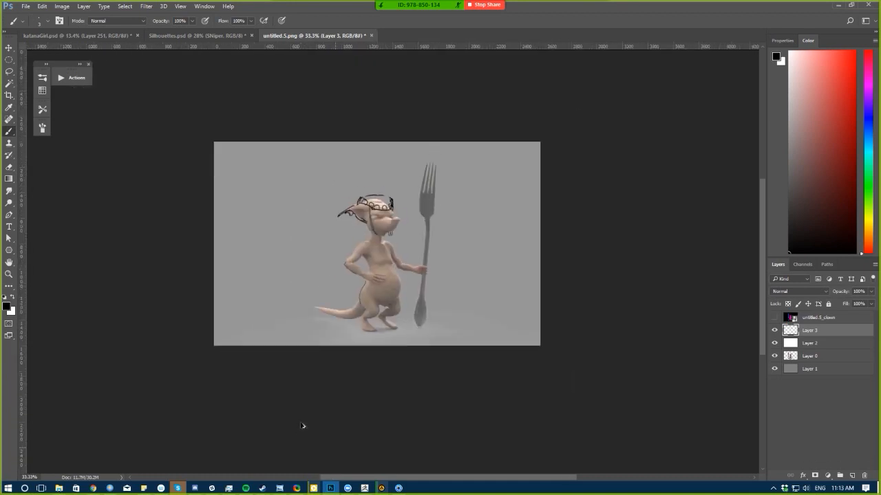
pyautogui.keyDown('alt'); pyautogui.moveTo(283, 312); pyautogui.dragTo(294, 360); pyautogui.keyUp('alt')
pyautogui.keyDown('alt'); pyautogui.moveTo(355, 263); pyautogui.dragTo(342, 302); pyautogui.keyUp('alt')
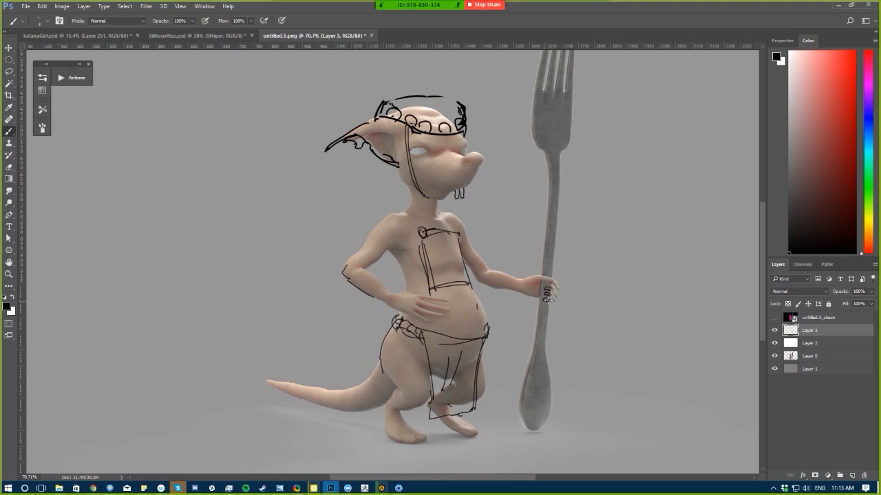
# - Sketch a lumpy, widened outline along both sides of the fork's head and its base
pyautogui.moveTo(463, 286); pyautogui.dragTo(452, 370)
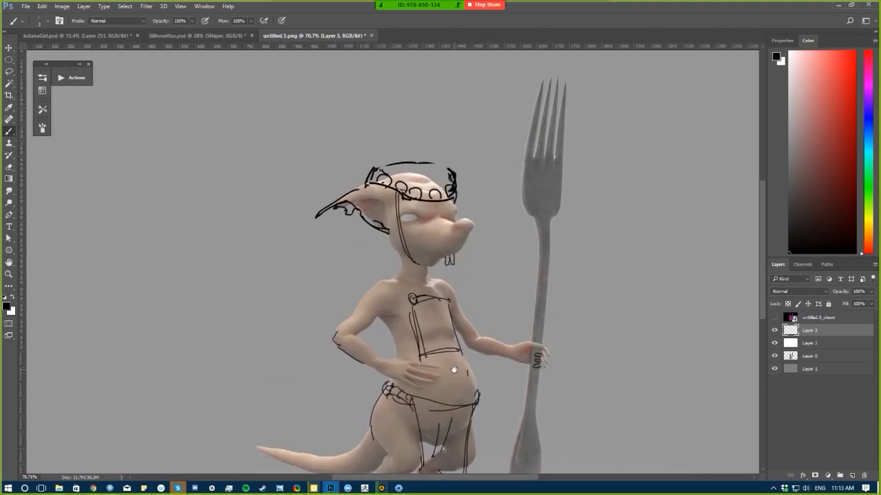
pyautogui.keyDown('alt'); pyautogui.scroll(-2, 527, 199); pyautogui.keyUp('alt')
pyautogui.moveTo(518, 210); pyautogui.dragTo(530, 236)
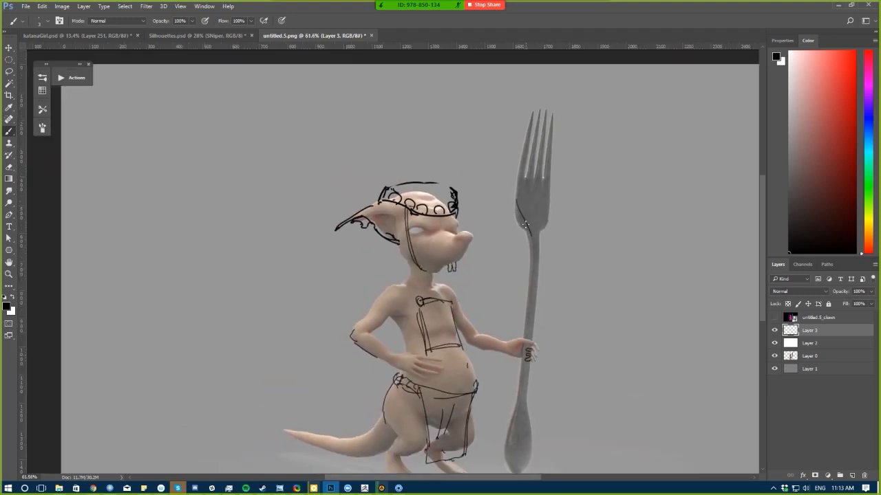
pyautogui.hotkey('ctrl', 'z')
pyautogui.moveTo(515, 194)
pyautogui.mouseDown()
pyautogui.moveTo(529, 235)
pyautogui.moveTo(550, 198)
pyautogui.mouseUp()
pyautogui.moveTo(531, 116); pyautogui.dragTo(517, 222)
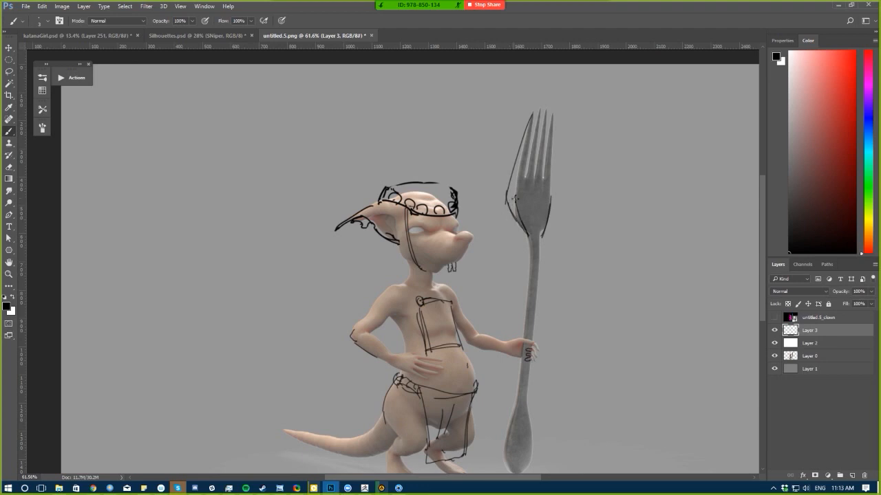
pyautogui.press('e')
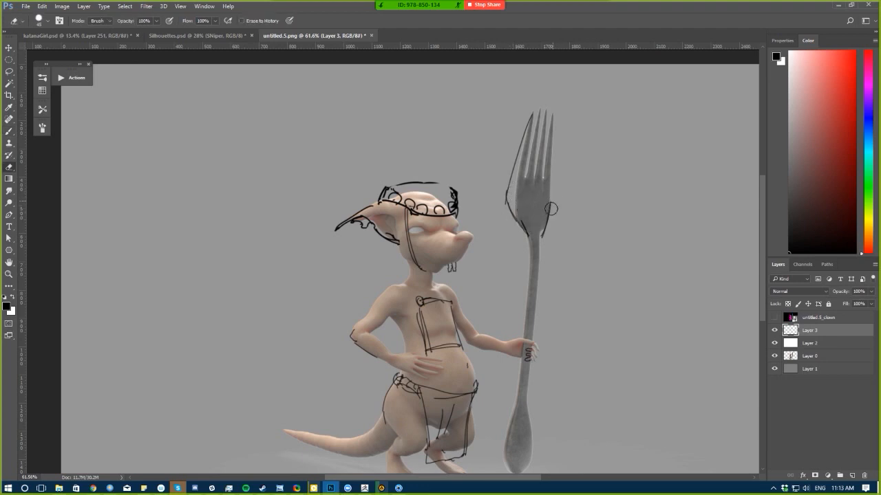
pyautogui.press('b')
pyautogui.moveTo(550, 208); pyautogui.dragTo(545, 234)
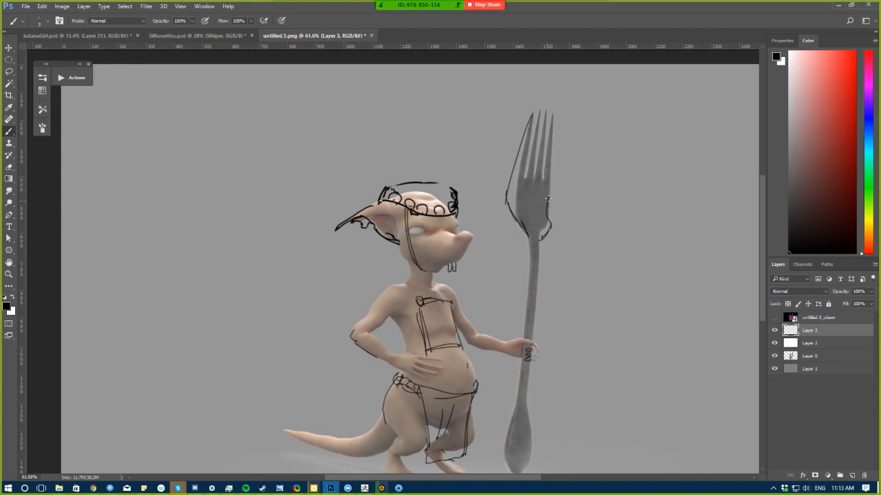
pyautogui.moveTo(548, 199)
pyautogui.mouseDown()
pyautogui.moveTo(559, 140)
pyautogui.moveTo(547, 177)
pyautogui.mouseUp()
# - Erase the stray lines beside the fork's outer tine and redraw the tines nearest that edge as crooked, uneven prongs
pyautogui.press('e')
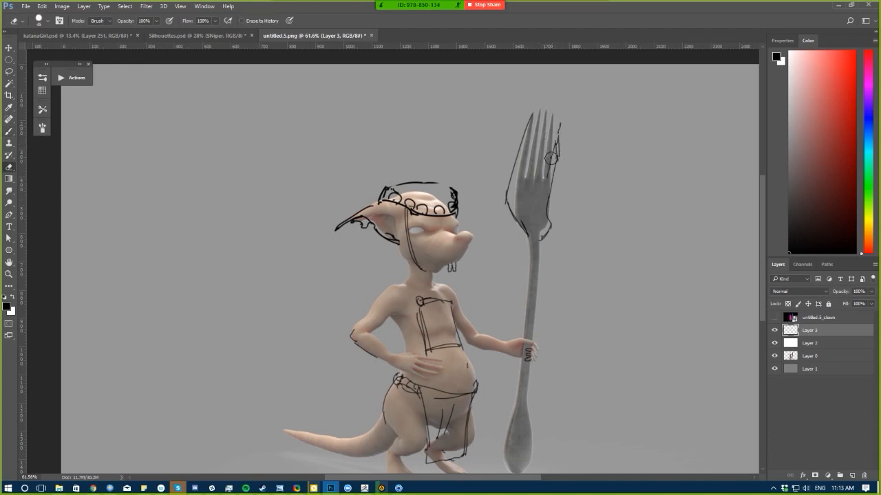
pyautogui.press('b')
pyautogui.moveTo(532, 117); pyautogui.dragTo(525, 167)
pyautogui.hotkey('ctrl', 'z')
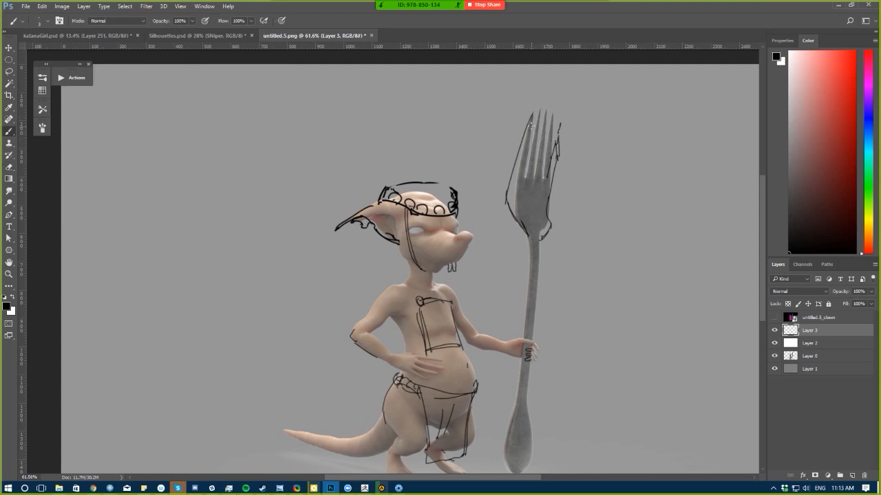
pyautogui.press('e')
pyautogui.moveTo(560, 126); pyautogui.dragTo(555, 164)
pyautogui.press('b')
pyautogui.moveTo(535, 170); pyautogui.dragTo(545, 123)
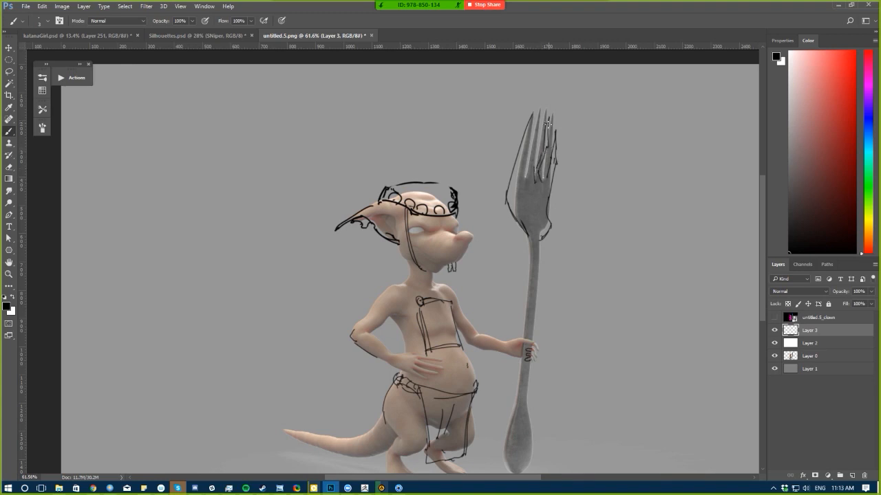
# - Outline the fork's remaining tines as jagged, uneven prongs and erase excess lines around the tips and fork head
pyautogui.moveTo(533, 115)
pyautogui.mouseDown()
pyautogui.moveTo(521, 180)
pyautogui.moveTo(533, 110)
pyautogui.mouseUp()
pyautogui.press('e')
pyautogui.press('b')
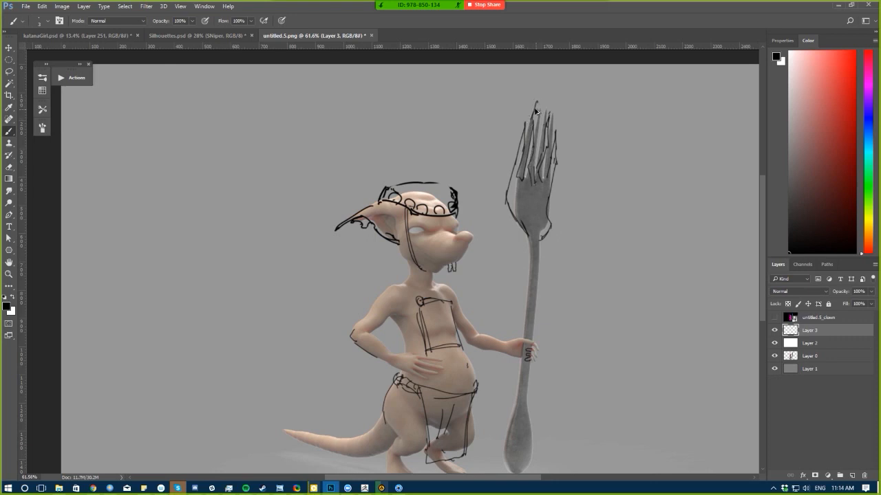
pyautogui.press('e')
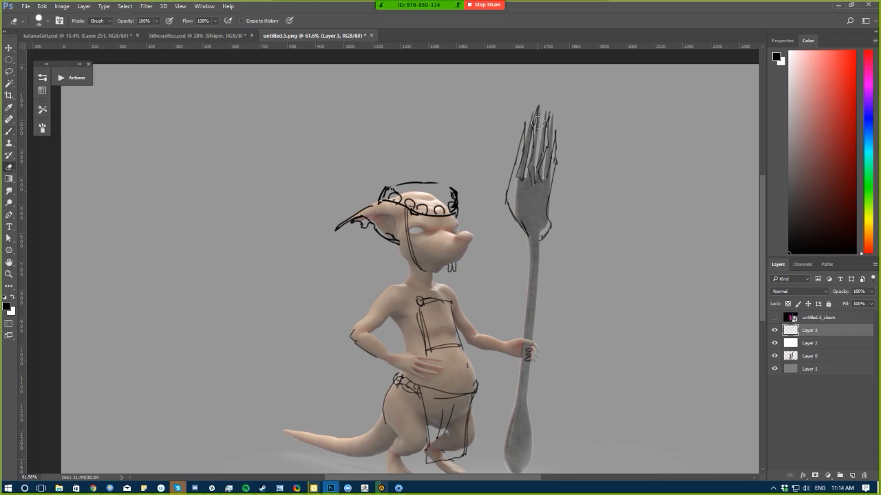
pyautogui.press('b')
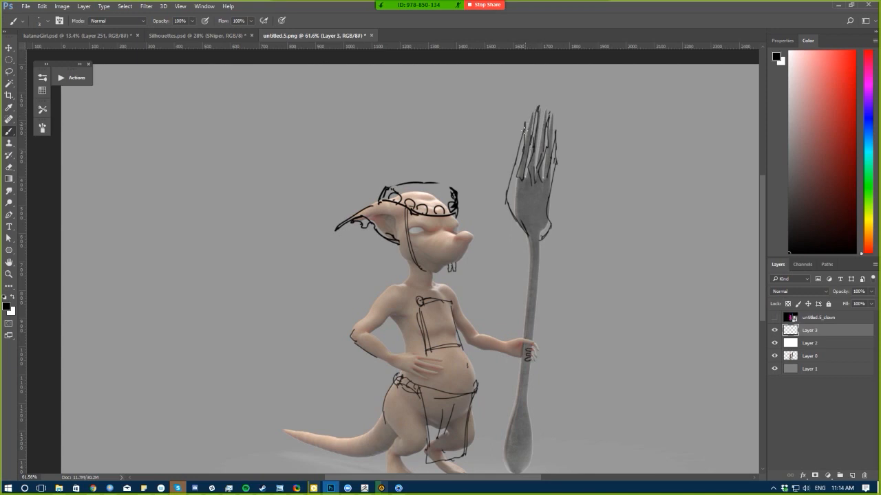
pyautogui.moveTo(528, 128); pyautogui.dragTo(523, 154)
pyautogui.press('e')
pyautogui.moveTo(508, 185); pyautogui.dragTo(525, 237)
pyautogui.press('b')
# - Sketch an irregular outline with an inner contour around the rounded lower end of the fork's handle
pyautogui.moveTo(363, 324); pyautogui.dragTo(350, 254)
pyautogui.keyDown('ctrl'); pyautogui.moveTo(305, 276); pyautogui.dragTo(291, 254); pyautogui.keyUp('ctrl')
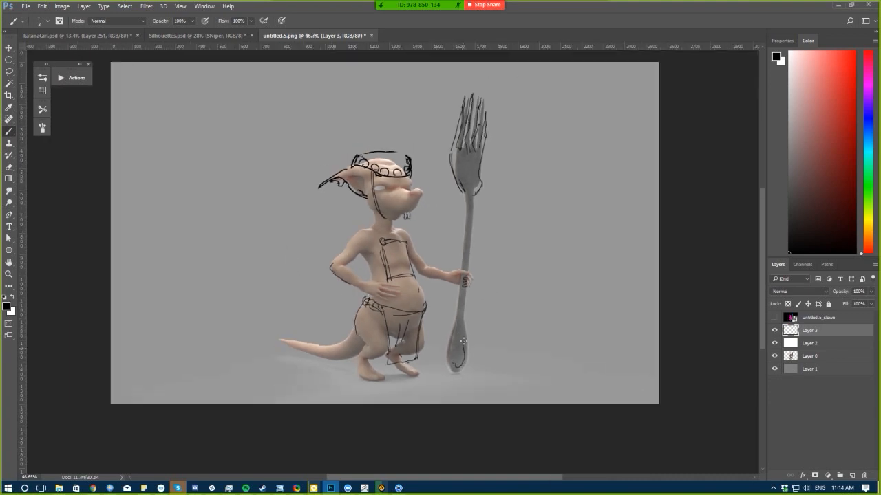
pyautogui.moveTo(463, 340)
pyautogui.mouseDown()
pyautogui.moveTo(465, 328)
pyautogui.moveTo(450, 361)
pyautogui.moveTo(453, 333)
pyautogui.mouseUp()
pyautogui.moveTo(457, 374); pyautogui.dragTo(468, 338)
pyautogui.press('e')
pyautogui.moveTo(457, 376); pyautogui.dragTo(459, 374)
pyautogui.press('b')
# - Draw shoulder straps on the chest plate, a side panel beneath the arm and an extra fold line on the loincloth
pyautogui.keyDown('ctrl'); pyautogui.moveTo(273, 350); pyautogui.dragTo(315, 412); pyautogui.keyUp('ctrl')
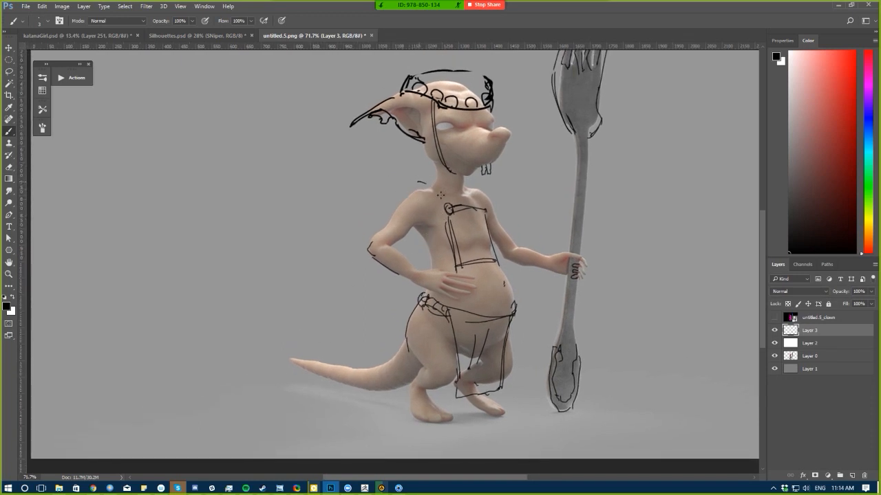
pyautogui.moveTo(441, 195)
pyautogui.mouseDown()
pyautogui.moveTo(448, 207)
pyautogui.moveTo(426, 191)
pyautogui.moveTo(447, 206)
pyautogui.moveTo(477, 208)
pyautogui.mouseUp()
pyautogui.hotkey('ctrl', 'z')
pyautogui.moveTo(487, 215); pyautogui.dragTo(495, 253)
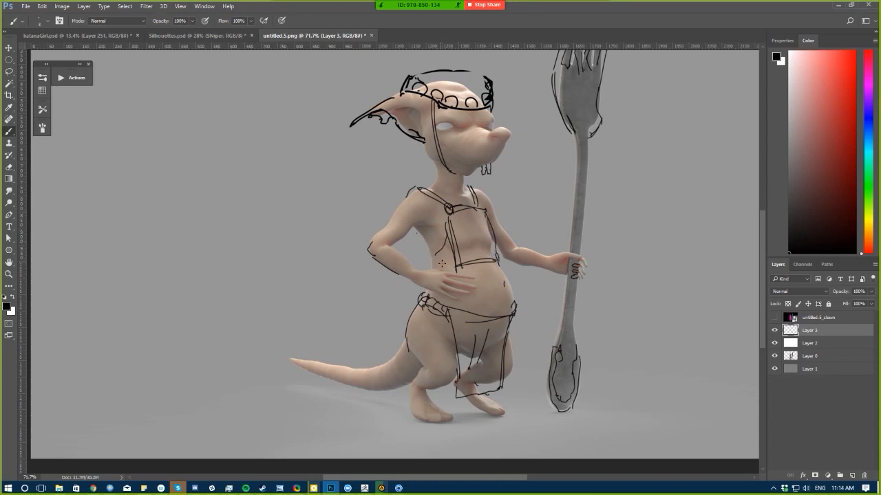
pyautogui.moveTo(454, 264); pyautogui.dragTo(437, 267)
pyautogui.moveTo(459, 321); pyautogui.dragTo(459, 385)
pyautogui.moveTo(432, 266)
pyautogui.mouseDown()
pyautogui.moveTo(422, 244)
pyautogui.moveTo(443, 235)
pyautogui.mouseUp()
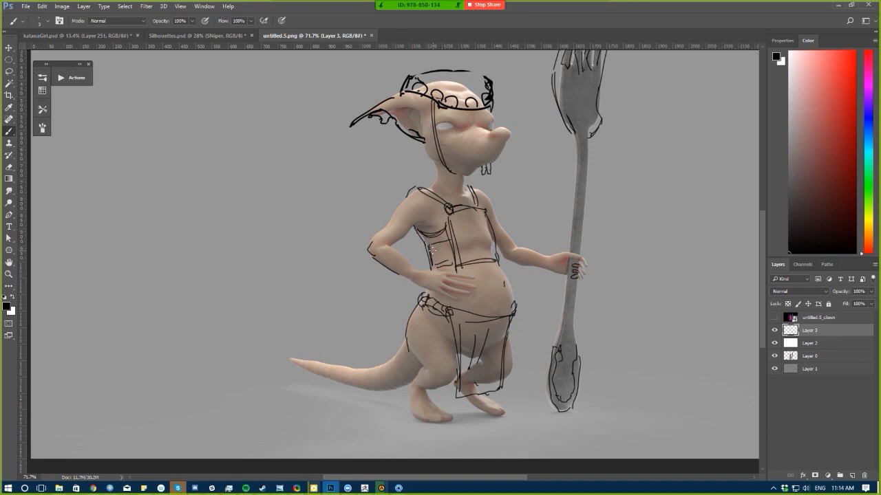
# - Flip the whole image back horizontally to view the complete costume sketch
pyautogui.press('e')
pyautogui.keyDown('alt'); pyautogui.scroll(-3, 344, 234); pyautogui.keyUp('alt')
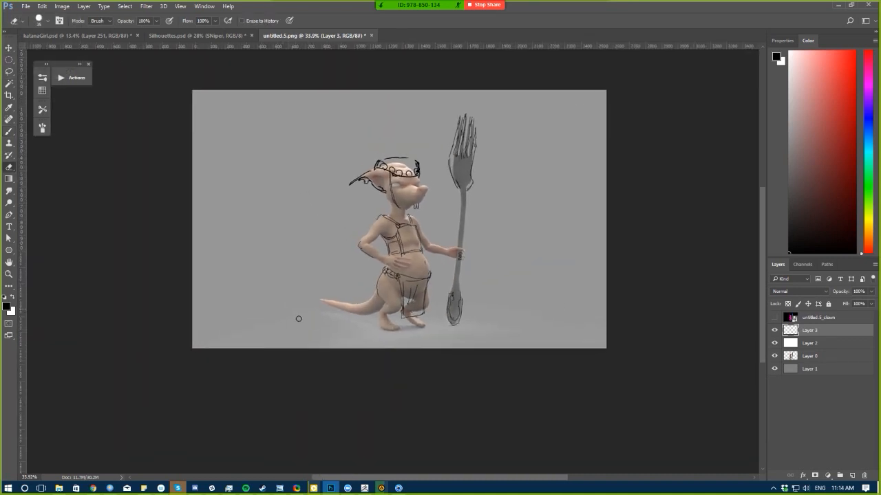
pyautogui.hotkey('ctrl', '+')
pyautogui.hotkey('ctrl', 'shift', 'h')
pyautogui.moveTo(314, 320); pyautogui.dragTo(319, 332)
# - Close the gap in the headgear's upper rim with a thin black line
pyautogui.press('b')
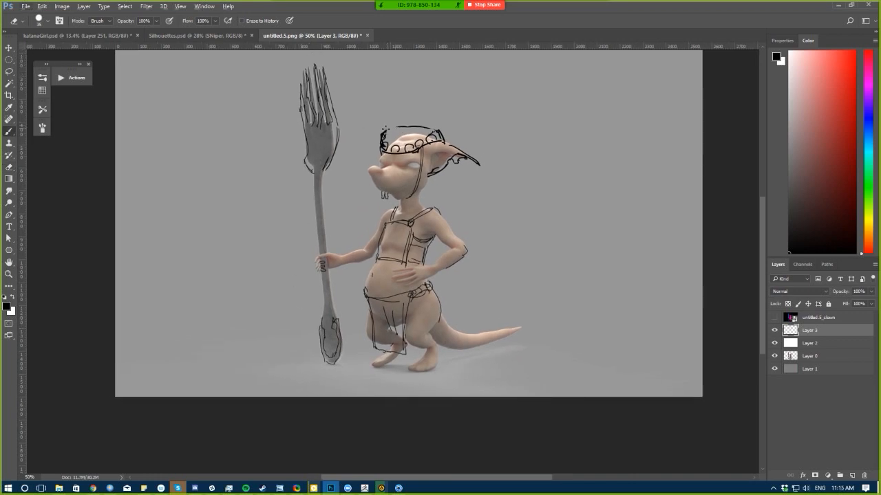
pyautogui.moveTo(384, 130); pyautogui.dragTo(407, 127)
pyautogui.hotkey('ctrl', 'z')
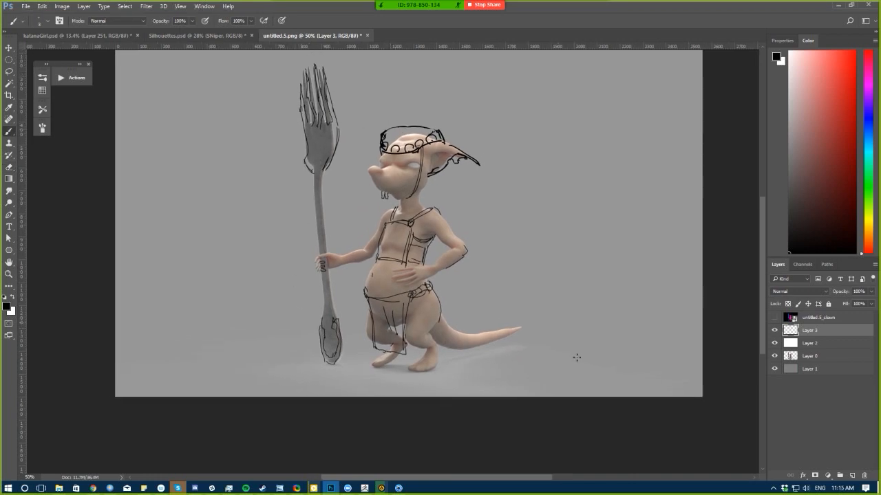
# - Toggle the visibility of Layer 3 repeatedly to compare the render with and without the sketch
pyautogui.moveTo(290, 366)
pyautogui.keyDown('ctrl'); pyautogui.mouseDown()
pyautogui.moveTo(213, 355)
pyautogui.moveTo(234, 356)
pyautogui.mouseUp(); pyautogui.keyUp('ctrl')
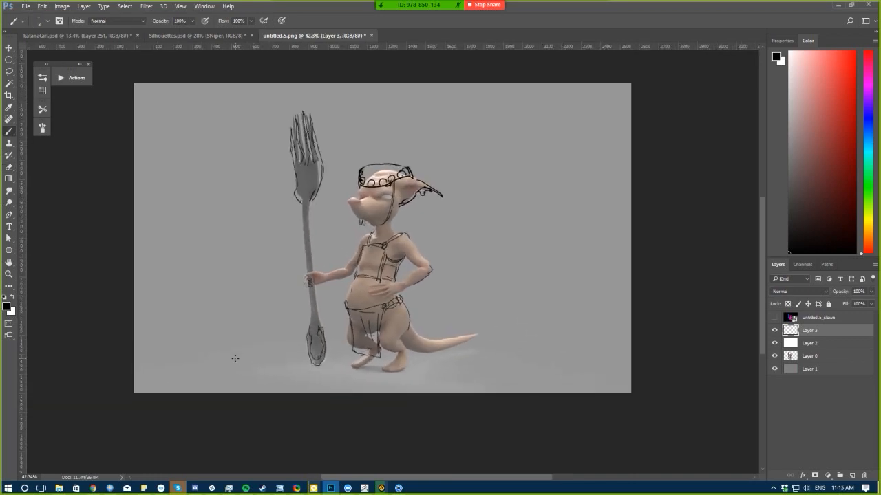
pyautogui.click(774, 331)
pyautogui.click(775, 331)
pyautogui.click(775, 331)
pyautogui.click(774, 331)
pyautogui.click(775, 331)
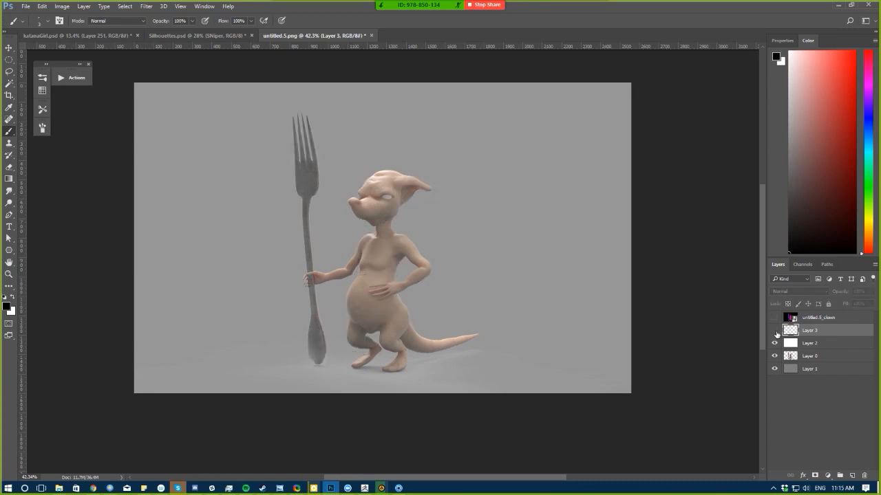
pyautogui.click(775, 331)
# - Hide Layer 3 and Layer 2, duplicate Layer 0, and hide the original Layer 0
pyautogui.click(774, 331)
pyautogui.click(774, 343)
pyautogui.click(792, 359)
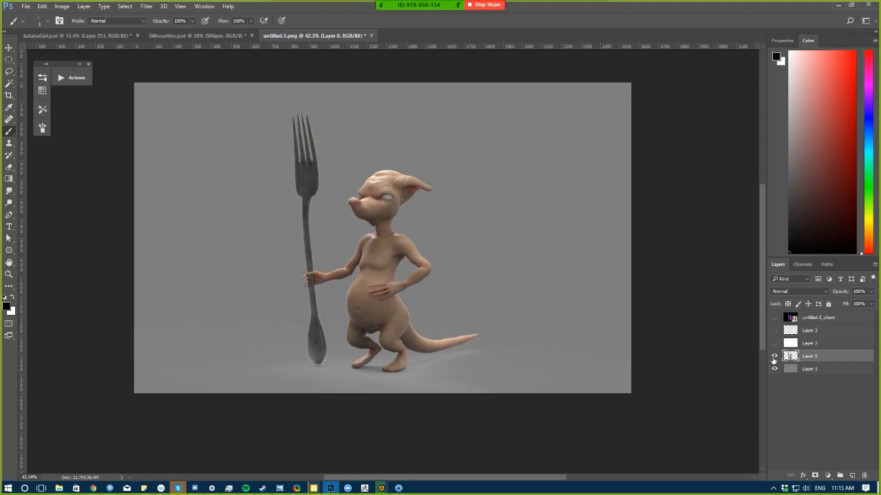
pyautogui.hotkey('ctrl', 'j')
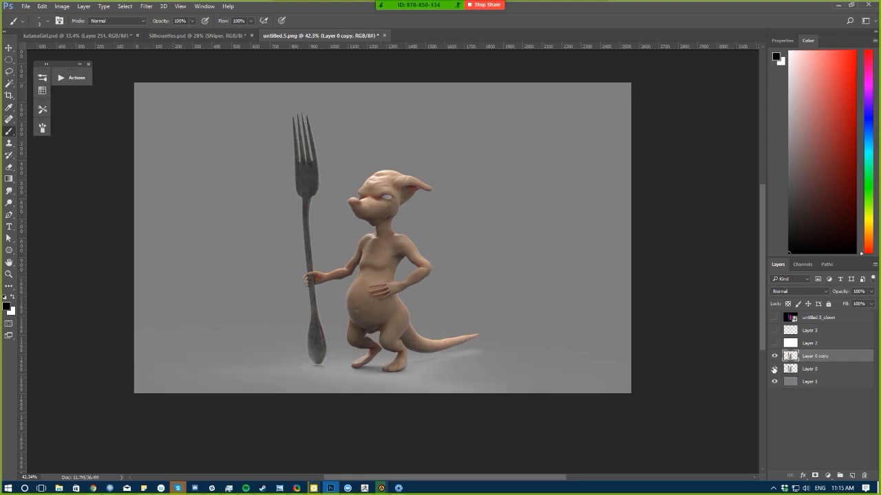
pyautogui.click(774, 369)
# - Lasso the creature's head on the duplicated layer, move it up away from the body, and deselect
pyautogui.keyDown('ctrl'); pyautogui.moveTo(279, 210); pyautogui.dragTo(311, 227); pyautogui.keyUp('ctrl')
pyautogui.press('l')
pyautogui.moveTo(430, 241)
pyautogui.mouseDown()
pyautogui.moveTo(533, 129)
pyautogui.moveTo(382, 184)
pyautogui.moveTo(385, 222)
pyautogui.moveTo(430, 240)
pyautogui.mouseUp()
pyautogui.keyDown('ctrl'); pyautogui.moveTo(406, 196); pyautogui.dragTo(399, 183); pyautogui.keyUp('ctrl')
pyautogui.hotkey('ctrl', 'd')
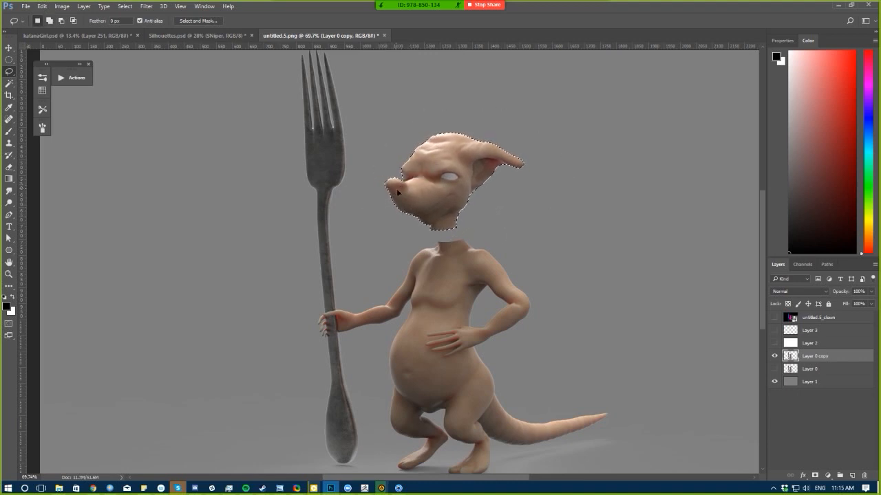
# - Paint the gap in the neck closed with skin tones sampled from around it, and ready the Smudge tool for blending
pyautogui.press('b')
pyautogui.keyDown('alt'); pyautogui.click(454, 229); pyautogui.keyUp('alt')
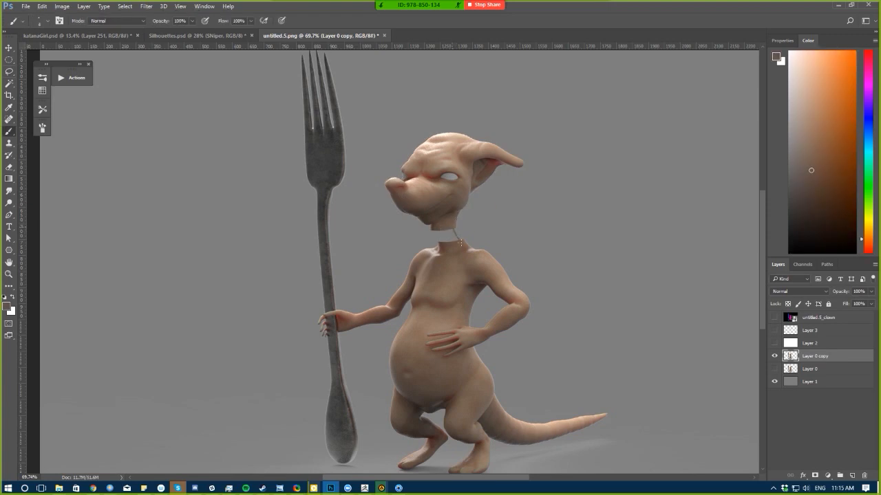
pyautogui.press(']')
pyautogui.keyDown('alt'); pyautogui.click(454, 227); pyautogui.keyUp('alt')
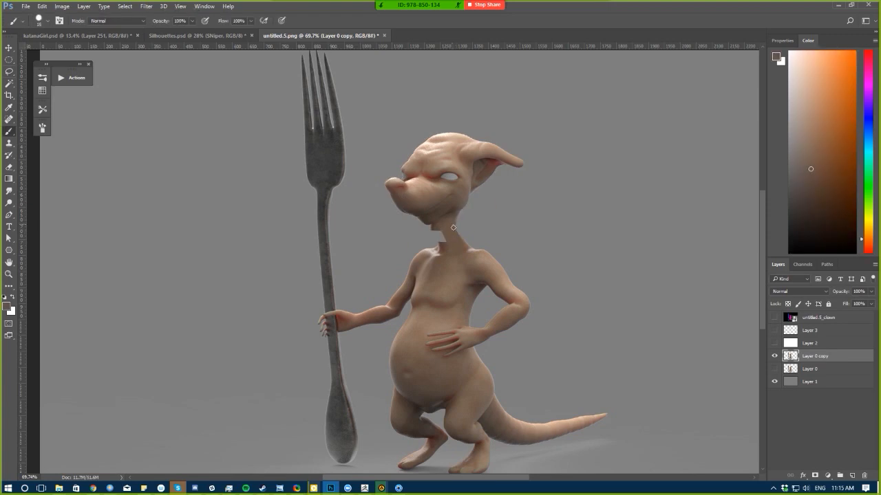
pyautogui.keyDown('alt'); pyautogui.click(447, 226); pyautogui.keyUp('alt')
pyautogui.moveTo(441, 242); pyautogui.dragTo(438, 230)
pyautogui.keyDown('alt'); pyautogui.click(442, 244); pyautogui.keyUp('alt')
pyautogui.press('[')
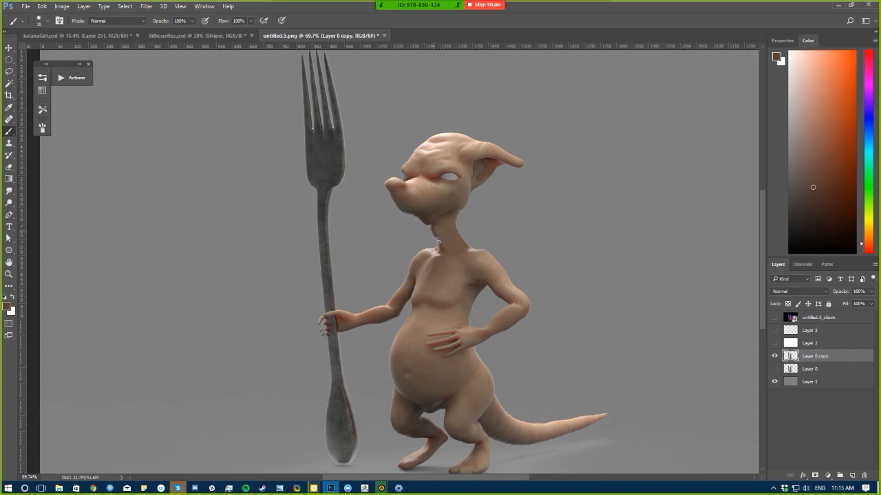
pyautogui.moveTo(433, 232); pyautogui.dragTo(441, 246)
pyautogui.press('r')
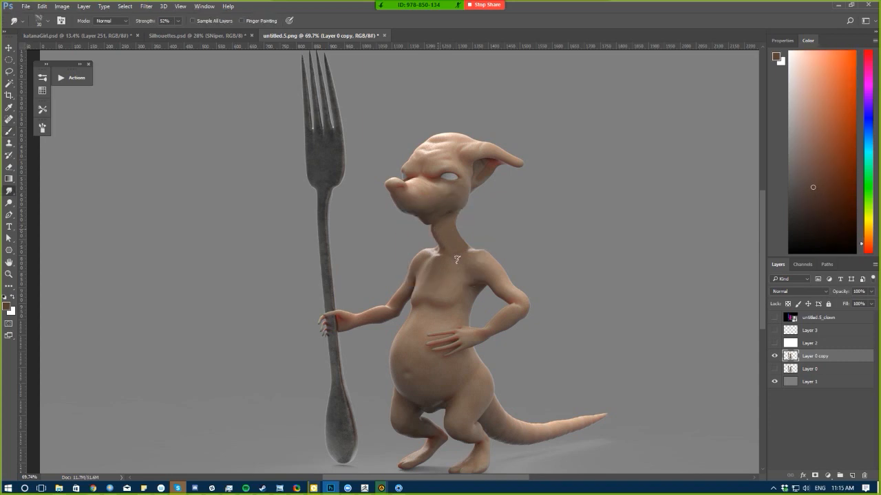
# - Lasso the head and upper neck again, shift them slightly back over the body away from the fork, and deselect
pyautogui.press('l')
pyautogui.moveTo(518, 108)
pyautogui.mouseDown()
pyautogui.moveTo(543, 179)
pyautogui.moveTo(462, 231)
pyautogui.moveTo(378, 161)
pyautogui.moveTo(516, 108)
pyautogui.mouseUp()
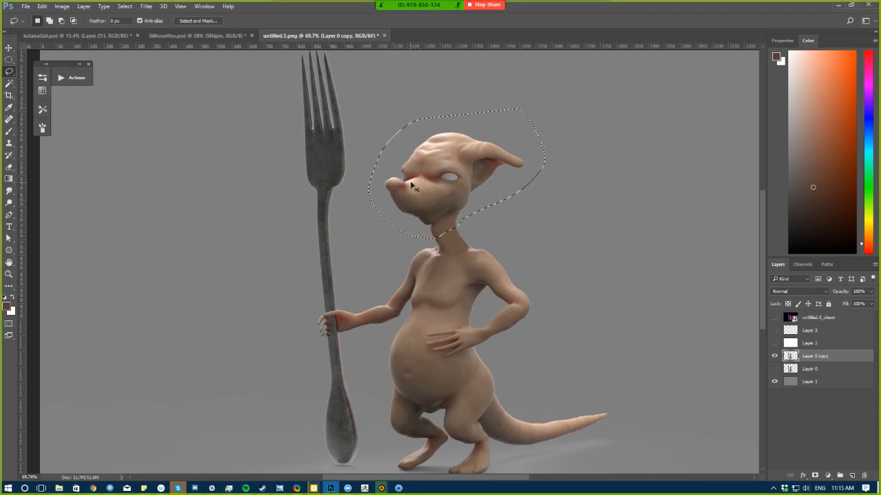
pyautogui.keyDown('ctrl'); pyautogui.moveTo(411, 184); pyautogui.dragTo(419, 184); pyautogui.keyUp('ctrl')
pyautogui.hotkey('ctrl', 'd')
pyautogui.press('e')
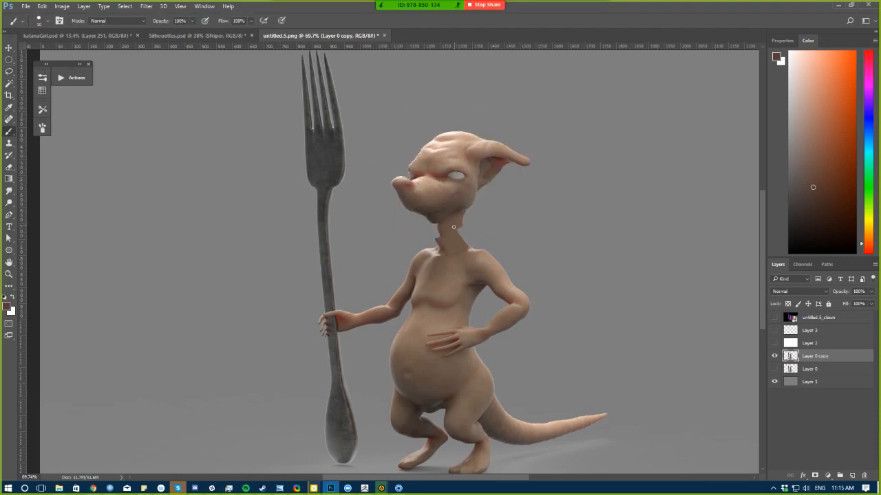
# - Fill the broken edge of the neck with sampled skin tones, smudge it smooth and erase the excess
pyautogui.press('b')
pyautogui.press('r')
pyautogui.moveTo(452, 222)
pyautogui.mouseDown()
pyautogui.moveTo(453, 239)
pyautogui.moveTo(453, 225)
pyautogui.mouseUp()
pyautogui.press('b')
pyautogui.press('e')
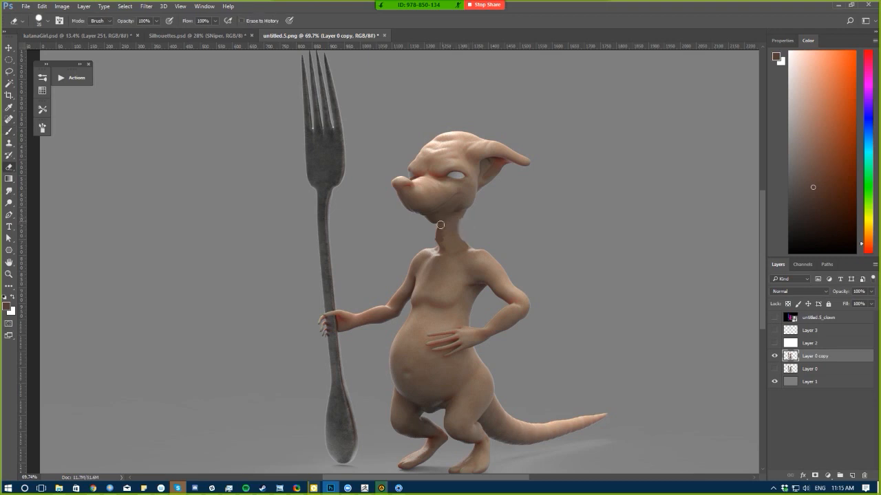
pyautogui.press('b')
pyautogui.keyDown('alt'); pyautogui.click(444, 227); pyautogui.keyUp('alt')
pyautogui.keyDown('alt'); pyautogui.scroll(-3, 399, 327); pyautogui.keyUp('alt')
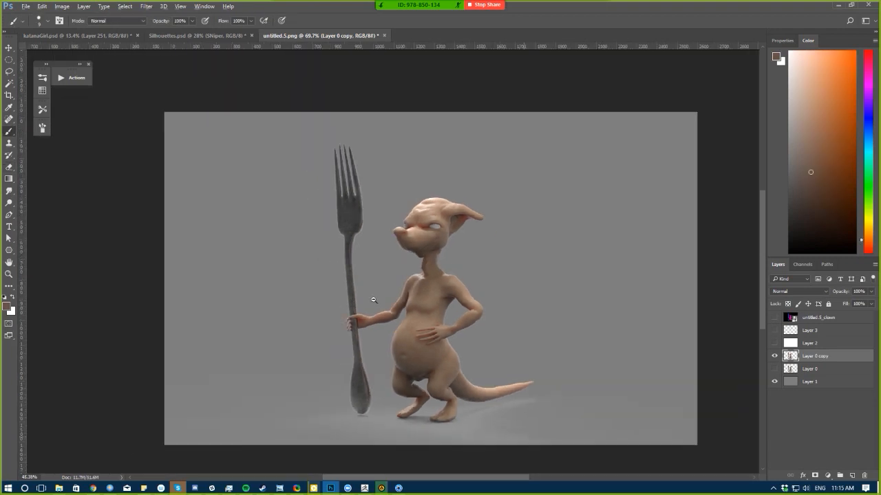
# - Touch up the creature's hip contour with tones sampled around its edge, and ready the Smudge tool
pyautogui.keyDown('alt'); pyautogui.scroll(2, 372, 302); pyautogui.keyUp('alt')
pyautogui.press('l')
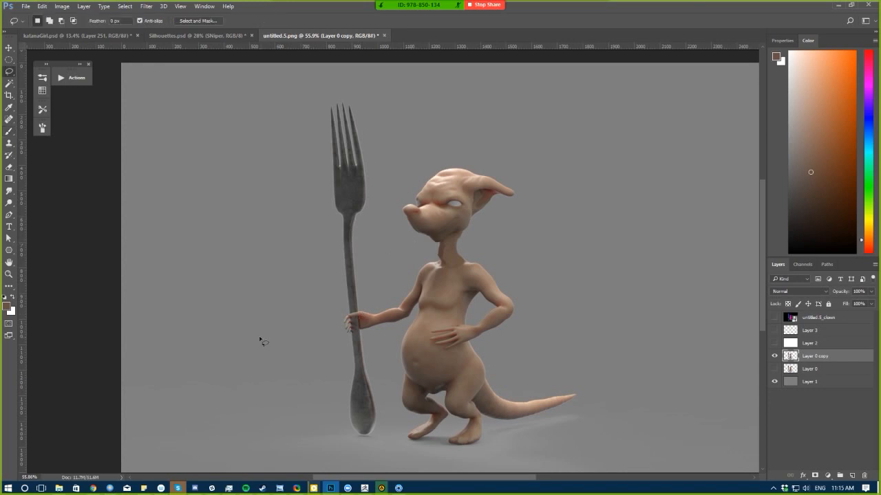
pyautogui.keyDown('alt'); pyautogui.scroll(-1, 263, 344); pyautogui.keyUp('alt')
pyautogui.press('b')
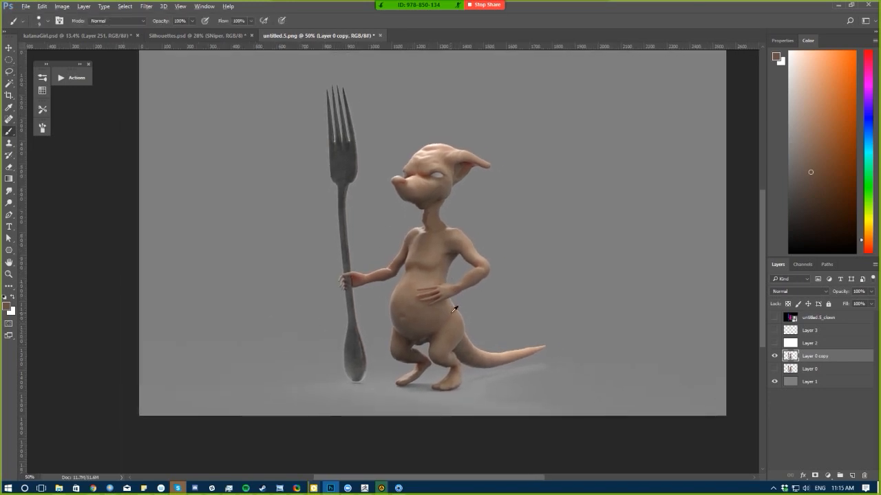
pyautogui.keyDown('alt'); pyautogui.click(454, 308); pyautogui.keyUp('alt')
pyautogui.keyDown('alt'); pyautogui.click(463, 313); pyautogui.keyUp('alt')
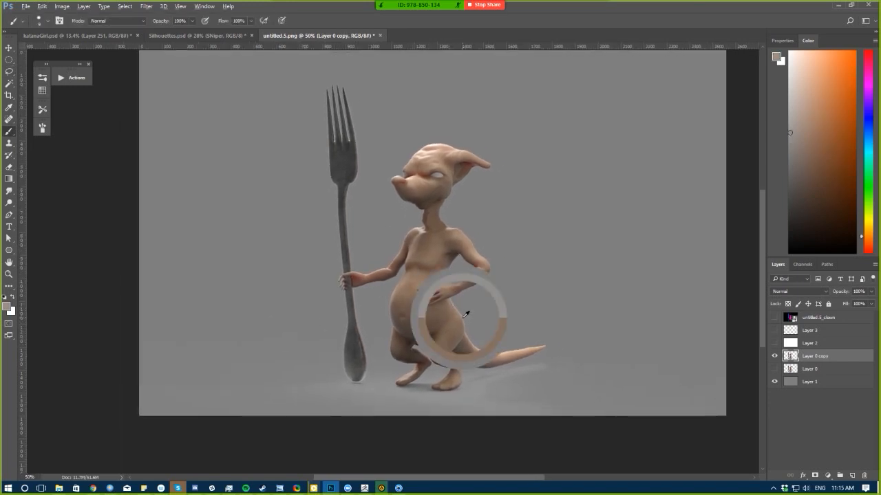
pyautogui.press('r')
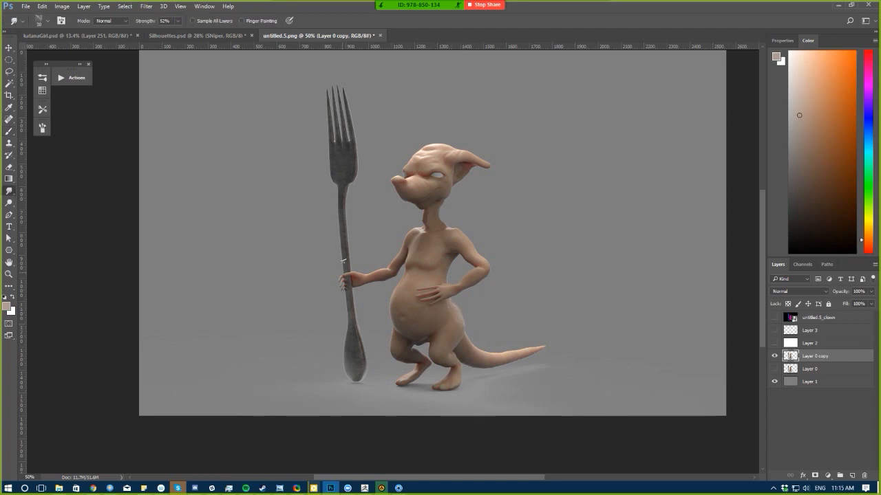
# - Retouch the forearm resting on the belly with skin tones sampled at the wrist and along the arm
pyautogui.press('l')
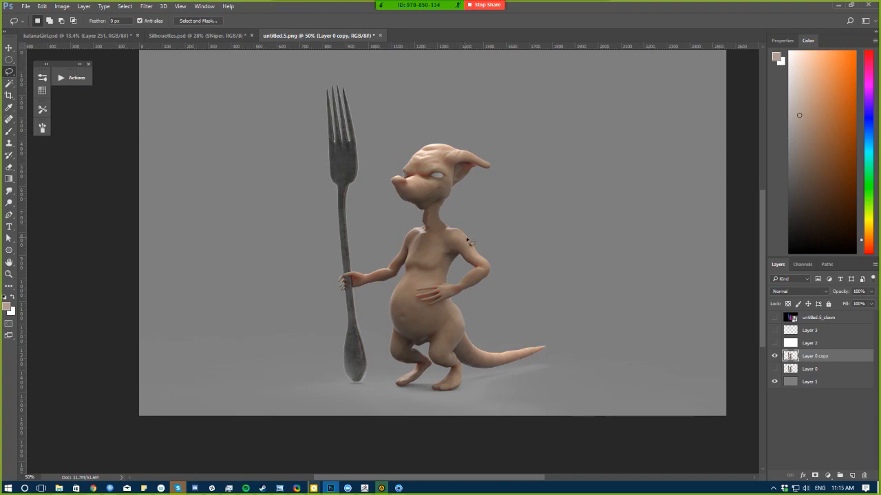
pyautogui.press('e')
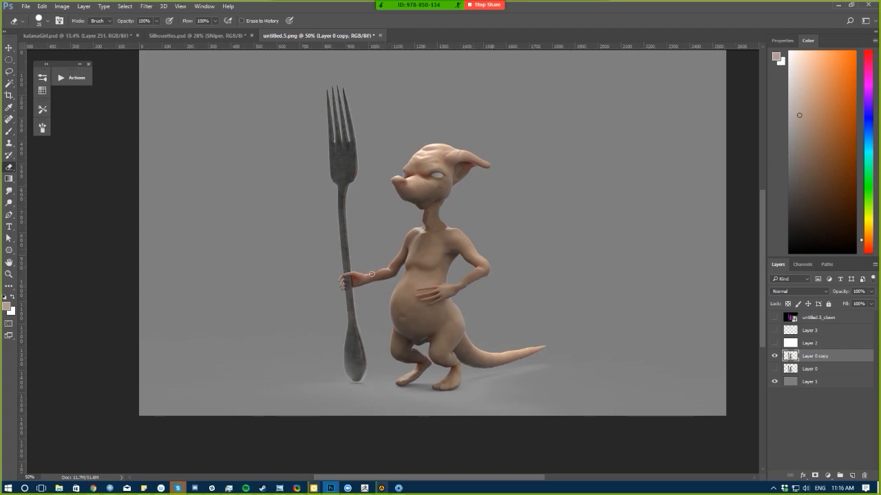
pyautogui.press('b')
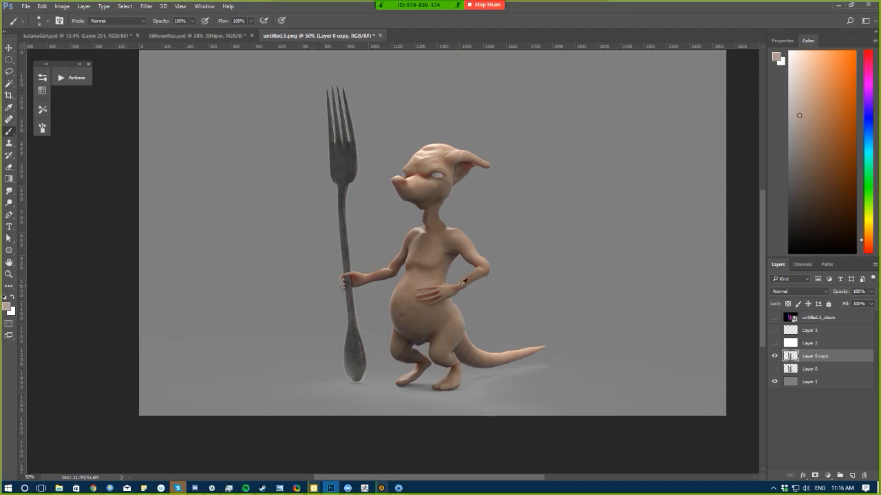
pyautogui.keyDown('alt'); pyautogui.click(457, 289); pyautogui.keyUp('alt')
pyautogui.keyDown('alt'); pyautogui.click(479, 276); pyautogui.keyUp('alt')
# - Flip the canvas horizontally and paint a fuller back of the jaw below the ear in a sampled skin tone
pyautogui.keyDown('alt'); pyautogui.scroll(-3, 303, 309); pyautogui.keyUp('alt')
pyautogui.hotkey('ctrl', 'shift', 'h')
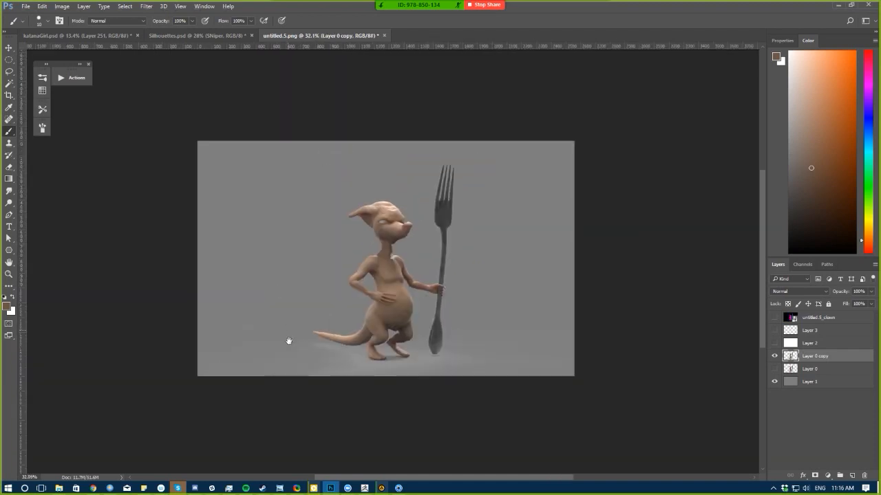
pyautogui.keyDown('alt'); pyautogui.scroll(4, 300, 252); pyautogui.keyUp('alt')
pyautogui.keyDown('alt'); pyautogui.click(457, 246); pyautogui.keyUp('alt')
pyautogui.press(']')
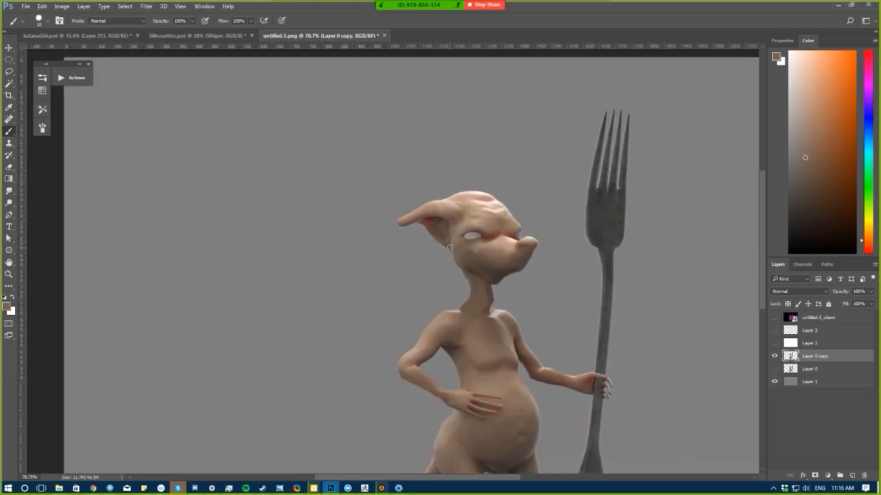
pyautogui.moveTo(451, 238)
pyautogui.mouseDown()
pyautogui.moveTo(454, 265)
pyautogui.moveTo(460, 255)
pyautogui.mouseUp()
pyautogui.keyDown('alt'); pyautogui.click(458, 252); pyautogui.keyUp('alt')
pyautogui.keyDown('alt'); pyautogui.click(476, 268); pyautogui.keyUp('alt')
# - Define the new jaw's rear edge with a smaller brush and a darker sampled tone, and erase the excess
pyautogui.press('[')
pyautogui.press('[')
pyautogui.press('[')
pyautogui.moveTo(453, 265)
pyautogui.mouseDown()
pyautogui.moveTo(465, 272)
pyautogui.moveTo(453, 269)
pyautogui.mouseUp()
pyautogui.keyDown('alt'); pyautogui.click(451, 255); pyautogui.keyUp('alt')
pyautogui.press('e')
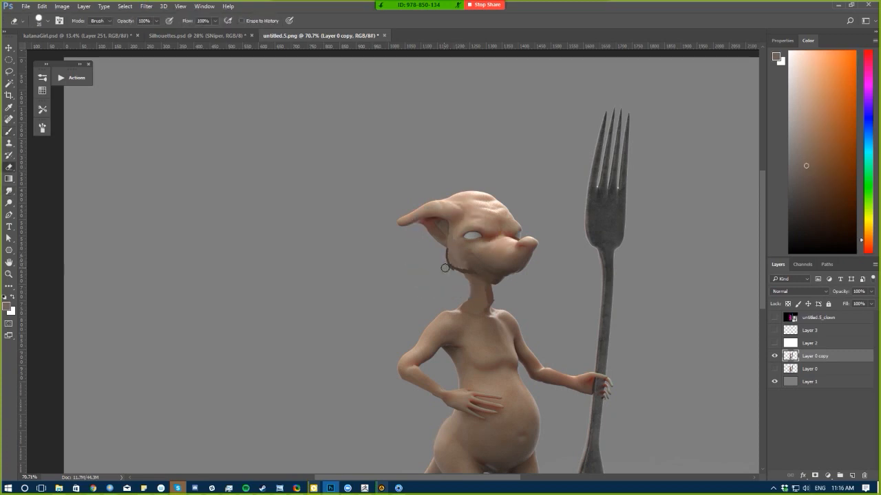
pyautogui.moveTo(458, 275); pyautogui.dragTo(453, 270)
pyautogui.keyDown('ctrl'); pyautogui.moveTo(387, 301); pyautogui.dragTo(352, 269); pyautogui.keyUp('ctrl')
# - Blend the wrist of the arm bent at the belly, using a sampled skin tone and the Smudge tool
pyautogui.press('r')
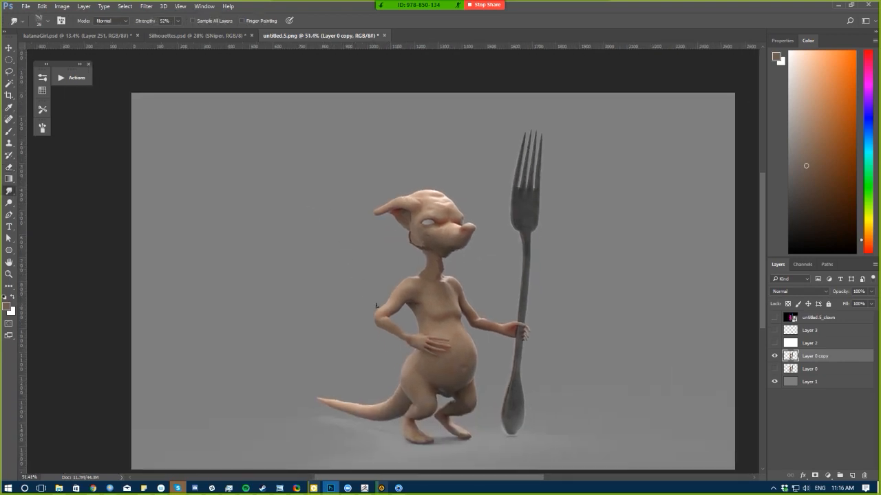
pyautogui.press('b')
pyautogui.keyDown('alt'); pyautogui.click(402, 332); pyautogui.keyUp('alt')
pyautogui.press('r')
pyautogui.moveTo(332, 304); pyautogui.dragTo(310, 273)
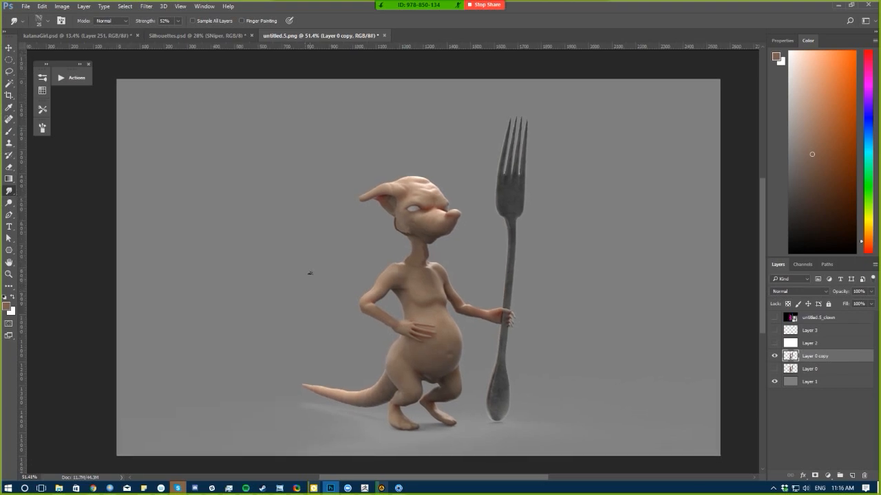
pyautogui.press('e')
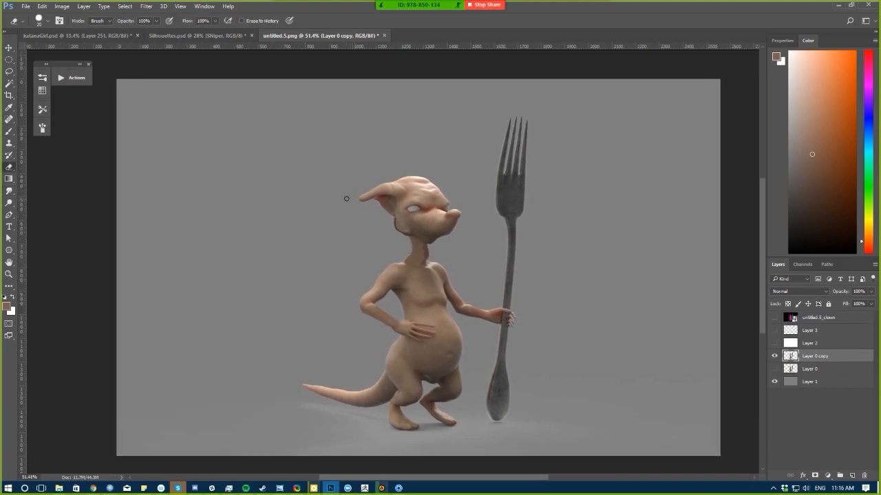
# - Lasso the head, shift it about 22 px toward the fork and 17 px down, and deselect
pyautogui.press('l')
pyautogui.moveTo(406, 137)
pyautogui.mouseDown()
pyautogui.moveTo(440, 254)
pyautogui.moveTo(350, 177)
pyautogui.moveTo(358, 203)
pyautogui.mouseUp()
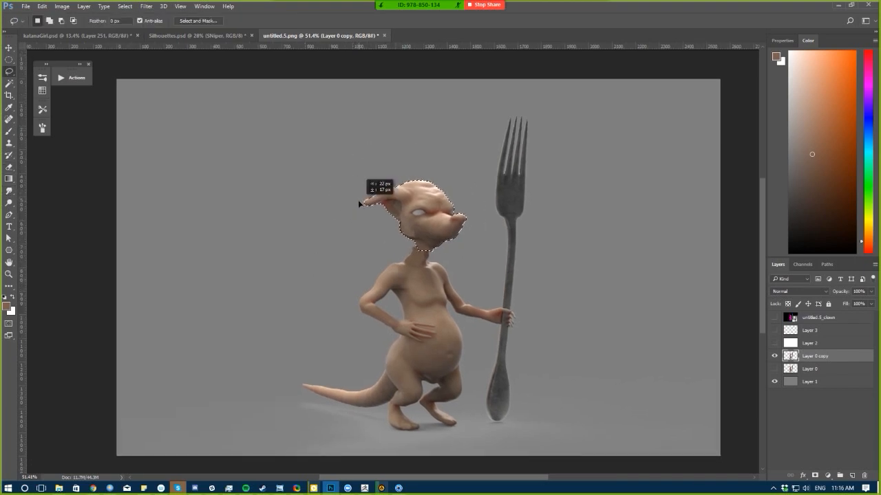
pyautogui.hotkey('ctrl', 'd')
# - Clean up the join between head and neck with the eraser and a dark skin tone sampled from the neck
pyautogui.press('e')
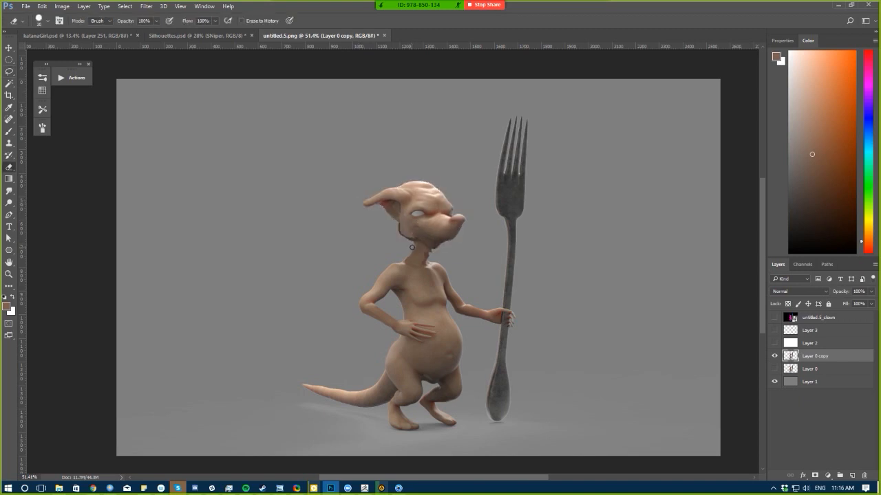
pyautogui.press('b')
pyautogui.keyDown('alt'); pyautogui.click(428, 252); pyautogui.keyUp('alt')
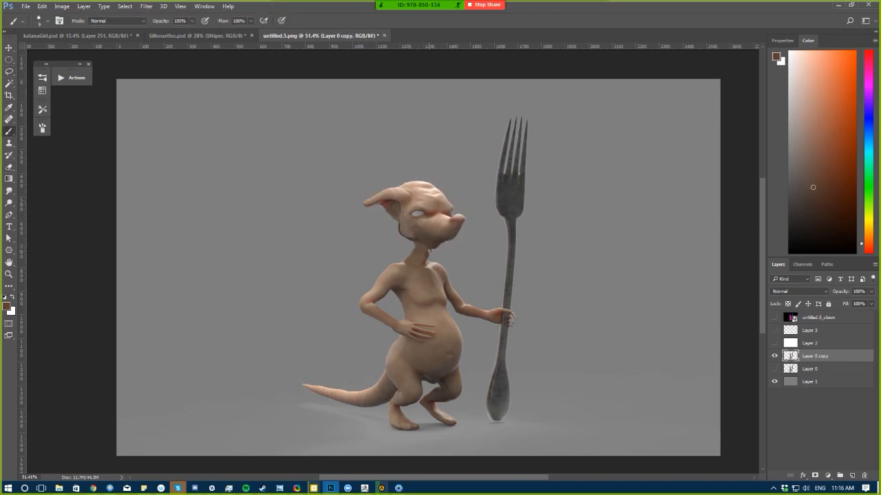
pyautogui.moveTo(331, 266); pyautogui.dragTo(326, 238)
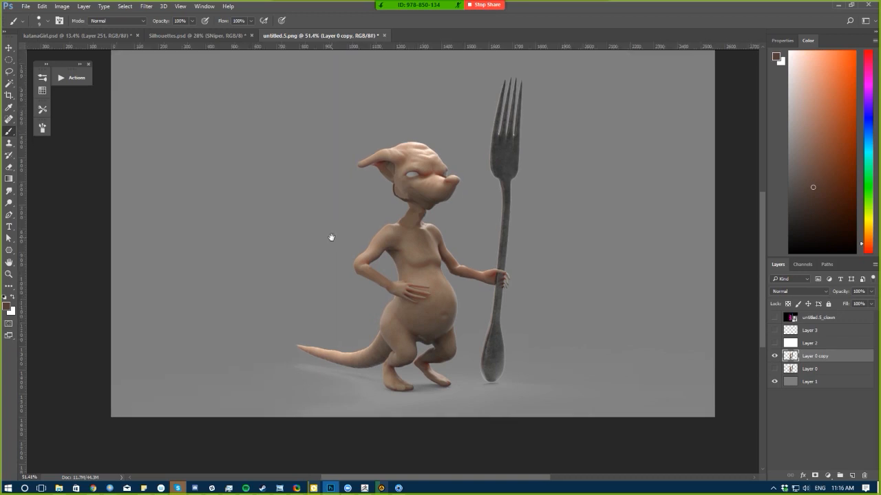
# - Lasso the upper body together with the fork, move it up away from the belly, and deselect
pyautogui.hotkey('alt', 'l')
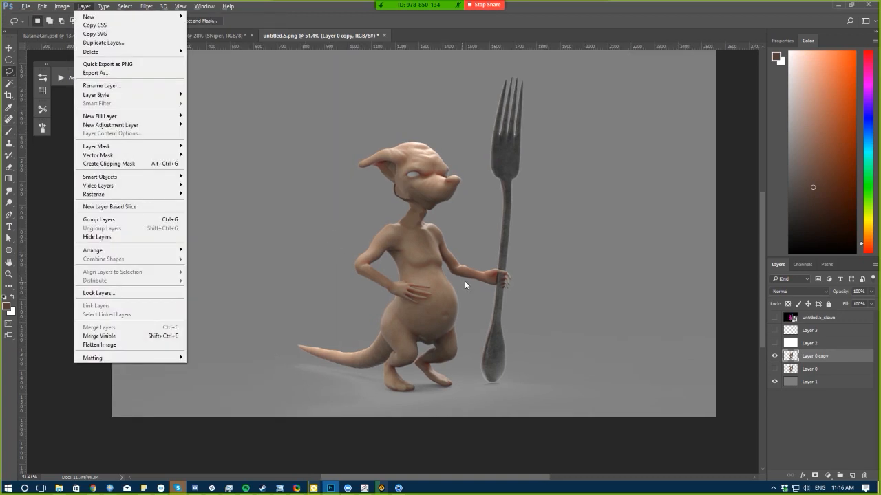
pyautogui.click(464, 282)
pyautogui.moveTo(466, 282)
pyautogui.mouseDown()
pyautogui.moveTo(550, 404)
pyautogui.moveTo(372, 76)
pyautogui.moveTo(323, 265)
pyautogui.moveTo(369, 301)
pyautogui.moveTo(392, 275)
pyautogui.moveTo(467, 284)
pyautogui.mouseUp()
pyautogui.moveTo(363, 249)
pyautogui.keyDown('ctrl'); pyautogui.mouseDown()
pyautogui.moveTo(379, 236)
pyautogui.moveTo(370, 236)
pyautogui.moveTo(398, 269)
pyautogui.moveTo(396, 279)
pyautogui.moveTo(364, 260)
pyautogui.moveTo(395, 282)
pyautogui.moveTo(344, 285)
pyautogui.moveTo(378, 255)
pyautogui.moveTo(393, 278)
pyautogui.mouseUp(); pyautogui.keyUp('ctrl')
pyautogui.hotkey('ctrl', 'd')
# - Lasso the bent arm's forearm and free-transform it to about 138% width, 161% height and 12° rotation, reconnecting elbow and hand
pyautogui.press('b')
pyautogui.press('l')
pyautogui.hotkey('ctrl', 't')
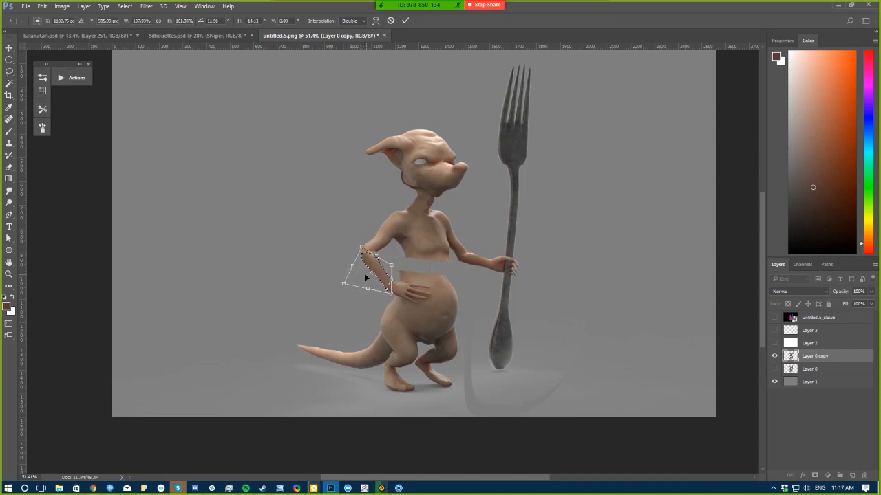
pyautogui.press('Return')
pyautogui.hotkey('ctrl', 'd')
# - Paint over the seam at the bent arm's elbow with skin tones sampled around it
pyautogui.press('b')
pyautogui.keyDown('alt'); pyautogui.click(375, 249); pyautogui.keyUp('alt')
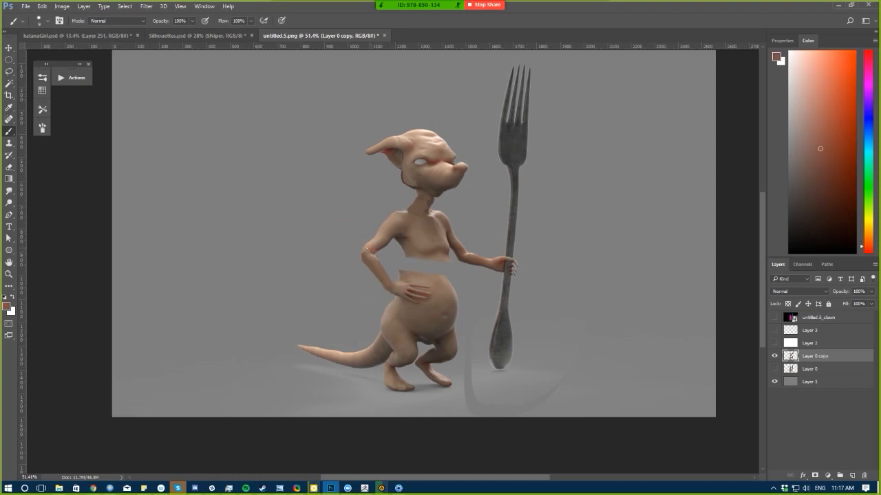
pyautogui.keyDown('alt'); pyautogui.click(374, 258); pyautogui.keyUp('alt')
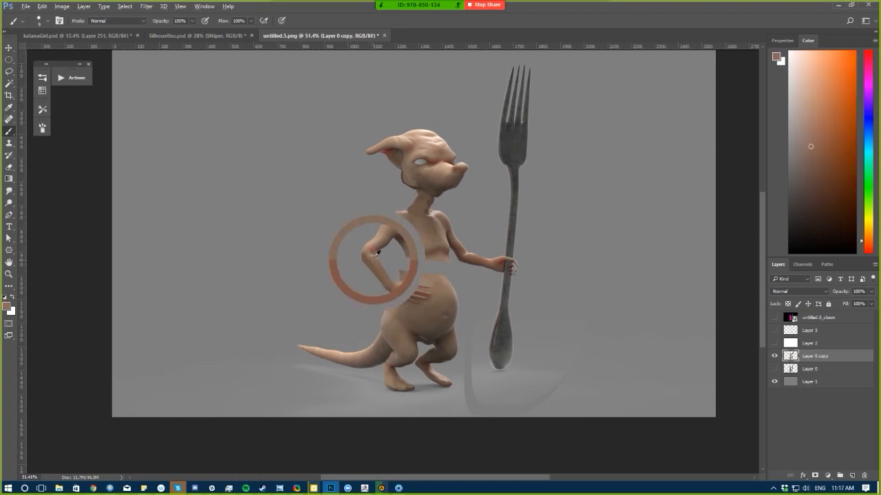
# - Paint both side contours of the torso across the waist gap with sampled skin tones, erasing the overspill
pyautogui.keyDown('alt'); pyautogui.click(411, 259); pyautogui.keyUp('alt')
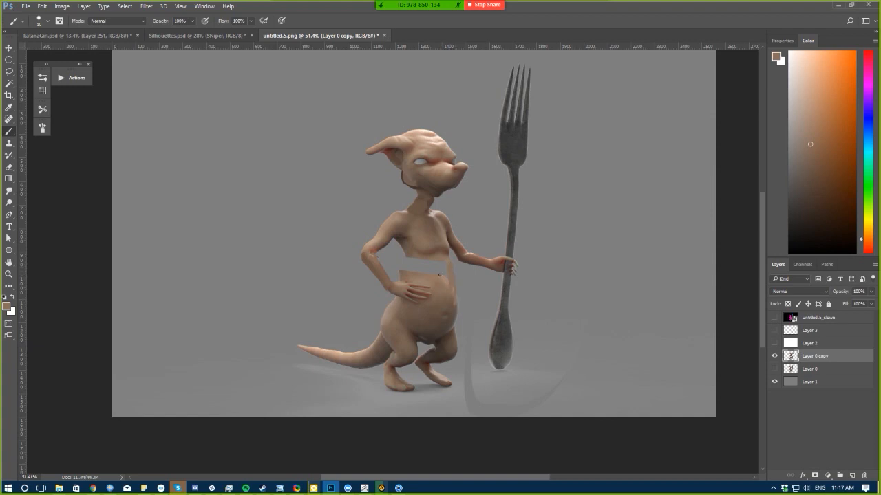
pyautogui.keyDown('alt'); pyautogui.click(402, 266); pyautogui.keyUp('alt')
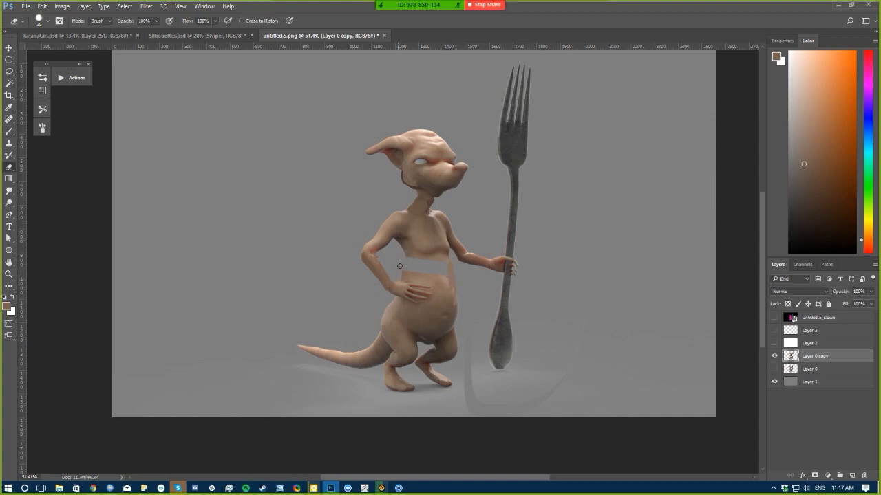
pyautogui.keyDown('alt'); pyautogui.click(406, 258); pyautogui.keyUp('alt')
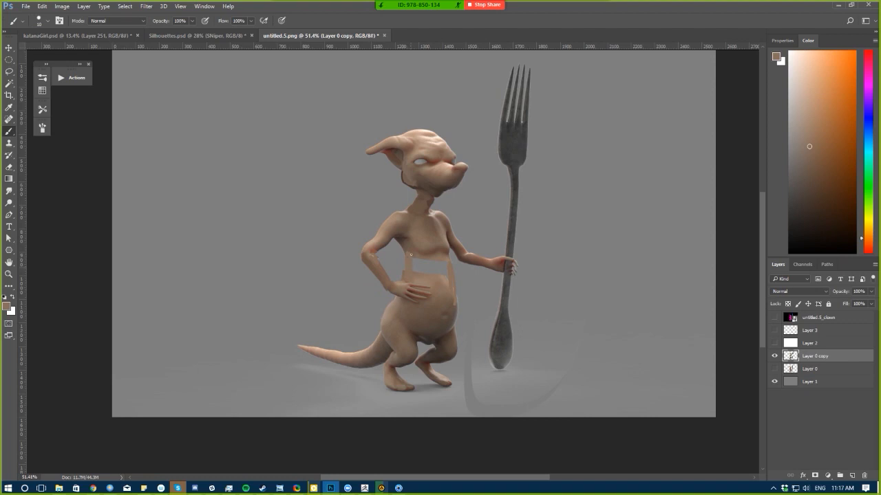
# - Fill the rest of the waist gap with a larger brush in skin tones sampled from the chest and belly
pyautogui.rightClick(422, 275)
pyautogui.click(443, 256)
pyautogui.keyDown('alt'); pyautogui.click(443, 255); pyautogui.keyUp('alt')
pyautogui.press(']')
pyautogui.moveTo(446, 281); pyautogui.dragTo(433, 276)
pyautogui.keyDown('alt'); pyautogui.click(416, 282); pyautogui.keyUp('alt')
pyautogui.press('e')
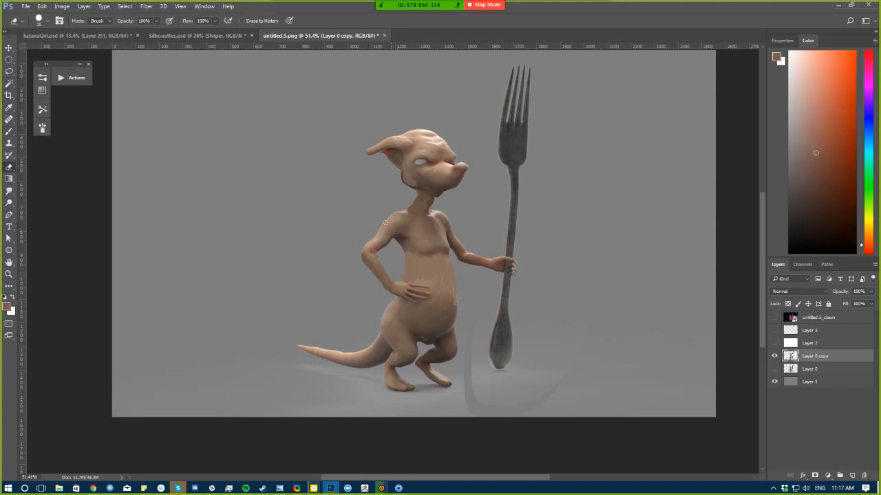
# - Even out the filled midriff with a sampled skin tone and blend it with the Smudge tool
pyautogui.press('b')
pyautogui.keyDown('alt'); pyautogui.click(446, 279); pyautogui.keyUp('alt')
pyautogui.press('r')
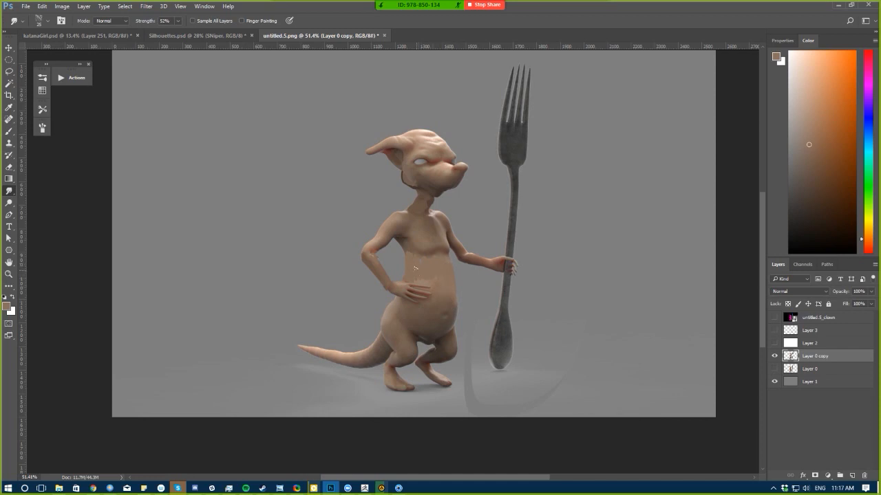
# - Flip the canvas back to its original direction, smudge the painted jaw edge and trim it with the eraser
pyautogui.keyDown('alt'); pyautogui.moveTo(296, 246); pyautogui.dragTo(279, 251); pyautogui.keyUp('alt')
pyautogui.hotkey('ctrl', '+')
pyautogui.press('F2')
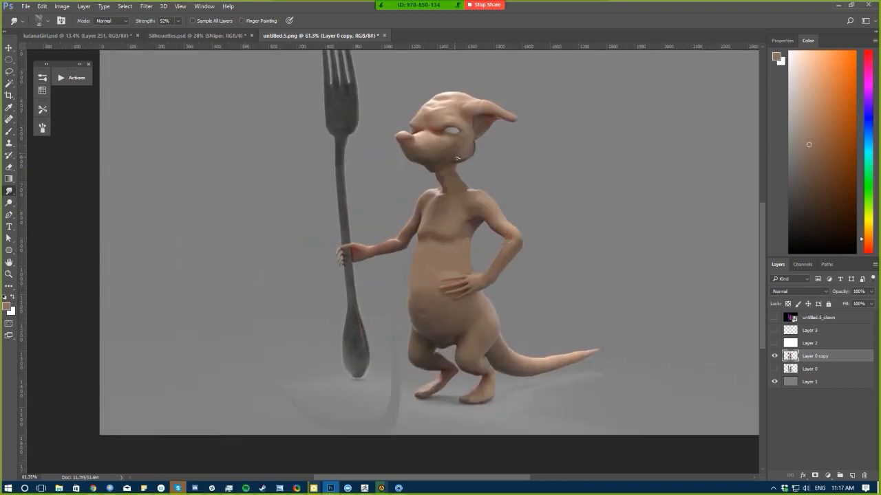
pyautogui.press('e')
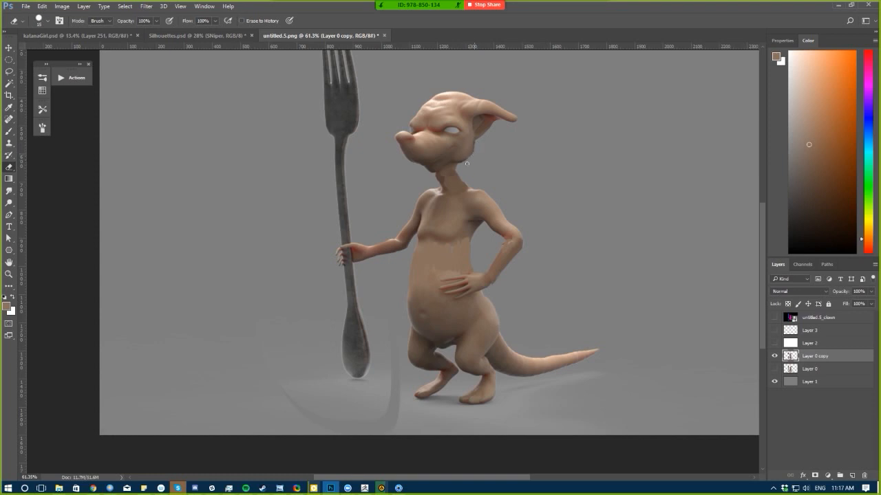
pyautogui.keyDown('ctrl'); pyautogui.moveTo(230, 241); pyautogui.dragTo(203, 209); pyautogui.keyUp('ctrl')
pyautogui.moveTo(235, 242); pyautogui.dragTo(261, 227)
# - Compare the edited creature with the original by toggling the visibility of Layer 0 and Layer 0 copy
pyautogui.keyDown('ctrl'); pyautogui.moveTo(296, 263); pyautogui.dragTo(629, 354); pyautogui.keyUp('ctrl')
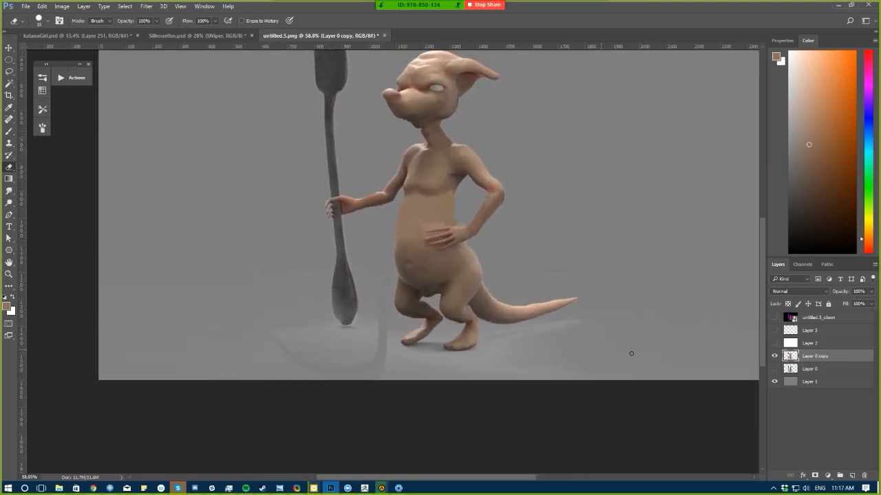
pyautogui.click(774, 369)
pyautogui.click(774, 361)
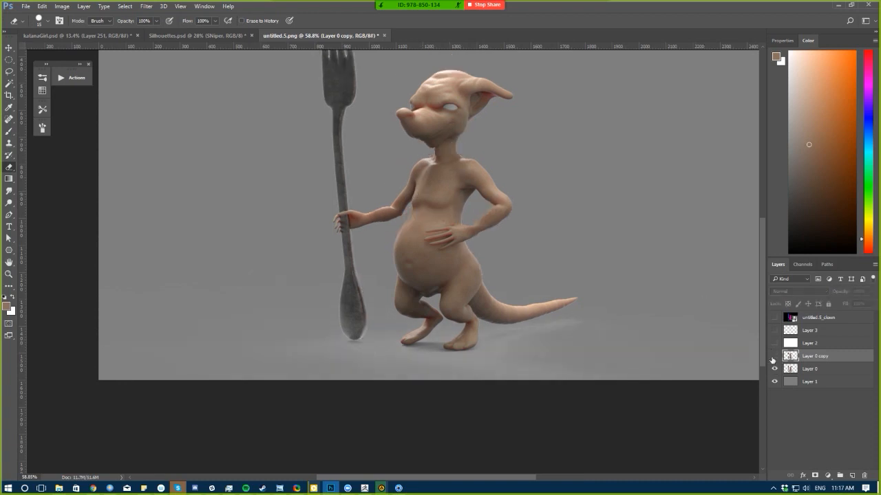
pyautogui.click(775, 357)
pyautogui.click(774, 370)
# - Touch up the creature's neck with skin tones sampled from it and blend the painted area with the Smudge tool
pyautogui.press('b')
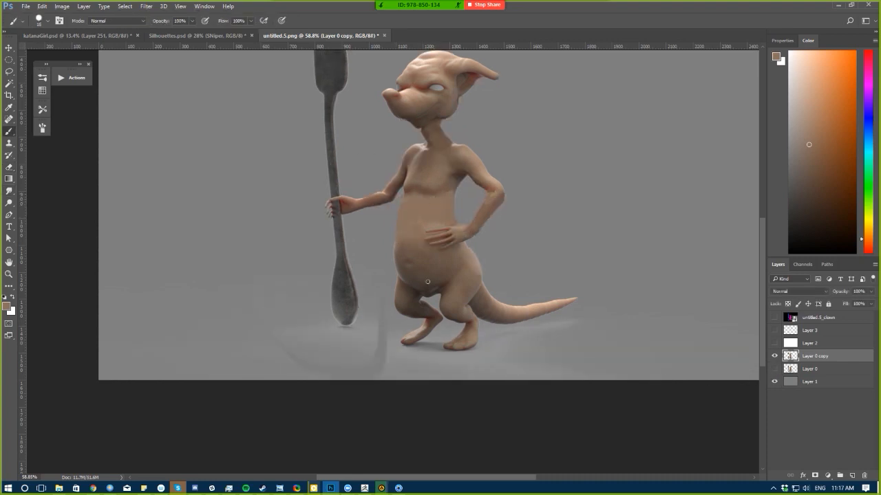
pyautogui.moveTo(322, 237); pyautogui.dragTo(323, 263)
pyautogui.keyDown('alt'); pyautogui.click(409, 247); pyautogui.keyUp('alt')
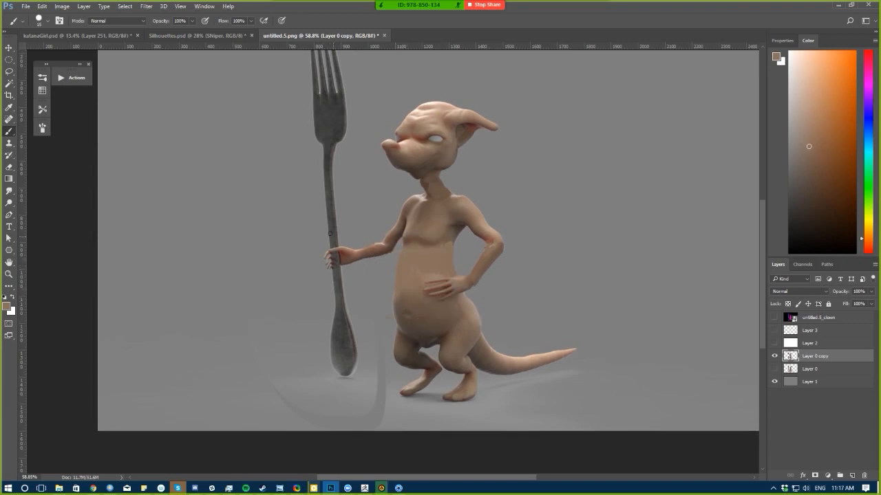
pyautogui.press('e')
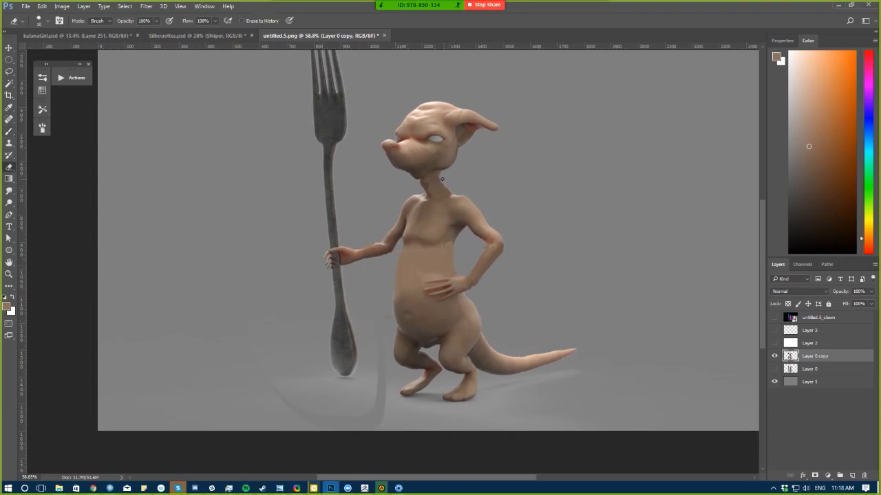
pyautogui.press('b')
pyautogui.keyDown('alt'); pyautogui.click(430, 188); pyautogui.keyUp('alt')
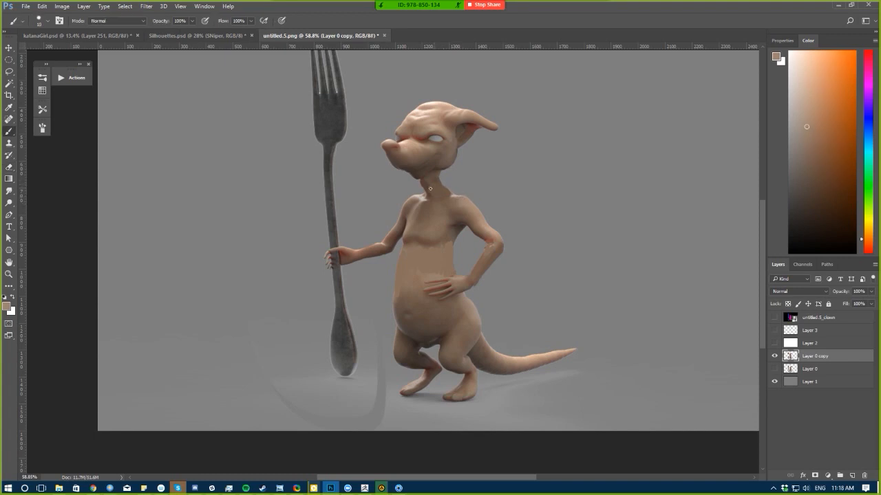
pyautogui.keyDown('alt'); pyautogui.click(452, 194); pyautogui.keyUp('alt')
pyautogui.press('r')
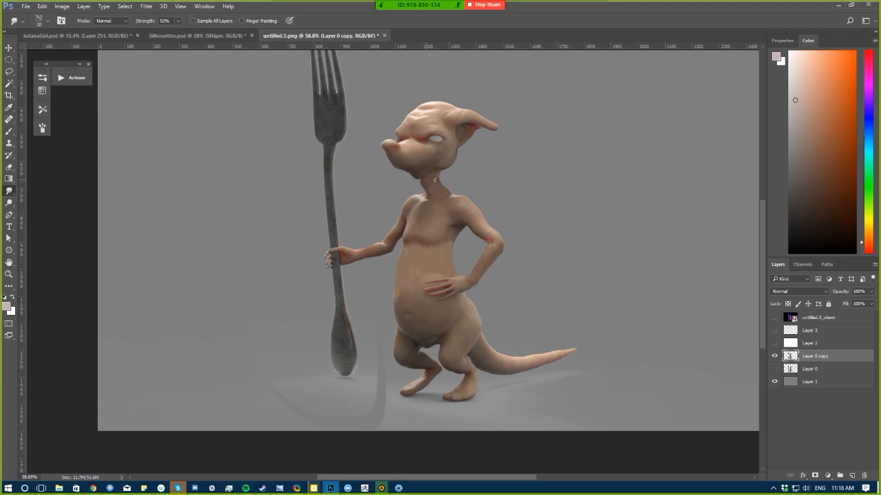
pyautogui.moveTo(353, 250)
pyautogui.keyDown('ctrl'); pyautogui.mouseDown()
pyautogui.moveTo(295, 254)
pyautogui.moveTo(325, 256)
pyautogui.mouseUp(); pyautogui.keyUp('ctrl')
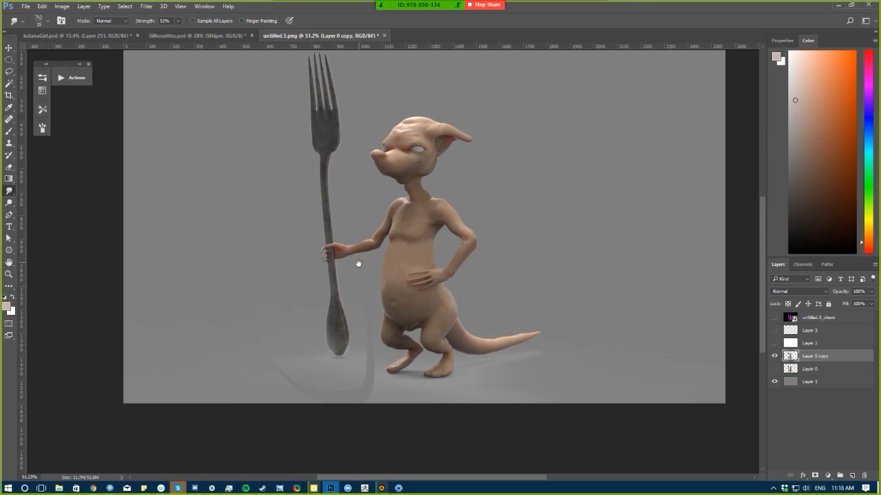
pyautogui.keyDown('ctrl'); pyautogui.moveTo(358, 261); pyautogui.dragTo(419, 314); pyautogui.keyUp('ctrl')
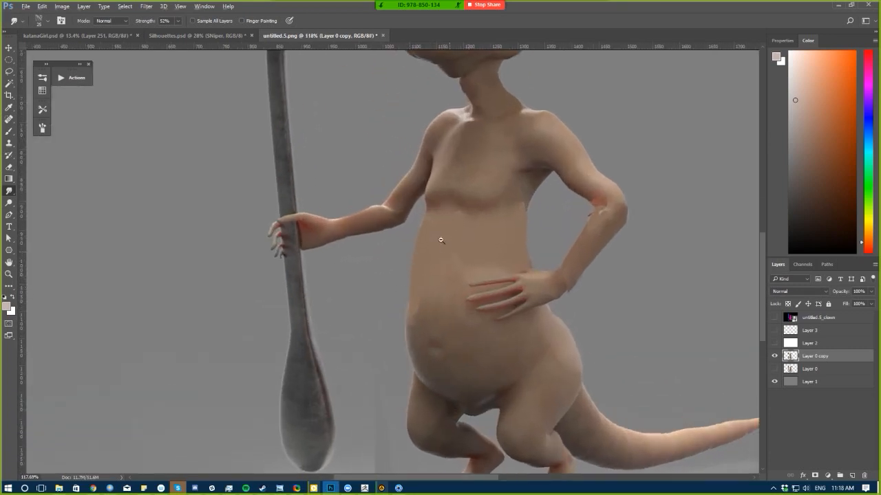
pyautogui.moveTo(440, 238)
pyautogui.keyDown('ctrl'); pyautogui.mouseDown()
pyautogui.moveTo(367, 228)
pyautogui.moveTo(289, 277)
pyautogui.moveTo(258, 285)
pyautogui.mouseUp(); pyautogui.keyUp('ctrl')
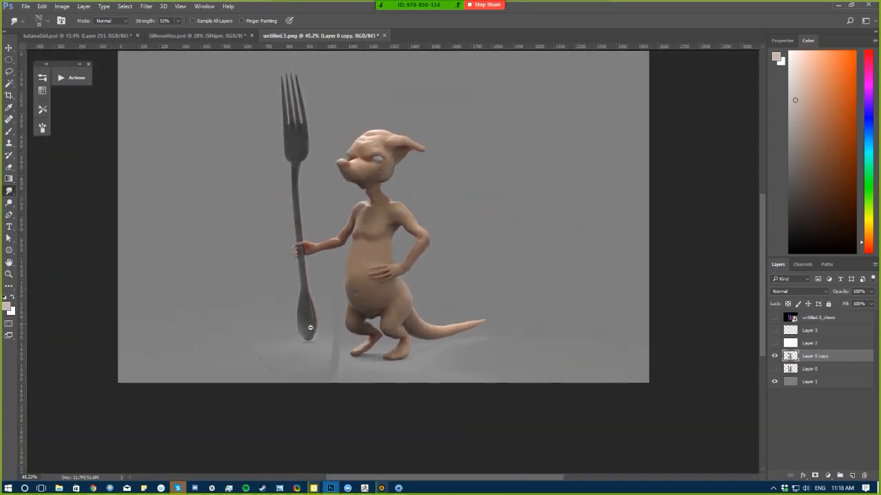
# - Paint small dark reddish claws on the toes of both feet with colors sampled from the feet
pyautogui.keyDown('ctrl'); pyautogui.moveTo(308, 326); pyautogui.dragTo(375, 349); pyautogui.keyUp('ctrl')
pyautogui.press('b')
pyautogui.keyDown('alt'); pyautogui.click(409, 366); pyautogui.keyUp('alt')
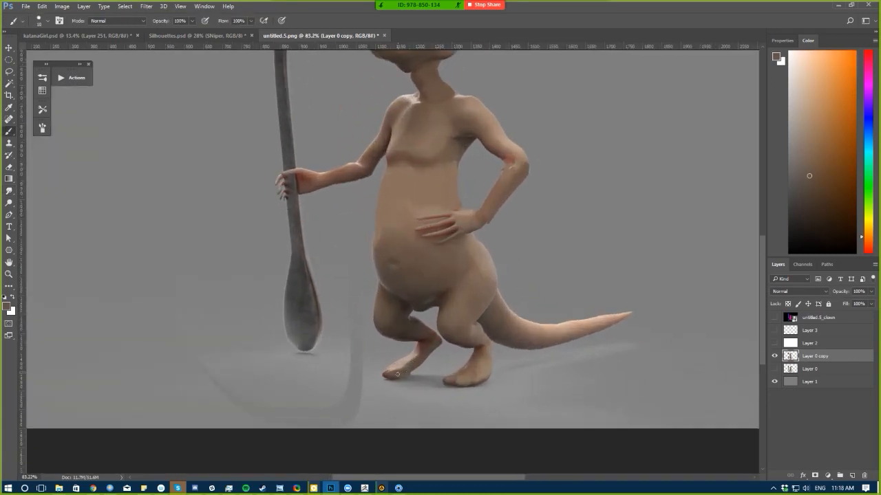
pyautogui.keyDown('alt'); pyautogui.click(384, 372); pyautogui.keyUp('alt')
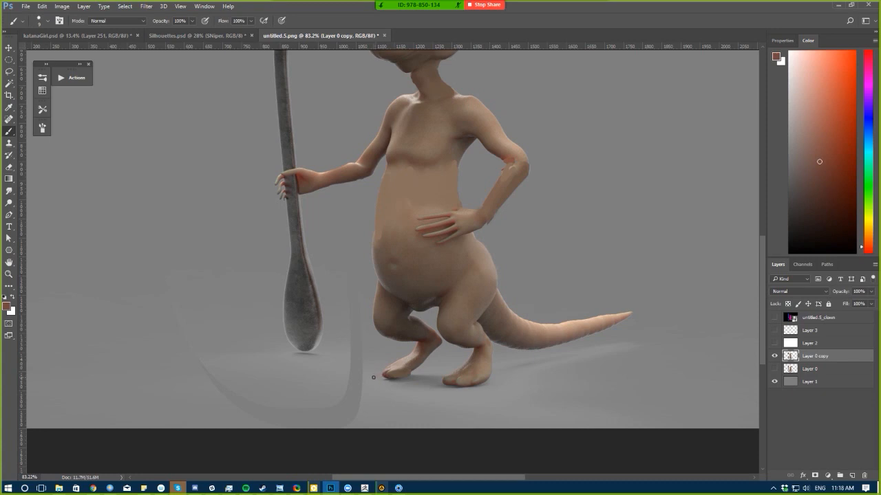
pyautogui.moveTo(373, 377); pyautogui.dragTo(385, 378)
pyautogui.keyDown('alt'); pyautogui.moveTo(314, 341); pyautogui.dragTo(344, 329); pyautogui.keyUp('alt')
# - Show Layer 2 and Layer 3, lasso the headpiece sketch and move it on Layer 3 to fit the reshaped head
pyautogui.click(773, 343)
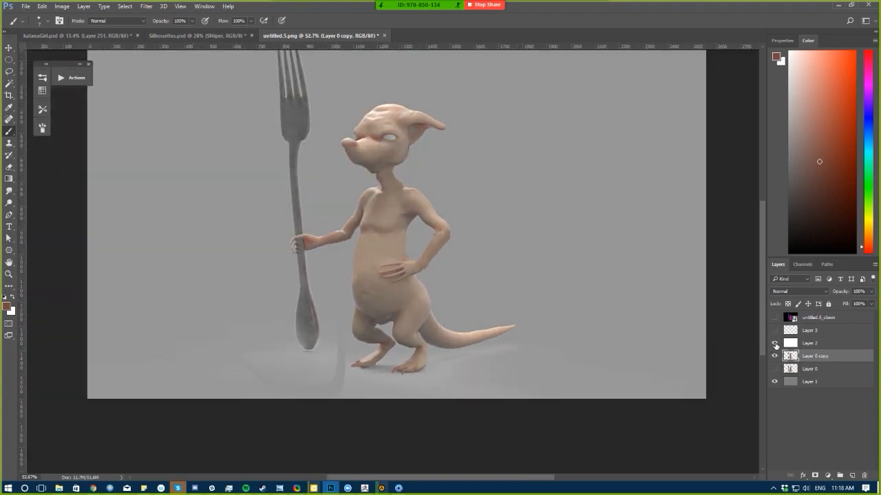
pyautogui.click(774, 330)
pyautogui.press('l')
pyautogui.moveTo(432, 86)
pyautogui.mouseDown()
pyautogui.moveTo(478, 196)
pyautogui.moveTo(409, 200)
pyautogui.moveTo(357, 188)
pyautogui.moveTo(348, 154)
pyautogui.moveTo(380, 95)
pyautogui.mouseUp()
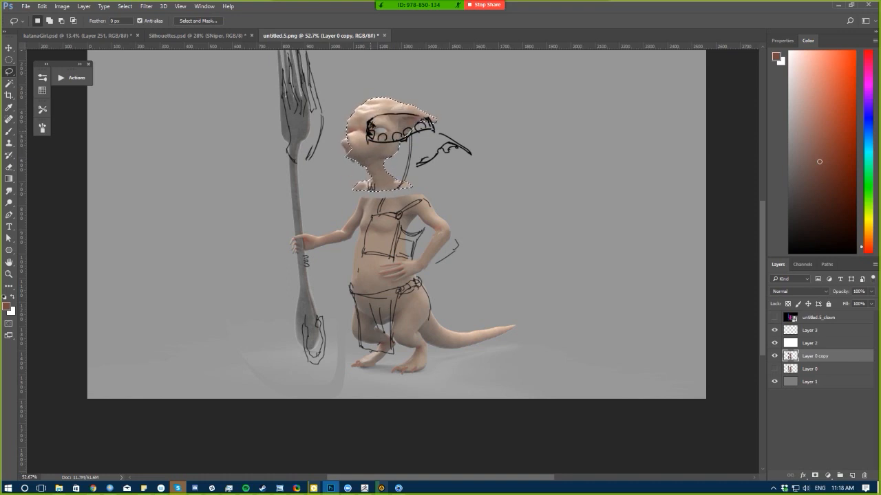
pyautogui.click(796, 333)
pyautogui.moveTo(364, 154)
pyautogui.keyDown('ctrl'); pyautogui.mouseDown()
pyautogui.moveTo(348, 147)
pyautogui.moveTo(348, 130)
pyautogui.mouseUp(); pyautogui.keyUp('ctrl')
pyautogui.hotkey('ctrl', 'd')
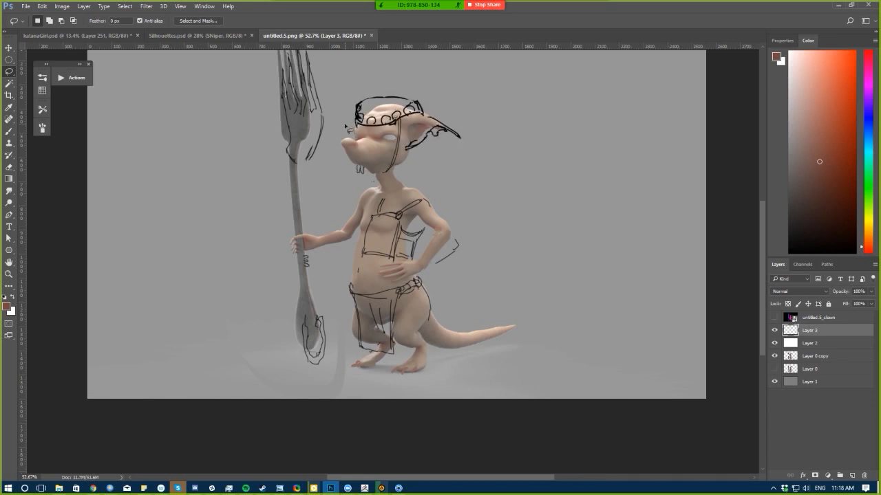
# - Lasso the fork sketch on Layer 3 and move it onto the rendered fork
pyautogui.moveTo(262, 115); pyautogui.dragTo(293, 178)
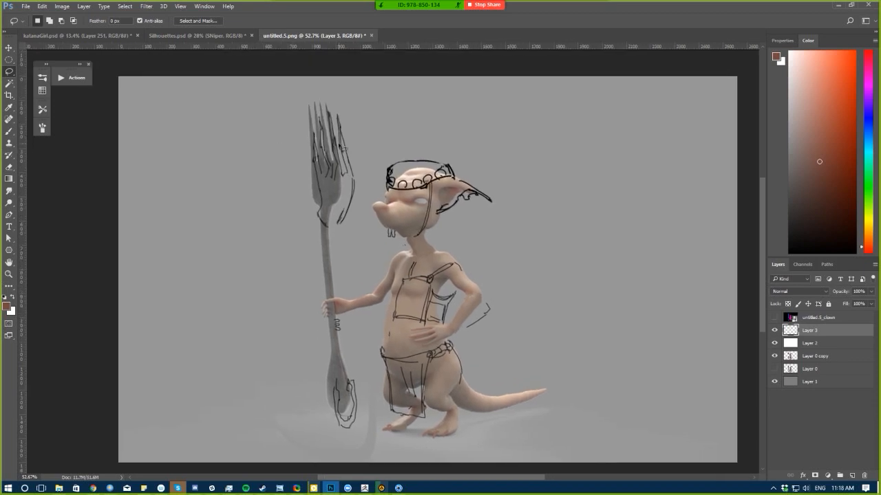
pyautogui.moveTo(305, 88)
pyautogui.mouseDown()
pyautogui.moveTo(365, 139)
pyautogui.moveTo(371, 403)
pyautogui.moveTo(243, 275)
pyautogui.moveTo(234, 102)
pyautogui.mouseUp()
pyautogui.keyDown('ctrl'); pyautogui.moveTo(313, 288); pyautogui.dragTo(307, 277); pyautogui.keyUp('ctrl')
pyautogui.hotkey('ctrl', 'd')
# - Lasso the chest harness and forearm sketch lines and move them up to fit the lengthened torso and arm
pyautogui.moveTo(370, 347); pyautogui.dragTo(369, 335)
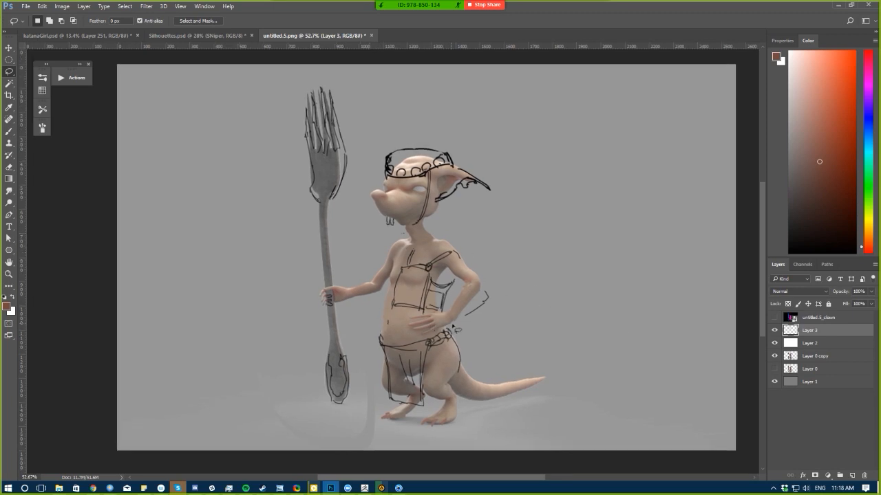
pyautogui.moveTo(454, 328)
pyautogui.mouseDown()
pyautogui.moveTo(456, 221)
pyautogui.moveTo(369, 268)
pyautogui.moveTo(379, 313)
pyautogui.moveTo(391, 278)
pyautogui.mouseUp()
pyautogui.hotkey('ctrl', 'd')
# - Flip the canvas horizontally and compare the creature with and without the Layer 3 sketch
pyautogui.press('b')
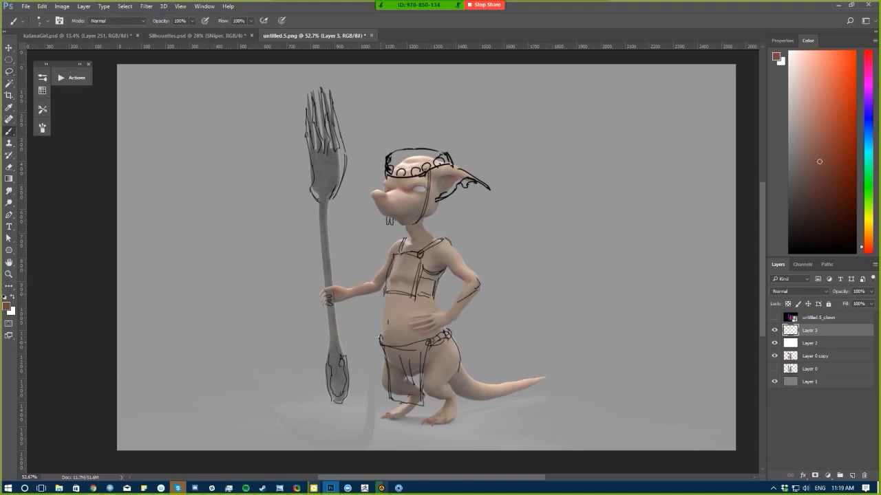
pyautogui.moveTo(353, 352); pyautogui.dragTo(313, 330)
pyautogui.hotkey('ctrl', '+')
pyautogui.press('F2')
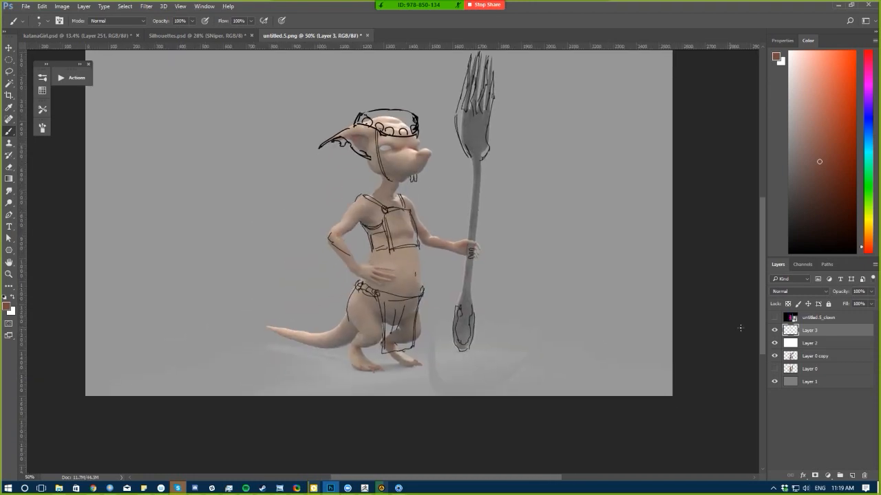
pyautogui.click(774, 331)
pyautogui.click(774, 331)
# - Reset the brush to black at a smaller size and sketch folds and a lower band on the chest piece
pyautogui.press('d')
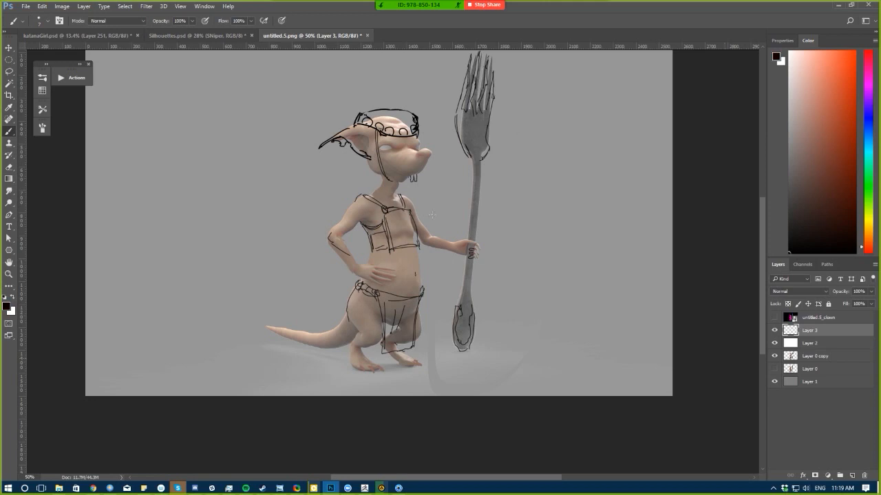
pyautogui.keyDown('alt'); pyautogui.click(417, 117); pyautogui.keyUp('alt')
pyautogui.press('[')
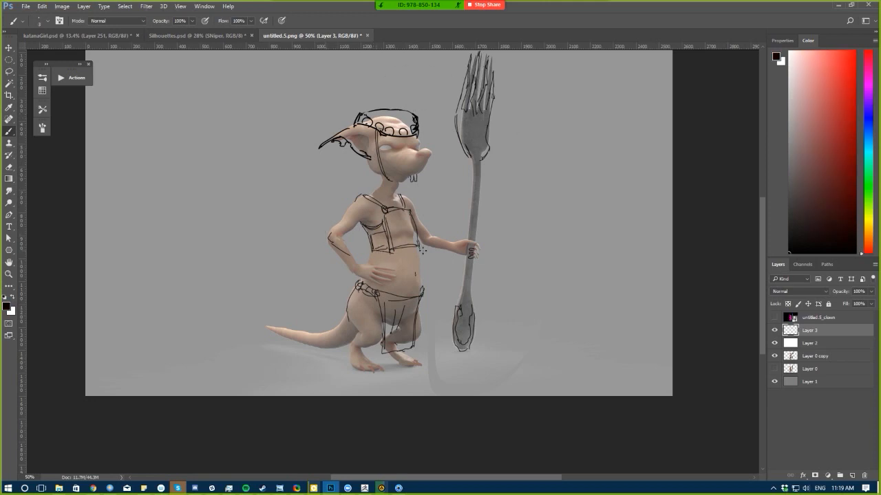
pyautogui.moveTo(391, 253)
pyautogui.mouseDown()
pyautogui.moveTo(420, 251)
pyautogui.moveTo(390, 218)
pyautogui.moveTo(392, 254)
pyautogui.mouseUp()
pyautogui.press('e')
pyautogui.press('b')
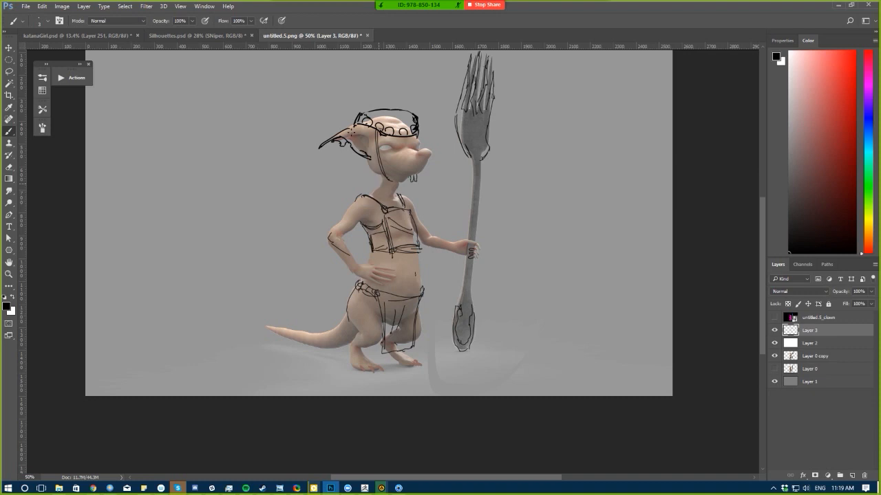
# - Reinforce the chest piece's shoulder strap and clean up stray sketch lines around the ear with the eraser
pyautogui.press('e')
pyautogui.press('b')
pyautogui.moveTo(362, 192); pyautogui.dragTo(383, 204)
pyautogui.press('e')
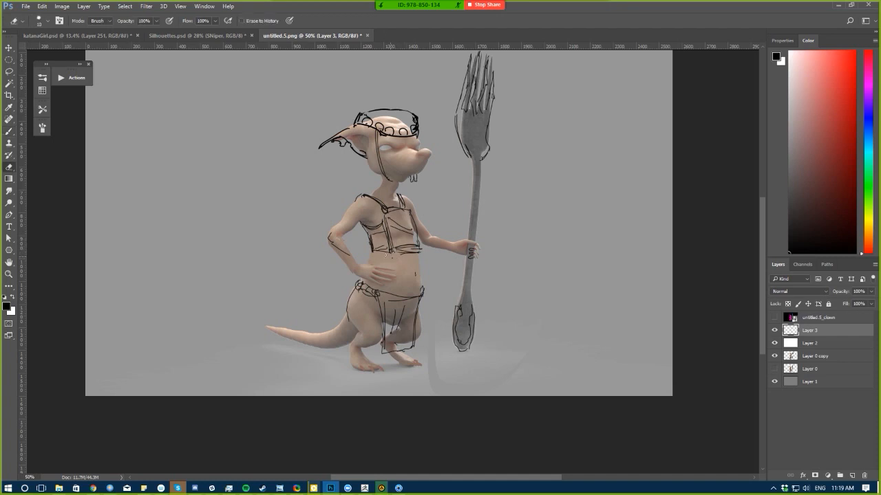
pyautogui.press('b')
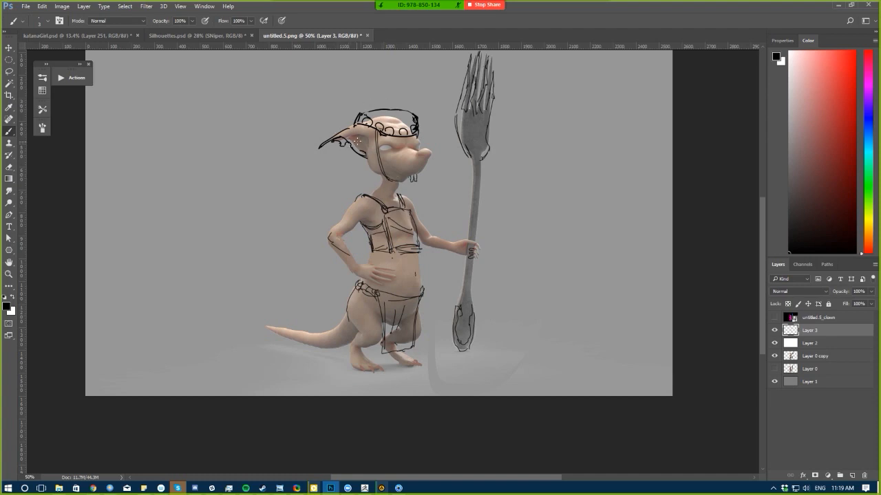
# - Sketch an outline down the fork's handle from the head to the spoon end
pyautogui.moveTo(283, 270); pyautogui.dragTo(277, 236)
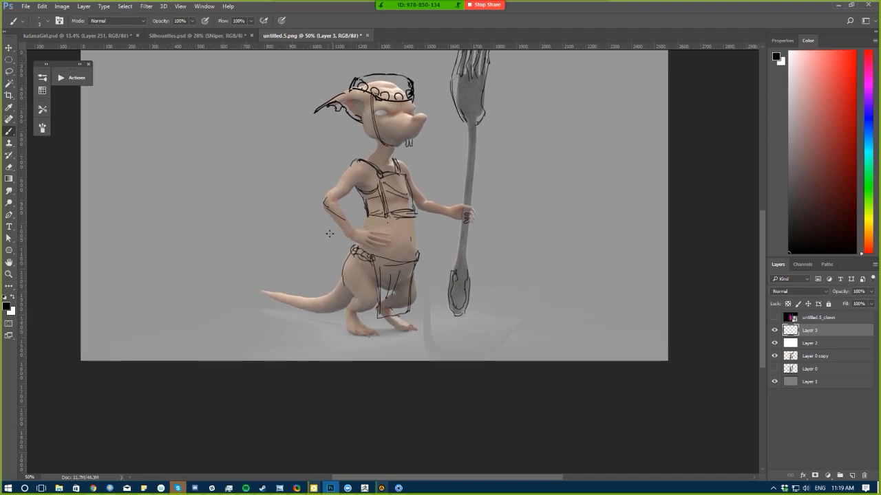
pyautogui.press('e')
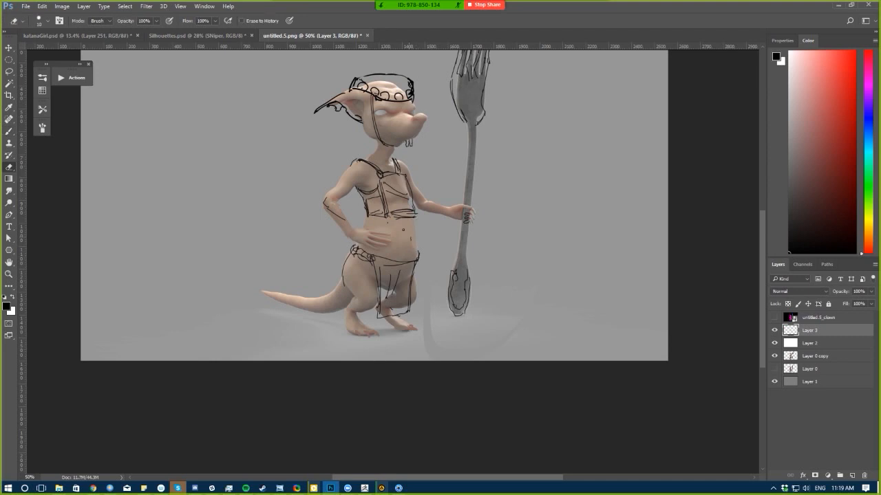
pyautogui.press('b')
pyautogui.moveTo(331, 207); pyautogui.dragTo(340, 253)
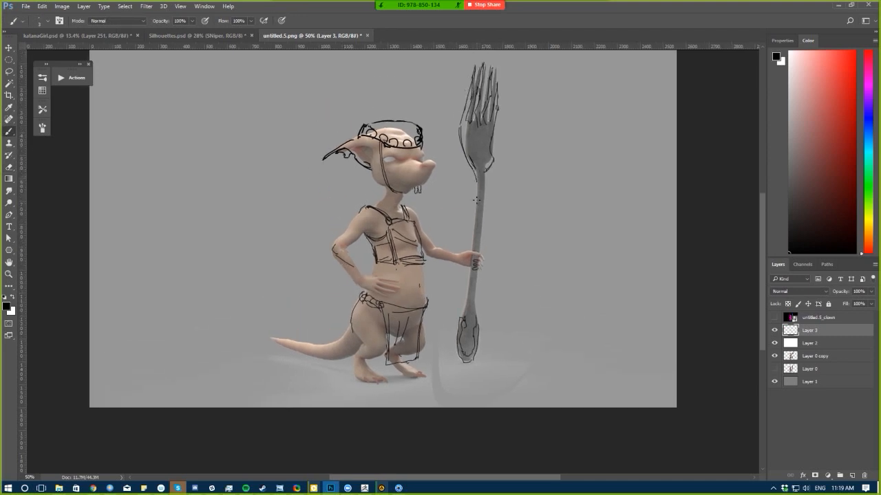
pyautogui.moveTo(475, 182); pyautogui.dragTo(460, 320)
pyautogui.click(304, 234)
# - Outline both shoulders and upper arms in black, redoing the first stroke and tidying the lines with the eraser
pyautogui.moveTo(343, 260); pyautogui.dragTo(338, 254)
pyautogui.moveTo(358, 201)
pyautogui.mouseDown()
pyautogui.moveTo(327, 241)
pyautogui.moveTo(335, 238)
pyautogui.mouseUp()
pyautogui.hotkey('ctrl', 'z')
pyautogui.press('e')
pyautogui.press('b')
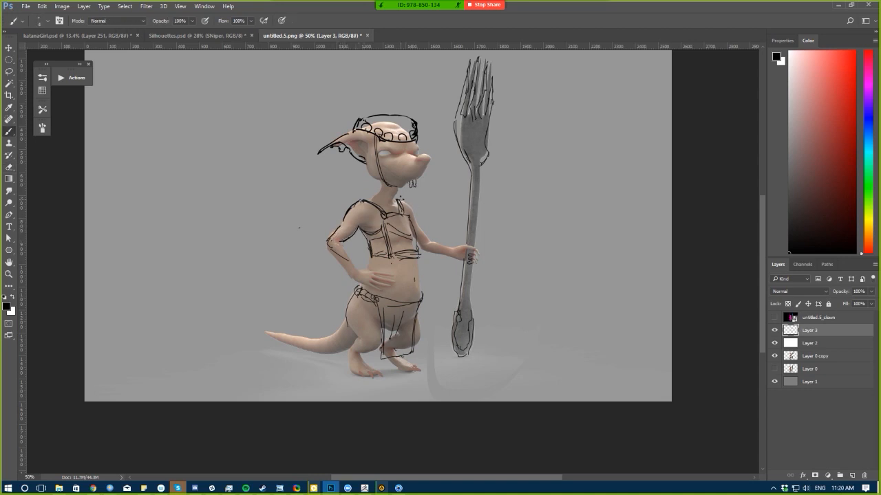
pyautogui.moveTo(399, 200); pyautogui.dragTo(430, 248)
pyautogui.press('e')
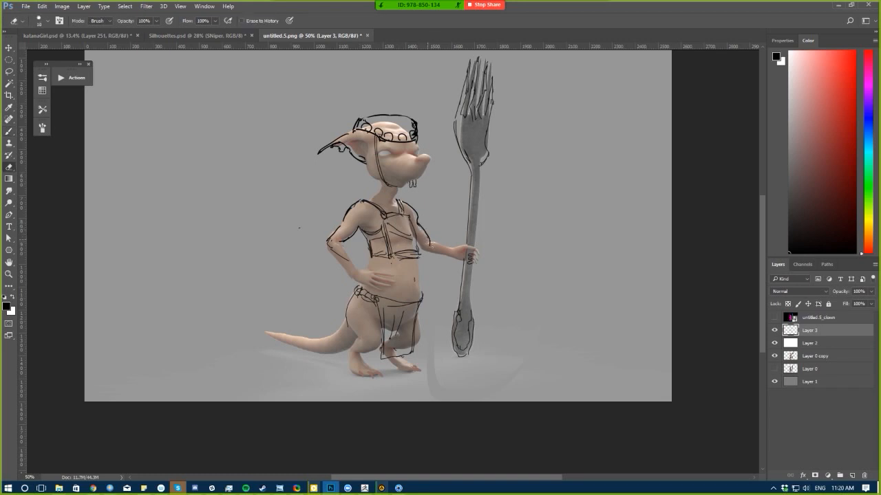
pyautogui.press('b')
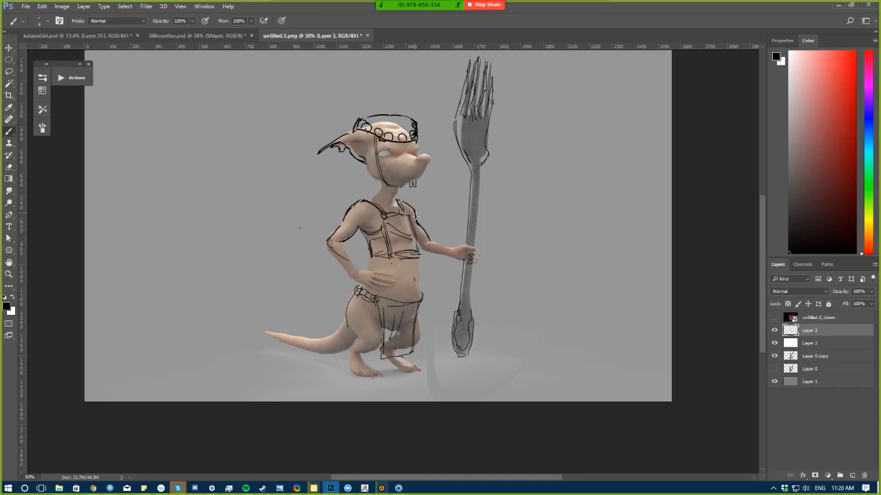
# - Sketch rounded shoulder pads over both shoulders and add ridge lines with a smaller brush
pyautogui.press('e')
pyautogui.press('b')
pyautogui.moveTo(343, 195)
pyautogui.mouseDown()
pyautogui.moveTo(369, 200)
pyautogui.moveTo(361, 218)
pyautogui.moveTo(341, 200)
pyautogui.moveTo(360, 219)
pyautogui.moveTo(364, 194)
pyautogui.moveTo(373, 200)
pyautogui.moveTo(341, 218)
pyautogui.mouseUp()
pyautogui.press('[')
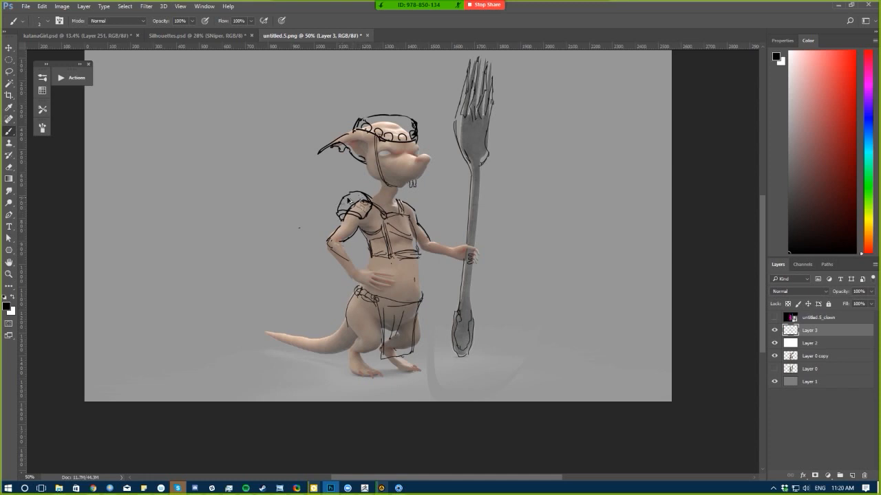
pyautogui.moveTo(347, 200)
pyautogui.mouseDown()
pyautogui.moveTo(415, 211)
pyautogui.moveTo(415, 219)
pyautogui.moveTo(419, 202)
pyautogui.moveTo(417, 222)
pyautogui.moveTo(408, 212)
pyautogui.mouseUp()
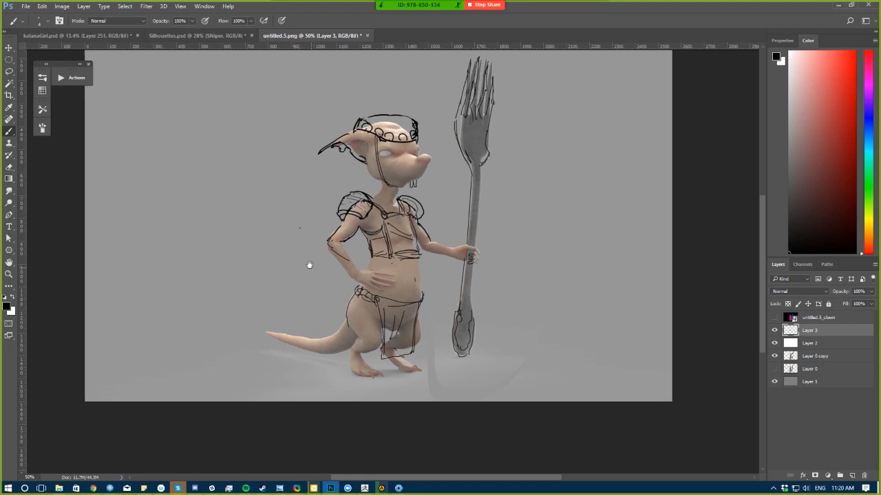
# - Outline the belly's front edge from the chest piece to the loincloth with a thinner brush, undoing the unwanted strokes
pyautogui.moveTo(318, 277); pyautogui.dragTo(312, 267)
pyautogui.moveTo(411, 248); pyautogui.dragTo(415, 287)
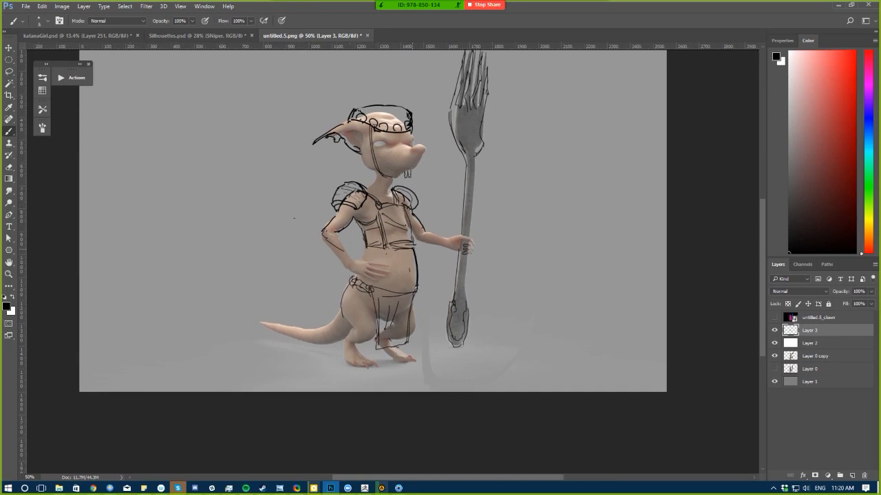
pyautogui.hotkey('ctrl', 'z')
pyautogui.press('[')
pyautogui.moveTo(413, 251); pyautogui.dragTo(417, 294)
pyautogui.hotkey('ctrl', 'z')
pyautogui.moveTo(413, 247); pyautogui.dragTo(416, 294)
pyautogui.moveTo(358, 249); pyautogui.dragTo(361, 260)
pyautogui.hotkey('ctrl', 'z')
# - Check the whole sketch from a distance and flip the canvas back to its original direction
pyautogui.moveTo(296, 275)
pyautogui.keyDown('ctrl'); pyautogui.mouseDown()
pyautogui.moveTo(274, 300)
pyautogui.moveTo(292, 299)
pyautogui.mouseUp(); pyautogui.keyUp('ctrl')
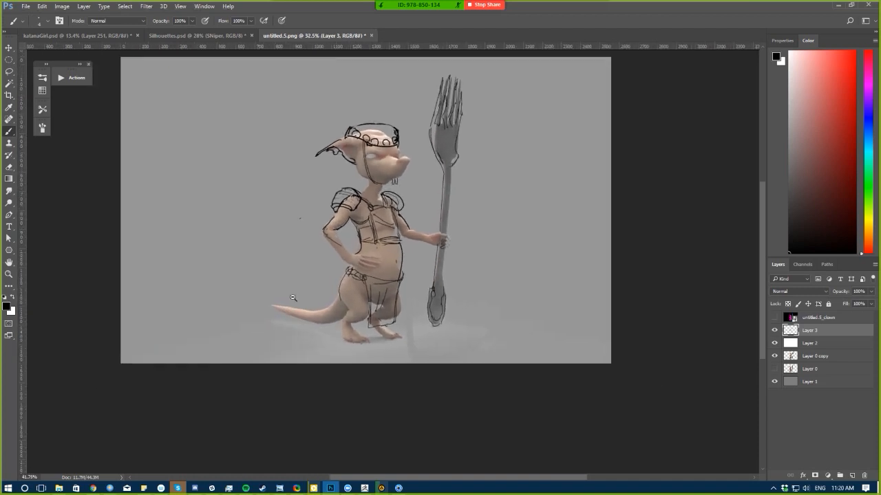
pyautogui.press('e')
pyautogui.press('b')
pyautogui.keyDown('ctrl'); pyautogui.moveTo(332, 331); pyautogui.dragTo(313, 330); pyautogui.keyUp('ctrl')
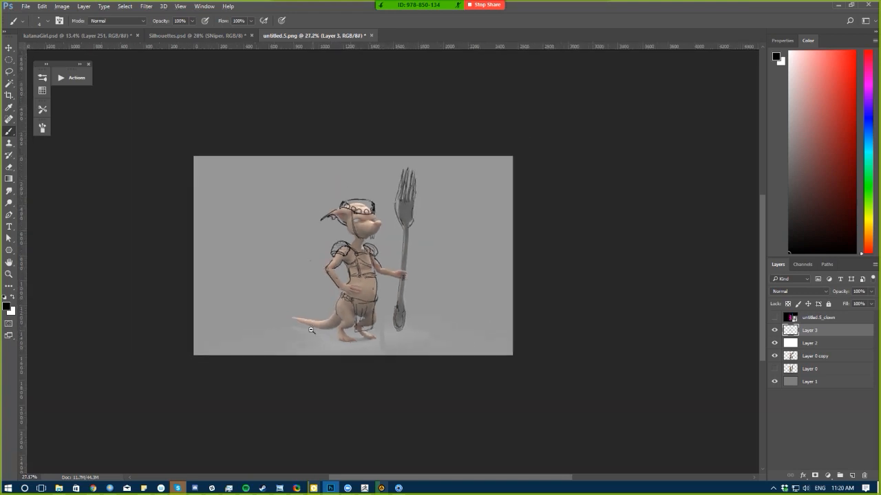
pyautogui.hotkey('ctrl', 'f')
pyautogui.moveTo(322, 364)
pyautogui.mouseDown()
pyautogui.moveTo(317, 355)
pyautogui.moveTo(330, 373)
pyautogui.moveTo(311, 343)
pyautogui.moveTo(319, 383)
pyautogui.mouseUp()
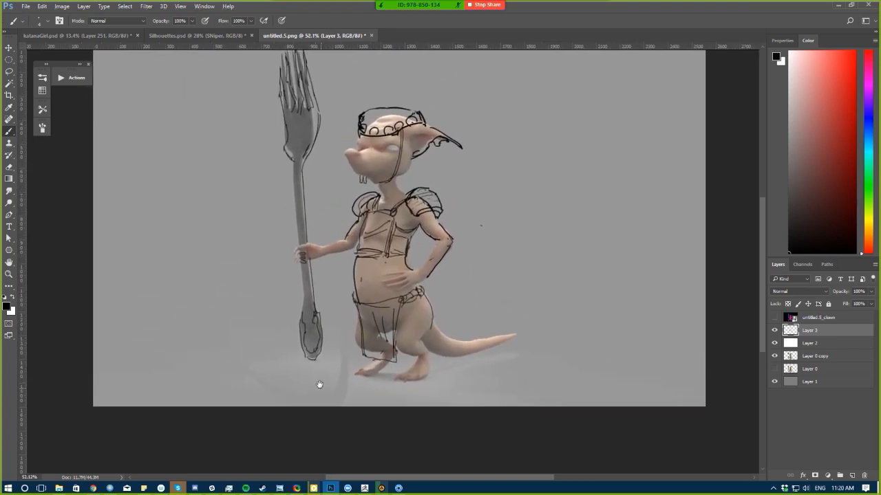
pyautogui.press('e')
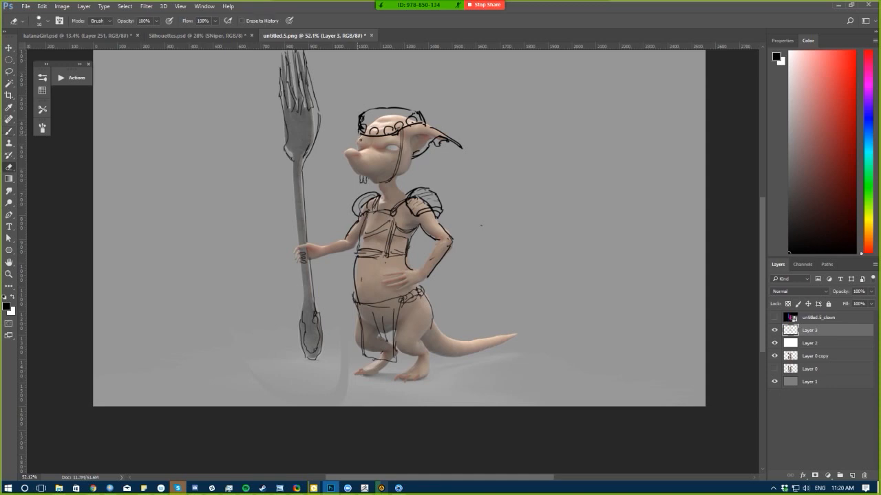
# - Outline the underside of the forearm holding the fork in black, undoing and redrawing the first strokes
pyautogui.press('b')
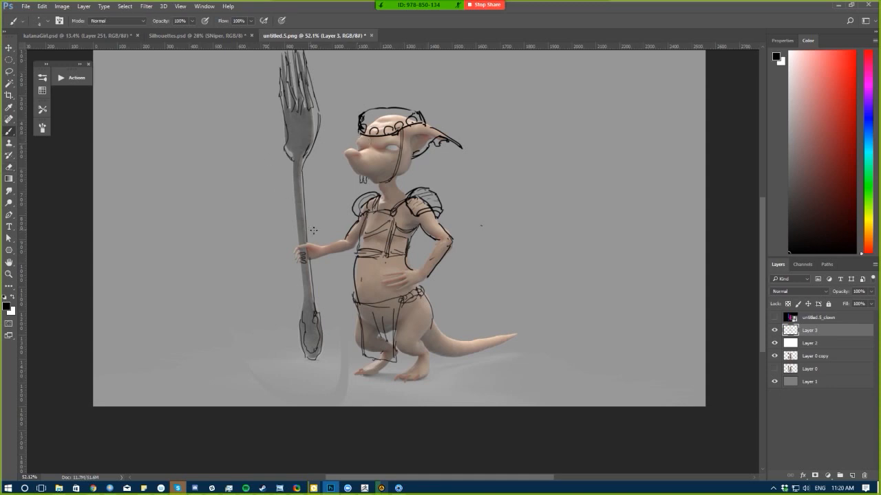
pyautogui.moveTo(344, 240); pyautogui.dragTo(324, 249)
pyautogui.hotkey('ctrl', 'z')
pyautogui.hotkey('ctrl', 'z')
pyautogui.moveTo(350, 249); pyautogui.dragTo(317, 256)
pyautogui.press('e')
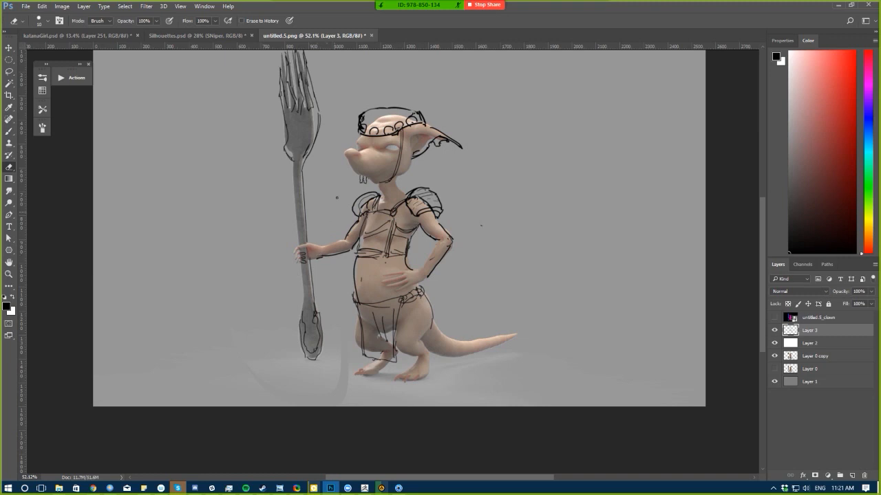
# - Sketch tufts of fur along the back of the near hip and down to the tail base with a smaller brush
pyautogui.moveTo(268, 319); pyautogui.dragTo(253, 305)
pyautogui.press('b')
pyautogui.press('[')
pyautogui.moveTo(419, 304)
pyautogui.mouseDown()
pyautogui.moveTo(425, 315)
pyautogui.moveTo(411, 331)
pyautogui.mouseUp()
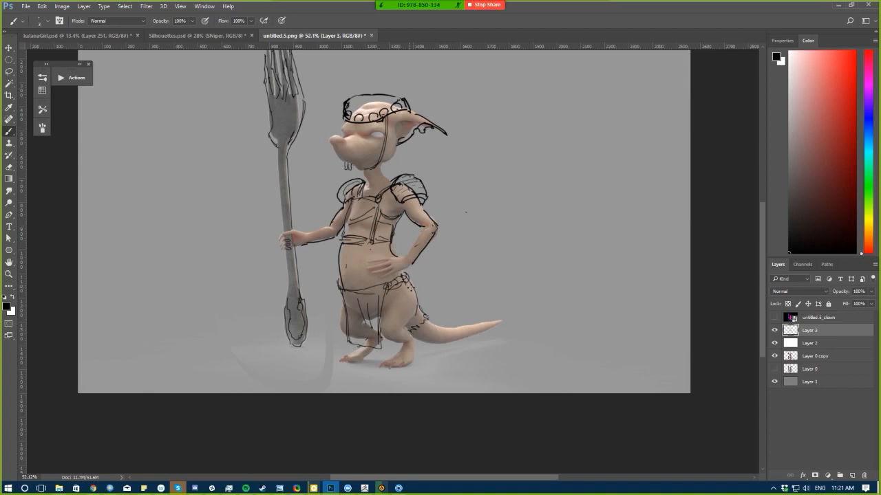
pyautogui.moveTo(410, 285); pyautogui.dragTo(415, 300)
pyautogui.moveTo(413, 295)
pyautogui.mouseDown()
pyautogui.moveTo(414, 310)
pyautogui.moveTo(384, 336)
pyautogui.moveTo(396, 338)
pyautogui.moveTo(414, 307)
pyautogui.moveTo(381, 323)
pyautogui.moveTo(387, 335)
pyautogui.moveTo(412, 309)
pyautogui.moveTo(411, 327)
pyautogui.moveTo(390, 320)
pyautogui.mouseUp()
# - Fill the near thigh with short fur strokes and add matching fur along the front of the far leg
pyautogui.press('e')
pyautogui.press('b')
pyautogui.moveTo(400, 309); pyautogui.dragTo(392, 317)
pyautogui.moveTo(400, 313); pyautogui.dragTo(397, 325)
pyautogui.moveTo(404, 318); pyautogui.dragTo(402, 328)
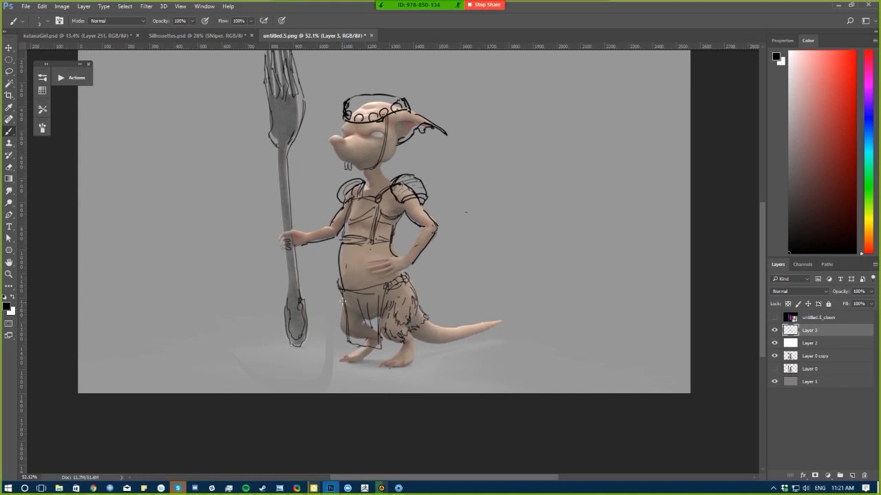
pyautogui.moveTo(340, 327); pyautogui.dragTo(345, 335)
pyautogui.moveTo(331, 249)
pyautogui.mouseDown()
pyautogui.moveTo(324, 277)
pyautogui.moveTo(336, 316)
pyautogui.mouseUp()
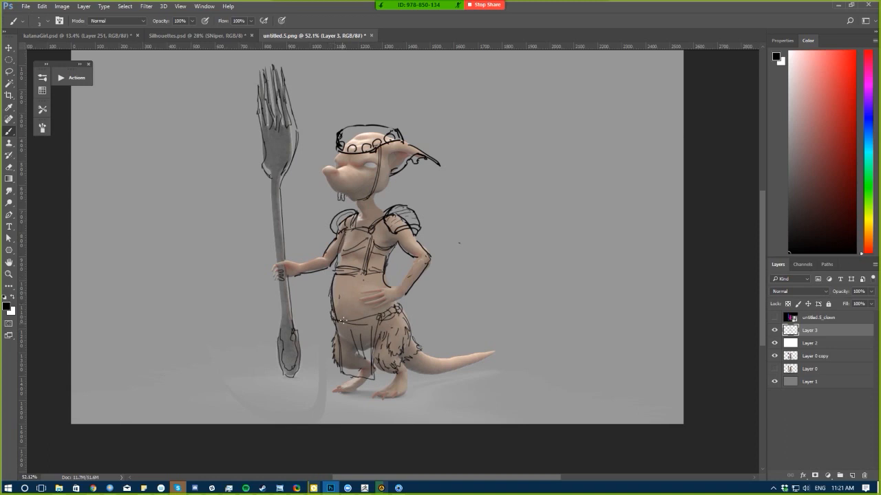
# - Sketch fur around the elbow and forearm of the arm resting on the hip, erasing and undoing unwanted strokes
pyautogui.moveTo(382, 274)
pyautogui.mouseDown()
pyautogui.moveTo(386, 283)
pyautogui.moveTo(386, 271)
pyautogui.mouseUp()
pyautogui.press('e')
pyautogui.press('b')
pyautogui.press('e')
pyautogui.moveTo(425, 265)
pyautogui.mouseDown()
pyautogui.moveTo(407, 293)
pyautogui.moveTo(429, 264)
pyautogui.moveTo(405, 278)
pyautogui.moveTo(414, 272)
pyautogui.moveTo(413, 288)
pyautogui.moveTo(429, 255)
pyautogui.moveTo(421, 249)
pyautogui.mouseUp()
pyautogui.press('b')
pyautogui.hotkey('ctrl', 'z')
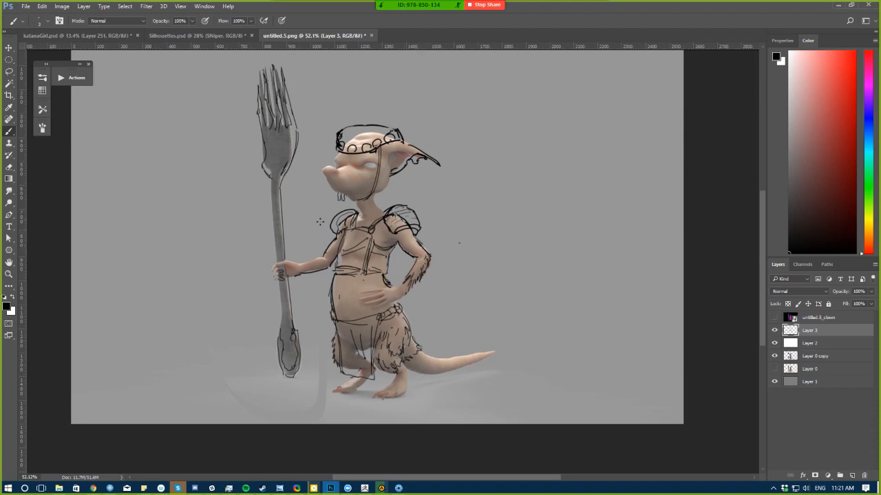
# - Add short fur strokes along the arm holding the fork, tidying them with the eraser
pyautogui.moveTo(304, 276)
pyautogui.mouseDown()
pyautogui.moveTo(317, 275)
pyautogui.moveTo(311, 264)
pyautogui.moveTo(333, 241)
pyautogui.moveTo(329, 260)
pyautogui.mouseUp()
pyautogui.press('e')
pyautogui.press('b')
pyautogui.press('e')
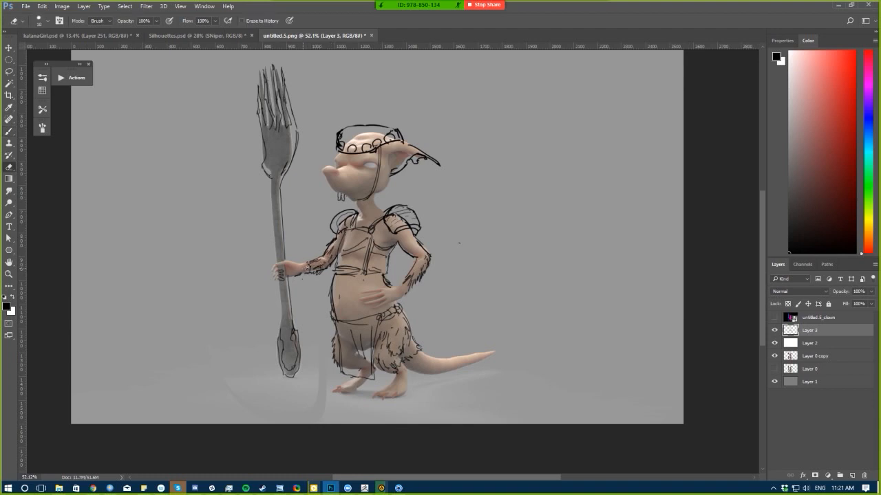
pyautogui.press('b')
# - Flip the canvas horizontally and sketch small fur tufts under the jaw
pyautogui.hotkey('ctrl', '-')
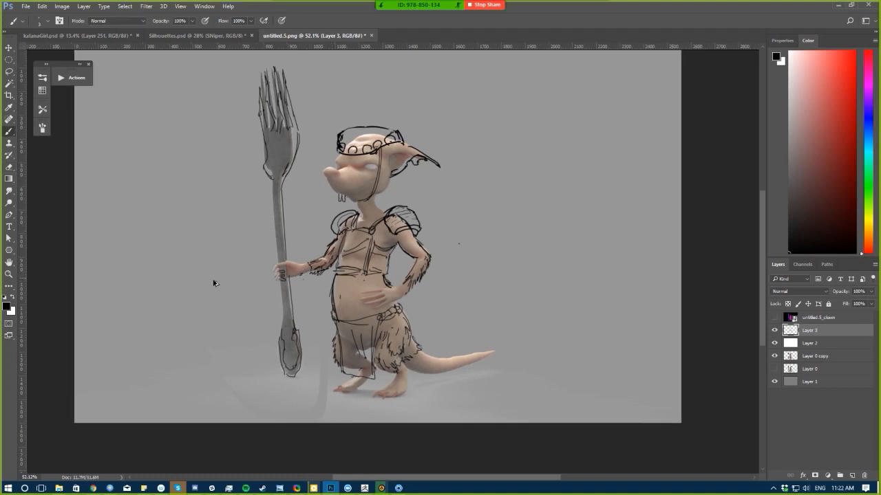
pyautogui.hotkey('ctrl', '-')
pyautogui.hotkey('ctrl', 'shift', 'h')
pyautogui.keyDown('ctrl'); pyautogui.moveTo(254, 275); pyautogui.dragTo(295, 291); pyautogui.keyUp('ctrl')
pyautogui.moveTo(441, 175); pyautogui.dragTo(289, 232)
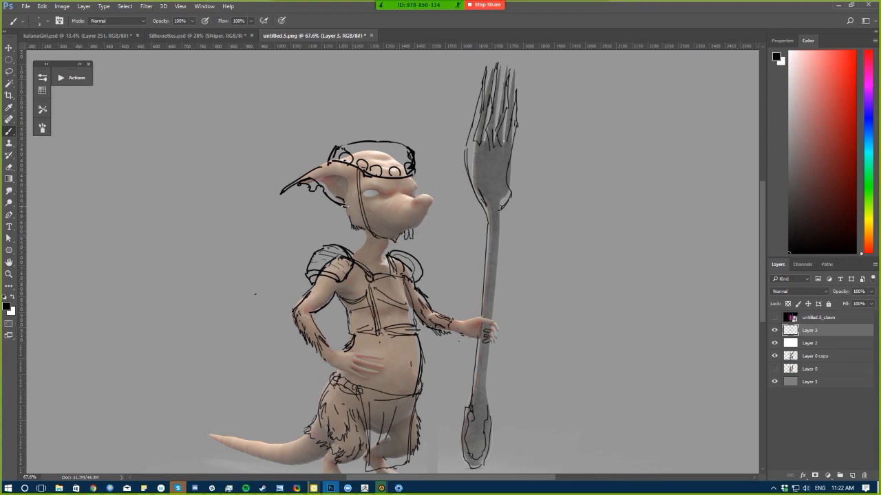
# - Draw irises and pupils in the blank eyes and add bristly eyebrows above them
pyautogui.moveTo(370, 192); pyautogui.dragTo(373, 193)
pyautogui.hotkey('ctrl', 'z')
pyautogui.moveTo(369, 190); pyautogui.dragTo(372, 191)
pyautogui.click(371, 193)
pyautogui.moveTo(383, 188); pyautogui.dragTo(373, 185)
# - Dot the muzzle and draw thin whiskers beside the snout, erasing and undoing the stray strokes
pyautogui.moveTo(401, 215); pyautogui.dragTo(400, 220)
pyautogui.click(407, 218)
pyautogui.click(409, 210)
pyautogui.press('e')
pyautogui.moveTo(401, 215)
pyautogui.mouseDown()
pyautogui.moveTo(401, 208)
pyautogui.moveTo(438, 230)
pyautogui.moveTo(444, 208)
pyautogui.mouseUp()
pyautogui.press('b')
pyautogui.hotkey('ctrl', 'z')
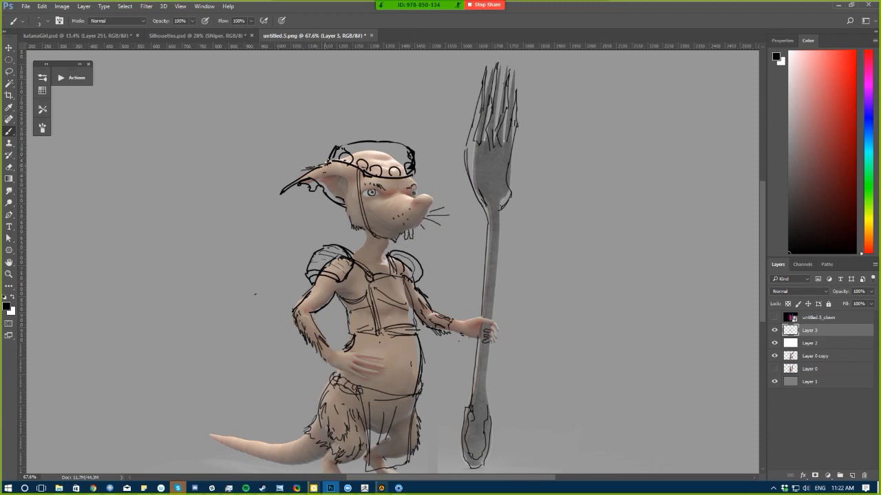
# - Add short fur strokes to the belly's front edge and above the knotted belt at the hip
pyautogui.moveTo(211, 277); pyautogui.dragTo(223, 235)
pyautogui.keyDown('alt'); pyautogui.scroll(-1, 223, 234); pyautogui.keyUp('alt')
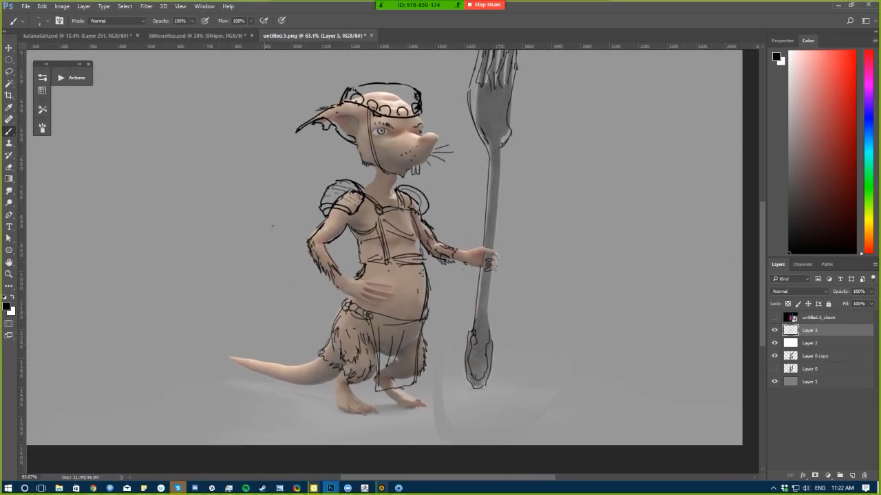
pyautogui.press('e')
pyautogui.press('b')
pyautogui.moveTo(427, 281); pyautogui.dragTo(429, 296)
pyautogui.moveTo(348, 295); pyautogui.dragTo(344, 303)
# - Clean up the shoulder pads with eraser and brush, removing the ridge lines inside the far pad
pyautogui.press('e')
pyautogui.moveTo(346, 191); pyautogui.dragTo(348, 191)
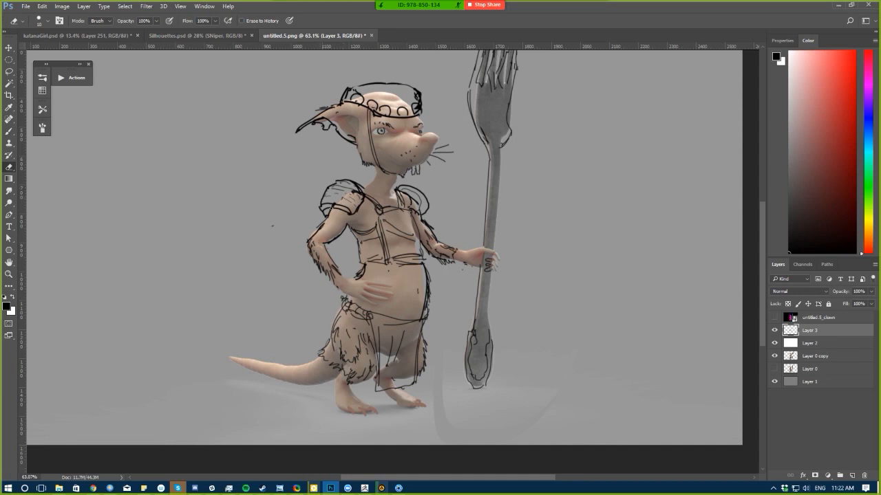
pyautogui.press('b')
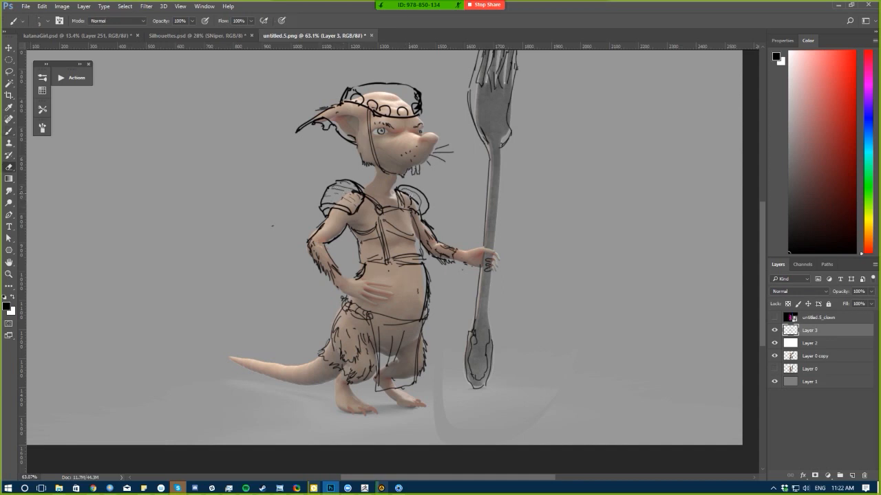
pyautogui.press('e')
pyautogui.press('b')
pyautogui.press('e')
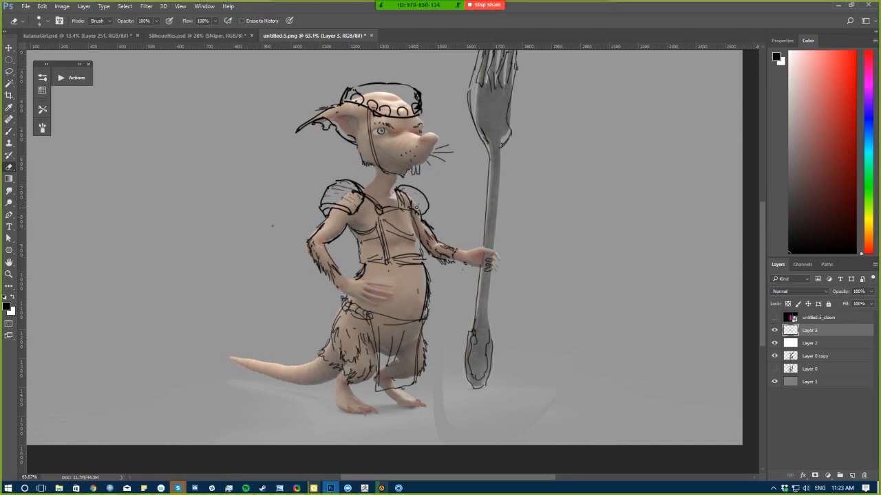
# - Compare the whole sketch mirrored and unmirrored, leaving the canvas flipped back to its original direction
pyautogui.keyDown('ctrl'); pyautogui.moveTo(291, 295); pyautogui.dragTo(260, 311); pyautogui.keyUp('ctrl')
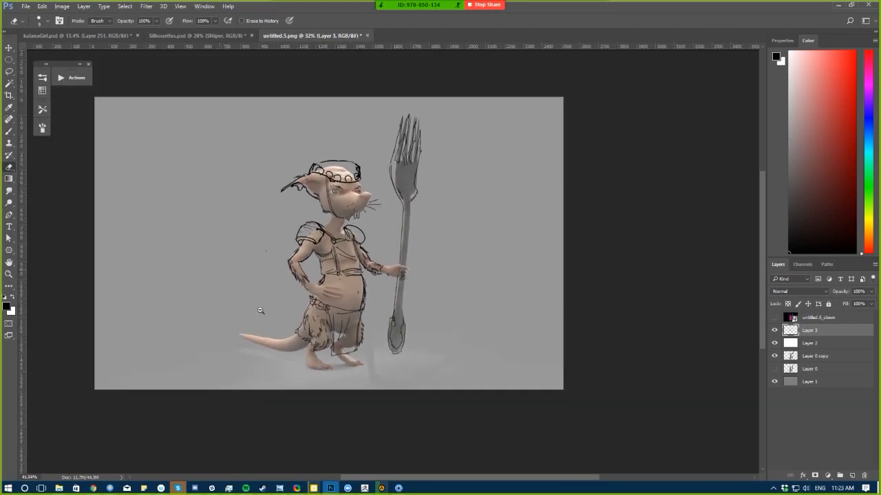
pyautogui.hotkey('ctrl', 'shift', 'h')
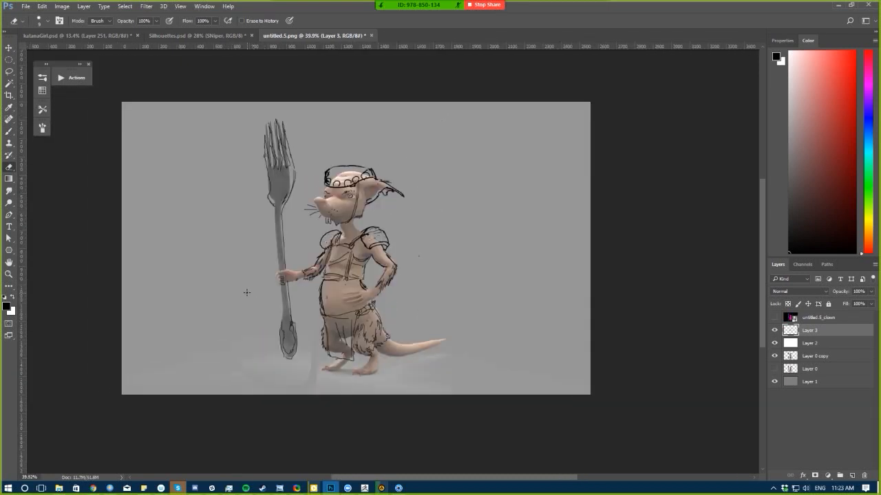
pyautogui.hotkey('ctrl', 'shift', 'h')
pyautogui.hotkey('ctrl', 'shift', 'h')
# - Draw dark pointed claws on the toes of both feet
pyautogui.press('b')
pyautogui.keyDown('ctrl'); pyautogui.moveTo(231, 191); pyautogui.dragTo(409, 229); pyautogui.keyUp('ctrl')
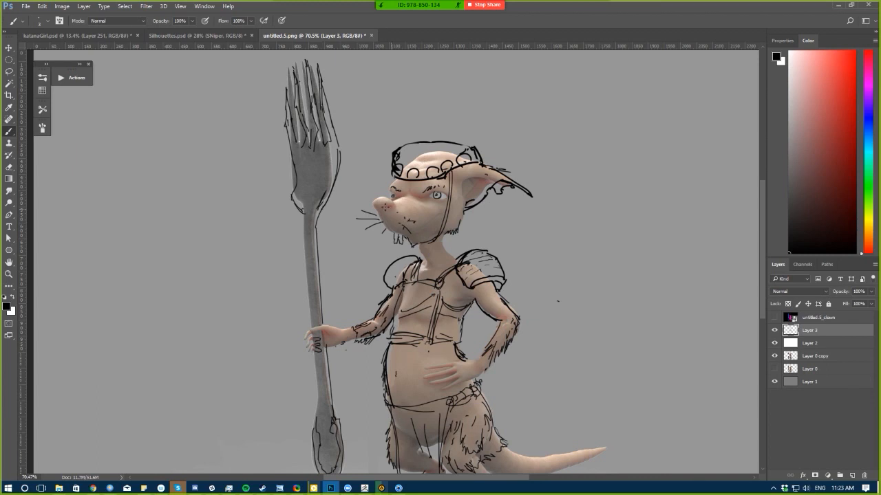
pyautogui.keyDown('alt'); pyautogui.scroll(-3, 218, 269); pyautogui.keyUp('alt')
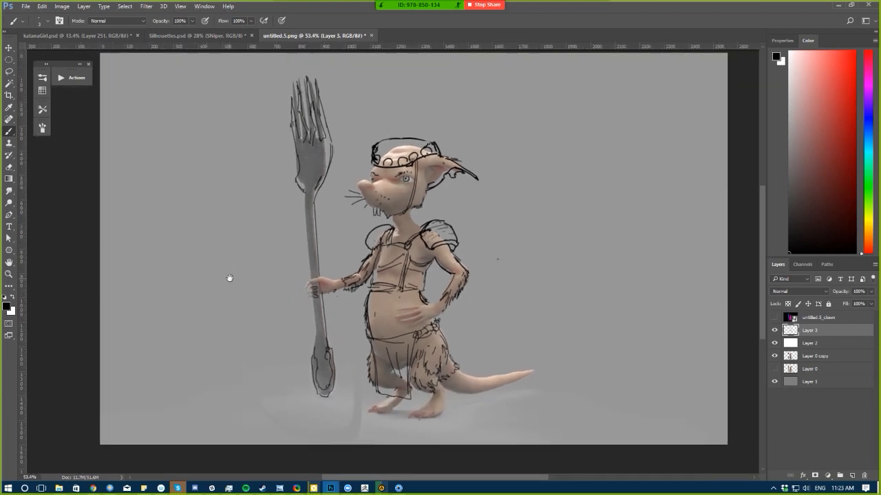
pyautogui.moveTo(223, 288); pyautogui.dragTo(202, 223)
pyautogui.keyDown('alt'); pyautogui.scroll(1, 247, 298); pyautogui.keyUp('alt')
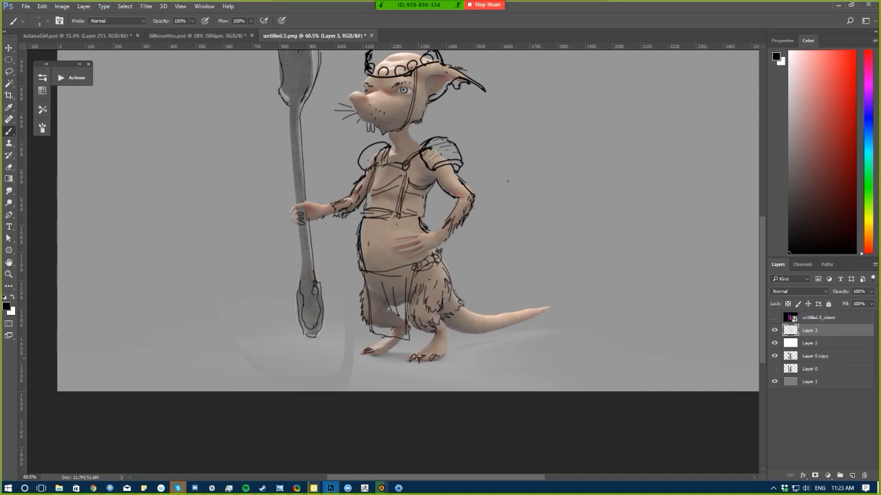
# - Clean up the heavy lines at the front edge of the hat, alternating eraser and brush
pyautogui.keyDown('alt'); pyautogui.scroll(-3, 417, 375); pyautogui.keyUp('alt')
pyautogui.keyDown('alt'); pyautogui.scroll(3, 315, 353); pyautogui.keyUp('alt')
pyautogui.press('e')
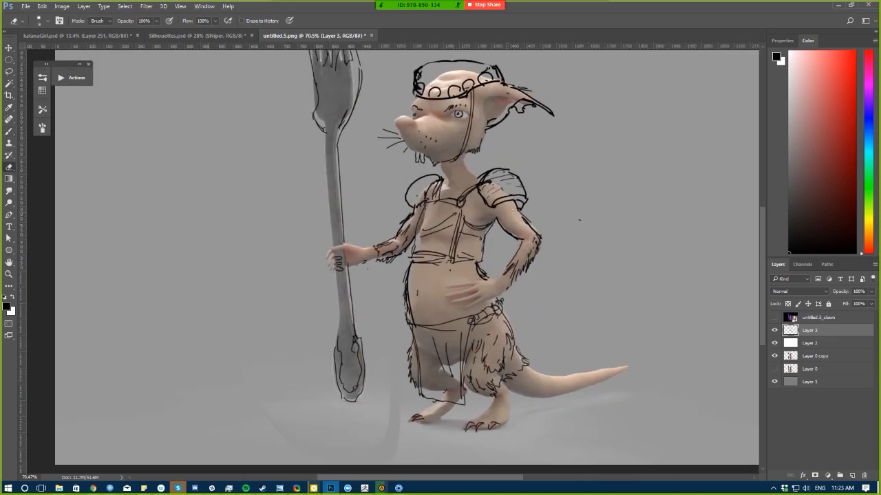
pyautogui.press('b')
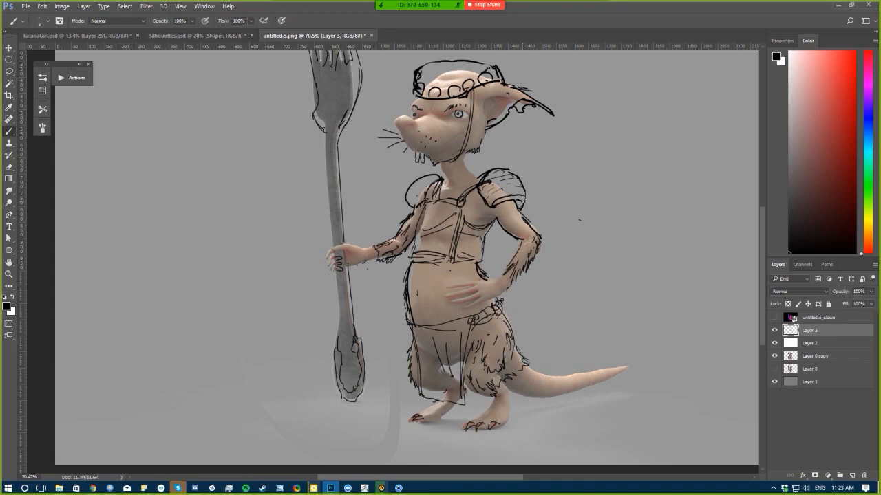
pyautogui.press('e')
pyautogui.moveTo(257, 211); pyautogui.dragTo(260, 240)
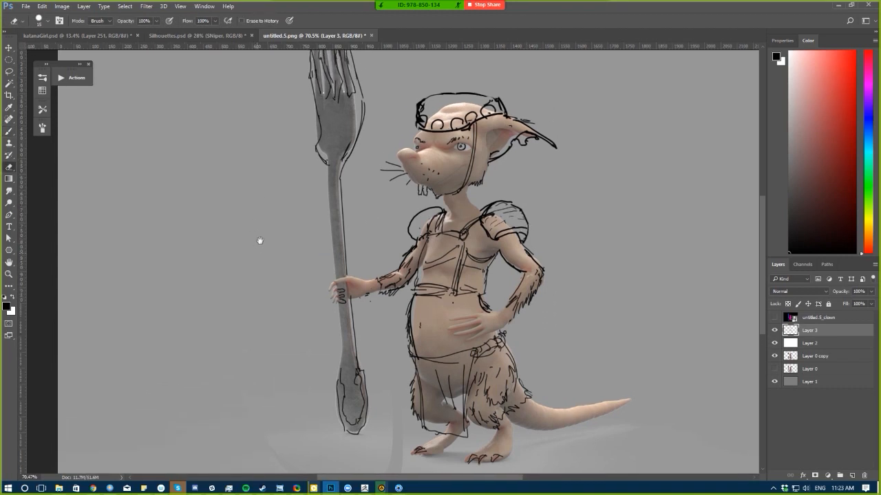
pyautogui.press('b')
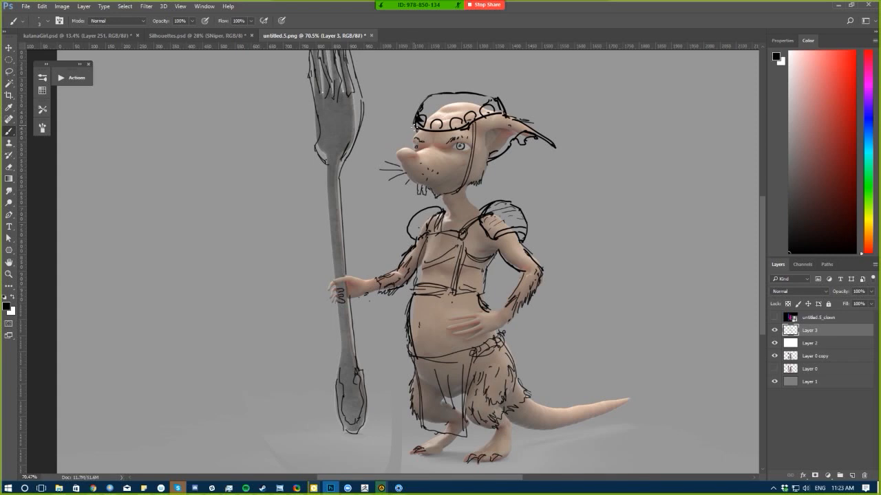
pyautogui.press('e')
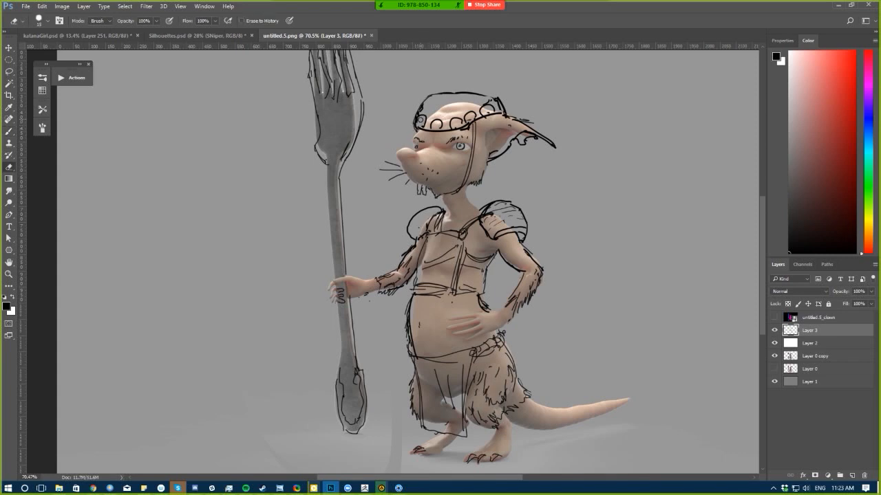
pyautogui.press('b')
# - Check the figure from a distance and tidy the near shoulder pad's upper edge with a larger eraser
pyautogui.keyDown('alt'); pyautogui.scroll(-3, 294, 198); pyautogui.keyUp('alt')
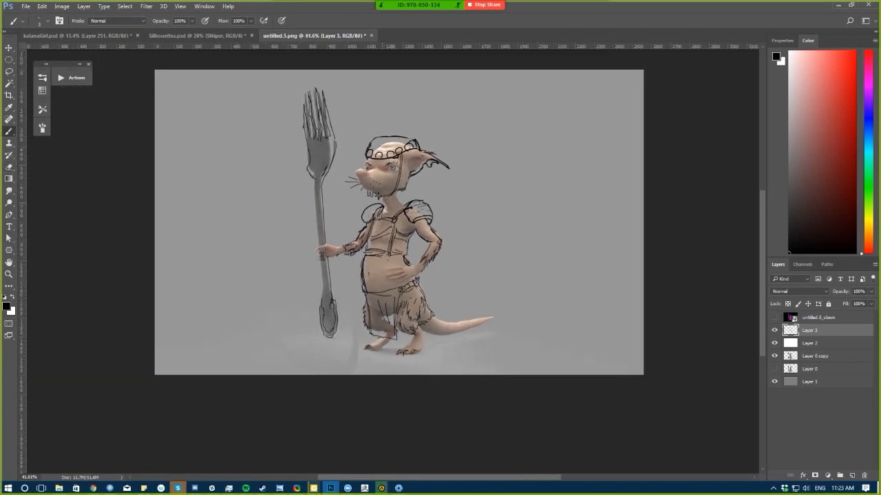
pyautogui.keyDown('alt'); pyautogui.scroll(3, 317, 205); pyautogui.keyUp('alt')
pyautogui.press('e')
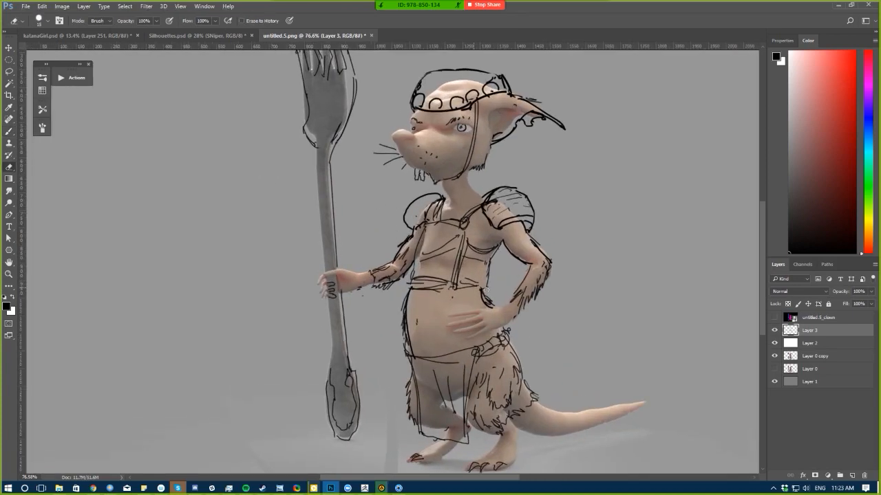
pyautogui.keyDown('alt'); pyautogui.scroll(-3, 309, 268); pyautogui.keyUp('alt')
pyautogui.keyDown('alt'); pyautogui.scroll(4, 268, 296); pyautogui.keyUp('alt')
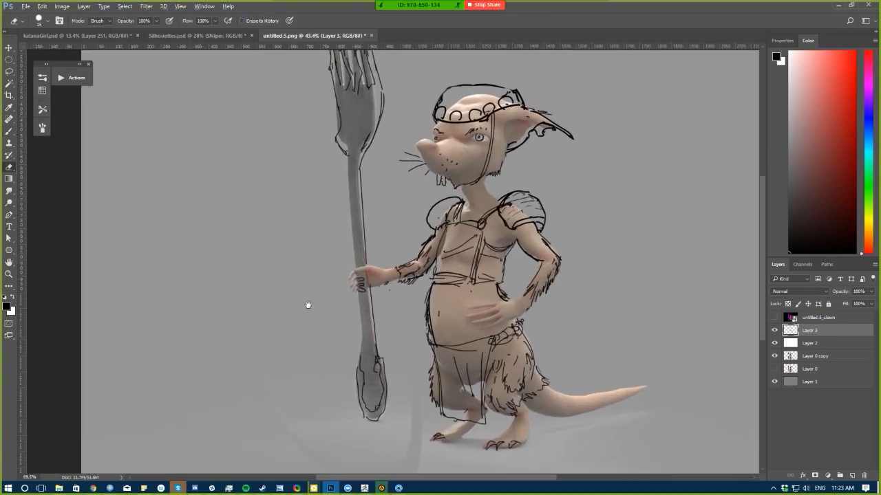
pyautogui.press(']')
pyautogui.moveTo(498, 202); pyautogui.dragTo(512, 195)
pyautogui.press('b')
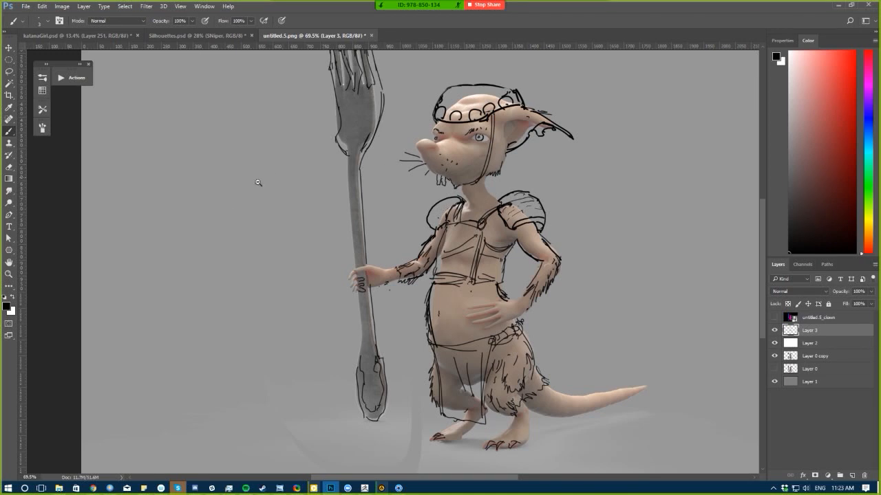
# - Erase the old lines around the fork's neck and redraw the shaft with a slimmer, curved outline
pyautogui.keyDown('alt'); pyautogui.scroll(-4, 258, 182); pyautogui.keyUp('alt')
pyautogui.press('e')
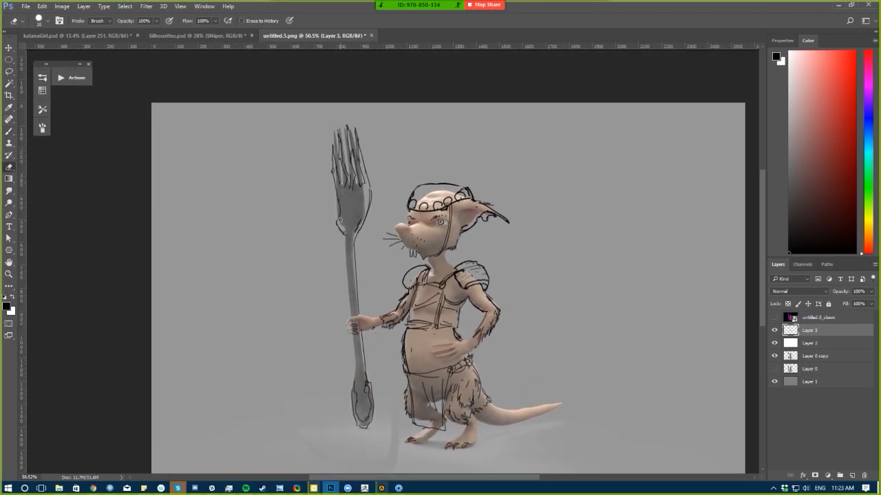
pyautogui.press('b')
pyautogui.moveTo(354, 266)
pyautogui.mouseDown()
pyautogui.moveTo(357, 318)
pyautogui.moveTo(344, 245)
pyautogui.moveTo(369, 383)
pyautogui.mouseUp()
pyautogui.press('e')
# - Redraw the lower part of the fork handle, blending the shaft outline into its widened end
pyautogui.press('b')
pyautogui.press('e')
pyautogui.press('b')
pyautogui.moveTo(353, 336); pyautogui.dragTo(351, 406)
pyautogui.press('e')
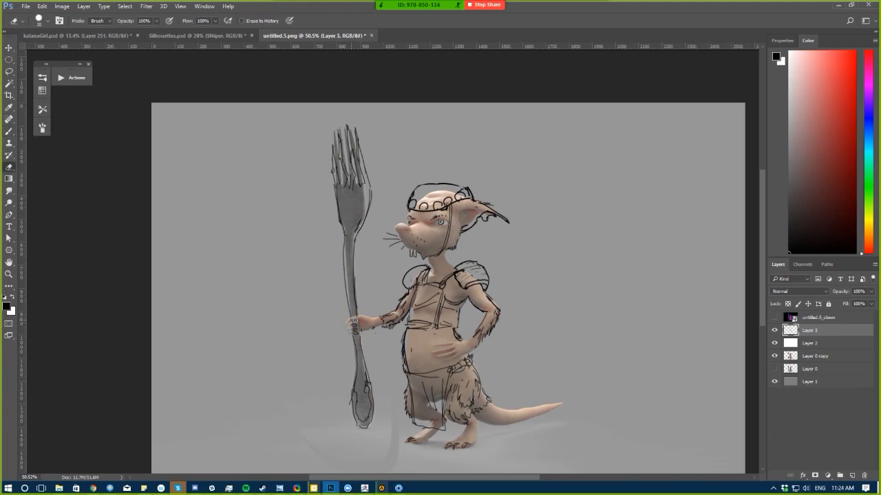
# - Check the whole sketch from a distance in both directions and leave the canvas flipped horizontally
pyautogui.keyDown('alt'); pyautogui.scroll(-3, 303, 367); pyautogui.keyUp('alt')
pyautogui.hotkey('ctrl', 'shift', 'h')
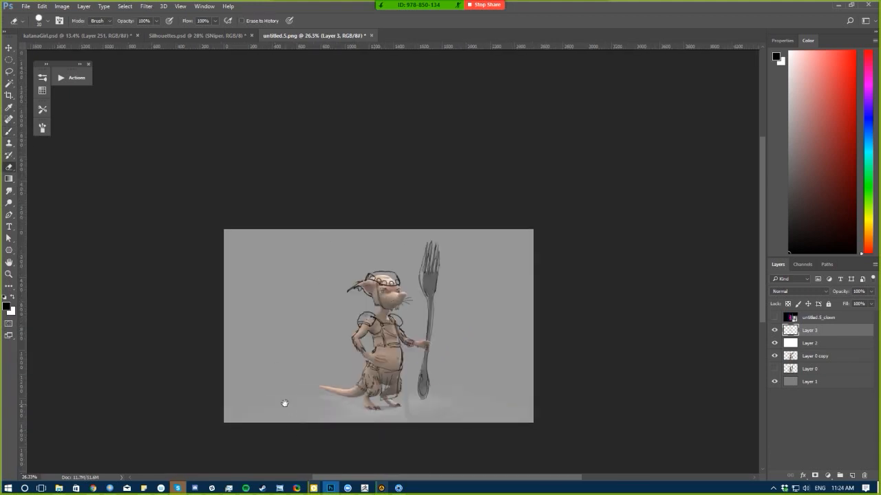
pyautogui.moveTo(285, 403)
pyautogui.mouseDown()
pyautogui.moveTo(279, 369)
pyautogui.moveTo(295, 374)
pyautogui.moveTo(299, 406)
pyautogui.mouseUp()
pyautogui.hotkey('ctrl', 'shift', 'h')
pyautogui.hotkey('ctrl', 'shift', 'h')
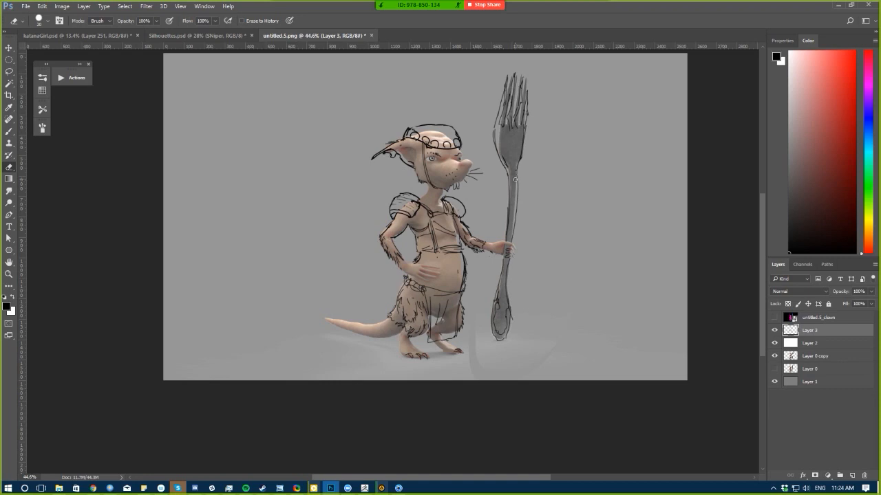
# - Refine the fork shaft's outline between the neck and the gripping hand with brush and eraser
pyautogui.press('b')
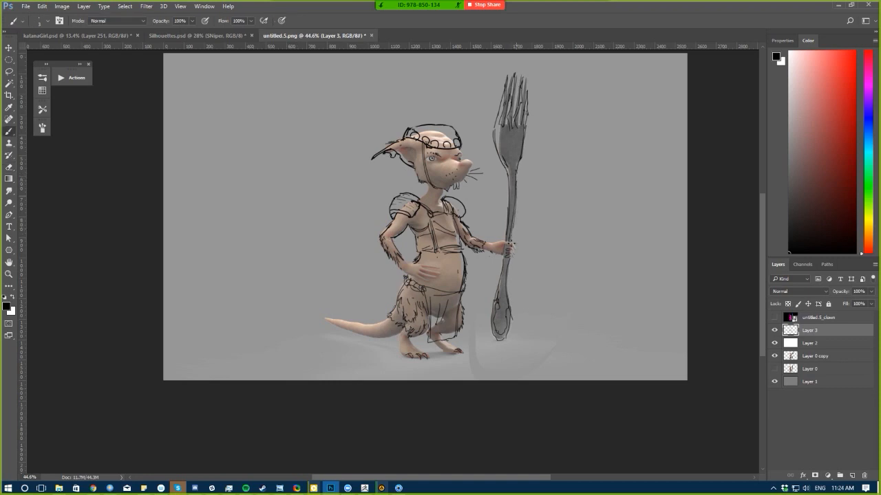
pyautogui.press('e')
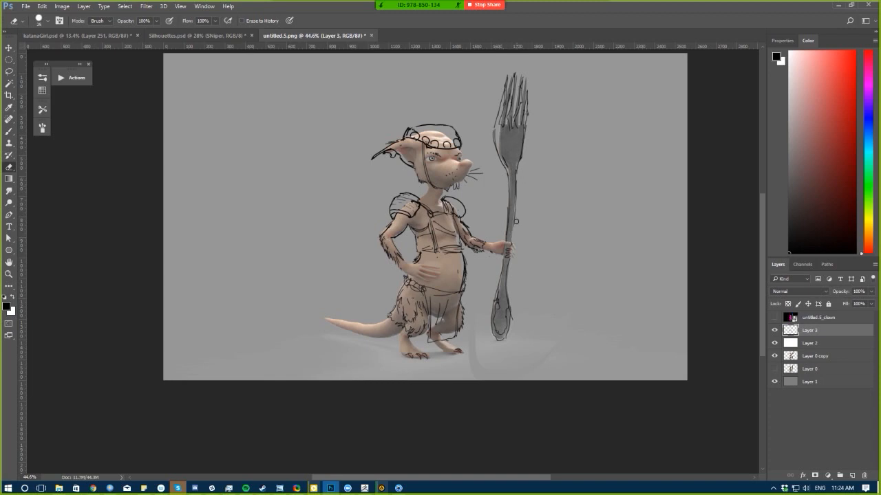
pyautogui.press('b')
pyautogui.moveTo(213, 154)
pyautogui.mouseDown()
pyautogui.moveTo(217, 169)
pyautogui.moveTo(238, 157)
pyautogui.moveTo(230, 137)
pyautogui.mouseUp()
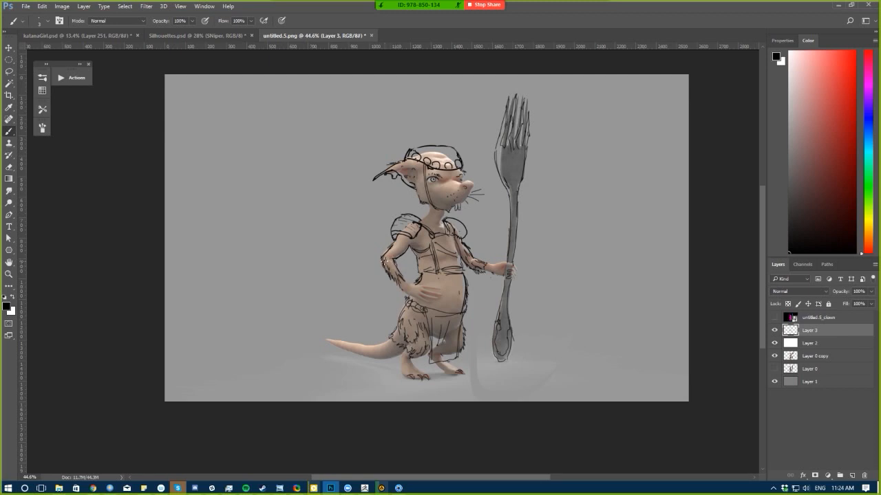
# - Reinforce the outline of the hanging loincloth between the creature's legs with darker brush strokes
pyautogui.moveTo(287, 236); pyautogui.dragTo(262, 219)
pyautogui.press('e')
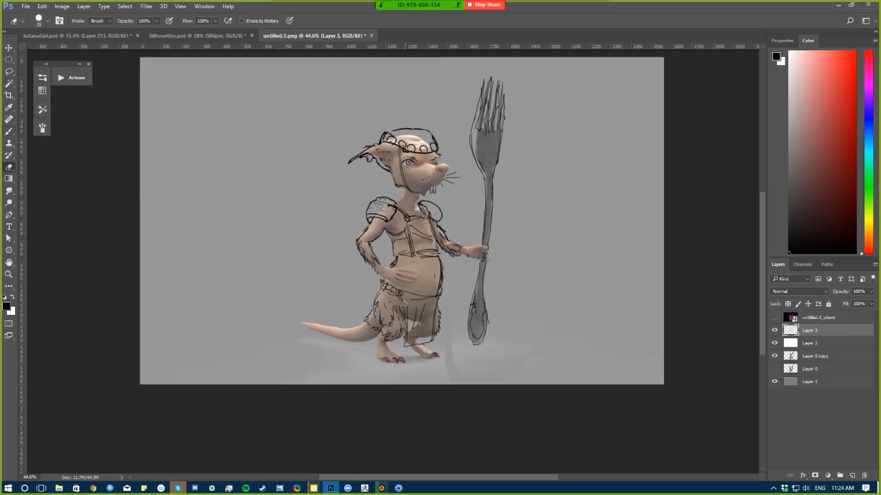
pyautogui.press('b')
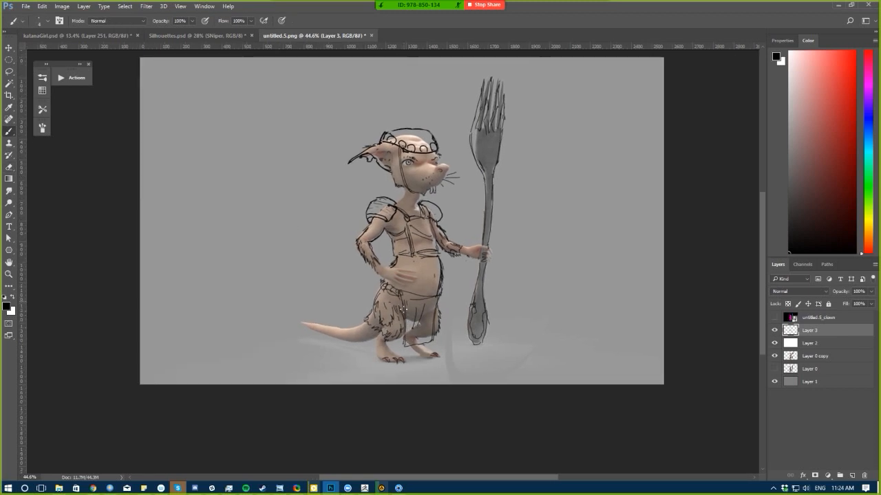
pyautogui.moveTo(404, 309)
pyautogui.mouseDown()
pyautogui.moveTo(404, 347)
pyautogui.moveTo(433, 341)
pyautogui.moveTo(436, 304)
pyautogui.mouseUp()
# - Clean up the outer edge of the fork handle's widened end and redraw it as one curved contour
pyautogui.moveTo(291, 383)
pyautogui.mouseDown()
pyautogui.moveTo(281, 386)
pyautogui.moveTo(284, 364)
pyautogui.moveTo(306, 385)
pyautogui.mouseUp()
pyautogui.moveTo(284, 363); pyautogui.dragTo(254, 340)
pyautogui.moveTo(262, 341)
pyautogui.keyDown('ctrl'); pyautogui.mouseDown()
pyautogui.moveTo(296, 367)
pyautogui.moveTo(311, 356)
pyautogui.moveTo(301, 359)
pyautogui.moveTo(320, 378)
pyautogui.moveTo(294, 387)
pyautogui.mouseUp(); pyautogui.keyUp('ctrl')
pyautogui.press('e')
pyautogui.moveTo(538, 369)
pyautogui.mouseDown()
pyautogui.moveTo(539, 358)
pyautogui.moveTo(526, 392)
pyautogui.mouseUp()
pyautogui.press('b')
pyautogui.hotkey('ctrl', 'z')
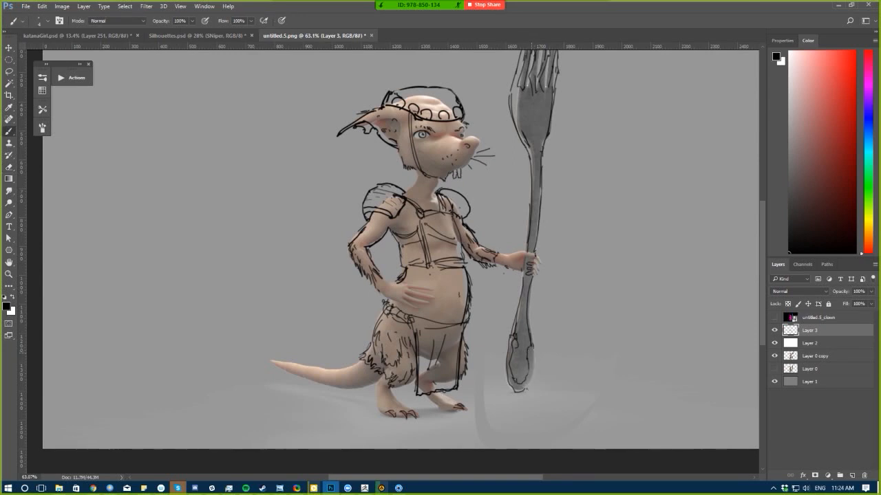
pyautogui.moveTo(533, 344); pyautogui.dragTo(526, 391)
pyautogui.hotkey('ctrl', 'z')
pyautogui.moveTo(532, 340)
pyautogui.mouseDown()
pyautogui.moveTo(531, 388)
pyautogui.moveTo(522, 390)
pyautogui.mouseUp()
# - Review the full figure with its fork, and switch to the Zoom meeting window to view the shared screen
pyautogui.moveTo(259, 250); pyautogui.dragTo(251, 247)
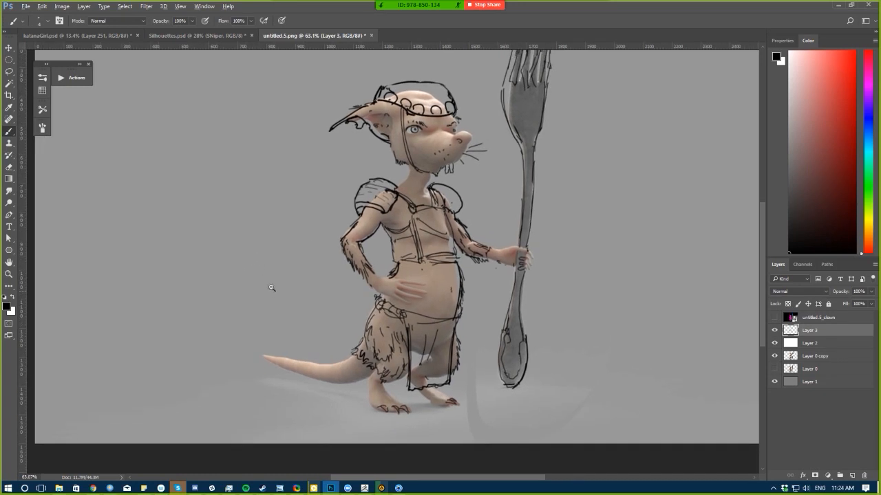
pyautogui.keyDown('ctrl'); pyautogui.moveTo(272, 288); pyautogui.dragTo(252, 283); pyautogui.keyUp('ctrl')
pyautogui.moveTo(283, 199); pyautogui.dragTo(242, 270)
pyautogui.keyDown('ctrl'); pyautogui.moveTo(244, 269); pyautogui.dragTo(251, 267); pyautogui.keyUp('ctrl')
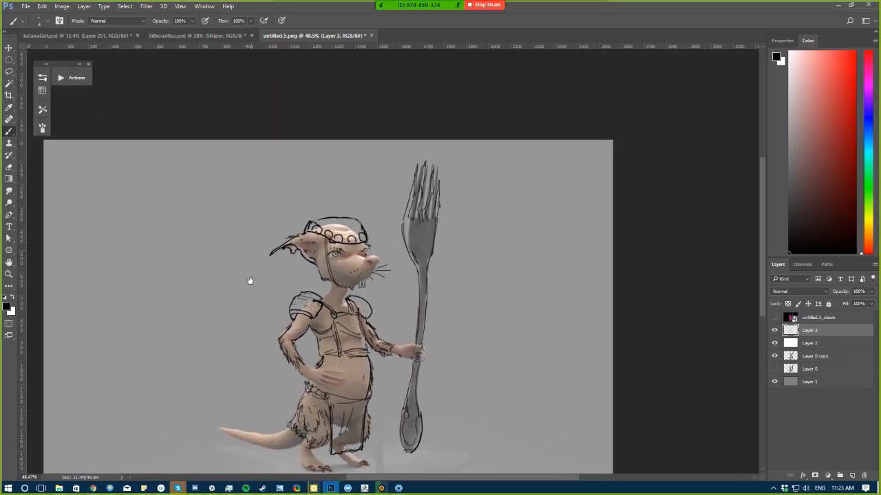
pyautogui.moveTo(225, 330); pyautogui.dragTo(246, 242)
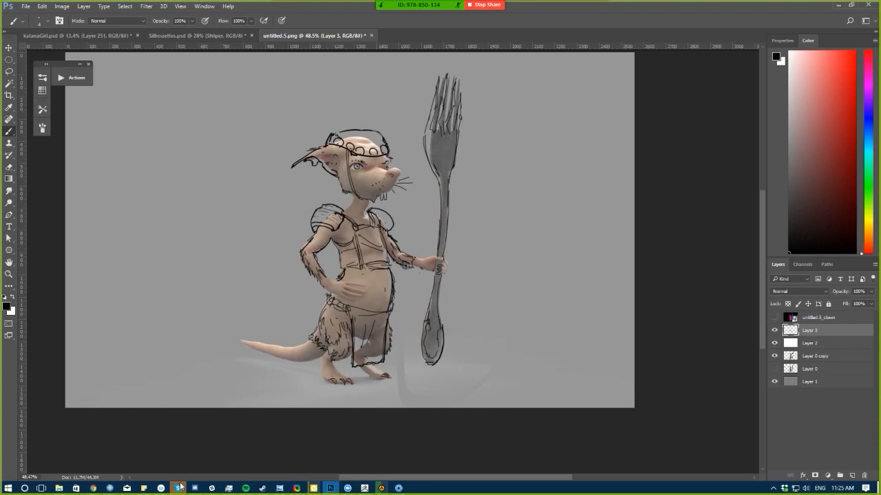
pyautogui.moveTo(347, 488)
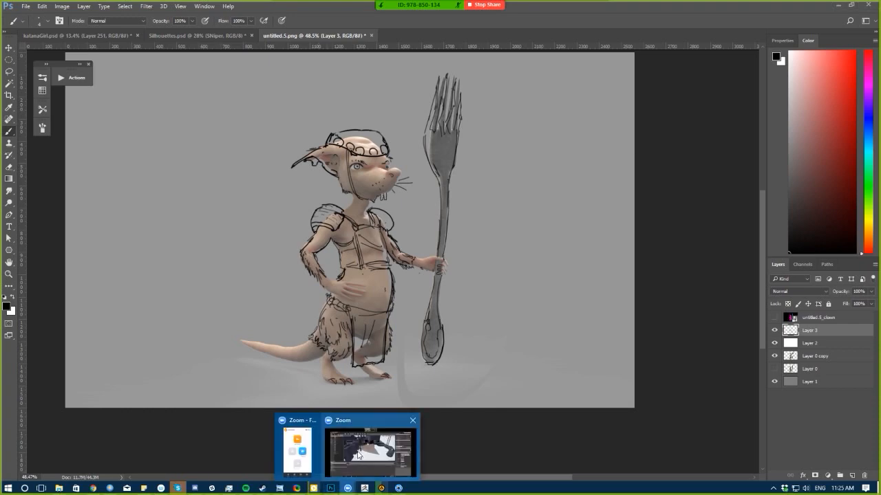
pyautogui.click(348, 448)
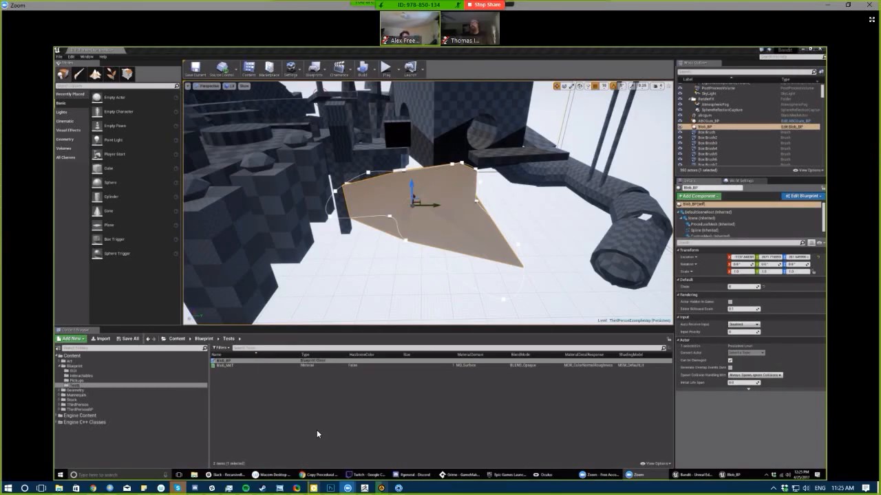